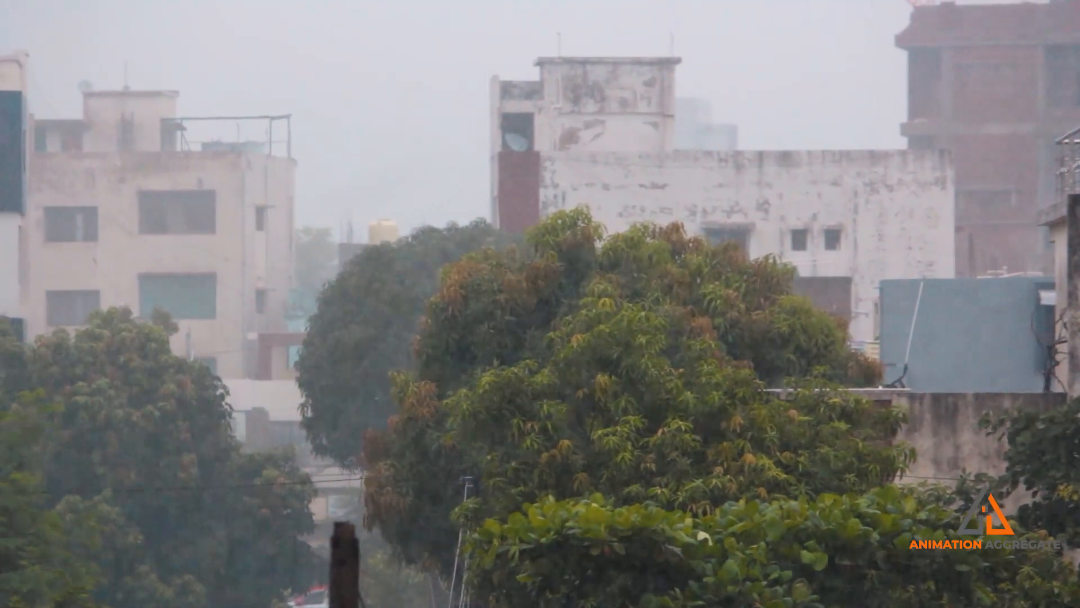
# - Turn off the template display of the geo01 layer so the body mesh is shaded and selectable
pyautogui.scroll(2, 514, 288)
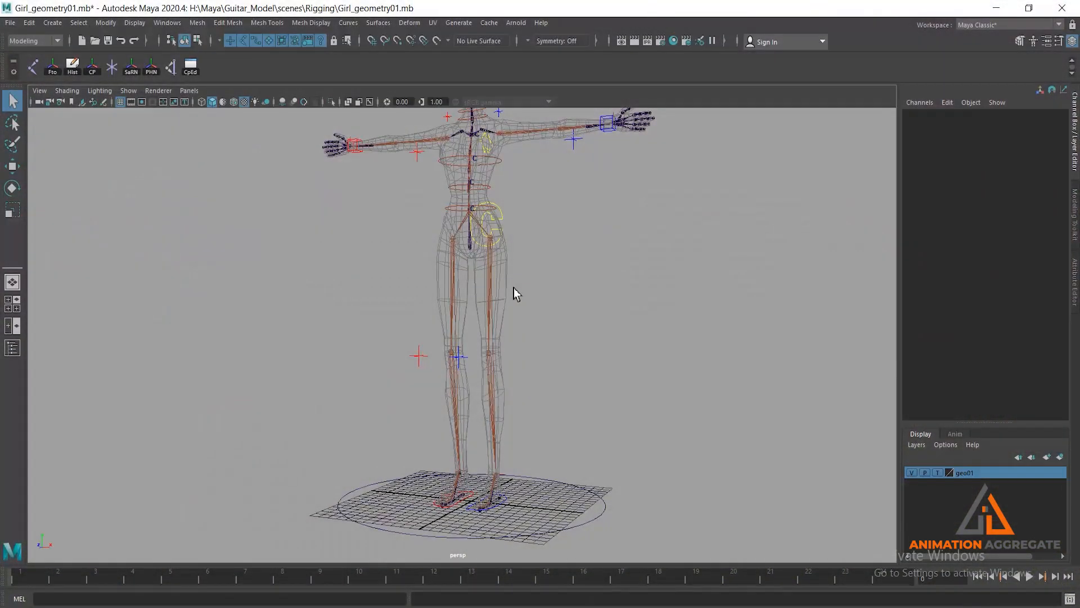
pyautogui.keyDown('alt'); pyautogui.moveTo(522, 285); pyautogui.dragTo(524, 278, button='middle'); pyautogui.keyUp('alt')
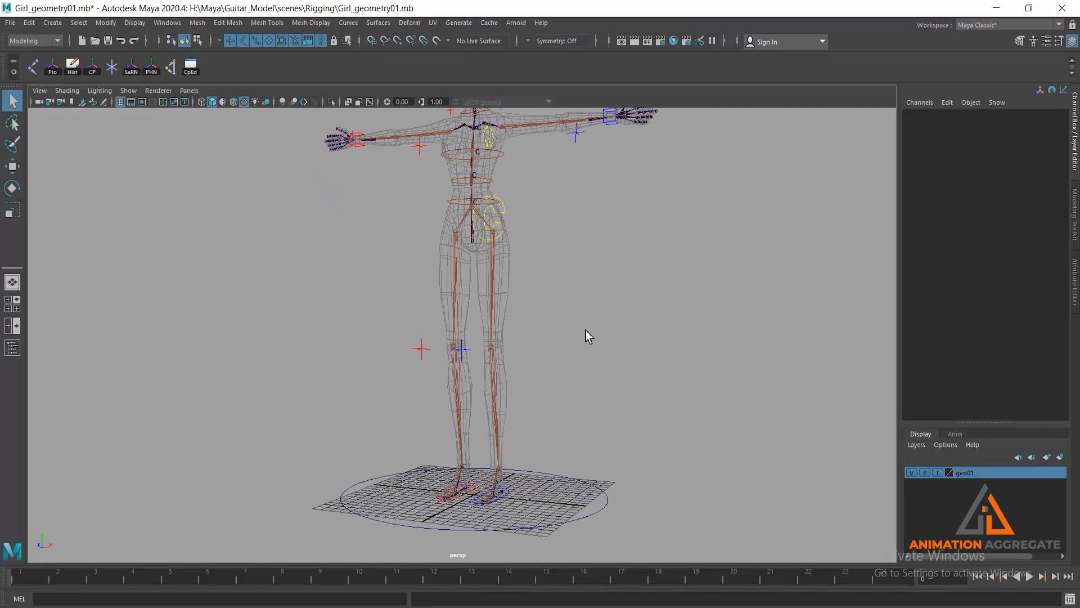
pyautogui.click(938, 474)
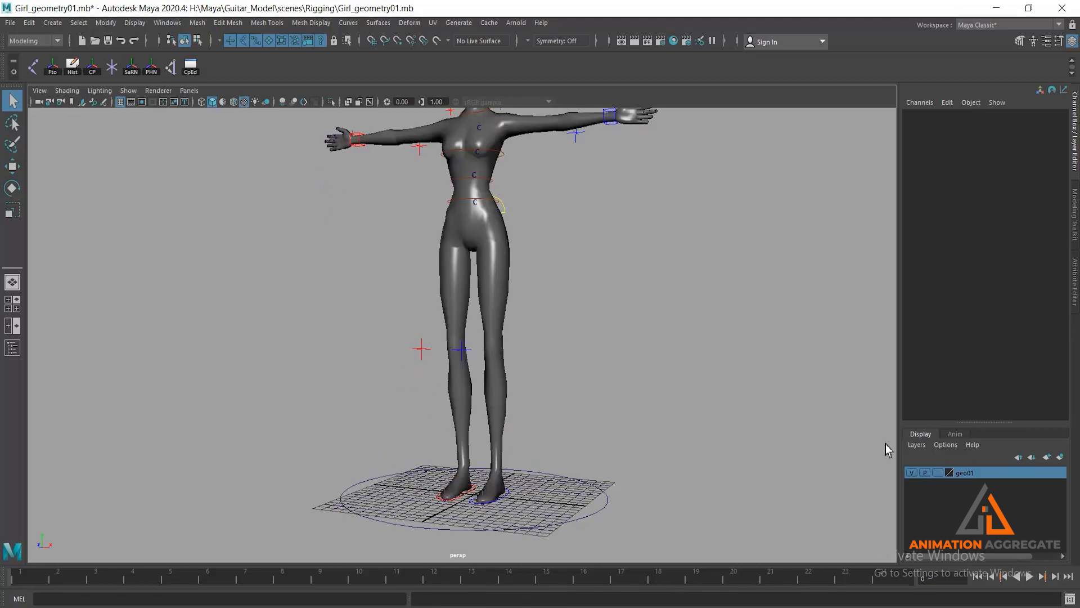
# - Select the female_surface body mesh and turn on X-Ray Joints display
pyautogui.scroll(-1, 665, 320)
pyautogui.keyDown('alt'); pyautogui.moveTo(666, 321); pyautogui.dragTo(688, 365, button='middle'); pyautogui.keyUp('alt')
pyautogui.scroll(2, 568, 323)
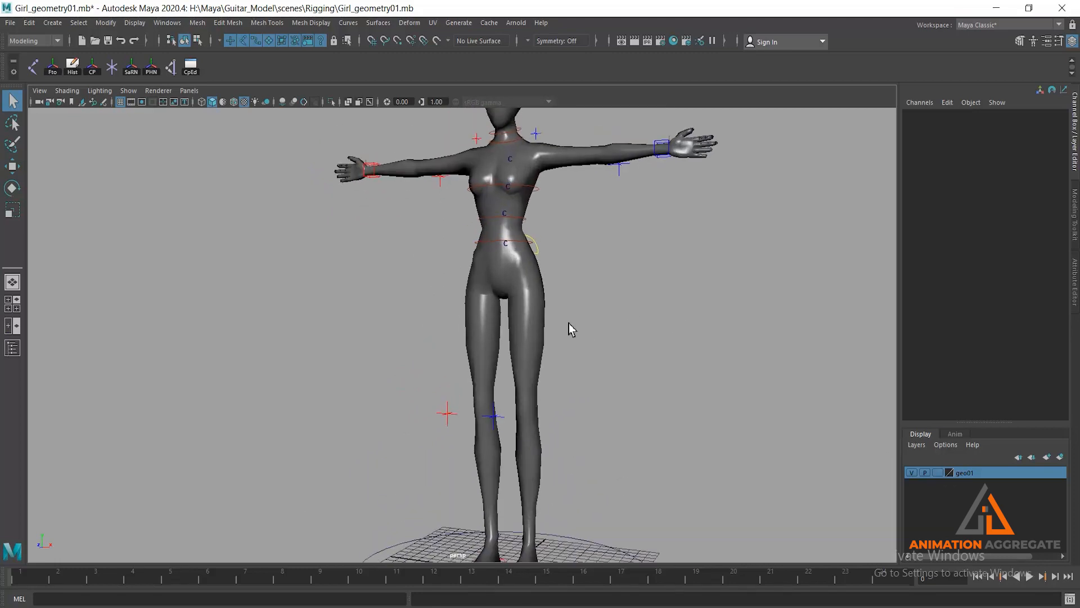
pyautogui.click(541, 299)
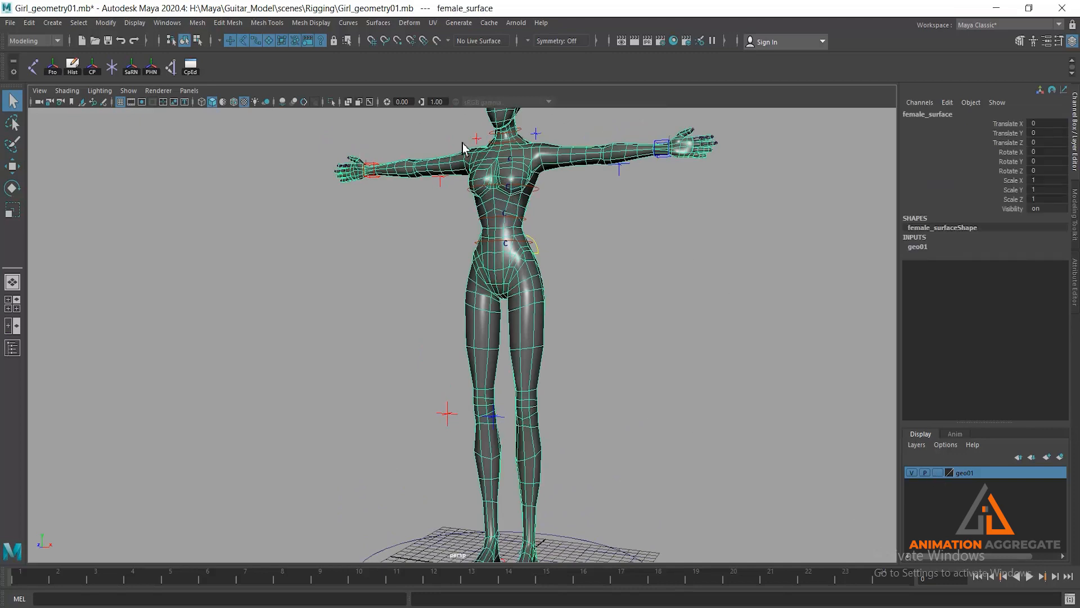
pyautogui.click(369, 102)
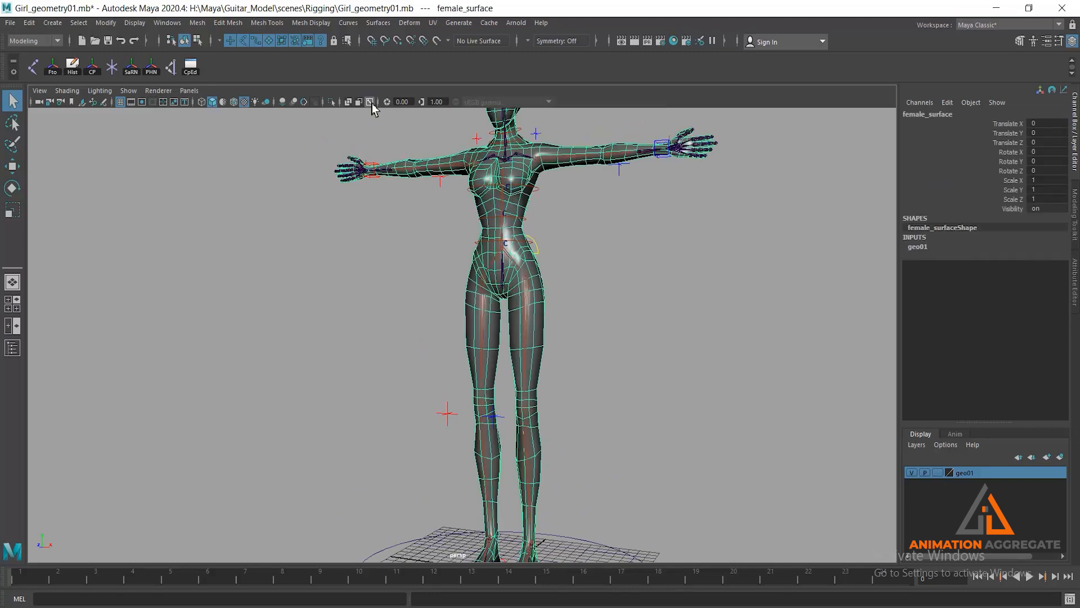
# - Add the root01 joint to the mesh selection and switch to the Rigging menu set
pyautogui.keyDown('alt'); pyautogui.moveTo(578, 180); pyautogui.dragTo(677, 283, button='right'); pyautogui.keyUp('alt')
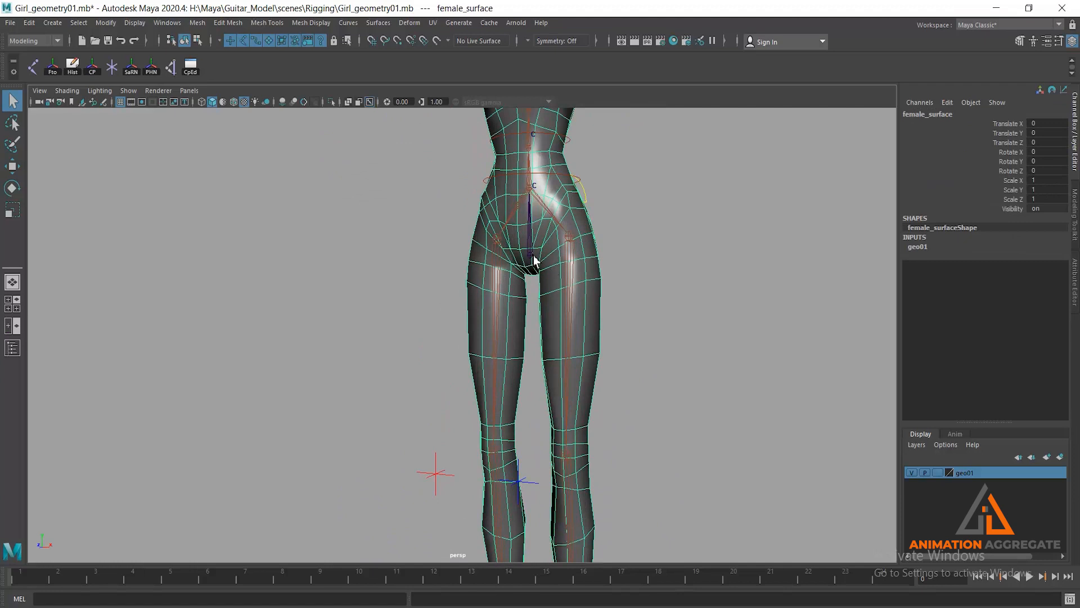
pyautogui.click(532, 246)
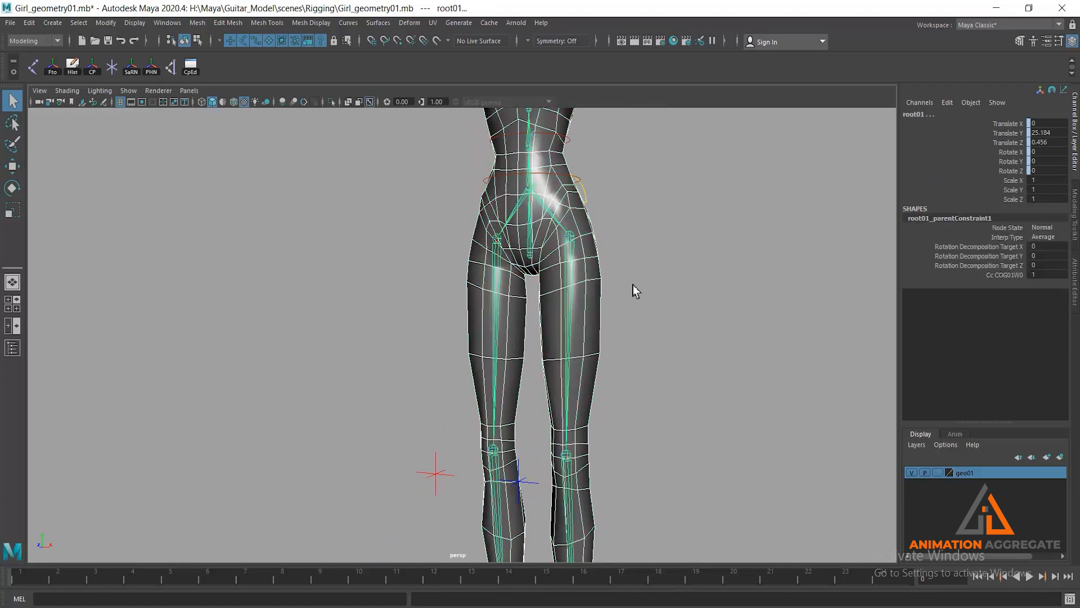
pyautogui.click(23, 41)
pyautogui.click(26, 65)
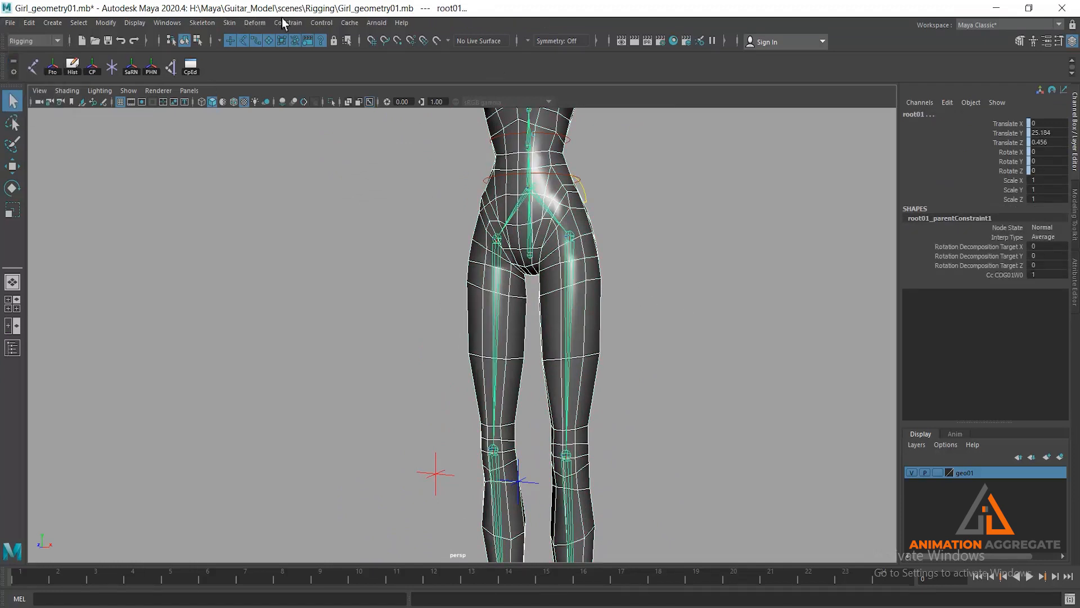
# - Bind the mesh to the joint hierarchy with the Closest distance method, Classic linear skinning and 5 max influences
pyautogui.click(229, 22)
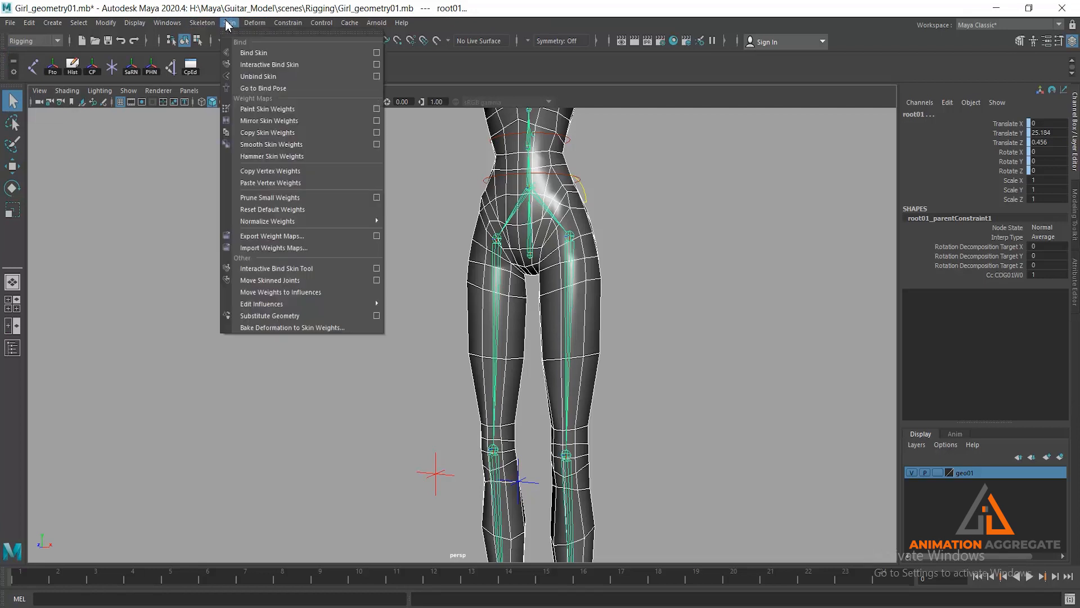
pyautogui.click(377, 52)
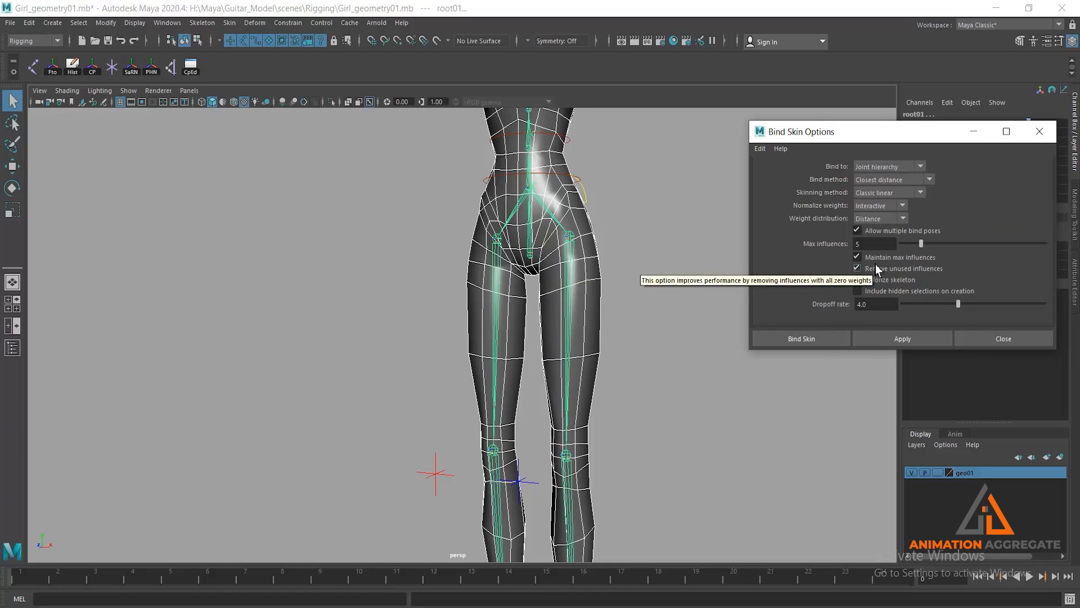
pyautogui.moveTo(867, 244); pyautogui.dragTo(794, 235)
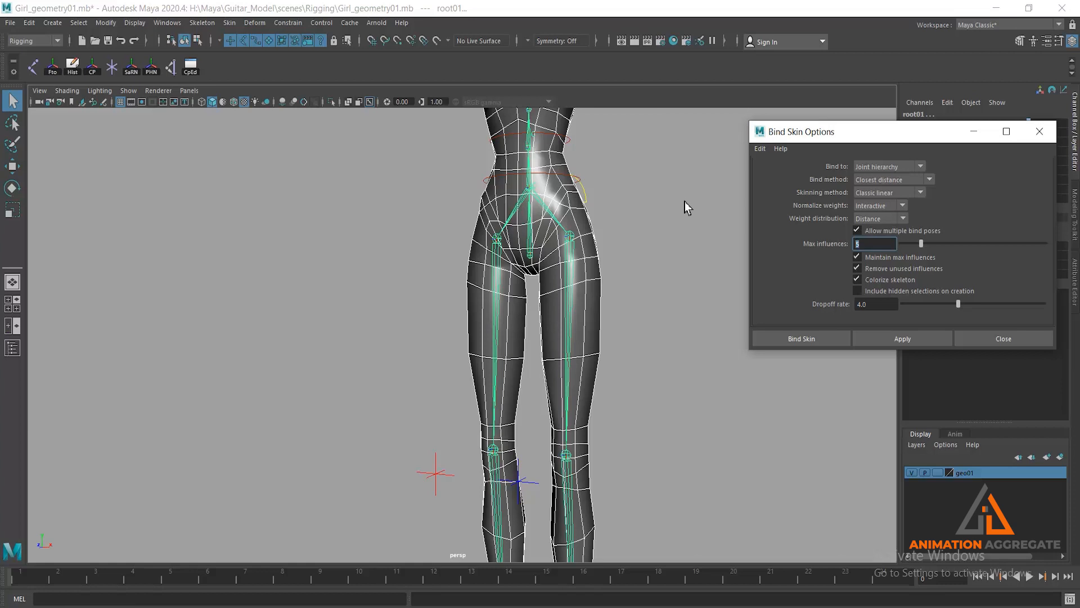
pyautogui.click(869, 249)
pyautogui.click(798, 341)
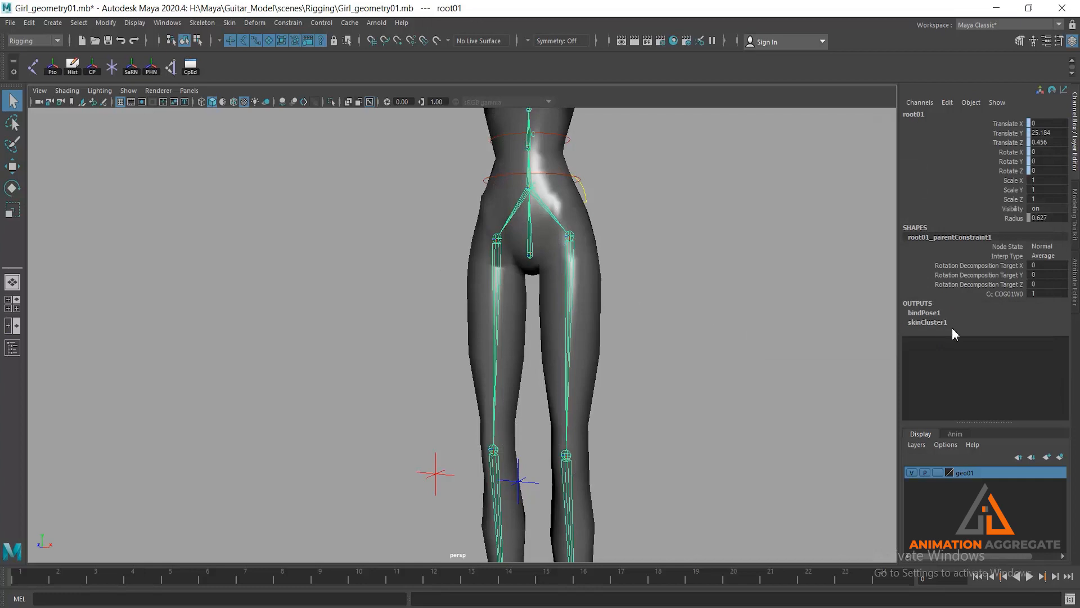
# - Test the skin binding by moving the cc_MAIN01 control under the feet, and undo the move
pyautogui.click(595, 260)
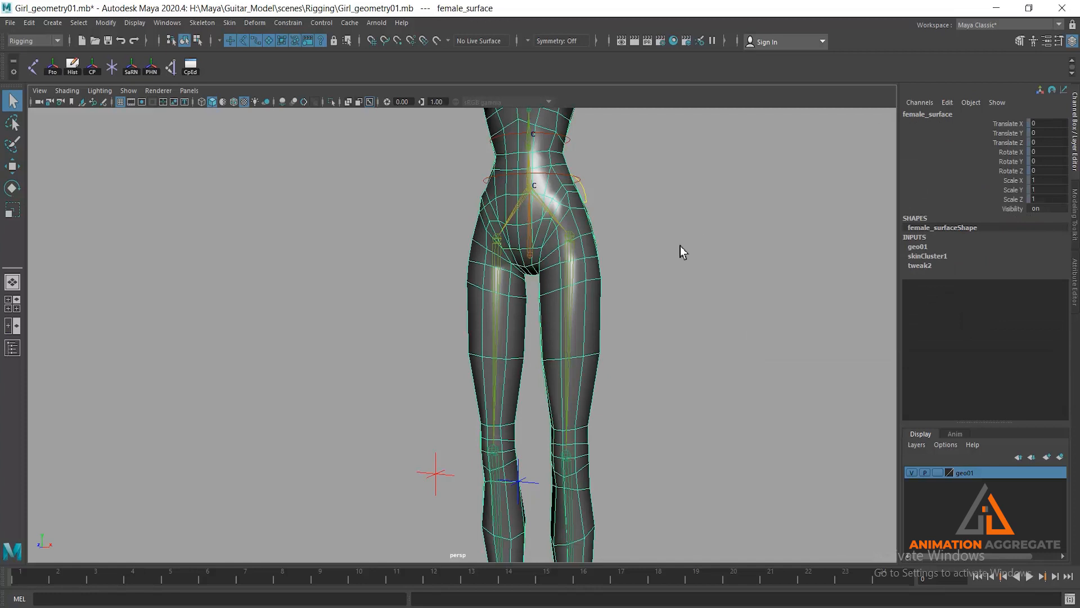
pyautogui.scroll(-10, 643, 403)
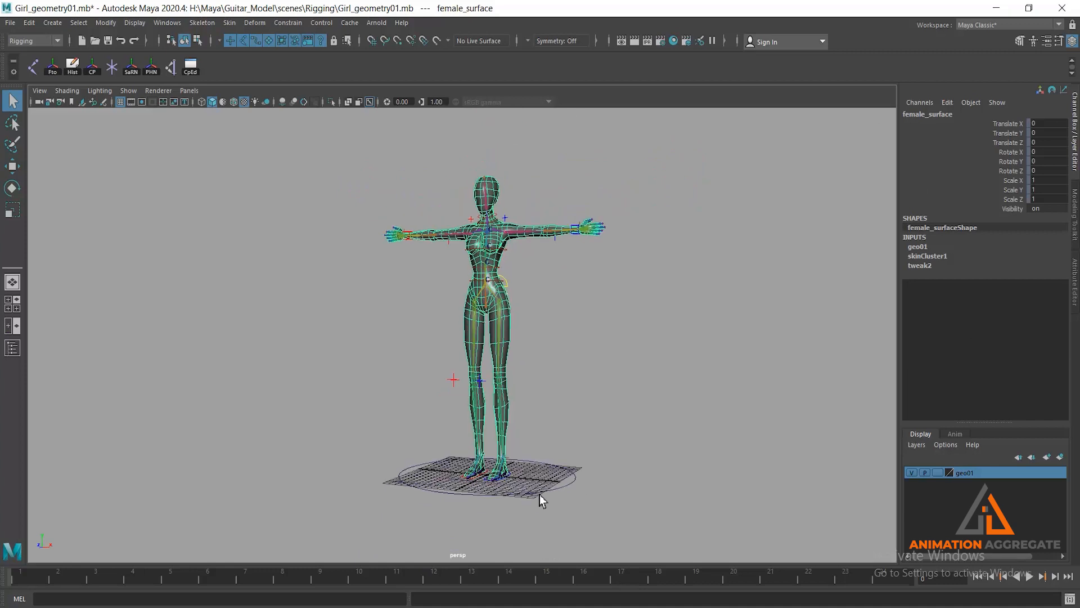
pyautogui.click(538, 494)
pyautogui.press('w')
pyautogui.moveTo(490, 481); pyautogui.dragTo(490, 483)
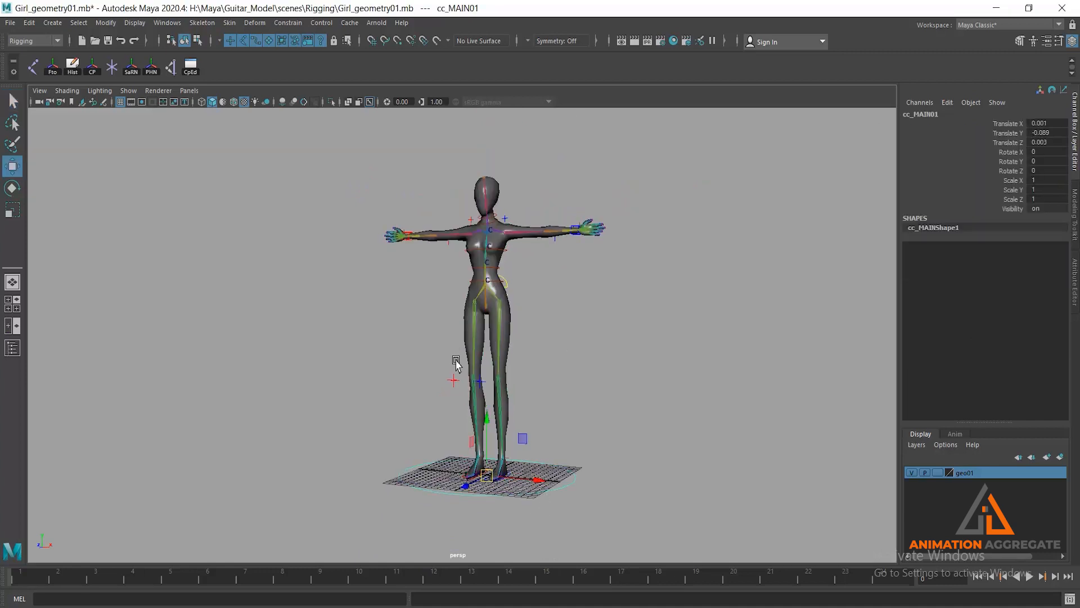
pyautogui.keyDown('alt'); pyautogui.moveTo(564, 450); pyautogui.dragTo(559, 472); pyautogui.keyUp('alt')
pyautogui.moveTo(480, 481); pyautogui.dragTo(509, 360)
pyautogui.hotkey('ctrl', 'z')
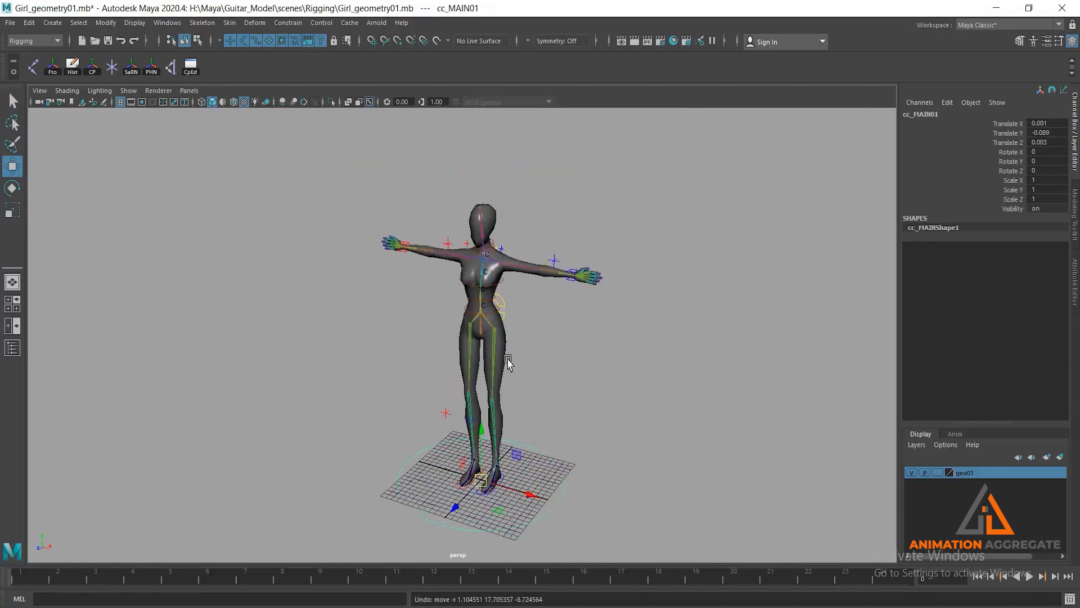
# - Lift the whole character about 16 units in Y with the main control and undo the lift
pyautogui.keyDown('alt'); pyautogui.moveTo(520, 394); pyautogui.dragTo(538, 366, button='right'); pyautogui.keyUp('alt')
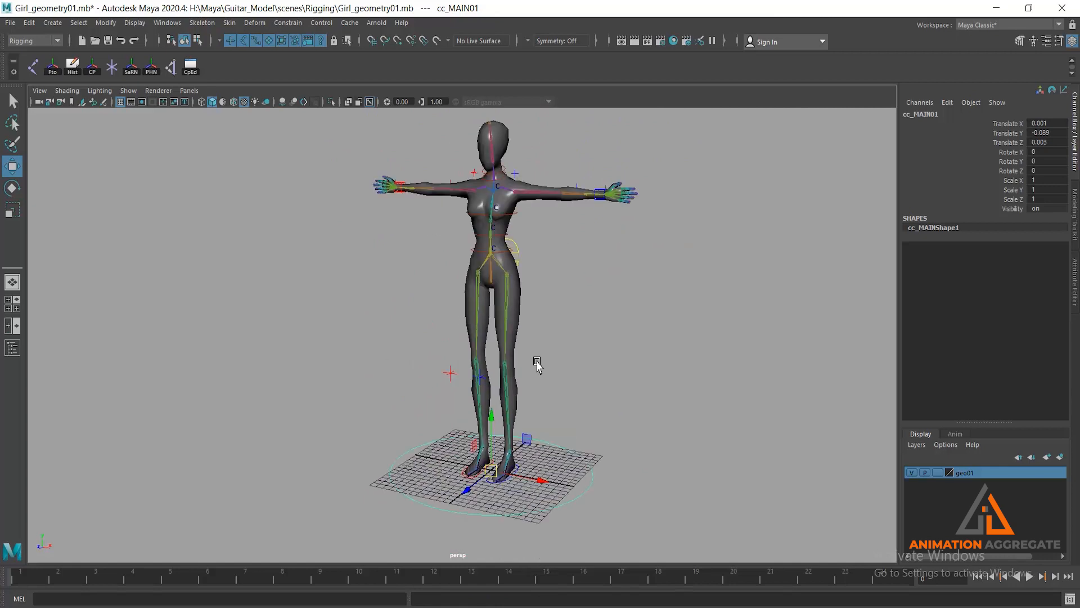
pyautogui.scroll(-1, 554, 403)
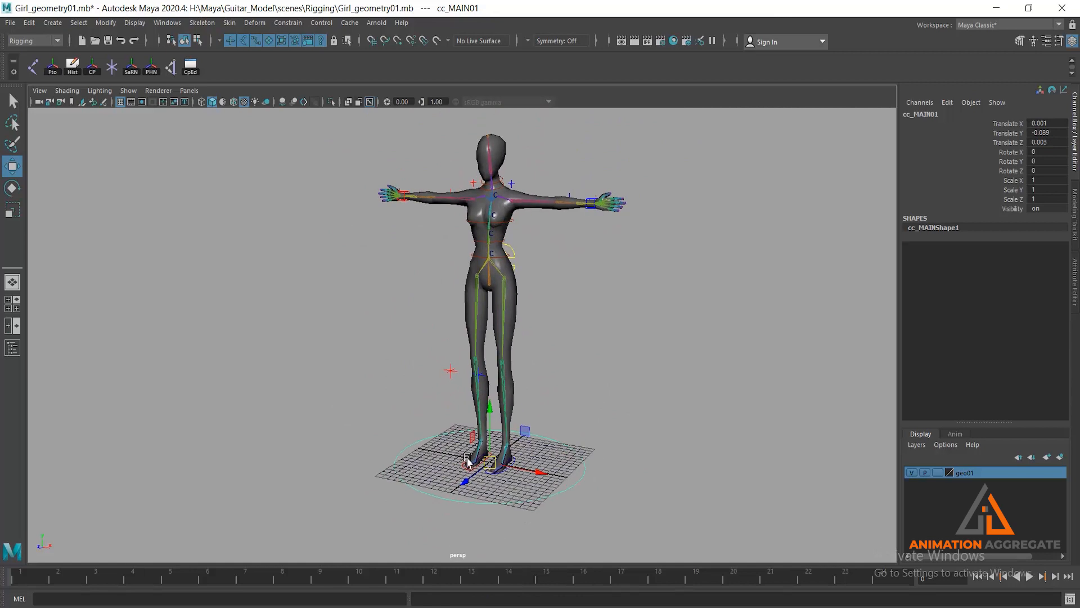
pyautogui.scroll(-1, 516, 430)
pyautogui.moveTo(516, 430); pyautogui.dragTo(494, 340)
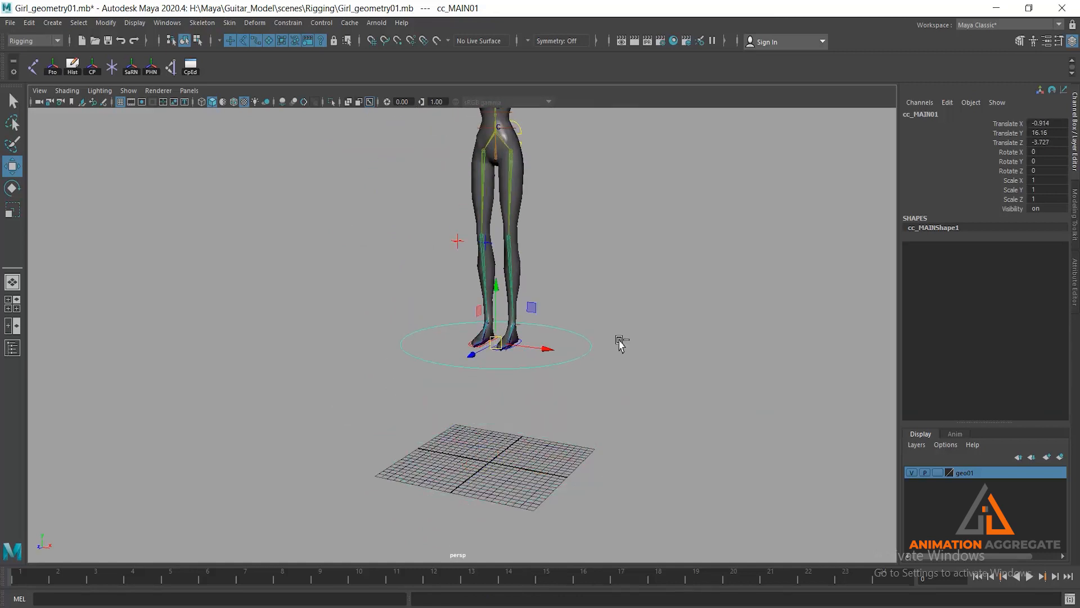
pyautogui.hotkey('ctrl', 'z')
# - Raise the cc_l_foot01 control about 9.9 units in Y to test the leg's bending, and undo the move
pyautogui.scroll(2, 551, 315)
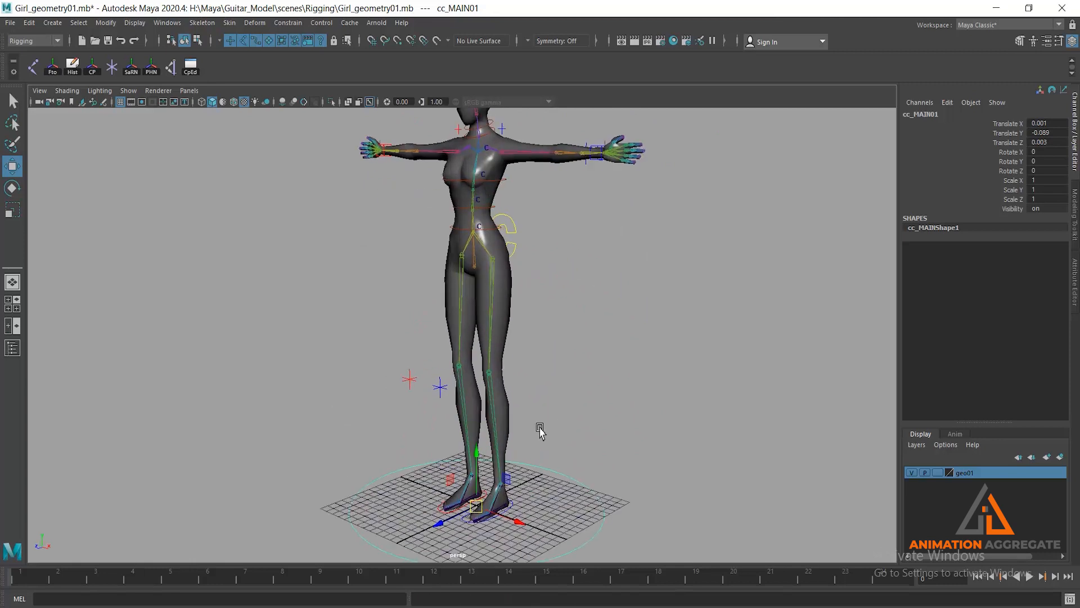
pyautogui.click(504, 523)
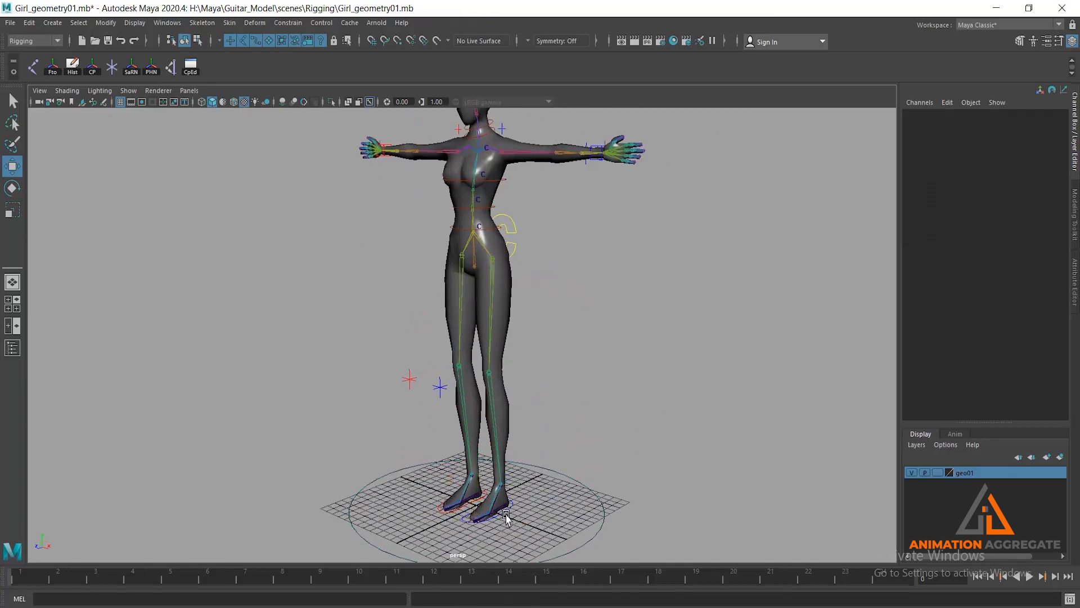
pyautogui.click(505, 515)
pyautogui.moveTo(487, 469); pyautogui.dragTo(485, 365)
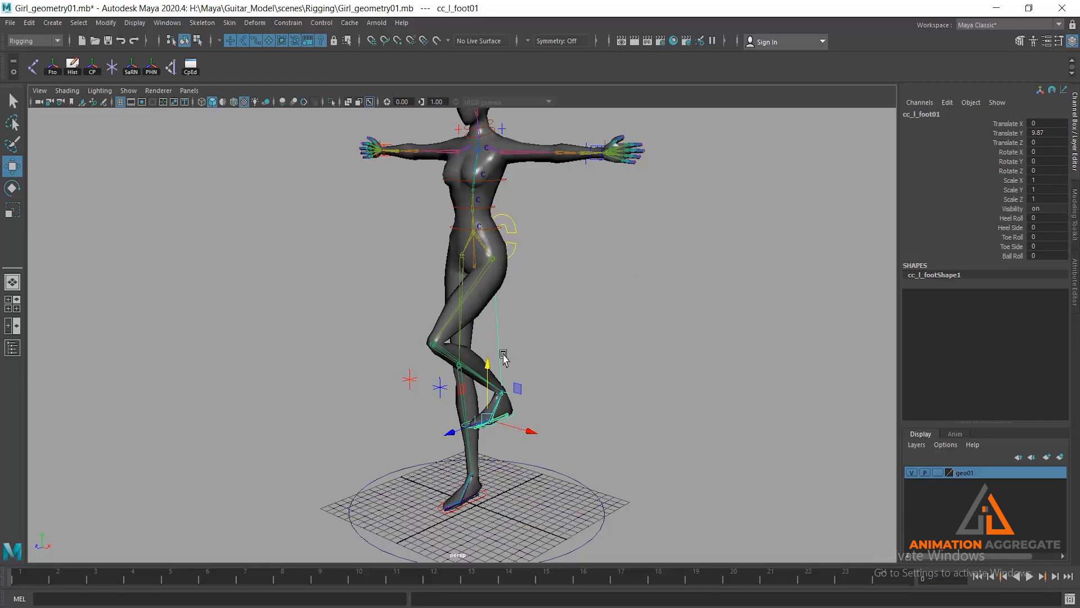
pyautogui.hotkey('ctrl', 'z')
pyautogui.scroll(5, 542, 243)
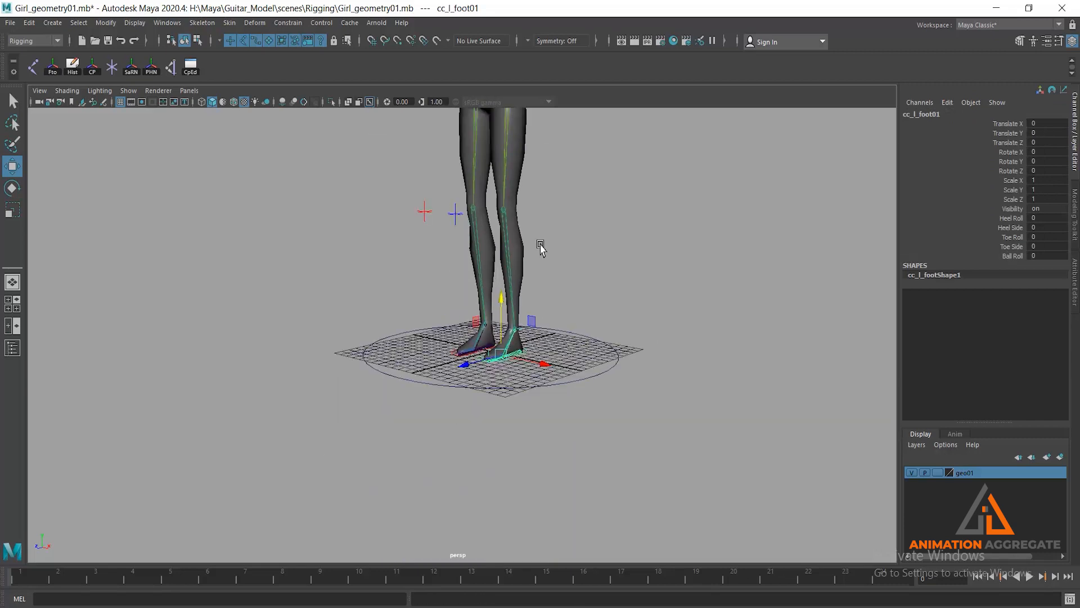
# - Raise the left foot control about 9.3 units in Y to inspect the foot and leg deformation, and reset its Translate Y to 0
pyautogui.keyDown('alt'); pyautogui.moveTo(585, 282); pyautogui.dragTo(522, 393); pyautogui.keyUp('alt')
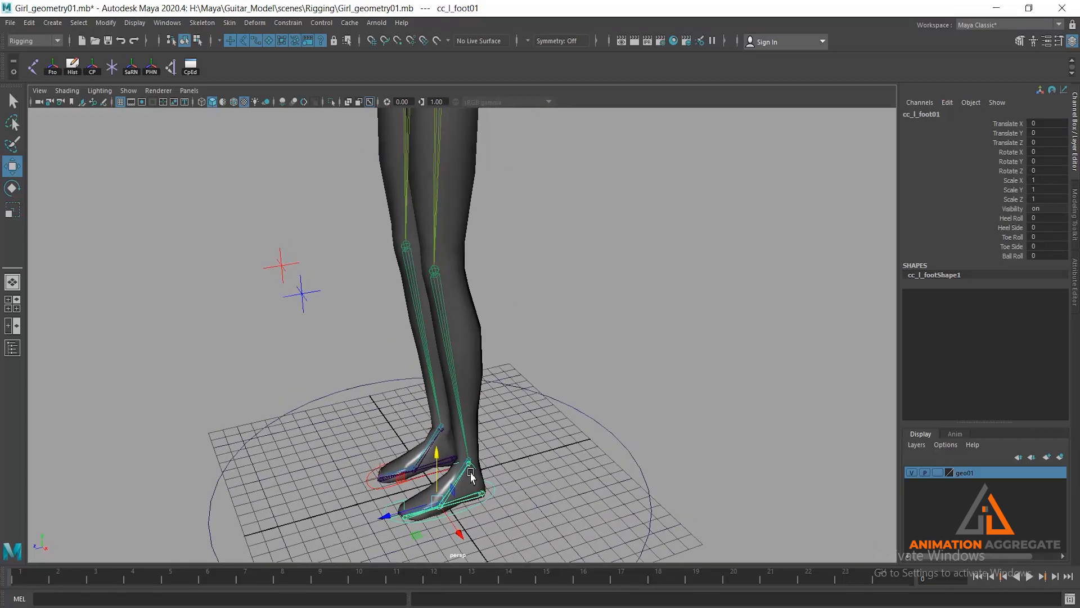
pyautogui.moveTo(436, 450); pyautogui.dragTo(397, 331)
pyautogui.scroll(5, 398, 330)
pyautogui.keyDown('alt'); pyautogui.moveTo(441, 303); pyautogui.dragTo(311, 286); pyautogui.keyUp('alt')
pyautogui.keyDown('alt'); pyautogui.moveTo(276, 328); pyautogui.dragTo(411, 362); pyautogui.keyUp('alt')
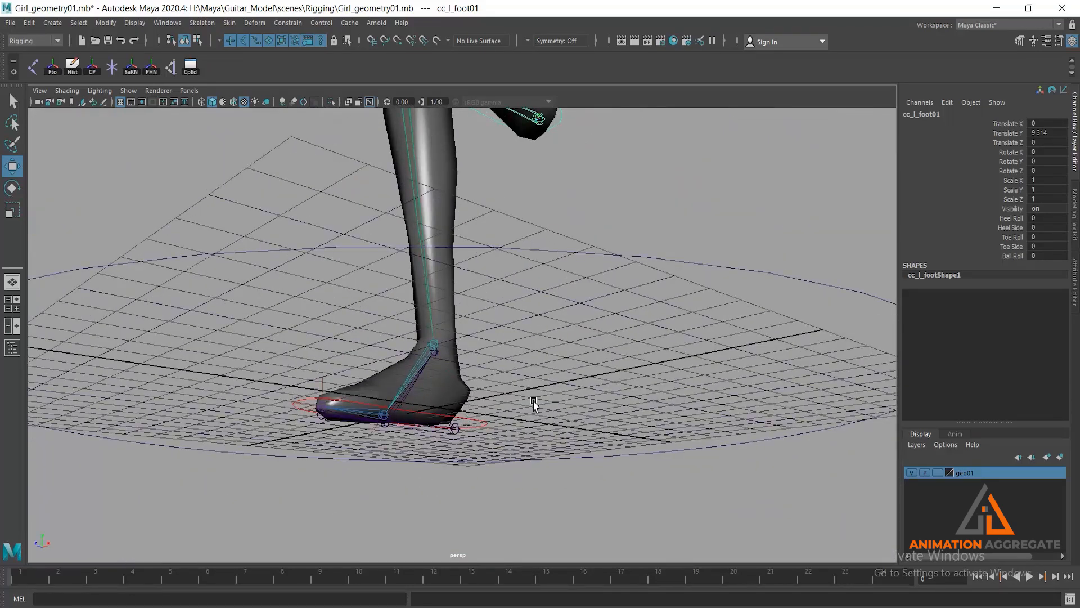
pyautogui.scroll(-3, 500, 325)
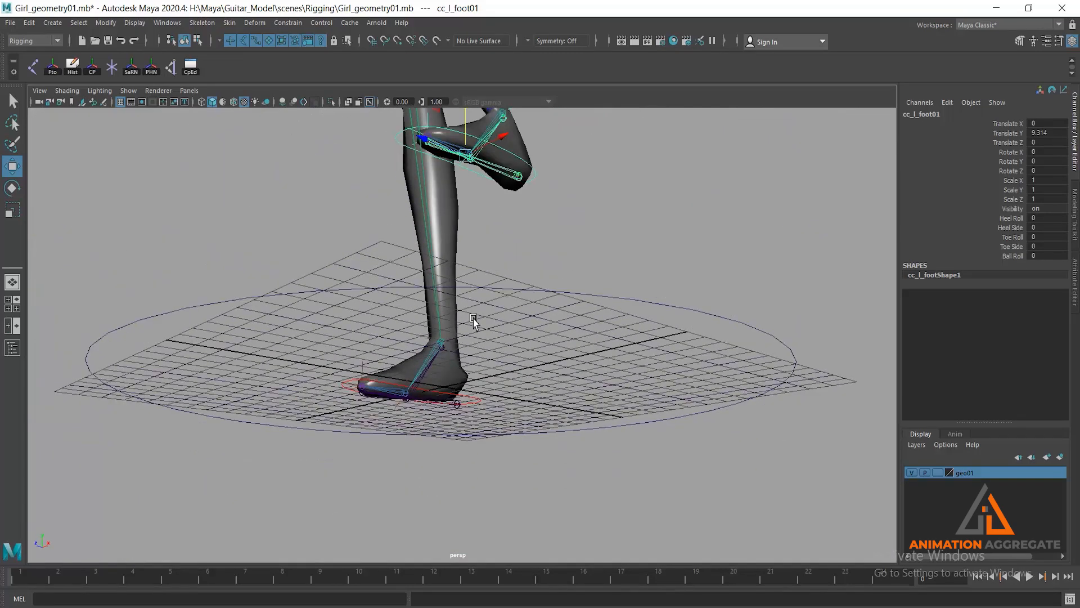
pyautogui.keyDown('alt'); pyautogui.moveTo(474, 321); pyautogui.dragTo(509, 321); pyautogui.keyUp('alt')
pyautogui.keyDown('alt'); pyautogui.moveTo(666, 300); pyautogui.dragTo(585, 281); pyautogui.keyUp('alt')
pyautogui.doubleClick(1059, 134)
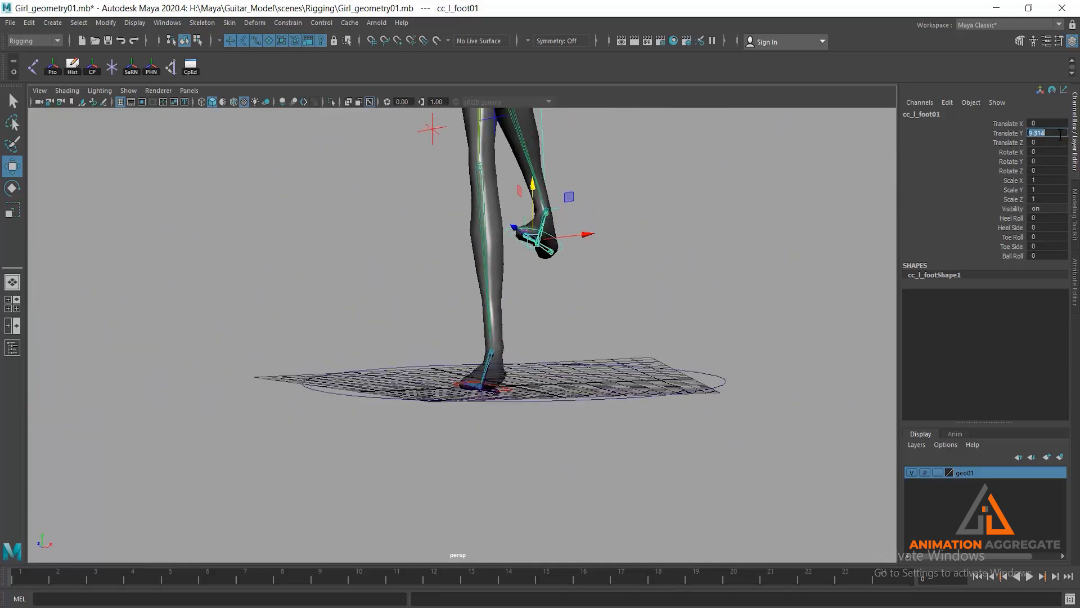
pyautogui.write('0')
pyautogui.press('Return')
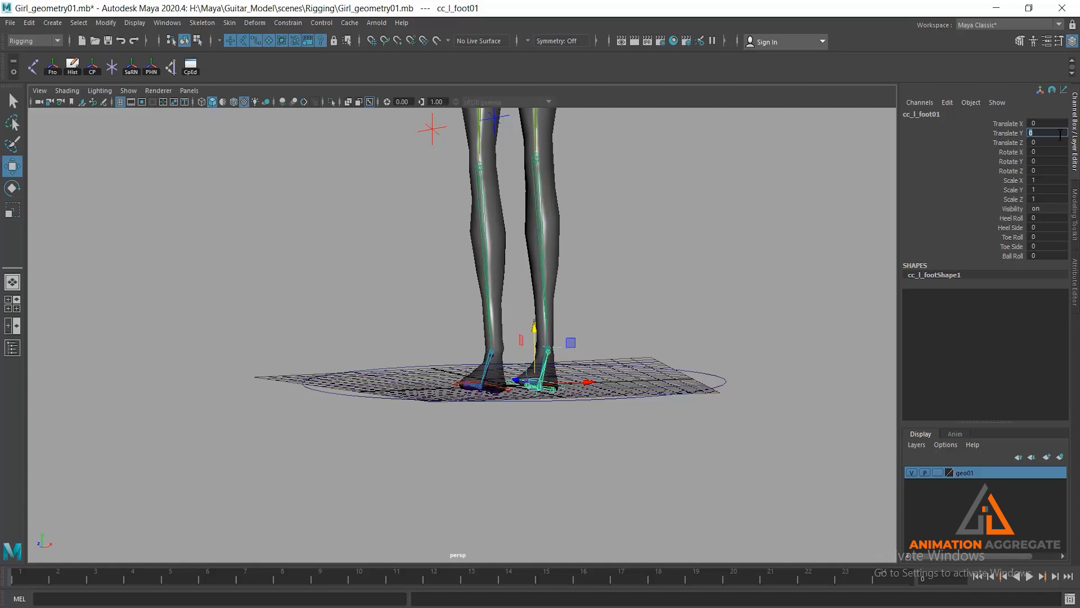
# - Disable the selection of handles and joints, and clear the current mesh selection
pyautogui.keyDown('alt'); pyautogui.moveTo(643, 319); pyautogui.dragTo(569, 285); pyautogui.keyUp('alt')
pyautogui.click(541, 286)
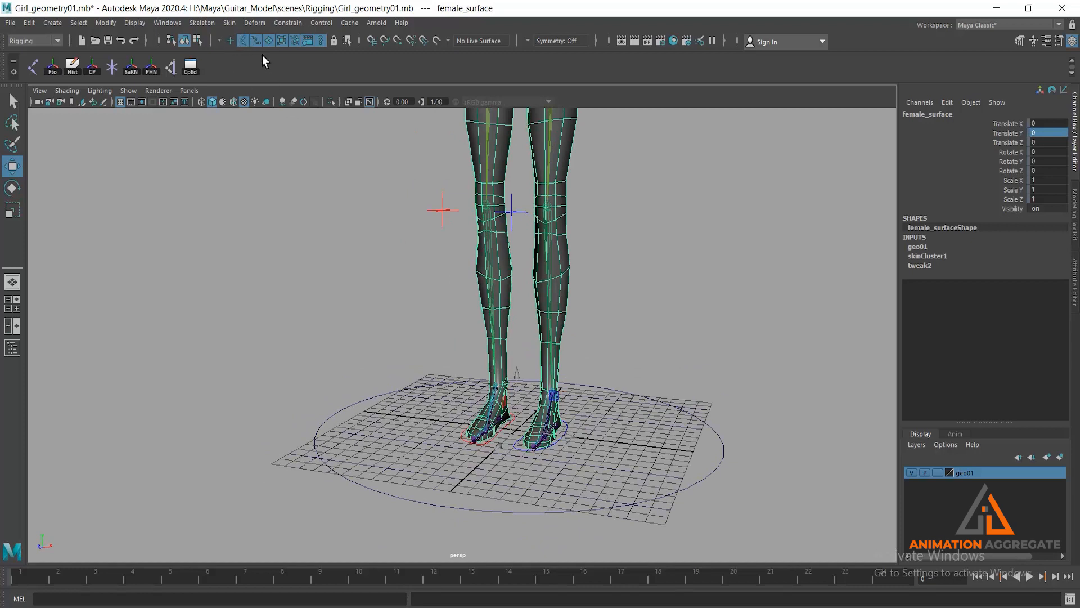
pyautogui.click(244, 45)
pyautogui.keyDown('alt'); pyautogui.moveTo(367, 209); pyautogui.dragTo(380, 206); pyautogui.keyUp('alt')
pyautogui.click(367, 218)
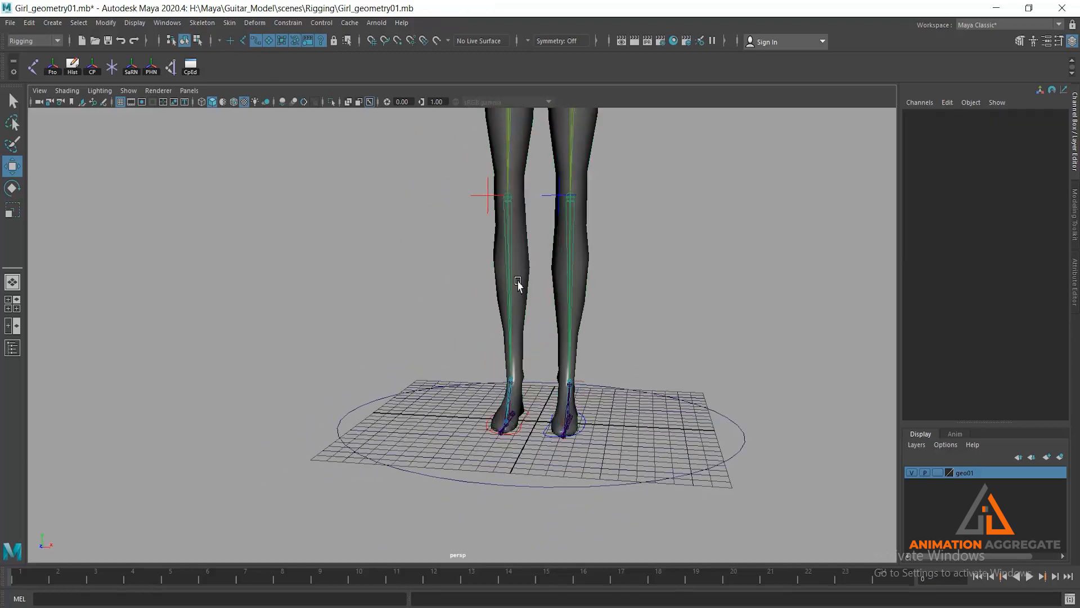
# - Switch to the full-size front view framed on the character's legs
pyautogui.press('space')
pyautogui.press('space')
pyautogui.moveTo(340, 318)
pyautogui.keyDown('alt'); pyautogui.mouseDown(button='middle')
pyautogui.moveTo(654, 256)
pyautogui.moveTo(615, 222)
pyautogui.moveTo(641, 129)
pyautogui.mouseUp(button='middle'); pyautogui.keyUp('alt')
pyautogui.keyDown('alt'); pyautogui.moveTo(566, 296); pyautogui.dragTo(589, 152, button='middle'); pyautogui.keyUp('alt')
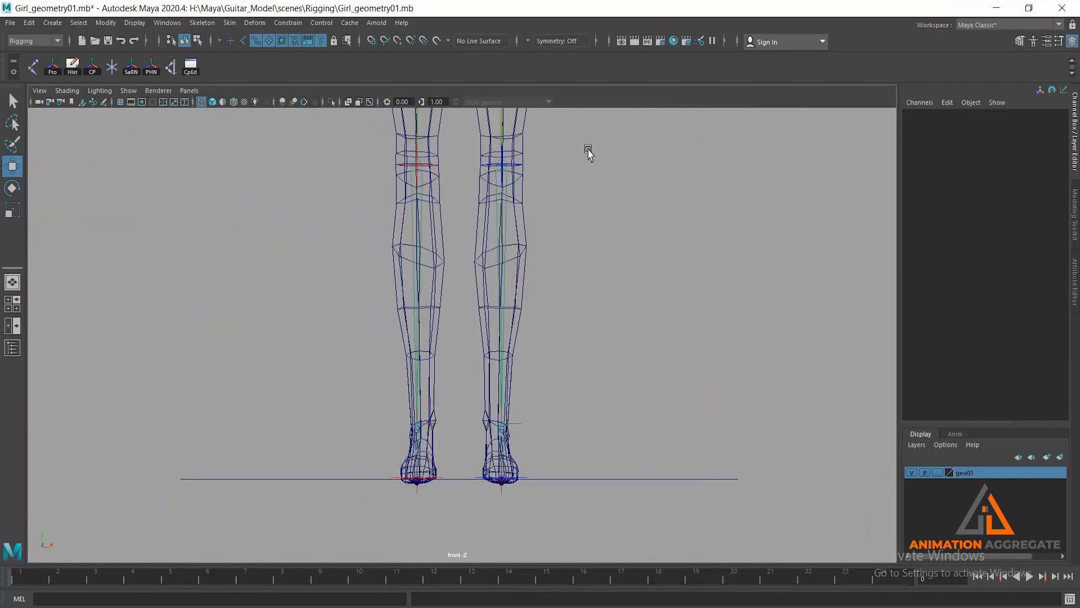
pyautogui.keyDown('alt'); pyautogui.moveTo(620, 263); pyautogui.dragTo(614, 341, button='middle'); pyautogui.keyUp('alt')
pyautogui.scroll(-2, 613, 342)
# - Switch to component selection mode and display the body mesh's vertices
pyautogui.click(12, 122)
pyautogui.click(197, 41)
pyautogui.scroll(-2, 656, 338)
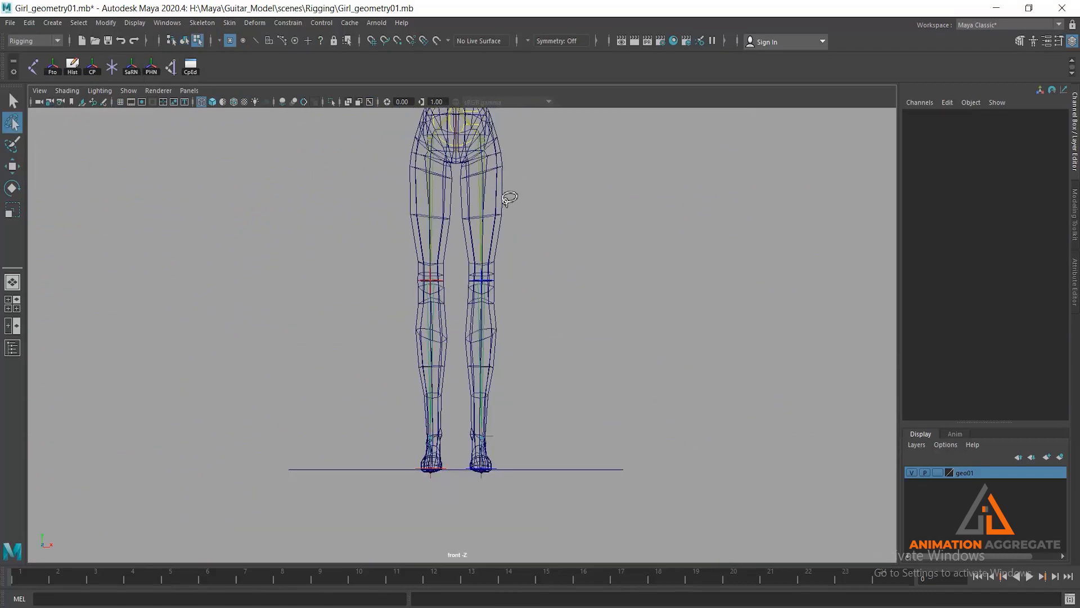
pyautogui.click(21, 101)
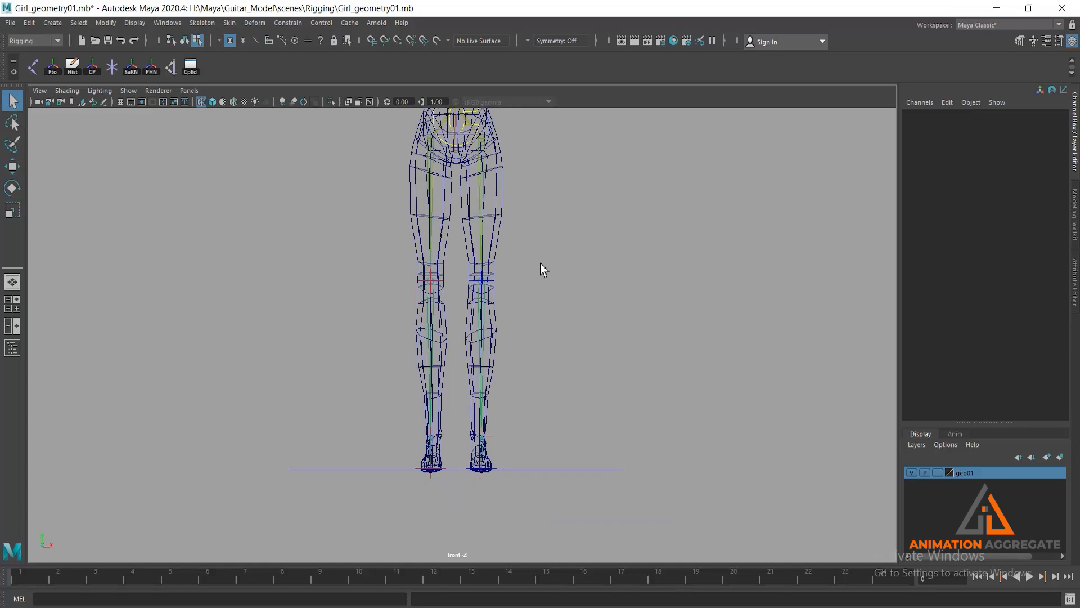
pyautogui.click(503, 205)
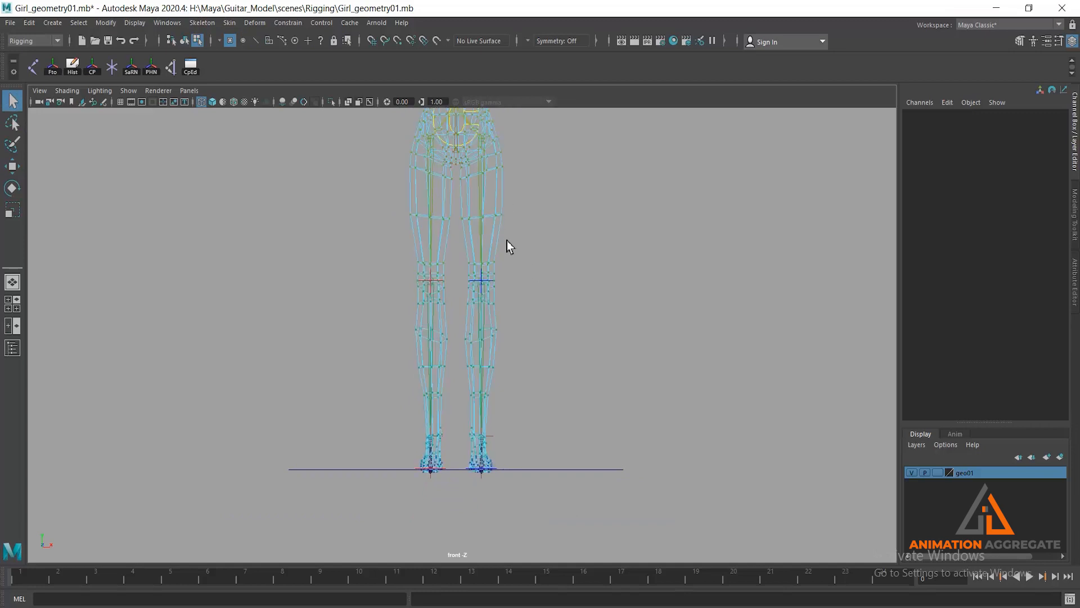
# - Lasso-select all vertices of the character's left leg from the upper thigh down to the toes
pyautogui.click(13, 122)
pyautogui.keyDown('alt'); pyautogui.moveTo(482, 210); pyautogui.dragTo(461, 302, button='middle'); pyautogui.keyUp('alt')
pyautogui.keyDown('alt'); pyautogui.moveTo(461, 304); pyautogui.dragTo(526, 402, button='right'); pyautogui.keyUp('alt')
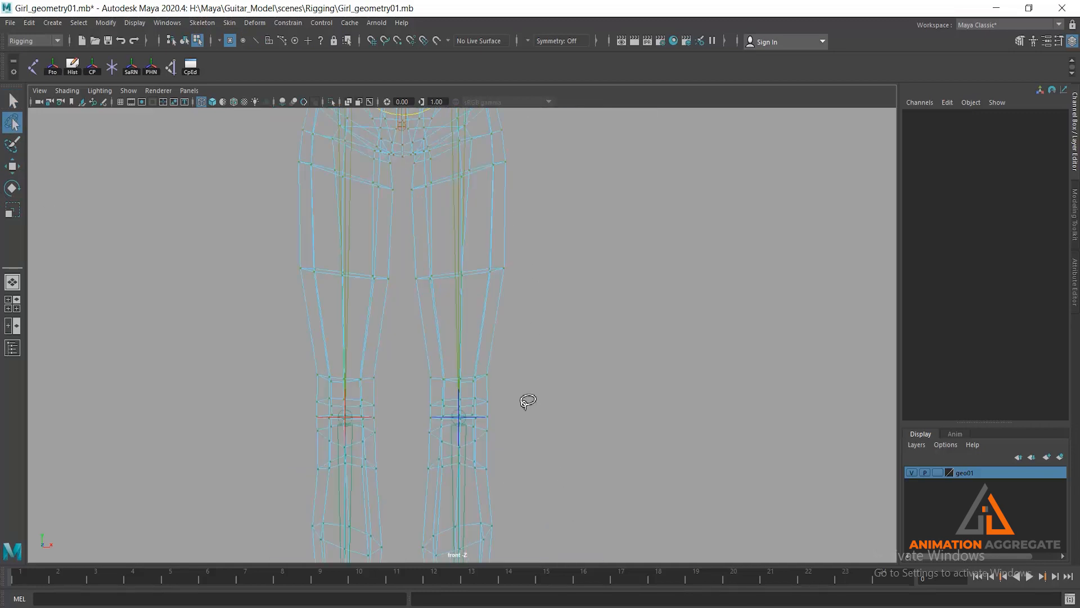
pyautogui.keyDown('alt'); pyautogui.moveTo(464, 288); pyautogui.dragTo(518, 364, button='right'); pyautogui.keyUp('alt')
pyautogui.keyDown('alt'); pyautogui.moveTo(535, 362); pyautogui.dragTo(527, 296, button='middle'); pyautogui.keyUp('alt')
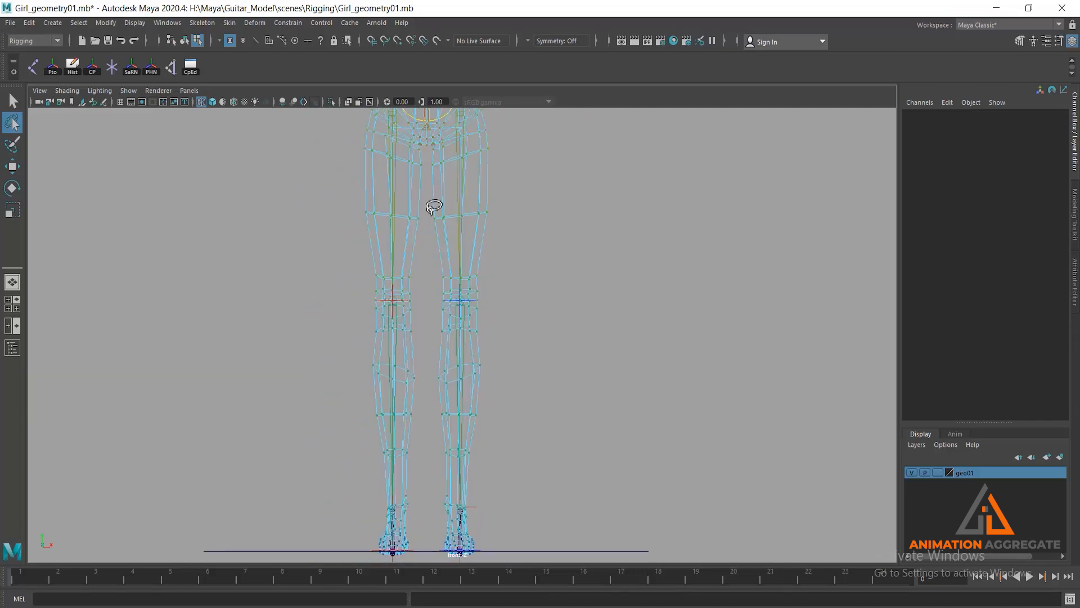
pyautogui.keyDown('alt'); pyautogui.moveTo(495, 346); pyautogui.dragTo(487, 337, button='right'); pyautogui.keyUp('alt')
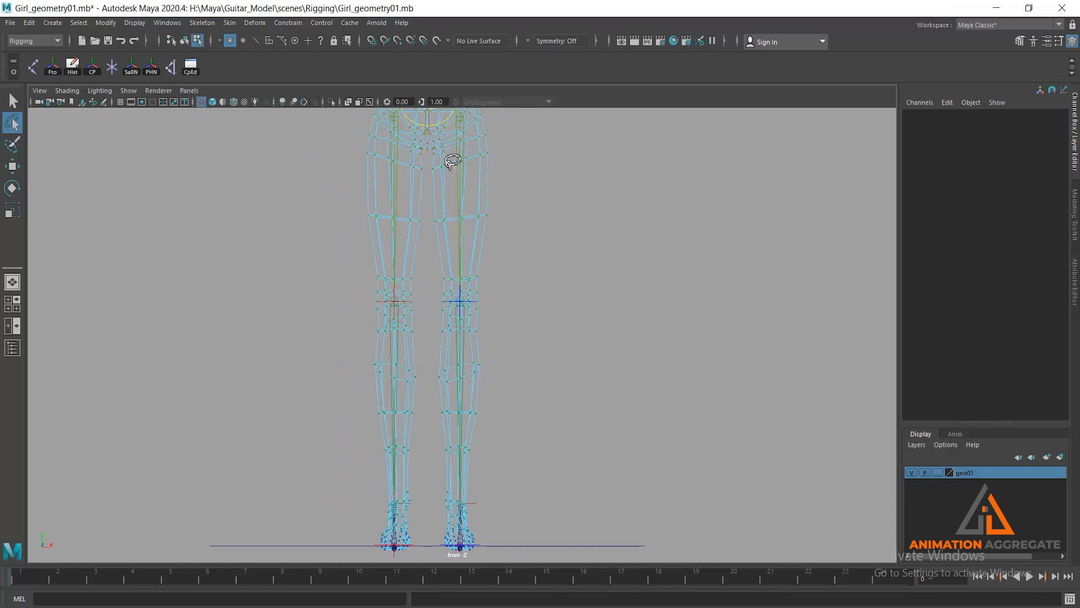
pyautogui.moveTo(430, 163)
pyautogui.mouseDown()
pyautogui.moveTo(429, 507)
pyautogui.moveTo(450, 560)
pyautogui.moveTo(576, 311)
pyautogui.moveTo(557, 147)
pyautogui.moveTo(490, 138)
pyautogui.mouseUp()
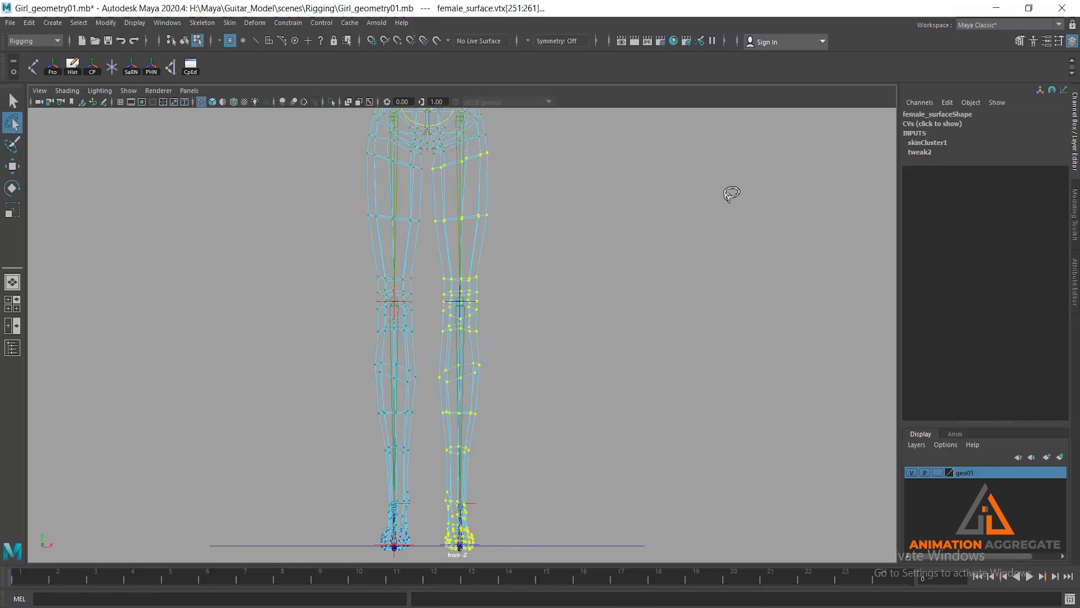
# - Return to the full-size perspective view and open the Component Editor on the selected vertices' smooth skin weights
pyautogui.press('space')
pyautogui.press('space')
pyautogui.keyDown('alt'); pyautogui.moveTo(670, 222); pyautogui.dragTo(637, 210, button='right'); pyautogui.keyUp('alt')
pyautogui.keyDown('alt'); pyautogui.moveTo(634, 227); pyautogui.dragTo(655, 335, button='middle'); pyautogui.keyUp('alt')
pyautogui.keyDown('alt'); pyautogui.moveTo(674, 352); pyautogui.dragTo(632, 349); pyautogui.keyUp('alt')
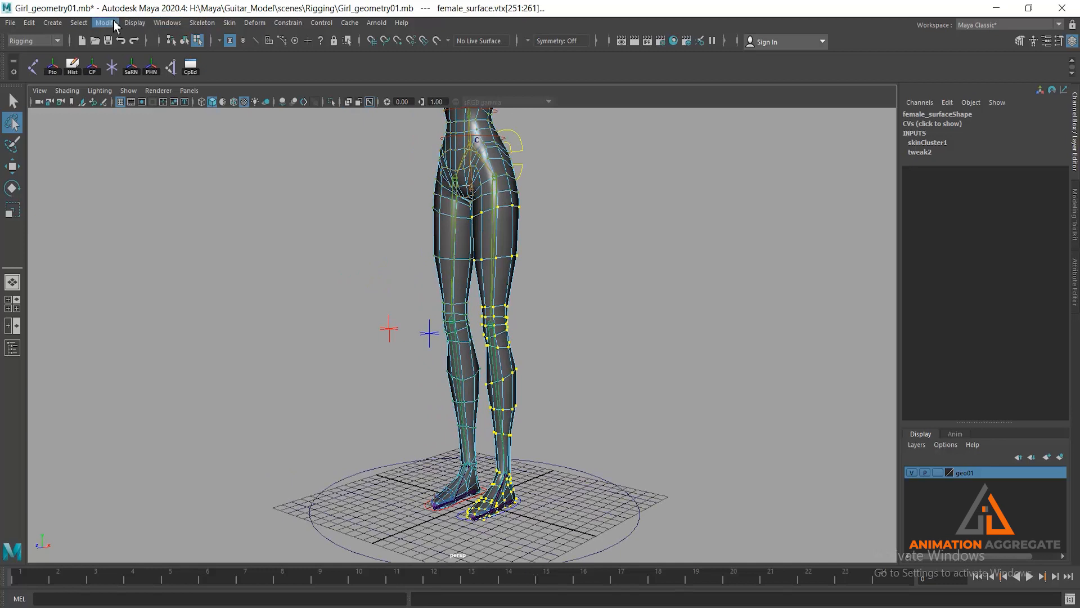
pyautogui.click(153, 24)
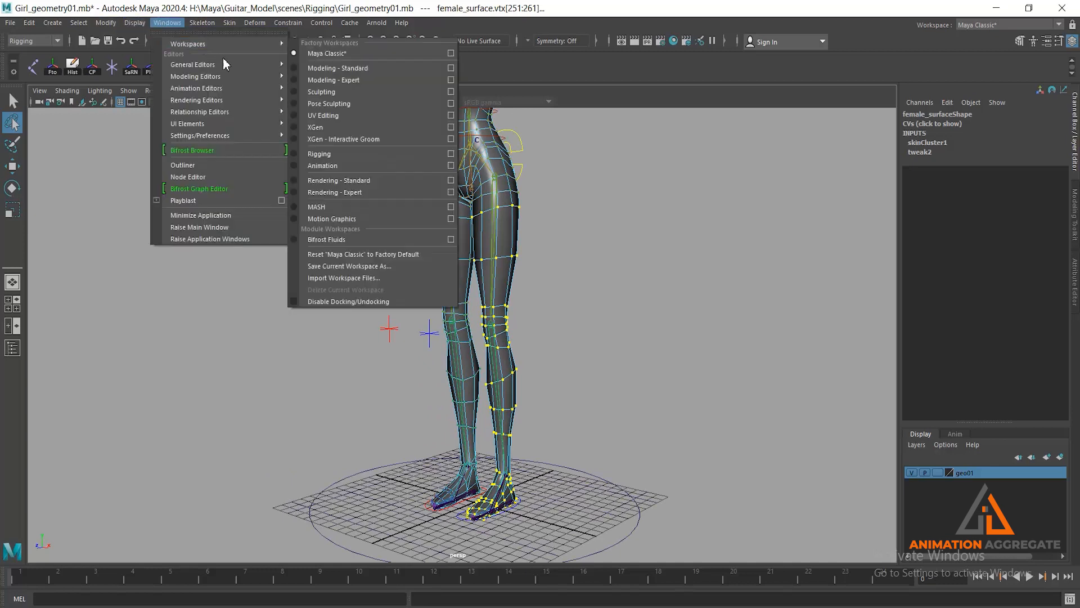
pyautogui.moveTo(227, 65)
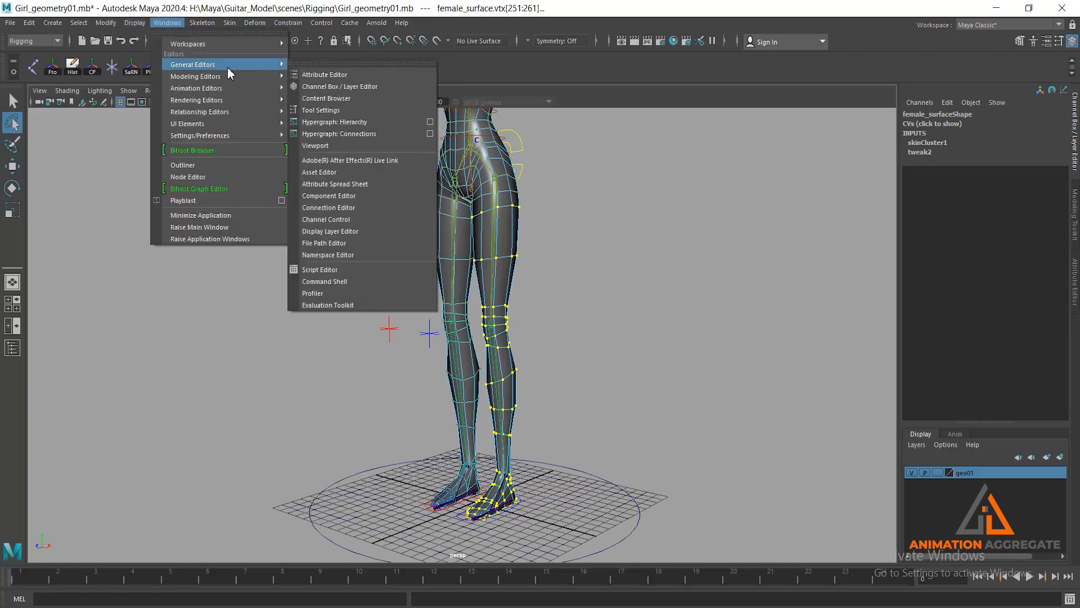
pyautogui.click(374, 195)
pyautogui.moveTo(690, 359); pyautogui.dragTo(805, 354)
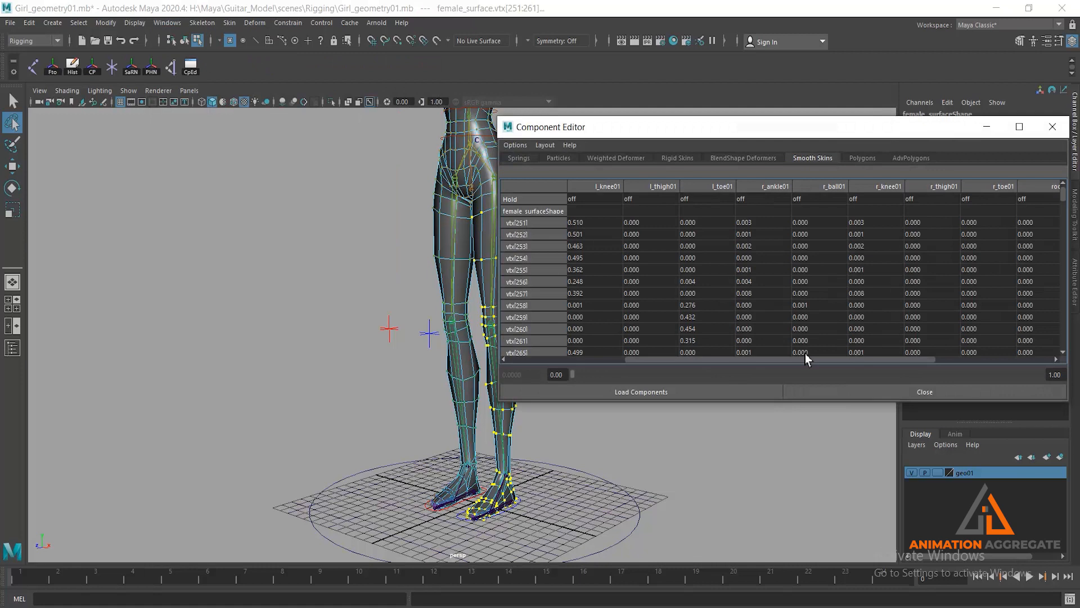
# - Set the weights of all selected left-leg vertices to 0 for every joint from r_ankle01 through root01
pyautogui.doubleClick(748, 223)
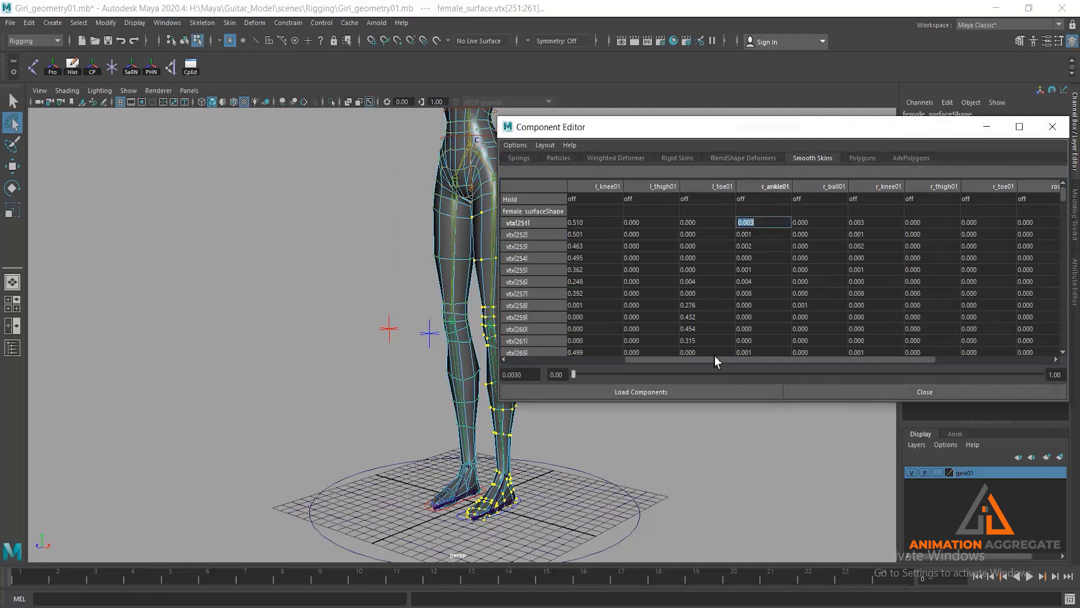
pyautogui.moveTo(715, 360); pyautogui.dragTo(749, 360)
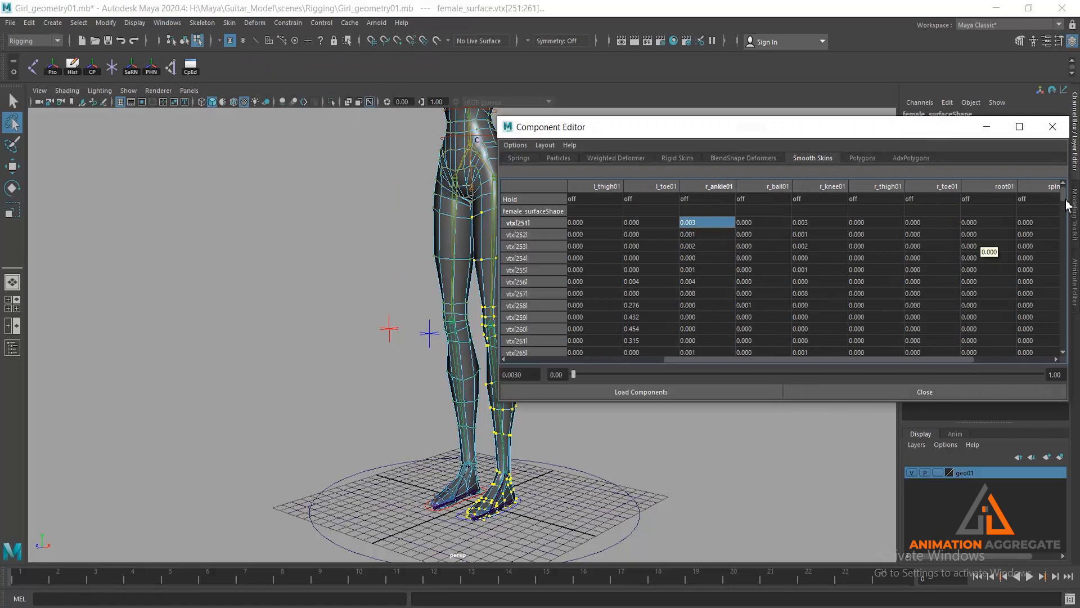
pyautogui.moveTo(1063, 200); pyautogui.dragTo(1074, 351)
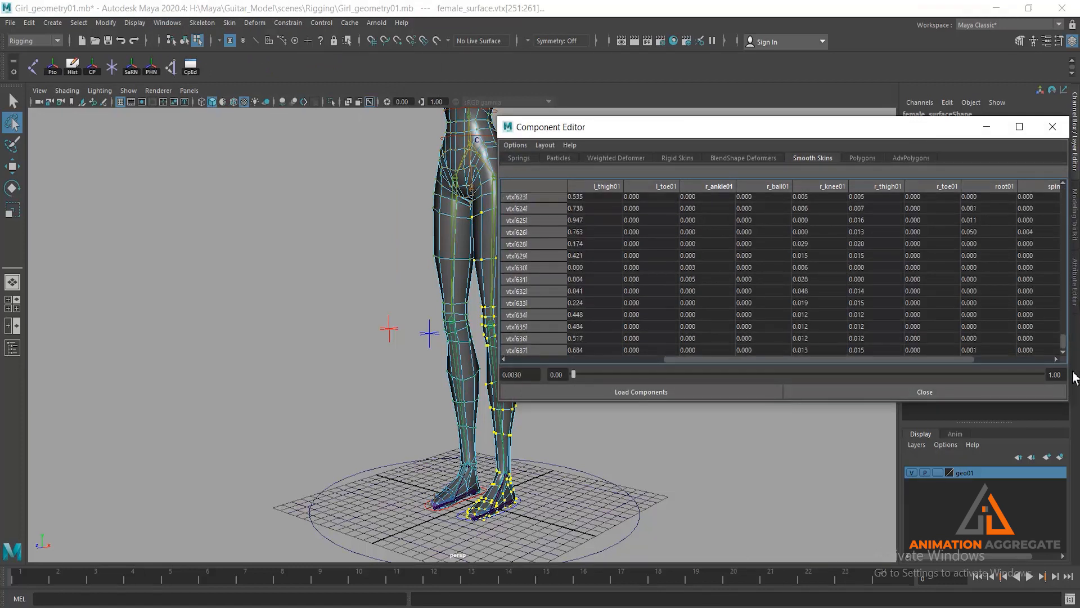
pyautogui.keyDown('shift'); pyautogui.click(989, 350); pyautogui.keyUp('shift')
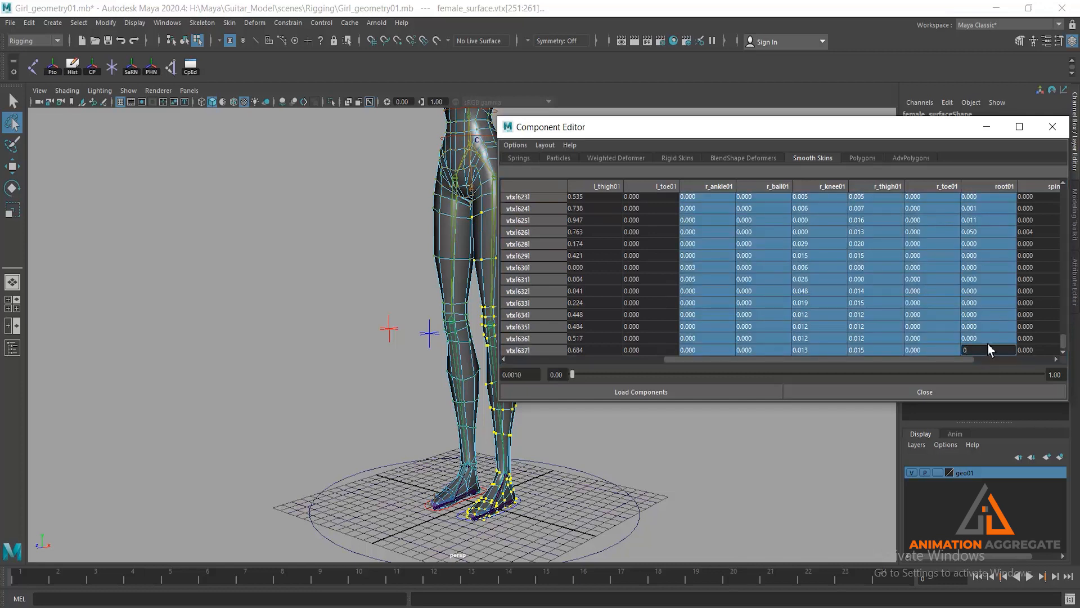
pyautogui.write('0')
pyautogui.press('Return')
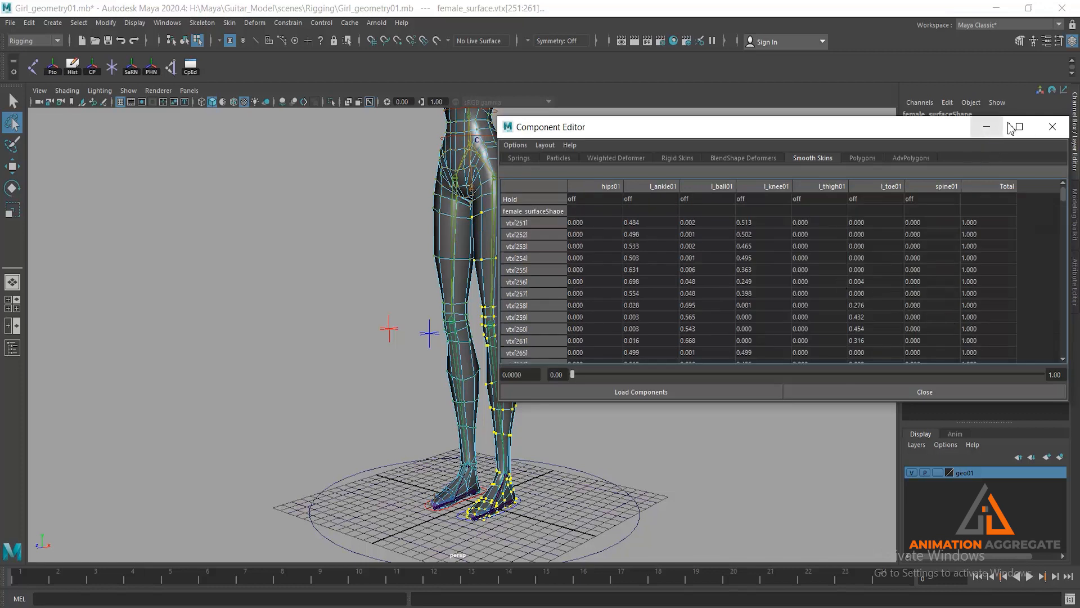
# - Minimize the Component Editor, return to object selection mode and clear the selection
pyautogui.click(513, 160)
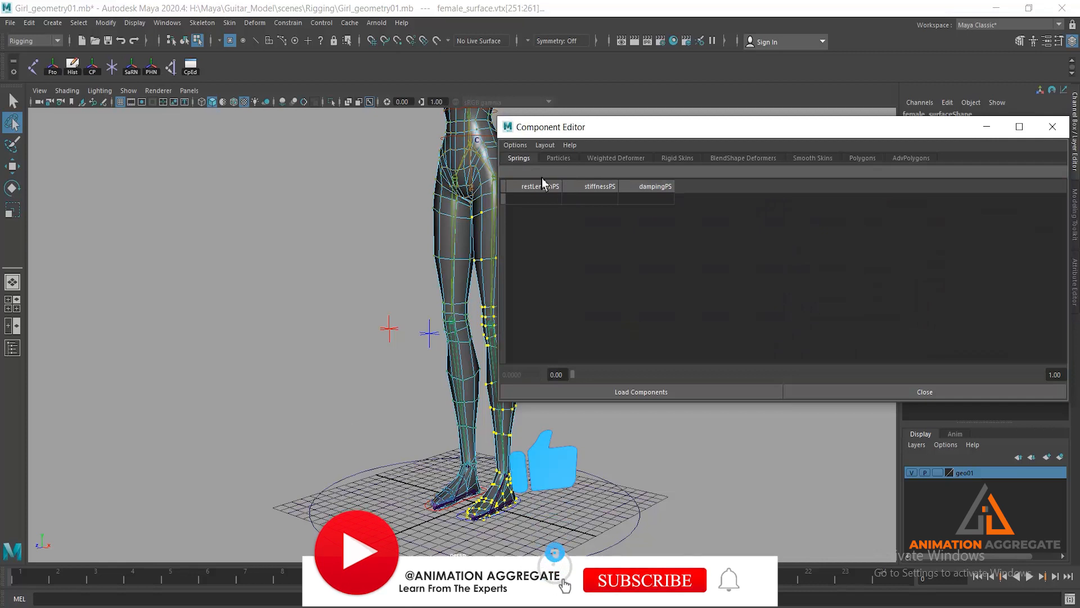
pyautogui.click(816, 158)
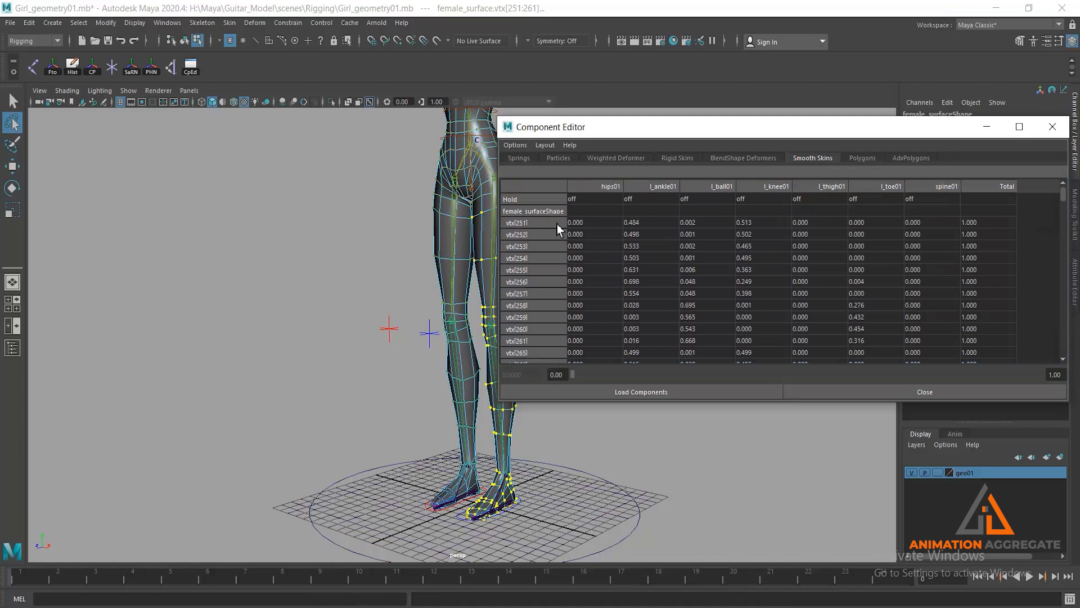
pyautogui.click(986, 126)
pyautogui.keyDown('alt'); pyautogui.moveTo(691, 298); pyautogui.dragTo(563, 293); pyautogui.keyUp('alt')
pyautogui.press('w')
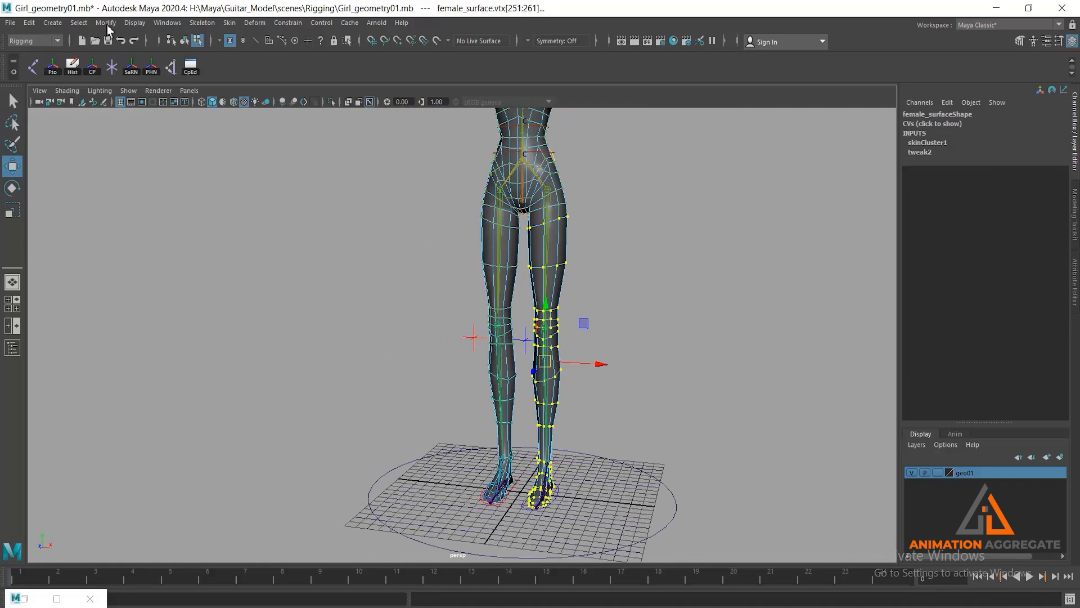
pyautogui.click(187, 40)
pyautogui.keyDown('alt'); pyautogui.moveTo(541, 323); pyautogui.dragTo(506, 176, button='middle'); pyautogui.keyUp('alt')
pyautogui.keyDown('alt'); pyautogui.moveTo(507, 176); pyautogui.dragTo(683, 358, button='right'); pyautogui.keyUp('alt')
pyautogui.click(630, 435)
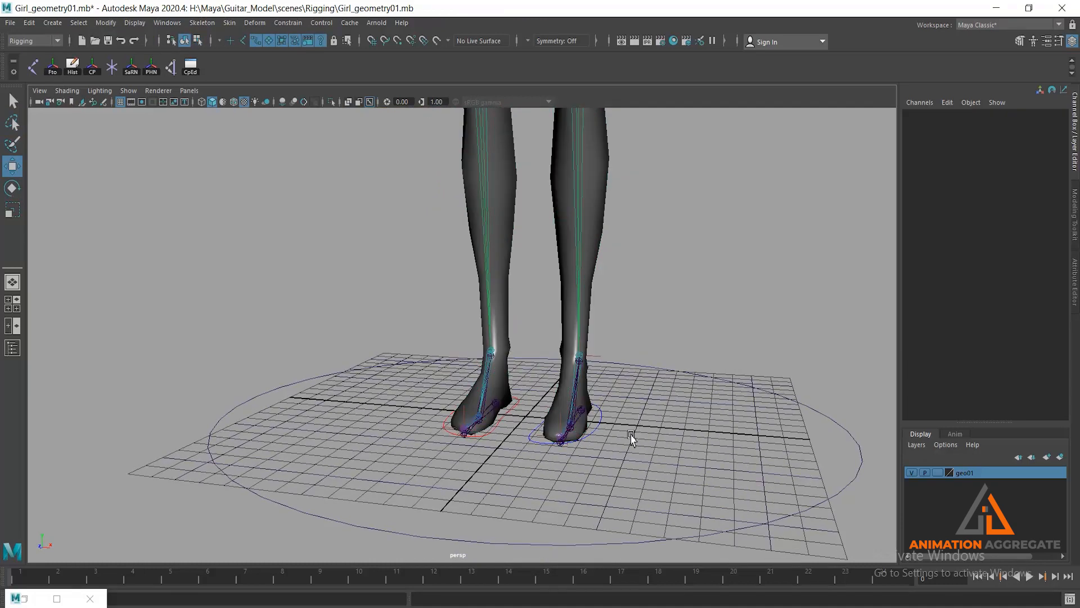
# - Raise the right foot control about 9.4 units in Y to inspect the leg deformation, and undo the moves
pyautogui.click(500, 419)
pyautogui.keyDown('alt'); pyautogui.moveTo(554, 481); pyautogui.dragTo(368, 358, button='right'); pyautogui.keyUp('alt')
pyautogui.click(385, 394)
pyautogui.click(482, 410)
pyautogui.moveTo(476, 337); pyautogui.dragTo(487, 165)
pyautogui.keyDown('alt'); pyautogui.moveTo(519, 234); pyautogui.dragTo(545, 335, button='middle'); pyautogui.keyUp('alt')
pyautogui.keyDown('alt'); pyautogui.moveTo(544, 334); pyautogui.dragTo(520, 250, button='right'); pyautogui.keyUp('alt')
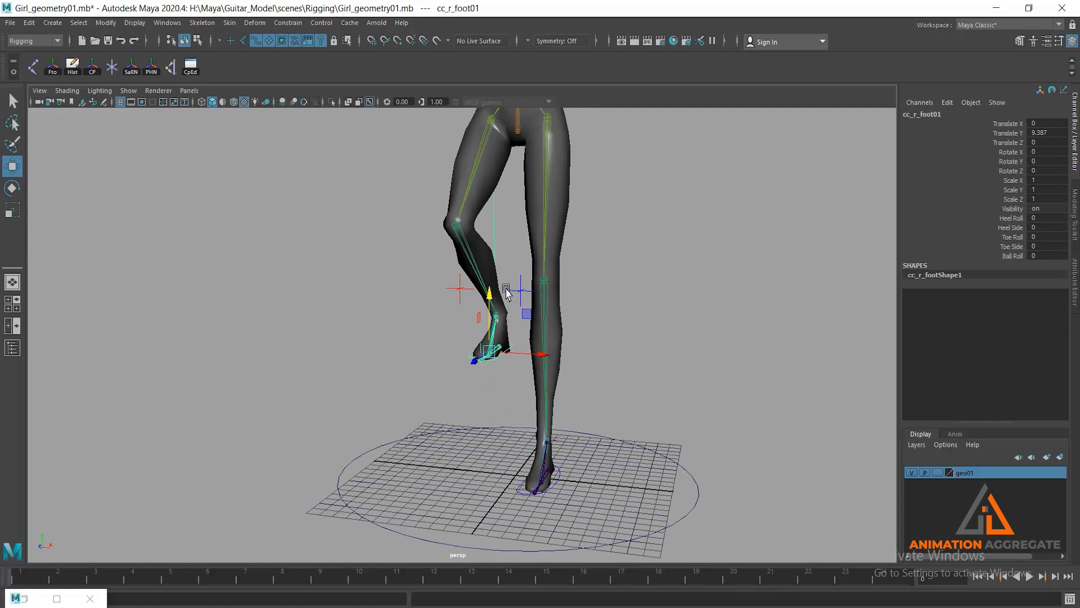
pyautogui.moveTo(491, 296); pyautogui.dragTo(572, 259)
pyautogui.hotkey('ctrl', 'z')
pyautogui.hotkey('ctrl', 'z')
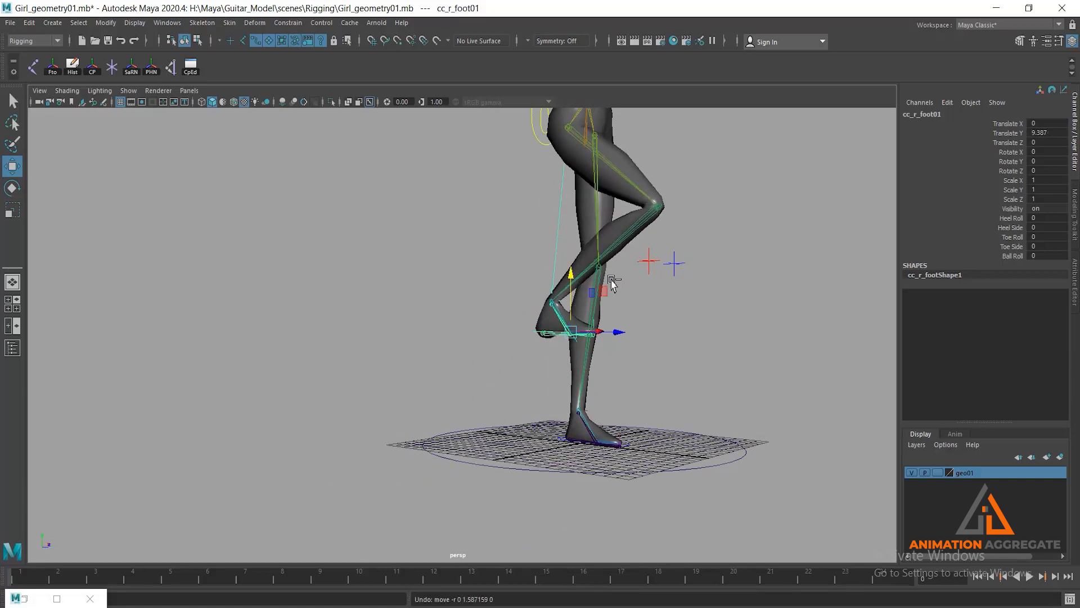
pyautogui.hotkey('ctrl', 'z')
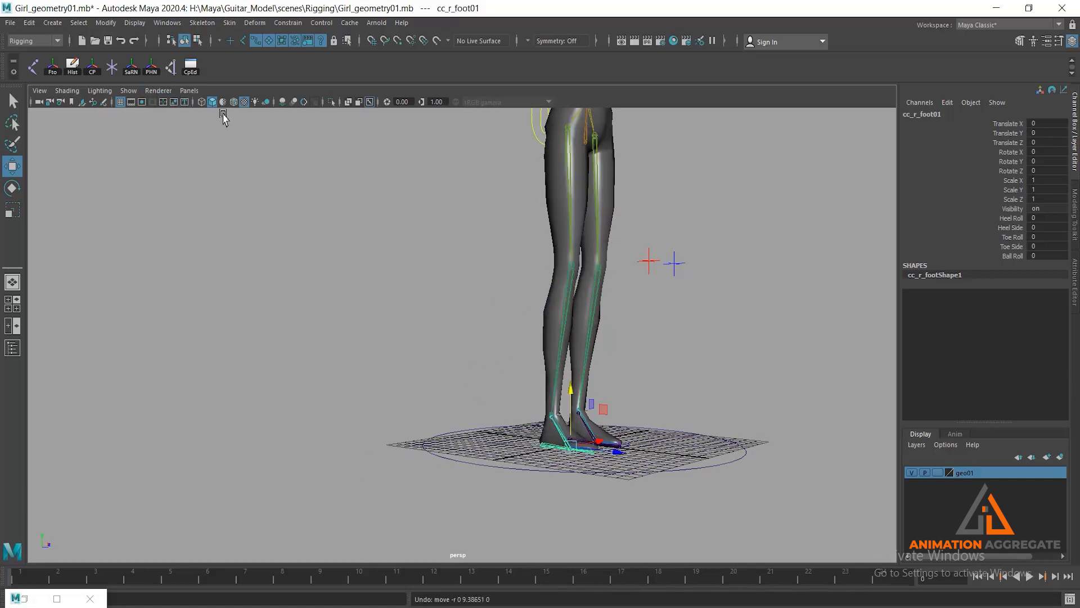
# - Turn on wireframe on shaded display and frame the lower legs and feet
pyautogui.click(243, 105)
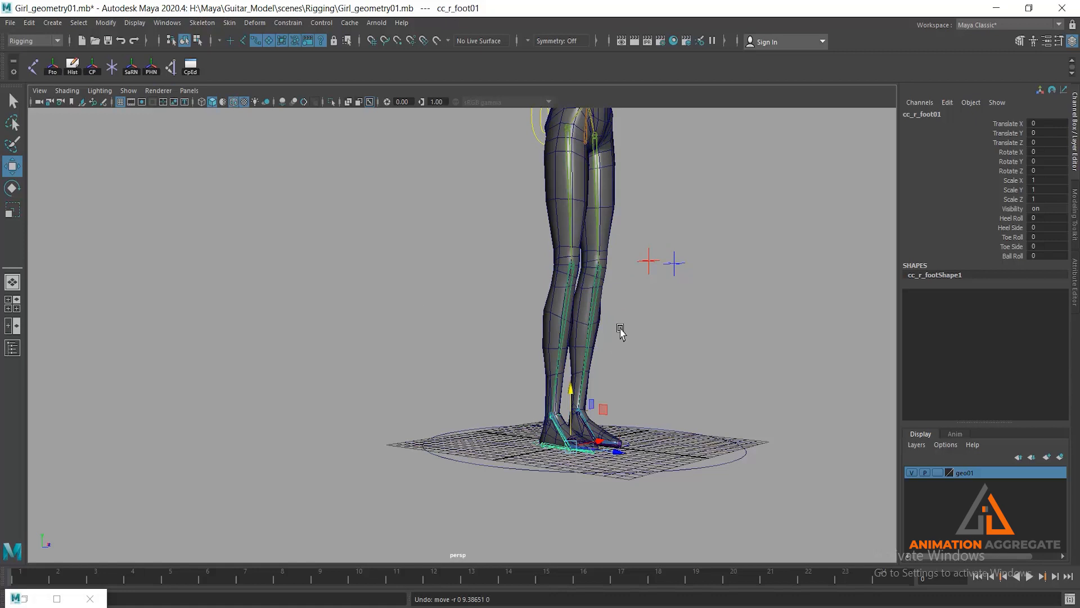
pyautogui.keyDown('alt'); pyautogui.moveTo(620, 328); pyautogui.dragTo(564, 384); pyautogui.keyUp('alt')
pyautogui.keyDown('alt'); pyautogui.moveTo(563, 384); pyautogui.dragTo(600, 408, button='right'); pyautogui.keyUp('alt')
pyautogui.keyDown('alt'); pyautogui.moveTo(600, 408); pyautogui.dragTo(504, 313, button='middle'); pyautogui.keyUp('alt')
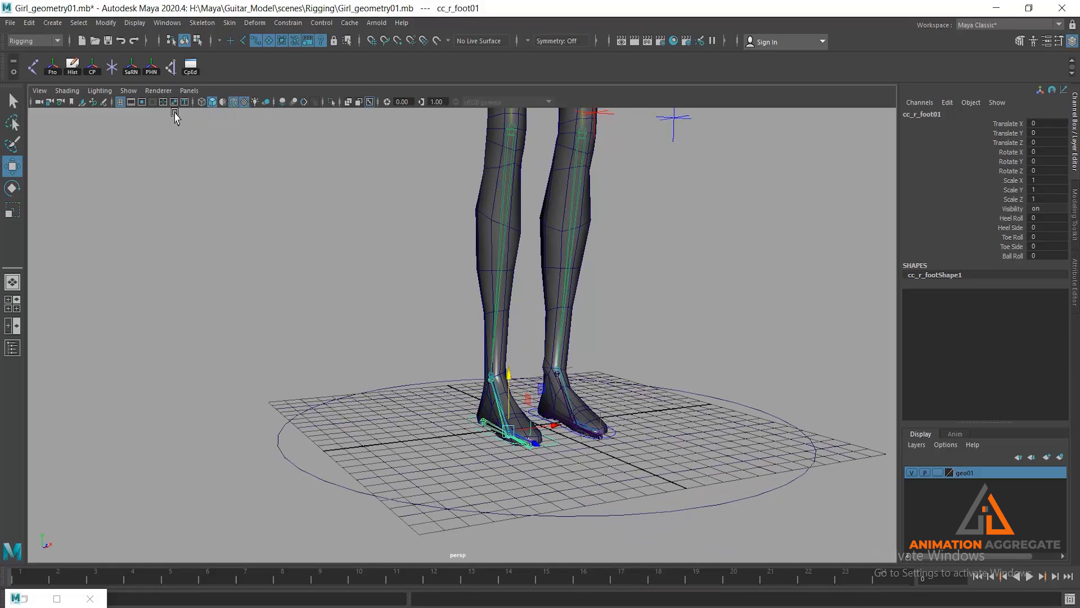
# - Raise the right foot control about 7.5 units and the left about 6.4 units in Y, undoing each move after inspecting the mesh
pyautogui.keyDown('alt'); pyautogui.moveTo(635, 381); pyautogui.dragTo(603, 394); pyautogui.keyUp('alt')
pyautogui.moveTo(481, 381); pyautogui.dragTo(478, 224)
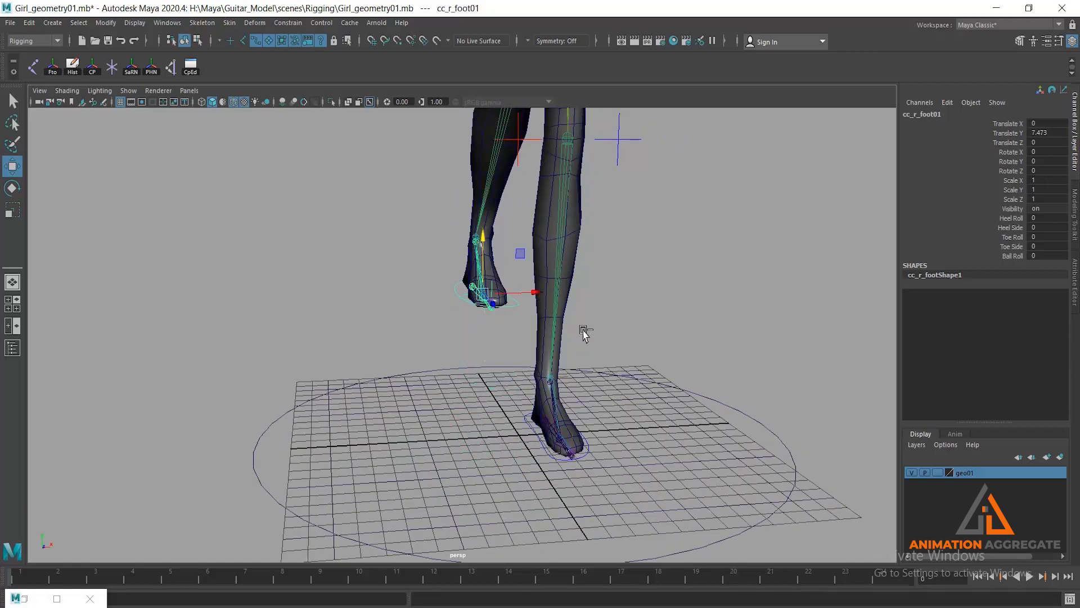
pyautogui.hotkey('ctrl', 'z')
pyautogui.click(555, 460)
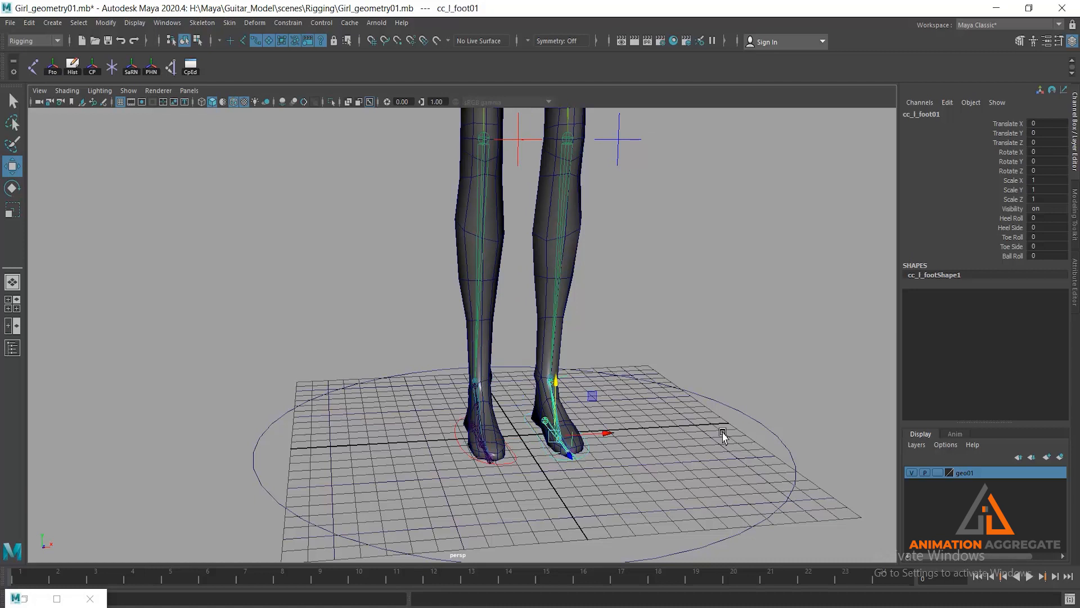
pyautogui.keyDown('alt'); pyautogui.moveTo(718, 434); pyautogui.dragTo(656, 399); pyautogui.keyUp('alt')
pyautogui.moveTo(508, 390); pyautogui.dragTo(528, 304)
pyautogui.hotkey('ctrl', 'z')
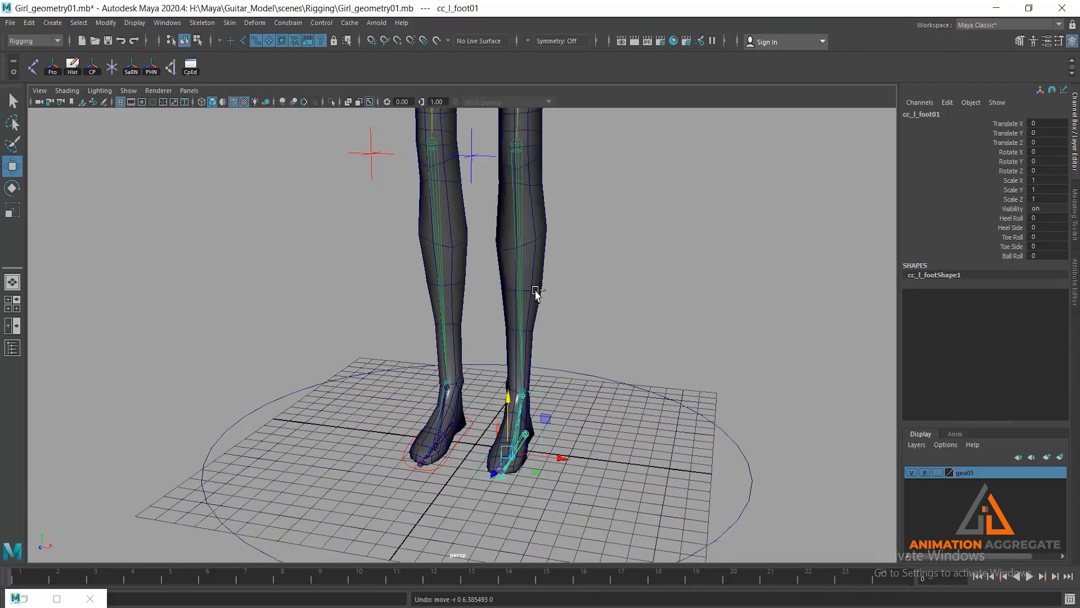
# - Raise the left foot control about 9.6 units in Y to bend the left knee
pyautogui.keyDown('alt'); pyautogui.moveTo(579, 349); pyautogui.dragTo(598, 369); pyautogui.keyUp('alt')
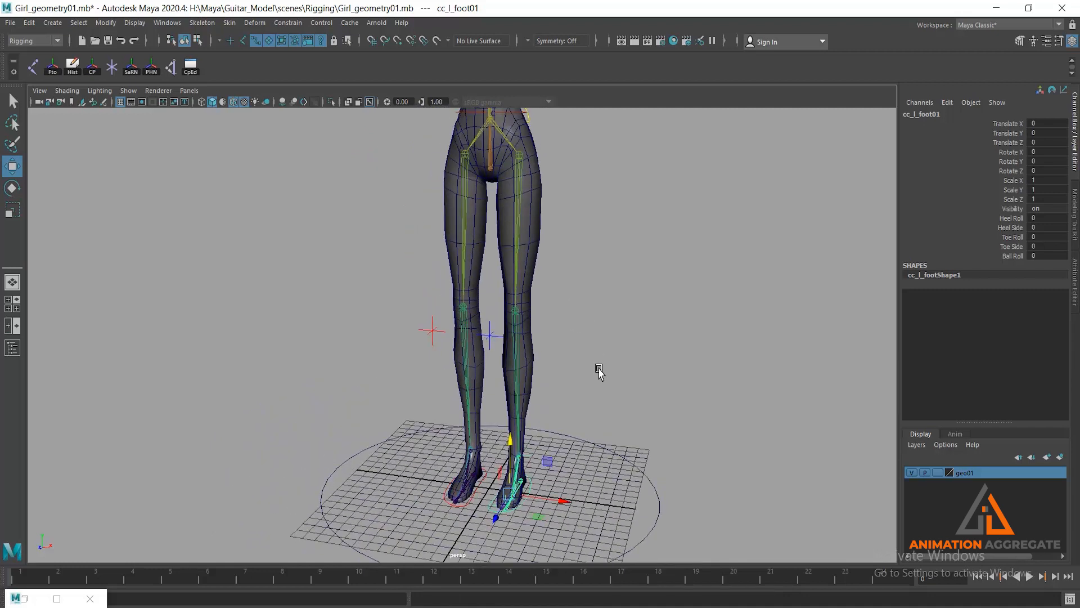
pyautogui.click(590, 320)
pyautogui.keyDown('alt'); pyautogui.moveTo(591, 321); pyautogui.dragTo(521, 378); pyautogui.keyUp('alt')
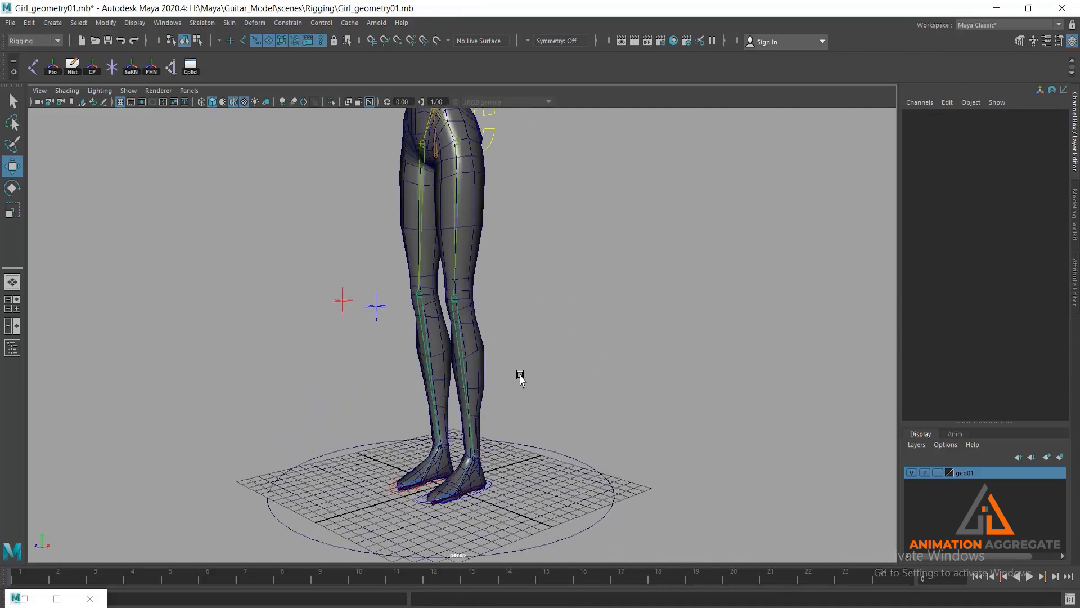
pyautogui.click(494, 484)
pyautogui.moveTo(451, 437); pyautogui.dragTo(453, 308)
pyautogui.keyDown('alt'); pyautogui.moveTo(465, 230); pyautogui.dragTo(513, 300, button='middle'); pyautogui.keyUp('alt')
pyautogui.keyDown('alt'); pyautogui.moveTo(512, 298); pyautogui.dragTo(518, 341, button='right'); pyautogui.keyUp('alt')
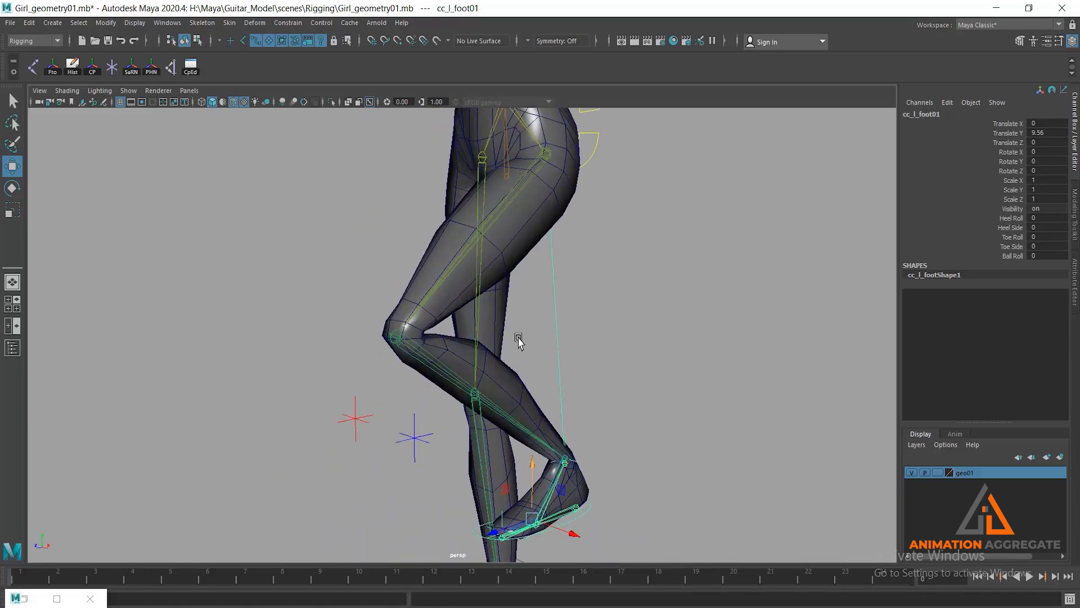
# - Lower the left foot control to about 7.9 units in Y and frame the bent left knee
pyautogui.keyDown('alt'); pyautogui.moveTo(518, 341); pyautogui.dragTo(450, 326); pyautogui.keyUp('alt')
pyautogui.moveTo(429, 439); pyautogui.dragTo(429, 473)
pyautogui.keyDown('alt'); pyautogui.moveTo(450, 307); pyautogui.dragTo(569, 286, button='middle'); pyautogui.keyUp('alt')
pyautogui.keyDown('alt'); pyautogui.moveTo(450, 276); pyautogui.dragTo(465, 306, button='right'); pyautogui.keyUp('alt')
pyautogui.keyDown('alt'); pyautogui.moveTo(465, 306); pyautogui.dragTo(397, 357); pyautogui.keyUp('alt')
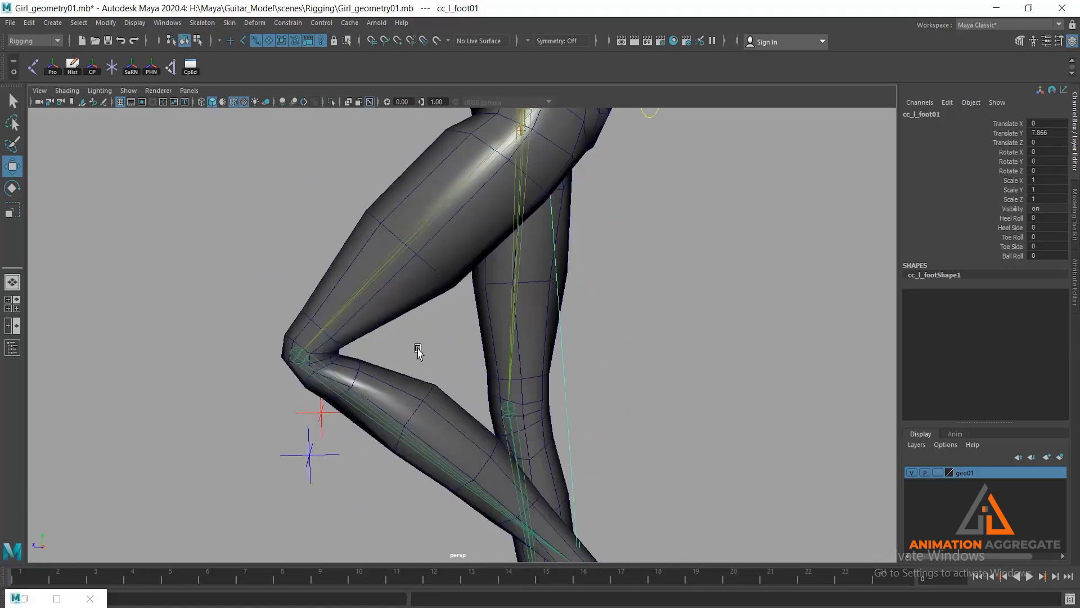
pyautogui.keyDown('alt'); pyautogui.moveTo(417, 348); pyautogui.dragTo(418, 330, button='middle'); pyautogui.keyUp('alt')
# - Select the body mesh, switch it to component selection mode for vertices, and turn off the X-ray joints display
pyautogui.click(432, 325)
pyautogui.keyDown('alt'); pyautogui.moveTo(445, 339); pyautogui.dragTo(397, 325); pyautogui.keyUp('alt')
pyautogui.scroll(2, 362, 378)
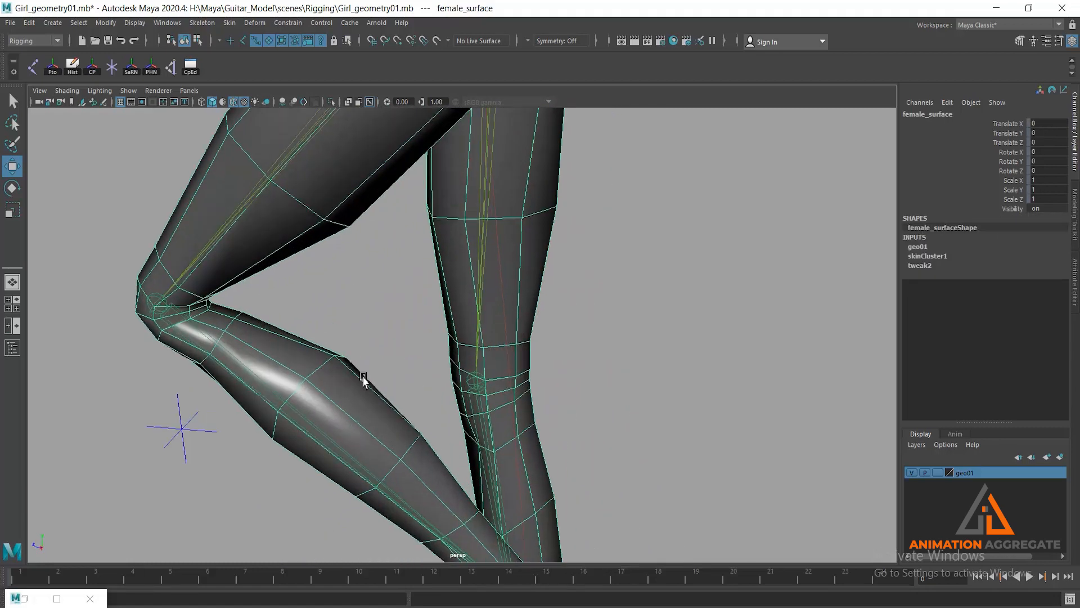
pyautogui.click(198, 40)
pyautogui.keyDown('alt'); pyautogui.moveTo(398, 326); pyautogui.dragTo(424, 273, button='middle'); pyautogui.keyUp('alt')
pyautogui.click(414, 226)
pyautogui.keyDown('alt'); pyautogui.moveTo(392, 331); pyautogui.dragTo(231, 384); pyautogui.keyUp('alt')
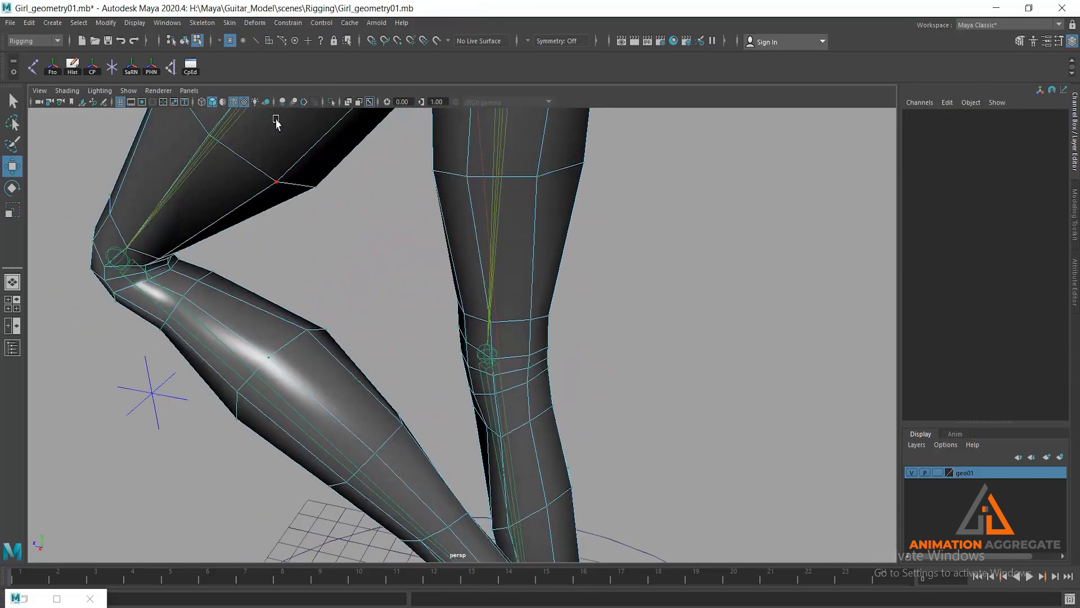
pyautogui.click(373, 104)
# - Select the three vertices 524, 619 and 632 across the back of the left calf
pyautogui.keyDown('alt'); pyautogui.moveTo(365, 247); pyautogui.dragTo(502, 221); pyautogui.keyUp('alt')
pyautogui.keyDown('alt'); pyautogui.moveTo(426, 306); pyautogui.dragTo(412, 310); pyautogui.keyUp('alt')
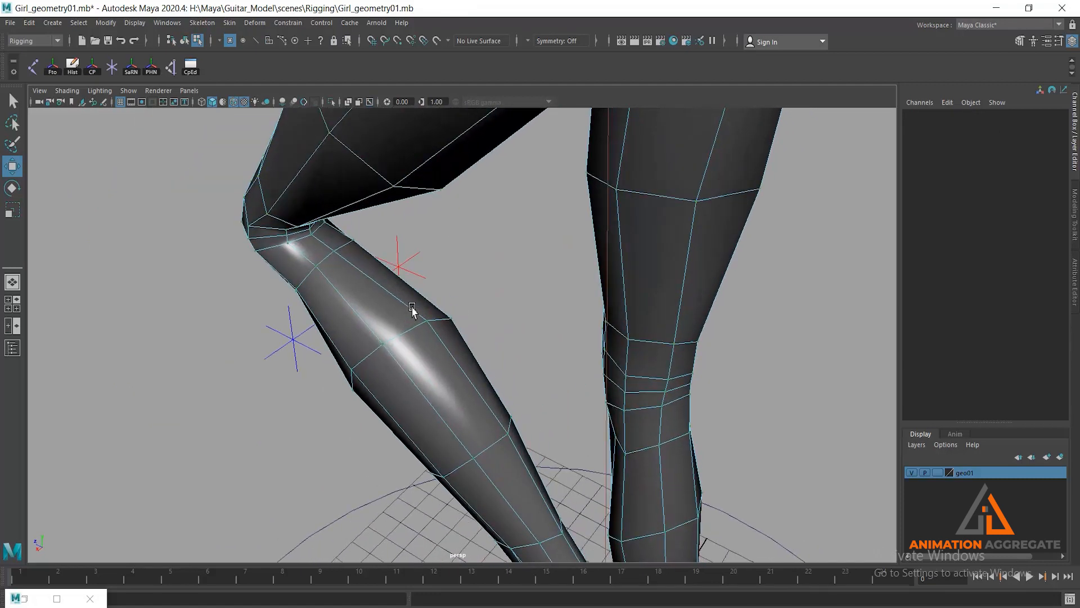
pyautogui.click(382, 351)
pyautogui.keyDown('alt'); pyautogui.moveTo(465, 348); pyautogui.dragTo(364, 336); pyautogui.keyUp('alt')
pyautogui.keyDown('shift'); pyautogui.click(359, 345); pyautogui.keyUp('shift')
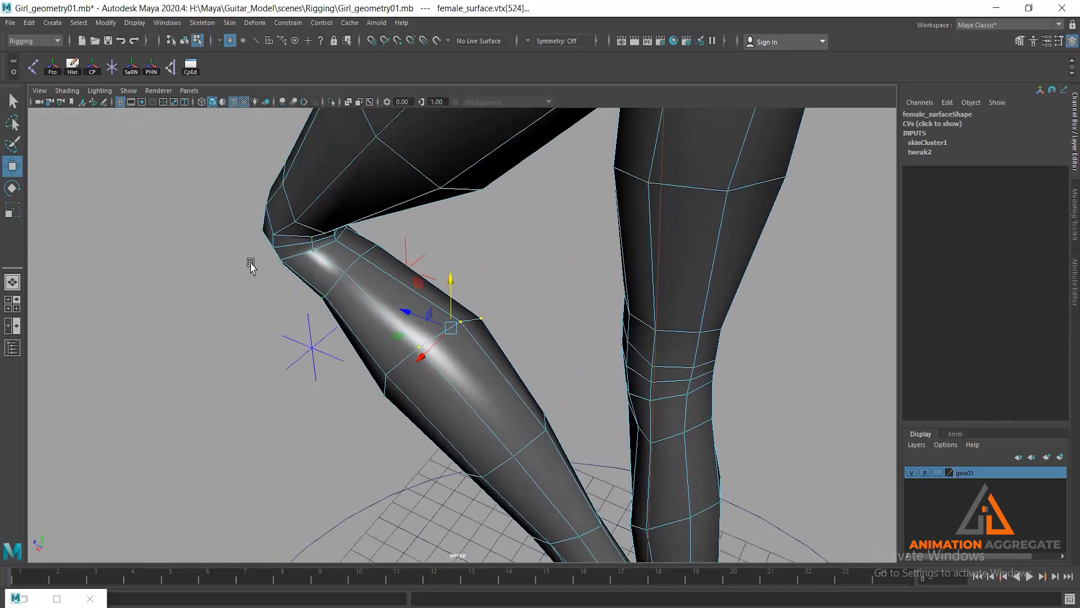
# - In the Component Editor, set the calf vertices' l_ankle01 weights to 0 and raise their l_knee01 weights to about 0.992
pyautogui.click(32, 597)
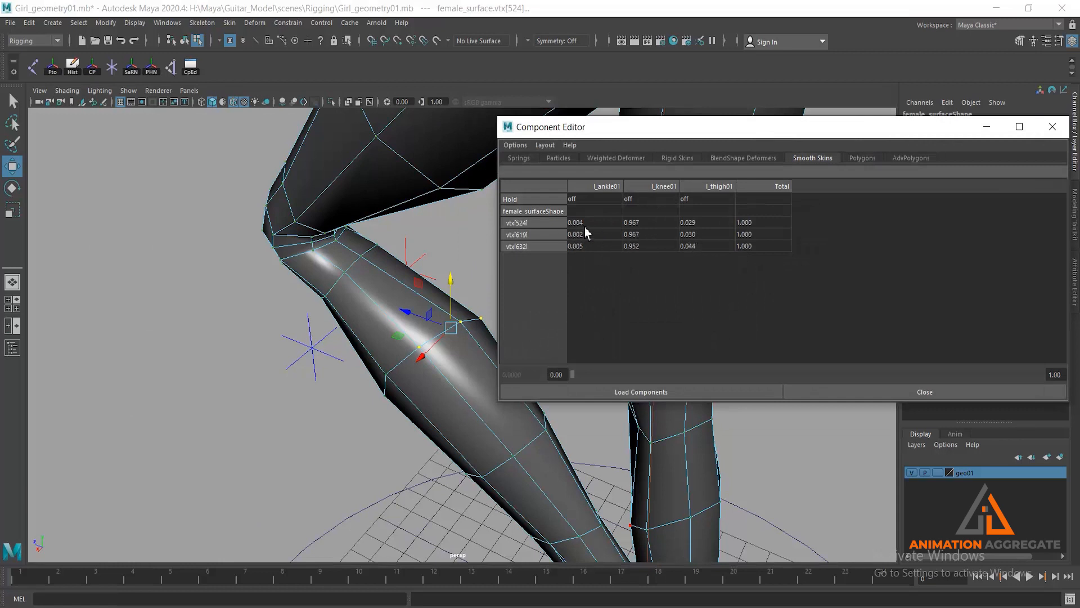
pyautogui.moveTo(585, 224); pyautogui.dragTo(583, 254)
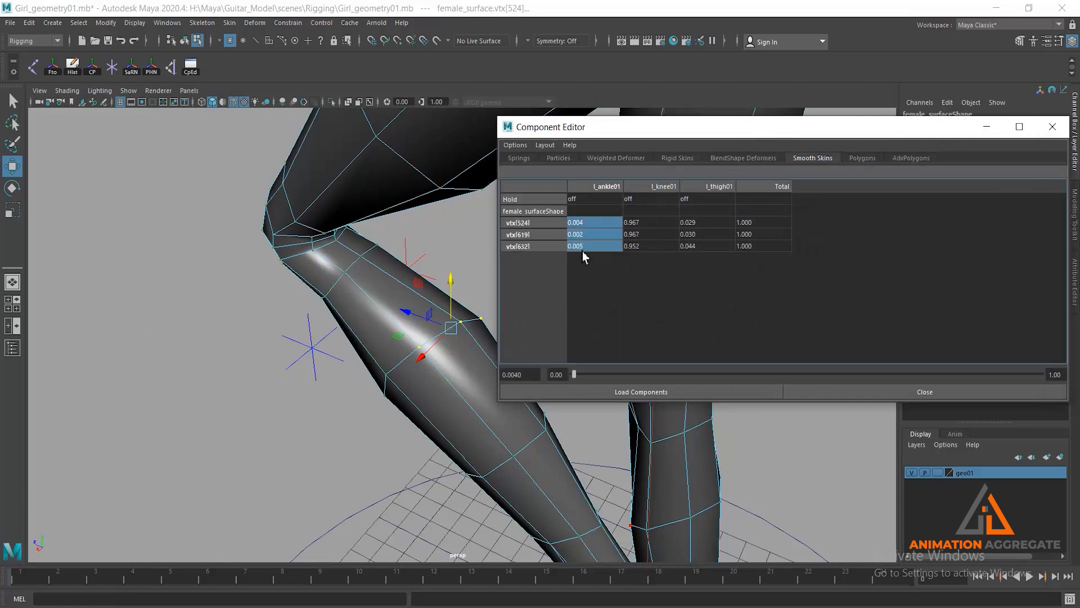
pyautogui.doubleClick(583, 249)
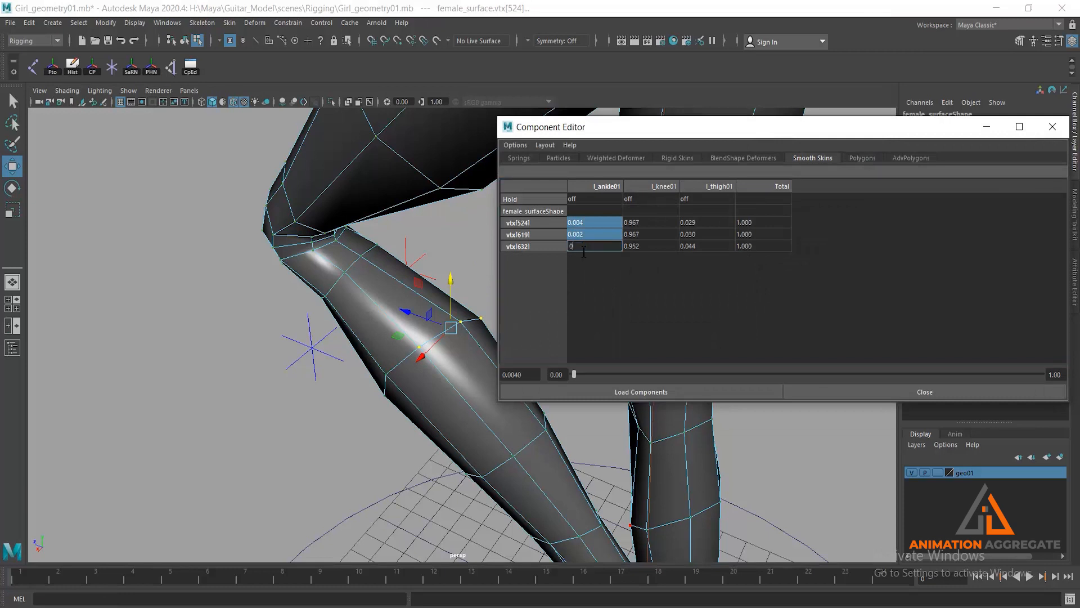
pyautogui.write('0')
pyautogui.press('Return')
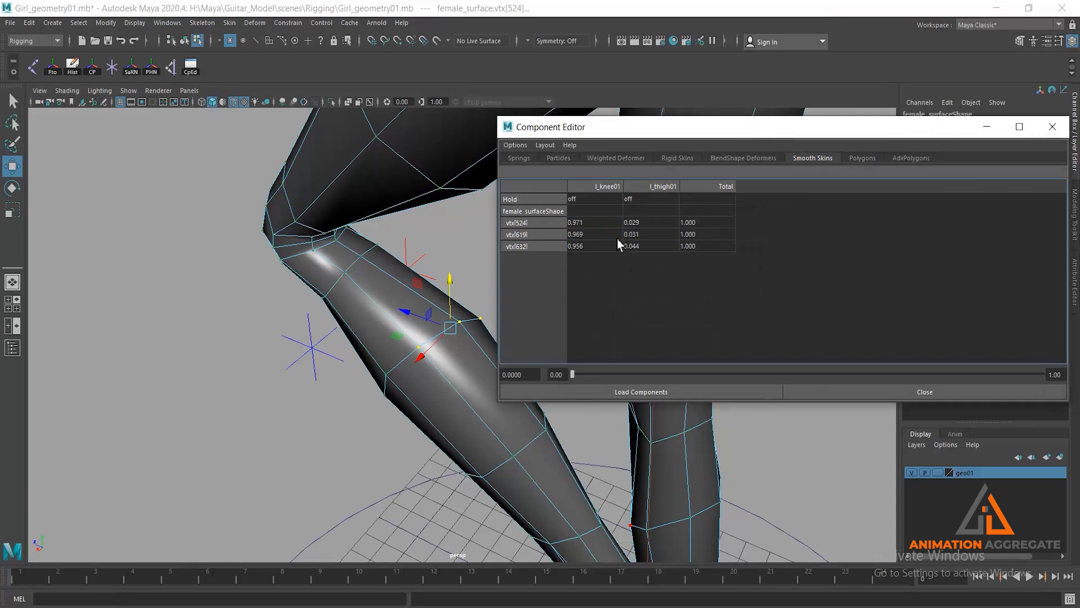
pyautogui.moveTo(592, 225); pyautogui.dragTo(588, 247)
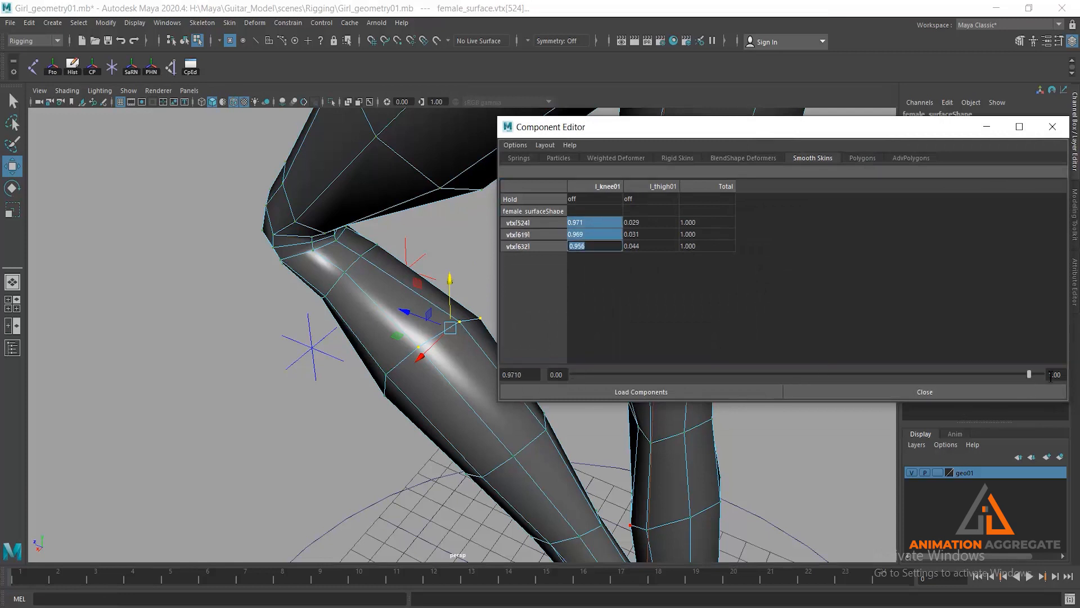
pyautogui.moveTo(1033, 375); pyautogui.dragTo(1038, 374)
# - Select the three vertices 620, 628 and 633 across the back of the upper left calf, just below the knee
pyautogui.keyDown('alt'); pyautogui.moveTo(373, 265); pyautogui.dragTo(390, 241); pyautogui.keyUp('alt')
pyautogui.keyDown('alt'); pyautogui.moveTo(392, 241); pyautogui.dragTo(323, 179, button='middle'); pyautogui.keyUp('alt')
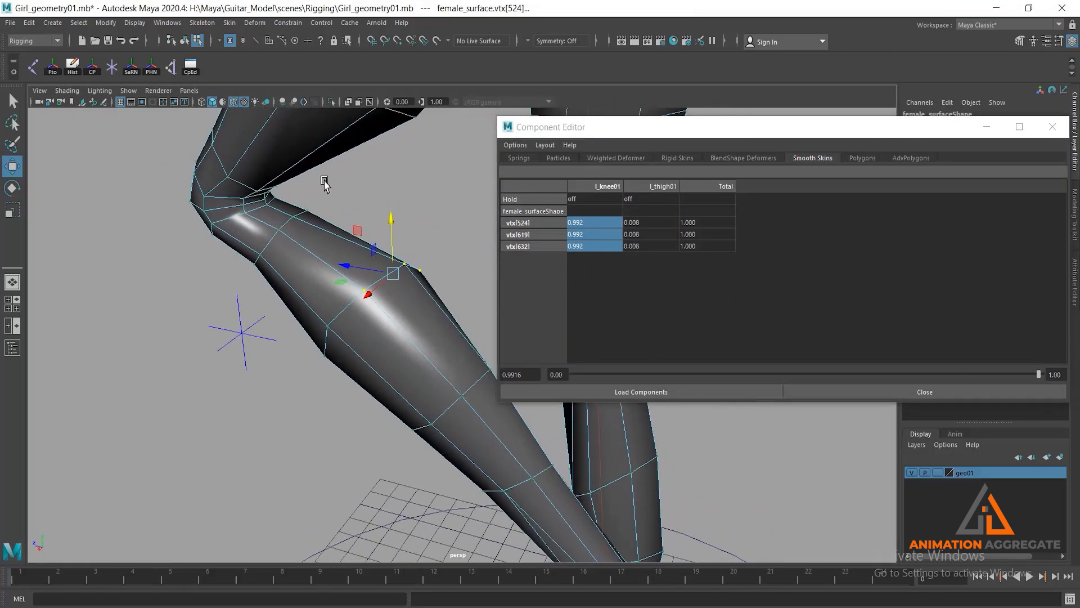
pyautogui.keyDown('alt'); pyautogui.moveTo(323, 179); pyautogui.dragTo(272, 234, button='right'); pyautogui.keyUp('alt')
pyautogui.click(193, 181)
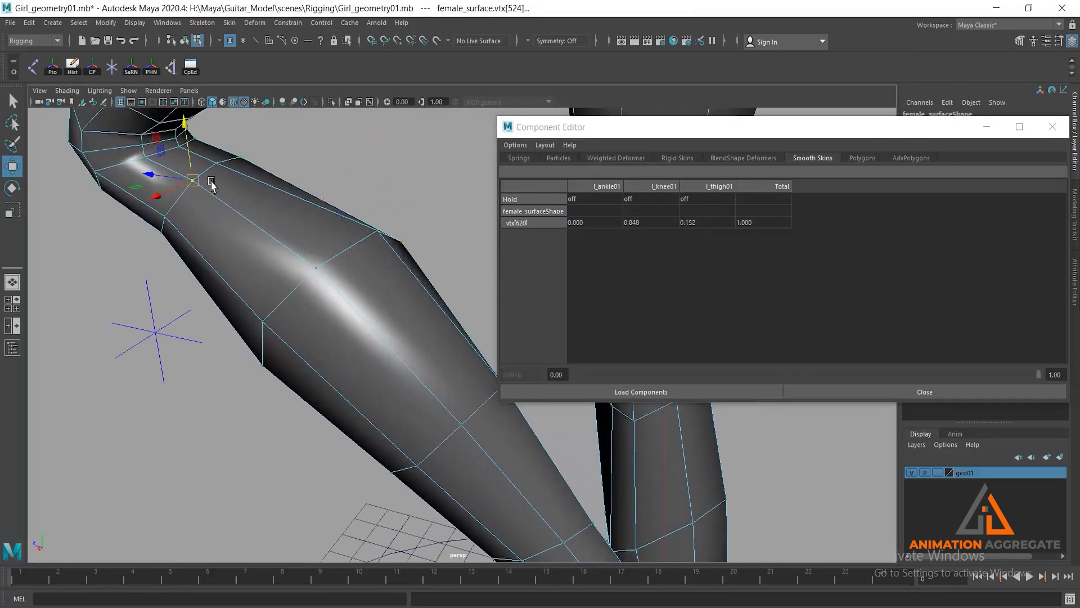
pyautogui.keyDown('shift'); pyautogui.click(241, 157); pyautogui.keyUp('shift')
pyautogui.keyDown('shift'); pyautogui.click(216, 162); pyautogui.keyUp('shift')
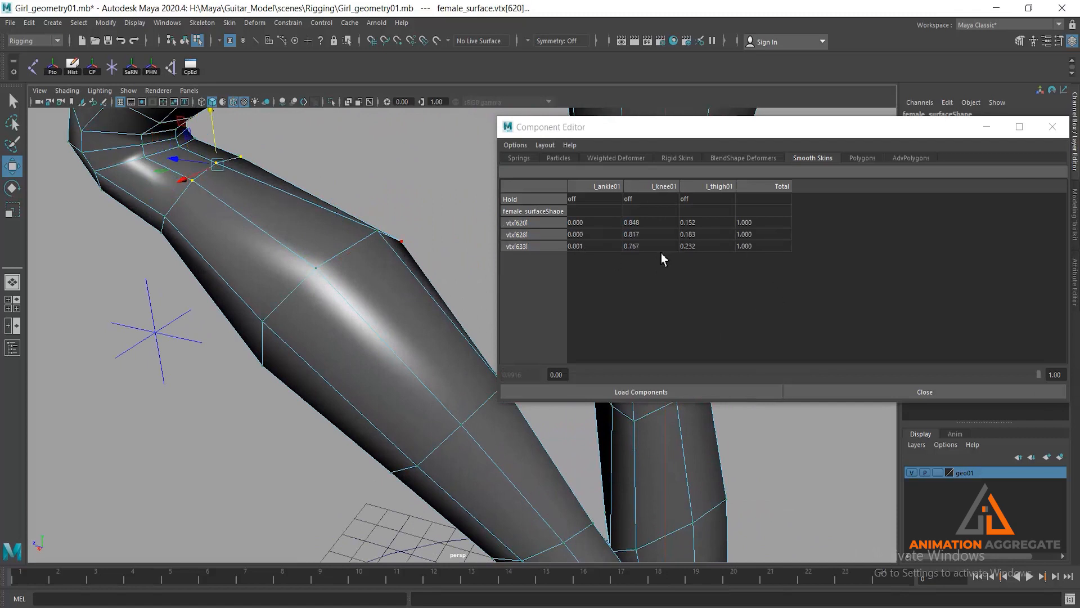
# - Set the l_ankle01 weights of vertices 620, 628 and 633 to 0 and raise their l_knee01 weights to about 0.913
pyautogui.moveTo(595, 223); pyautogui.dragTo(596, 250)
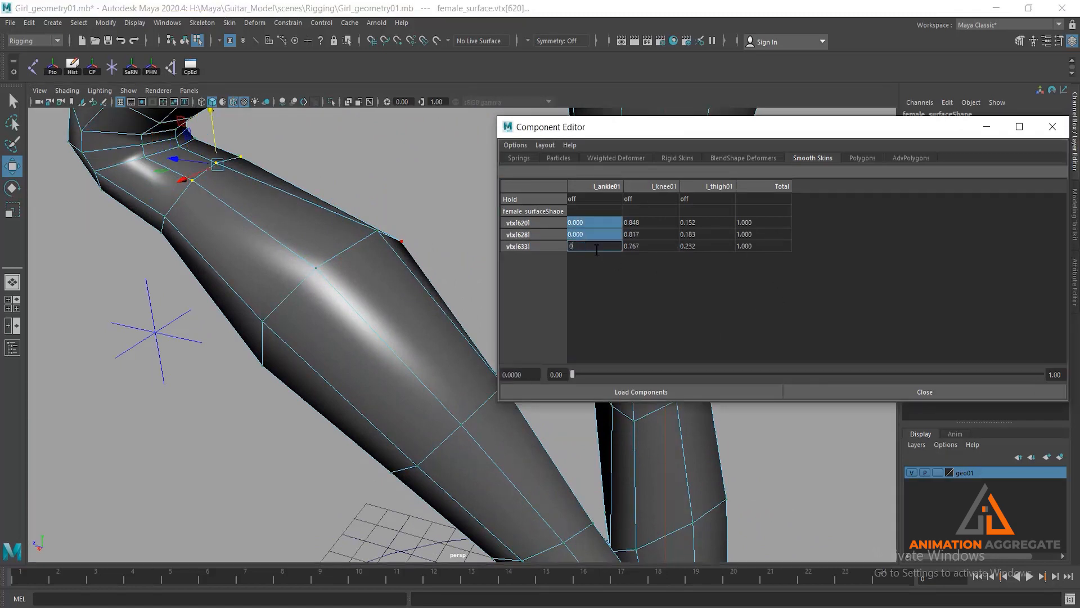
pyautogui.write('0')
pyautogui.press('Return')
pyautogui.moveTo(586, 222); pyautogui.dragTo(586, 259)
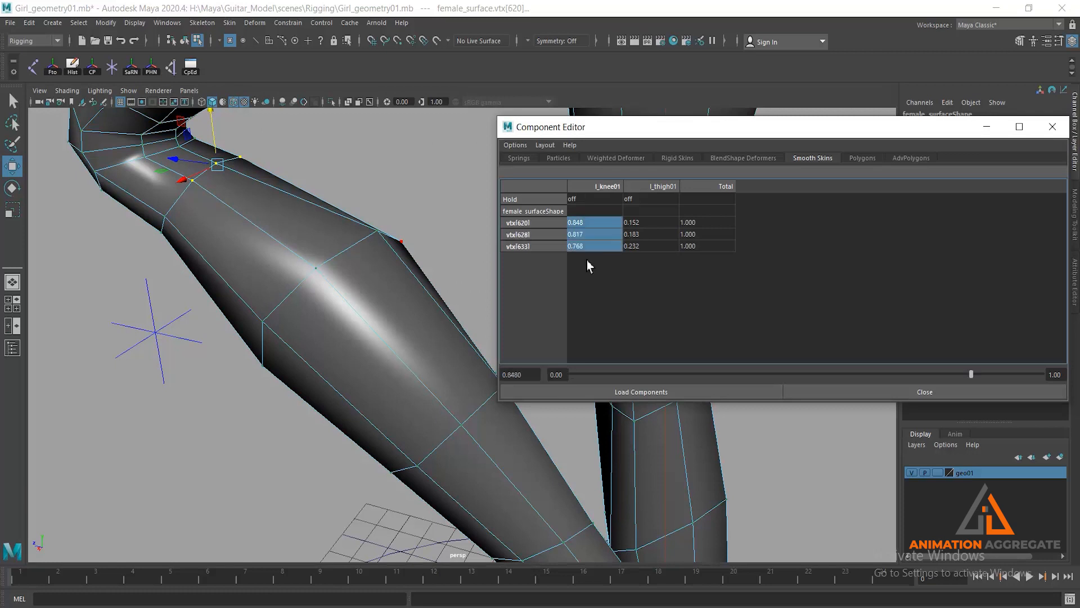
pyautogui.moveTo(973, 371); pyautogui.dragTo(1002, 369)
# - Select vertices 621, 629 and 634 in the crease behind the left knee and raise their l_knee01 weights to about 0.65–0.68
pyautogui.keyDown('alt'); pyautogui.moveTo(352, 224); pyautogui.dragTo(387, 255); pyautogui.keyUp('alt')
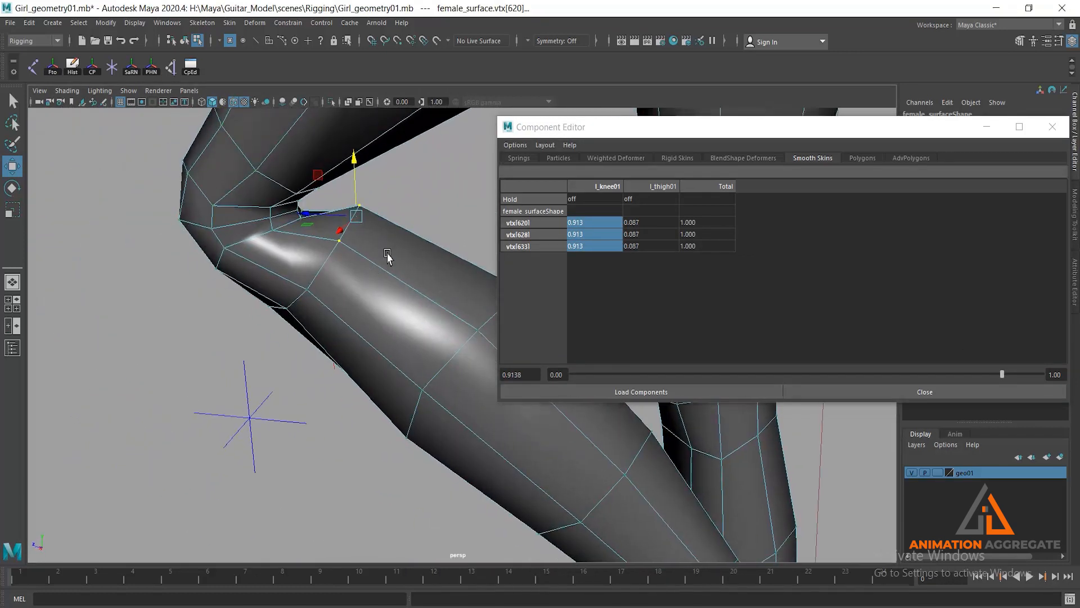
pyautogui.keyDown('alt'); pyautogui.moveTo(389, 227); pyautogui.dragTo(392, 269, button='right'); pyautogui.keyUp('alt')
pyautogui.keyDown('alt'); pyautogui.moveTo(392, 268); pyautogui.dragTo(388, 273); pyautogui.keyUp('alt')
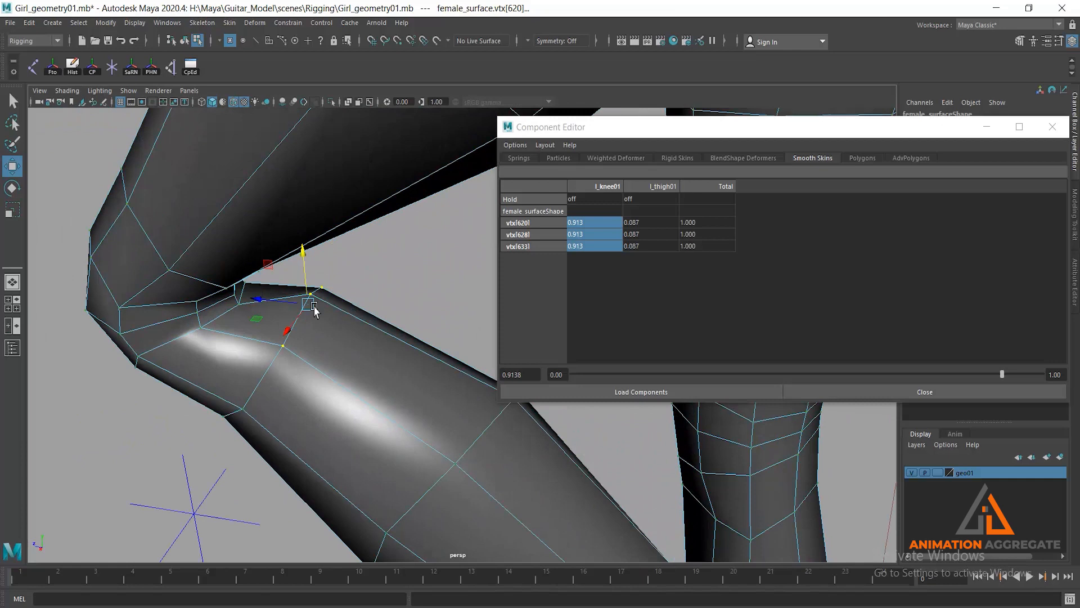
pyautogui.click(202, 330)
pyautogui.keyDown('shift'); pyautogui.click(247, 306); pyautogui.keyUp('shift')
pyautogui.keyDown('alt'); pyautogui.moveTo(288, 296); pyautogui.dragTo(271, 297); pyautogui.keyUp('alt')
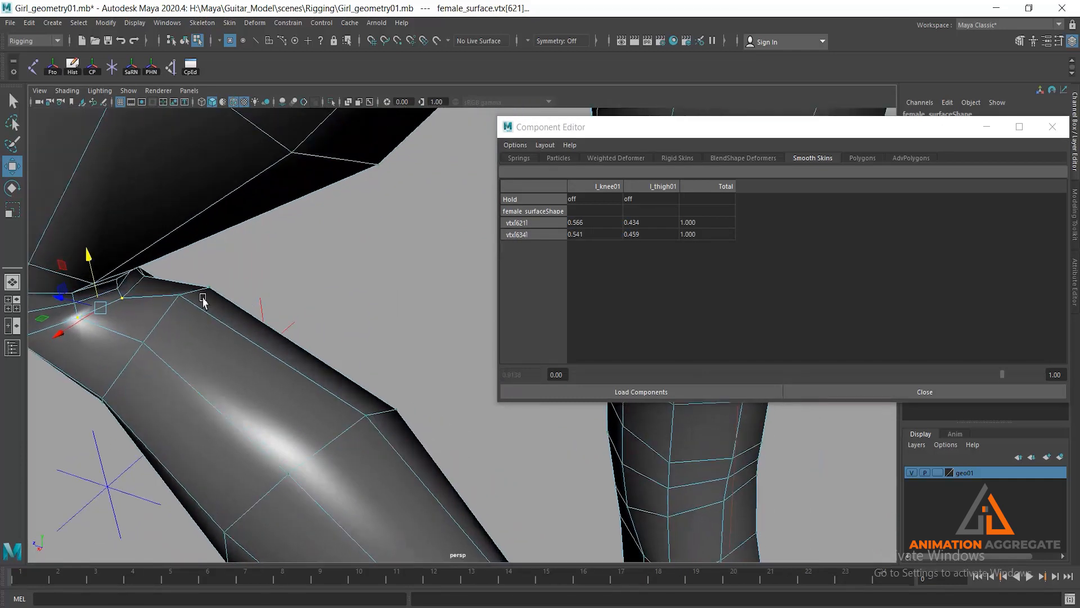
pyautogui.keyDown('shift'); pyautogui.click(148, 283); pyautogui.keyUp('shift')
pyautogui.keyDown('alt'); pyautogui.moveTo(330, 330); pyautogui.dragTo(281, 225); pyautogui.keyUp('alt')
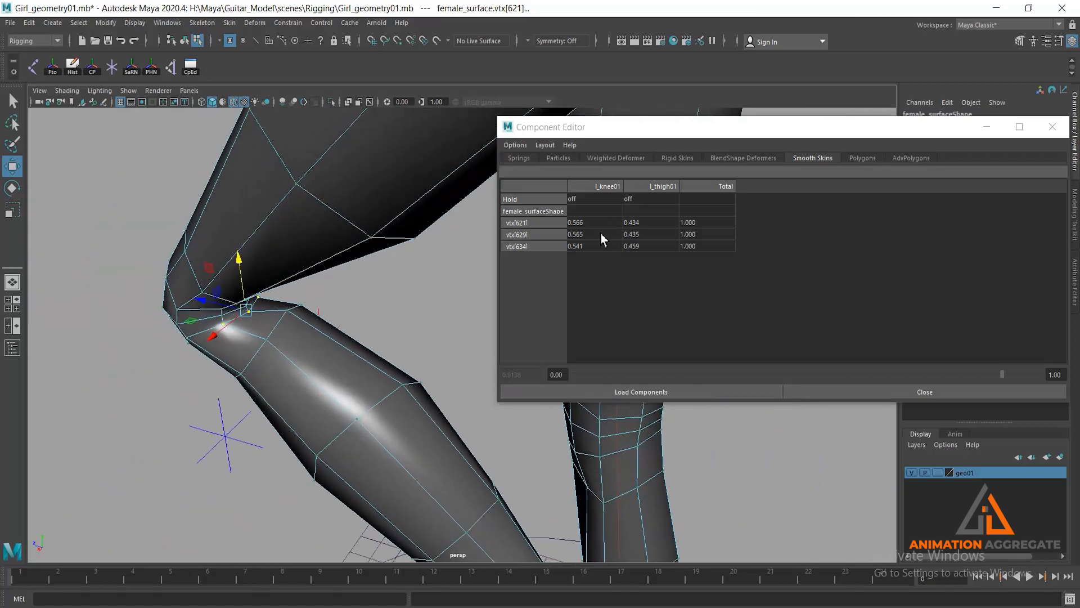
pyautogui.moveTo(586, 223); pyautogui.dragTo(593, 247)
pyautogui.moveTo(839, 374); pyautogui.dragTo(892, 360)
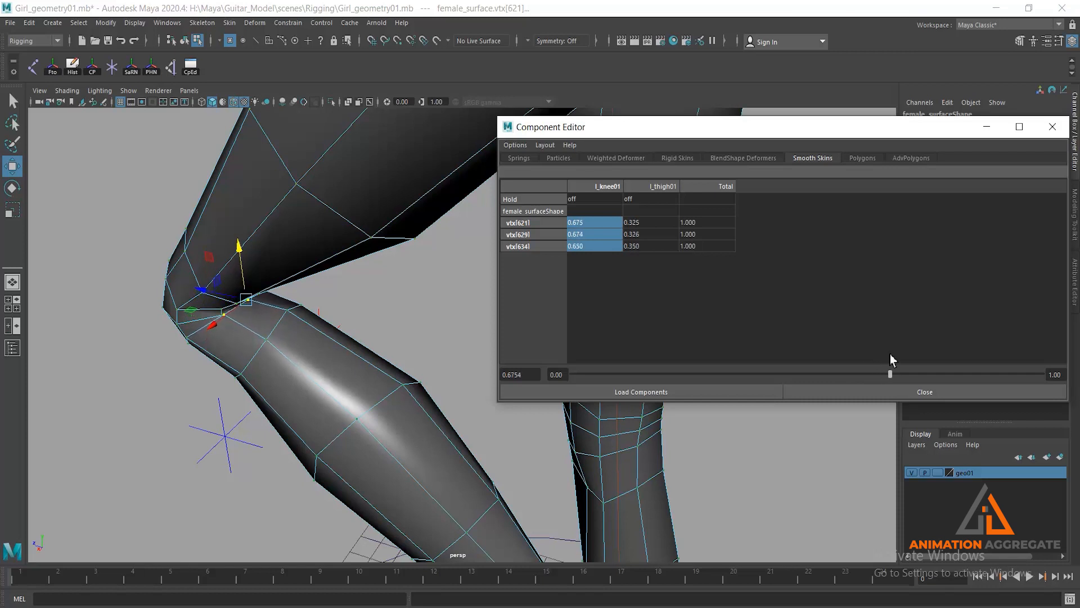
# - Examine the bent left knee's deformation against its joints from several sides, and turn off the X-ray joints display
pyautogui.moveTo(335, 253)
pyautogui.keyDown('alt'); pyautogui.mouseDown()
pyautogui.moveTo(368, 246)
pyautogui.moveTo(377, 220)
pyautogui.moveTo(294, 232)
pyautogui.moveTo(346, 275)
pyautogui.moveTo(330, 234)
pyautogui.mouseUp(); pyautogui.keyUp('alt')
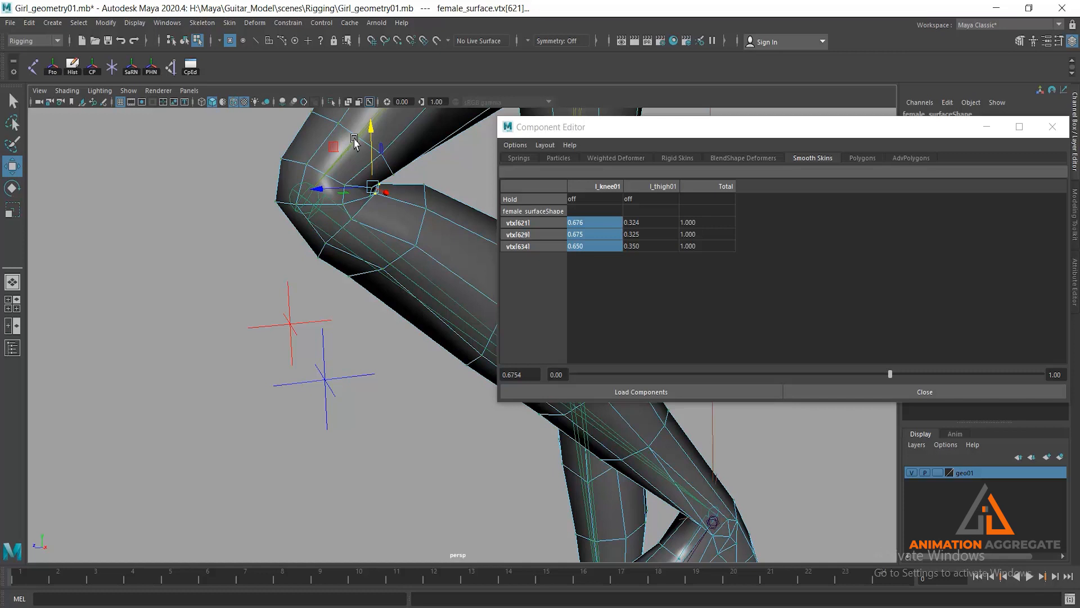
pyautogui.keyDown('alt'); pyautogui.moveTo(370, 291); pyautogui.dragTo(348, 236, button='right'); pyautogui.keyUp('alt')
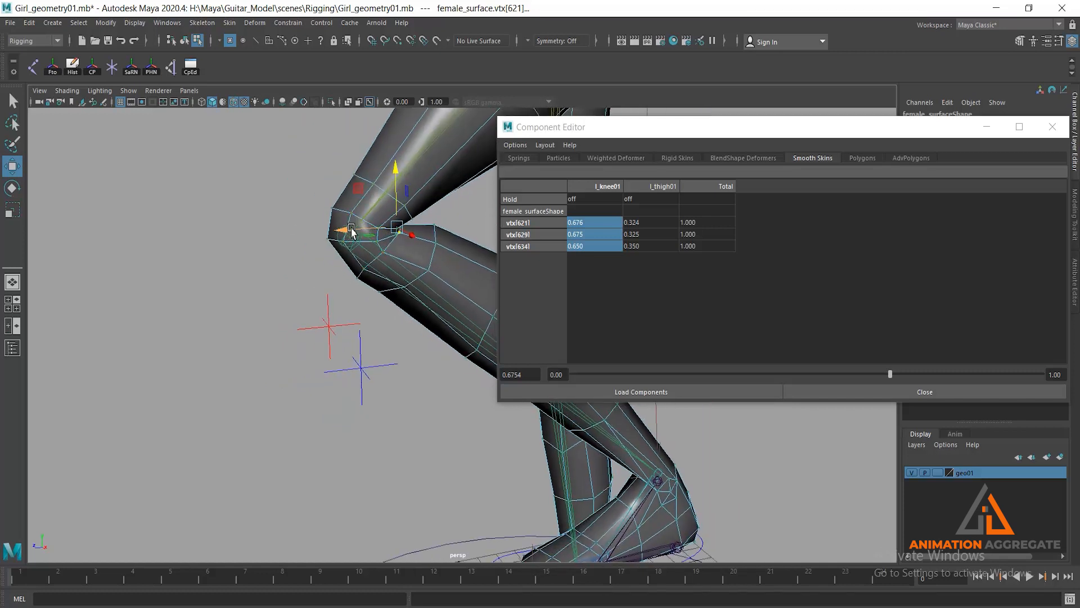
pyautogui.keyDown('alt'); pyautogui.moveTo(378, 250); pyautogui.dragTo(360, 248); pyautogui.keyUp('alt')
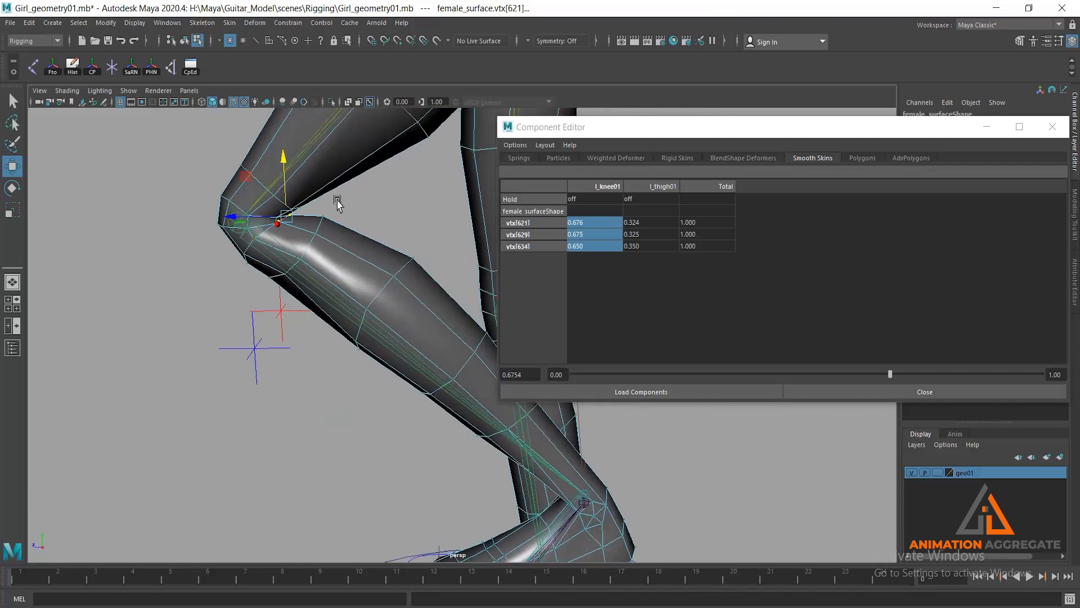
pyautogui.keyDown('alt'); pyautogui.moveTo(336, 199); pyautogui.dragTo(347, 235, button='right'); pyautogui.keyUp('alt')
pyautogui.keyDown('alt'); pyautogui.moveTo(331, 233); pyautogui.dragTo(369, 217); pyautogui.keyUp('alt')
pyautogui.keyDown('alt'); pyautogui.moveTo(370, 216); pyautogui.dragTo(234, 301, button='middle'); pyautogui.keyUp('alt')
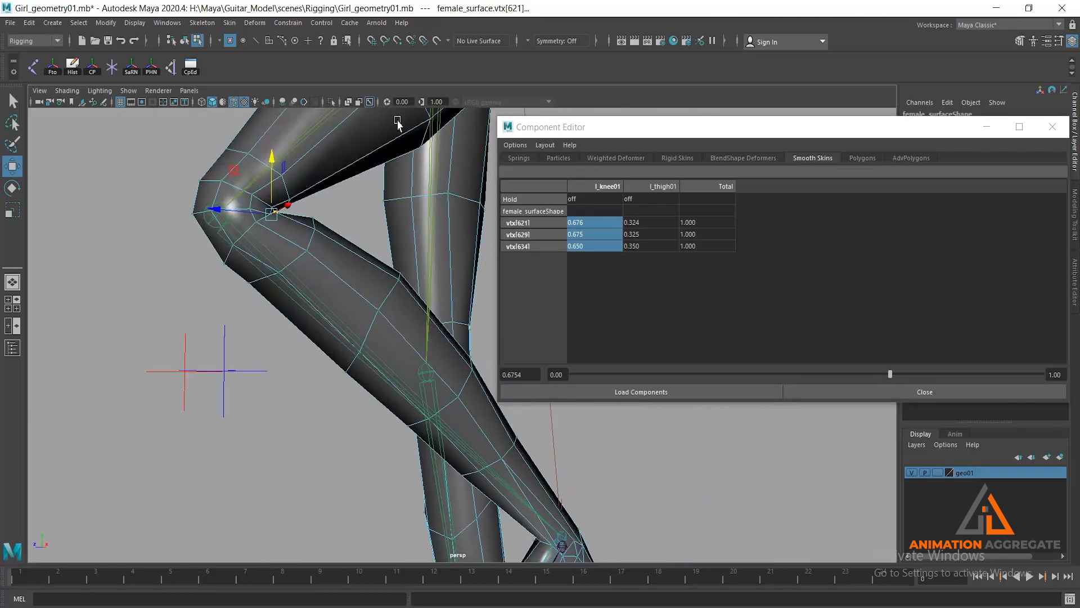
pyautogui.click(370, 103)
# - Select the three vertices 562, 583 and 596 across the front of the left shin, just below the knee
pyautogui.keyDown('alt'); pyautogui.moveTo(217, 324); pyautogui.dragTo(253, 339); pyautogui.keyUp('alt')
pyautogui.keyDown('alt'); pyautogui.moveTo(318, 266); pyautogui.dragTo(228, 354, button='middle'); pyautogui.keyUp('alt')
pyautogui.keyDown('alt'); pyautogui.moveTo(228, 353); pyautogui.dragTo(347, 341); pyautogui.keyUp('alt')
pyautogui.keyDown('alt'); pyautogui.moveTo(347, 341); pyautogui.dragTo(167, 372, button='middle'); pyautogui.keyUp('alt')
pyautogui.keyDown('alt'); pyautogui.moveTo(447, 433); pyautogui.dragTo(407, 262); pyautogui.keyUp('alt')
pyautogui.keyDown('alt'); pyautogui.moveTo(407, 262); pyautogui.dragTo(297, 331, button='middle'); pyautogui.keyUp('alt')
pyautogui.keyDown('alt'); pyautogui.moveTo(297, 332); pyautogui.dragTo(348, 280); pyautogui.keyUp('alt')
pyautogui.click(399, 225)
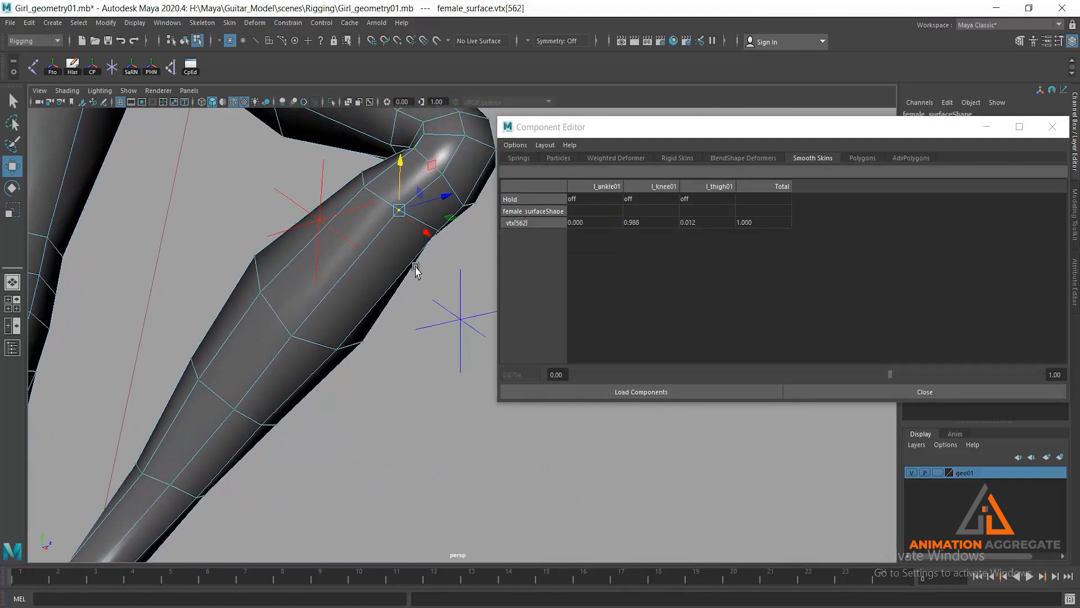
pyautogui.keyDown('alt'); pyautogui.moveTo(414, 270); pyautogui.dragTo(379, 270); pyautogui.keyUp('alt')
pyautogui.keyDown('alt'); pyautogui.moveTo(379, 270); pyautogui.dragTo(267, 355, button='middle'); pyautogui.keyUp('alt')
pyautogui.press('q')
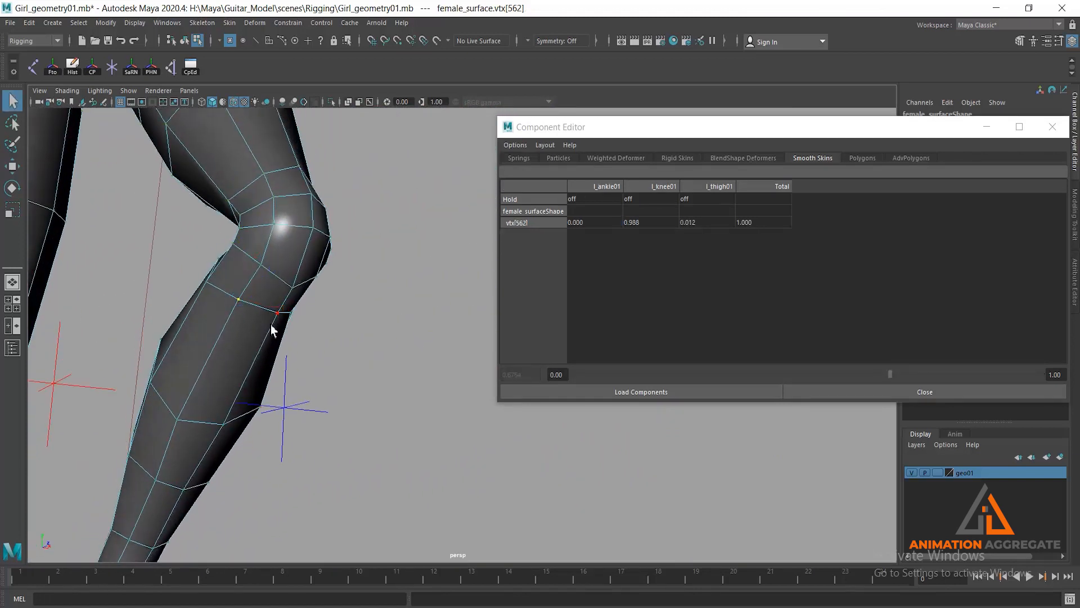
pyautogui.keyDown('shift'); pyautogui.click(277, 313); pyautogui.keyUp('shift')
pyautogui.keyDown('alt'); pyautogui.moveTo(315, 374); pyautogui.dragTo(279, 365); pyautogui.keyUp('alt')
pyautogui.keyDown('shift'); pyautogui.click(189, 327); pyautogui.keyUp('shift')
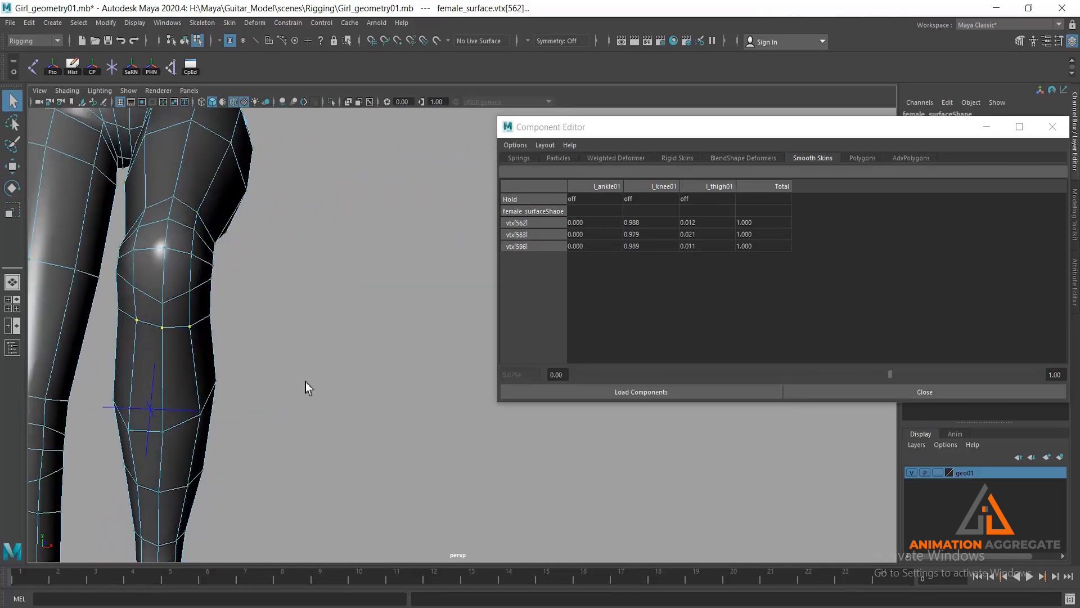
# - Set the l_ankle01 weights of the three shin vertices to 0 and raise their l_knee01 weights to about 1
pyautogui.click(590, 224)
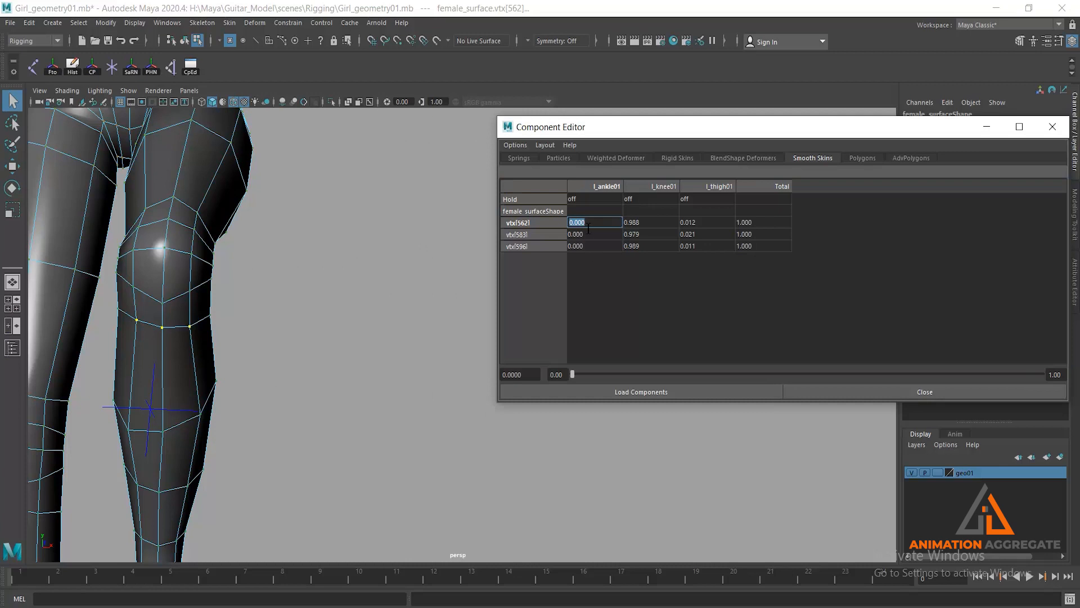
pyautogui.moveTo(585, 242); pyautogui.dragTo(587, 224)
pyautogui.write('0')
pyautogui.press('Return')
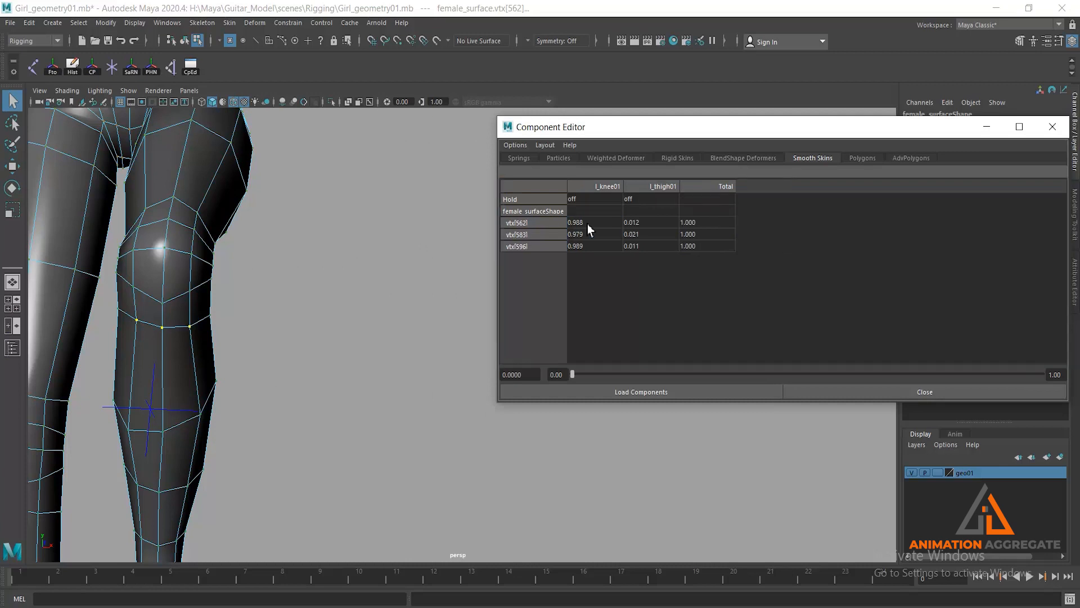
pyautogui.moveTo(602, 221); pyautogui.dragTo(596, 244)
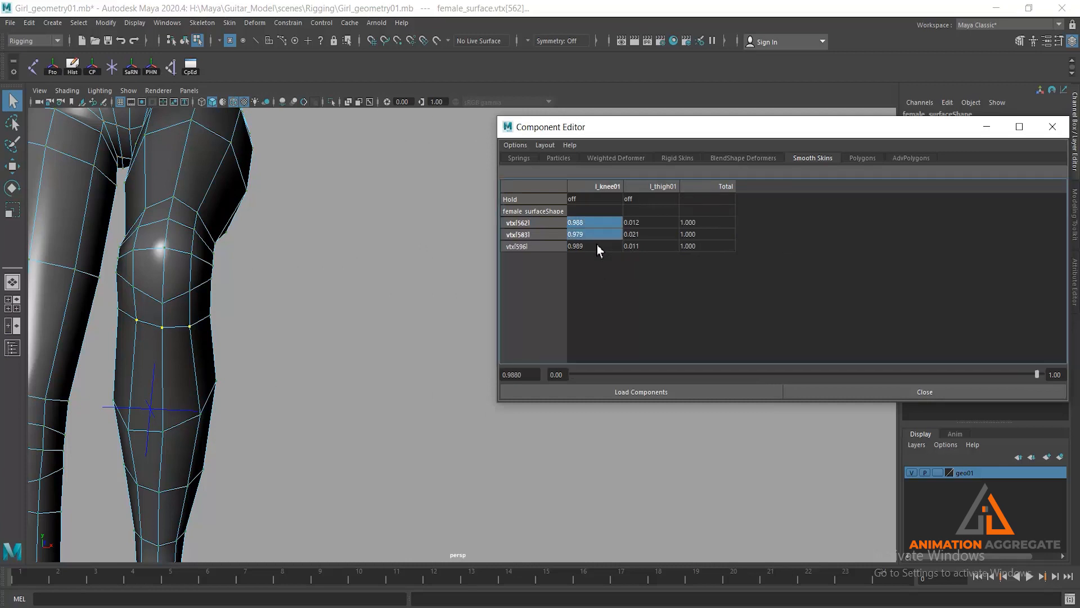
pyautogui.moveTo(1037, 376)
pyautogui.mouseDown()
pyautogui.moveTo(1004, 378)
pyautogui.moveTo(1052, 377)
pyautogui.moveTo(1011, 375)
pyautogui.moveTo(1048, 368)
pyautogui.mouseUp()
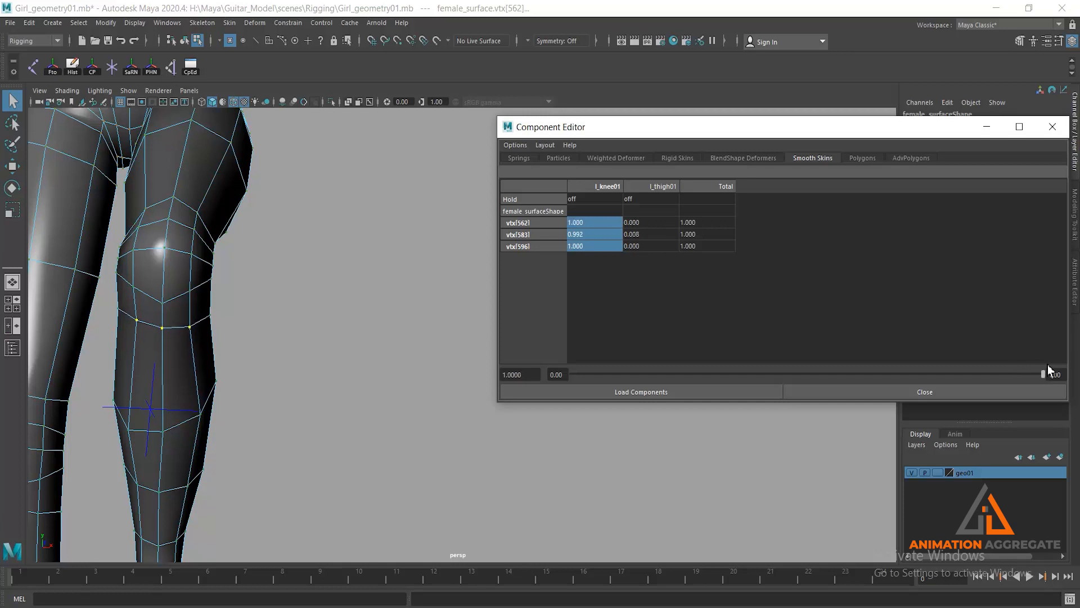
# - Select vertex 584 at the front of the left knee, clear its l_ankle01 weight and lower its l_knee01 weight to about 0.71
pyautogui.keyDown('alt'); pyautogui.moveTo(306, 314); pyautogui.dragTo(172, 321); pyautogui.keyUp('alt')
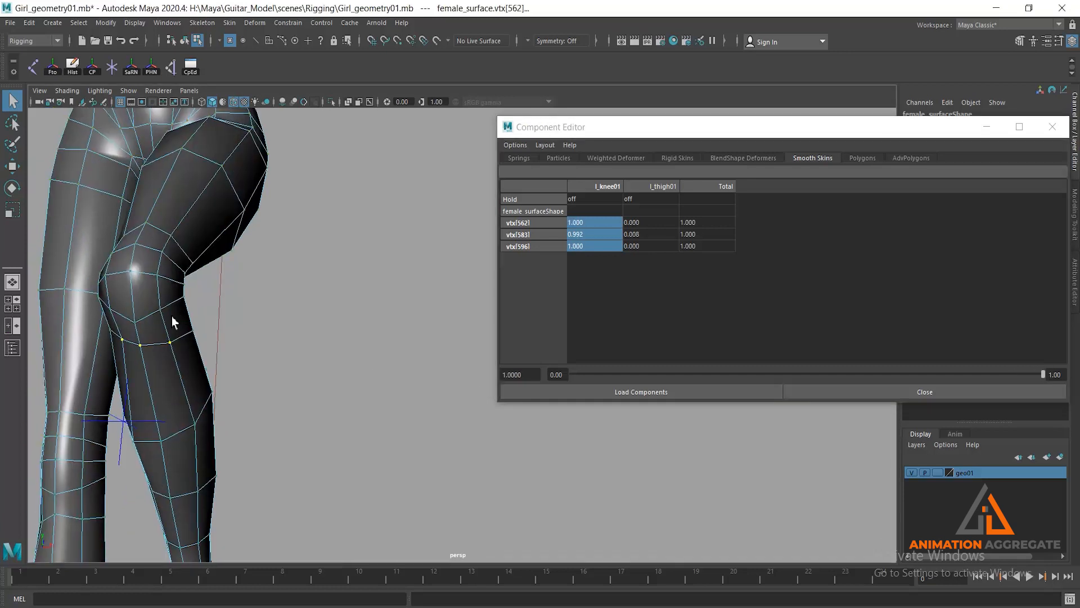
pyautogui.click(135, 321)
pyautogui.click(595, 222)
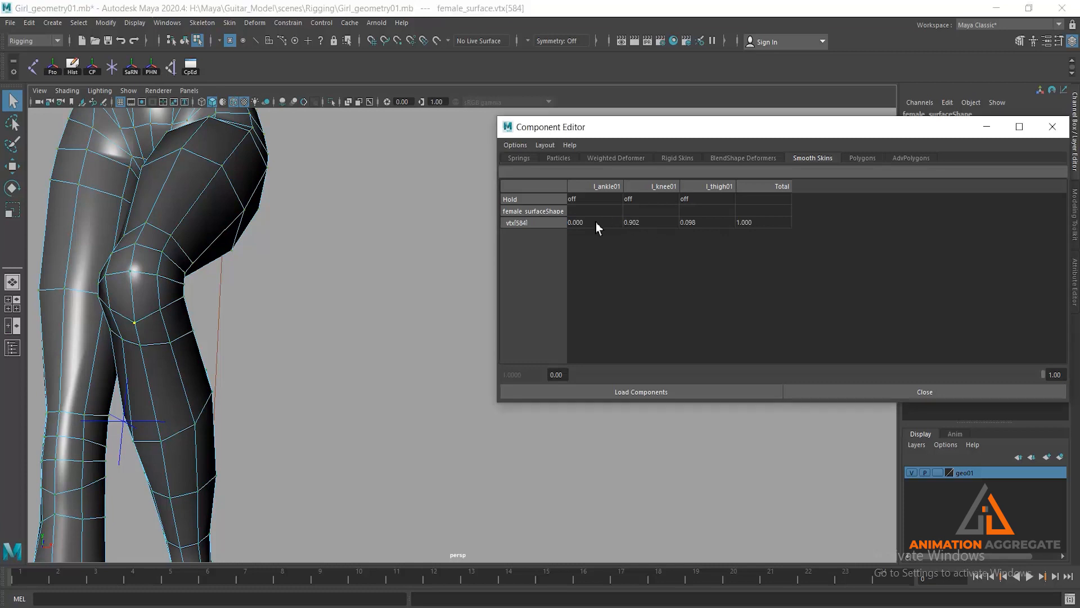
pyautogui.click(588, 223)
pyautogui.moveTo(1001, 373); pyautogui.dragTo(994, 374)
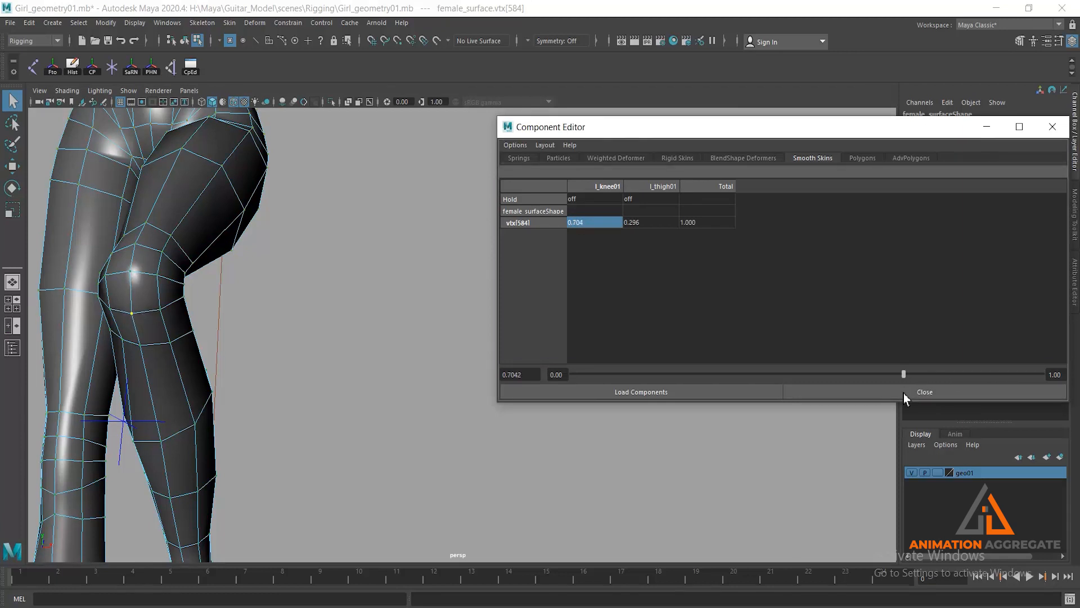
# - Check the left knee's shape from all around and return to object selection mode
pyautogui.keyDown('alt'); pyautogui.moveTo(235, 261); pyautogui.dragTo(355, 262); pyautogui.keyUp('alt')
pyautogui.keyDown('alt'); pyautogui.moveTo(350, 315); pyautogui.dragTo(290, 251, button='right'); pyautogui.keyUp('alt')
pyautogui.keyDown('alt'); pyautogui.moveTo(290, 251); pyautogui.dragTo(208, 251); pyautogui.keyUp('alt')
pyautogui.keyDown('alt'); pyautogui.moveTo(284, 320); pyautogui.dragTo(219, 321); pyautogui.keyUp('alt')
pyautogui.keyDown('alt'); pyautogui.moveTo(362, 329); pyautogui.dragTo(276, 337); pyautogui.keyUp('alt')
pyautogui.keyDown('alt'); pyautogui.moveTo(276, 336); pyautogui.dragTo(308, 343, button='right'); pyautogui.keyUp('alt')
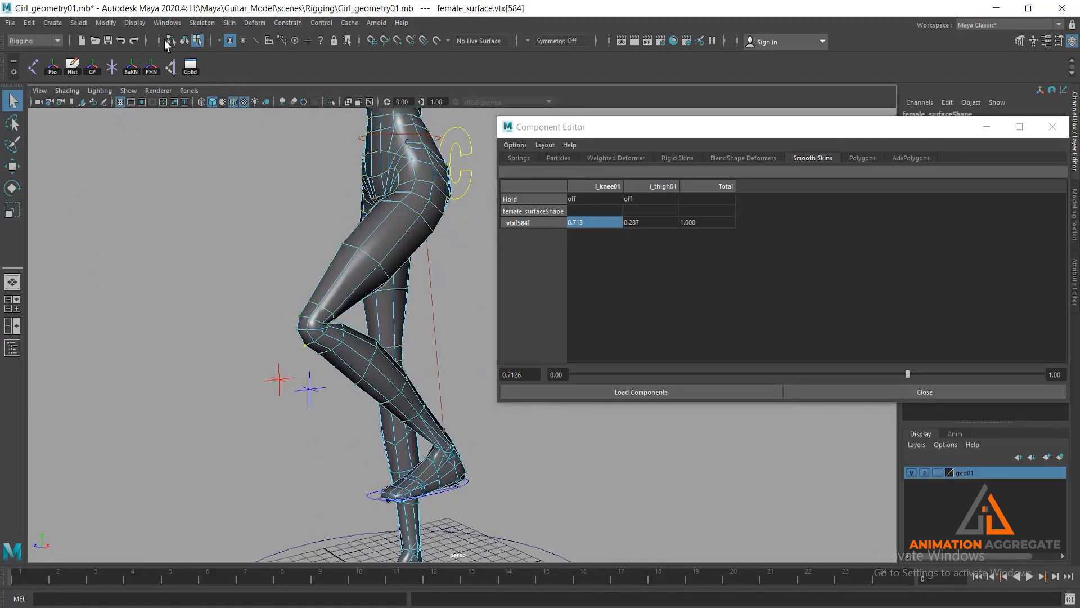
pyautogui.click(187, 43)
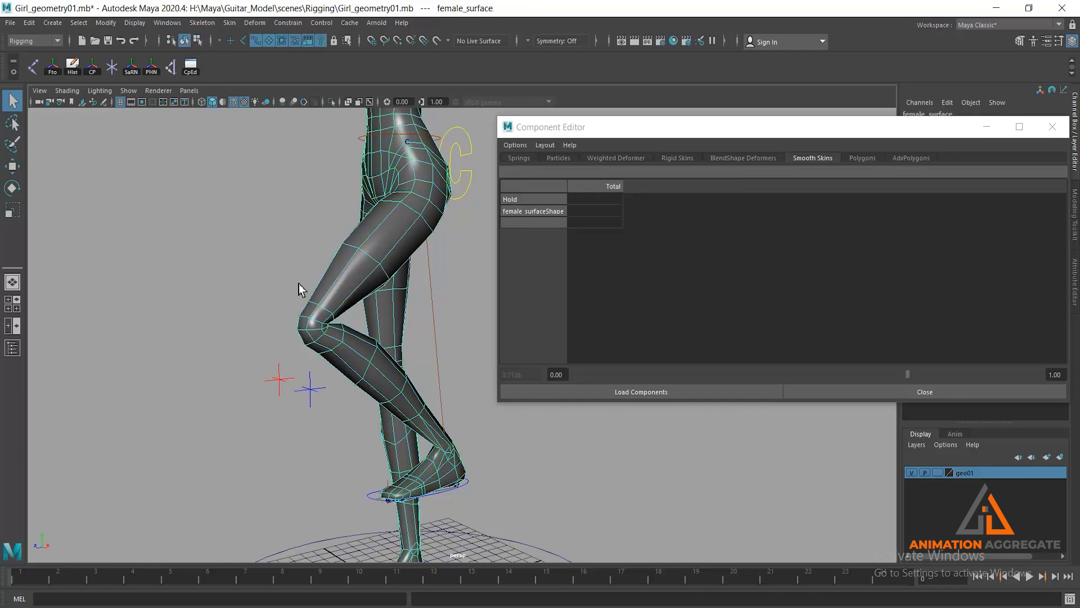
# - Select the left foot control and lower it partway toward the ground to test how the left knee deforms
pyautogui.keyDown('alt'); pyautogui.moveTo(297, 283); pyautogui.dragTo(269, 192, button='middle'); pyautogui.keyUp('alt')
pyautogui.keyDown('alt'); pyautogui.moveTo(480, 361); pyautogui.dragTo(474, 365); pyautogui.keyUp('alt')
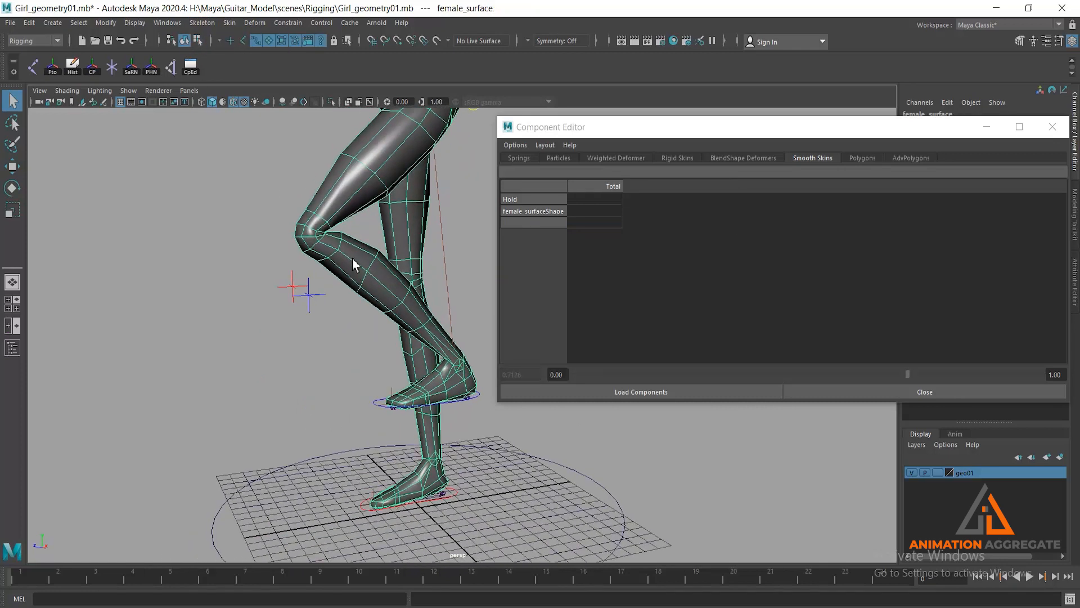
pyautogui.click(481, 401)
pyautogui.press('w')
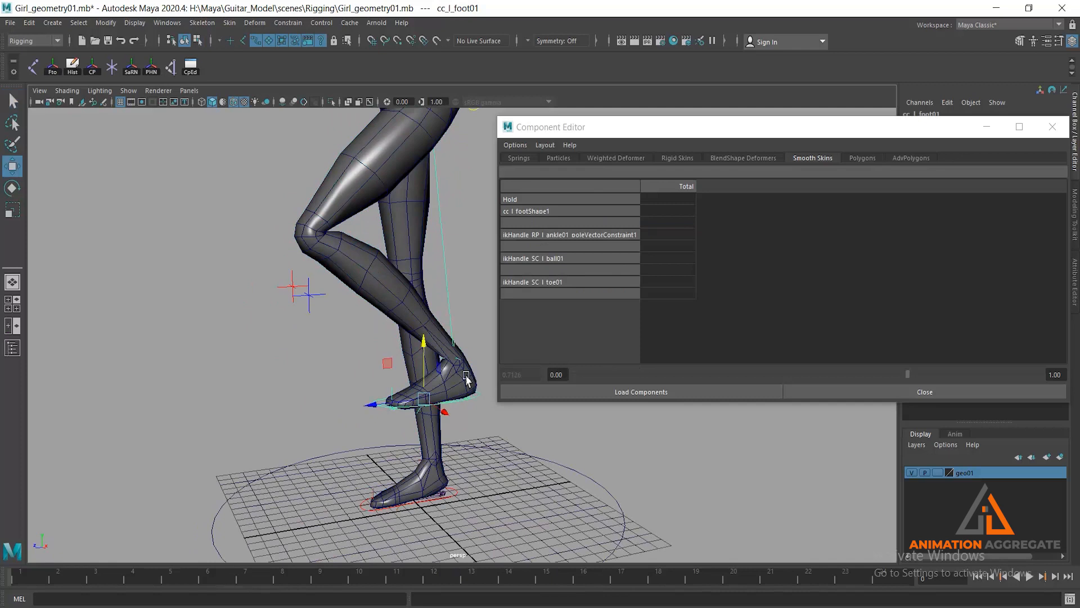
pyautogui.moveTo(426, 343); pyautogui.dragTo(431, 380)
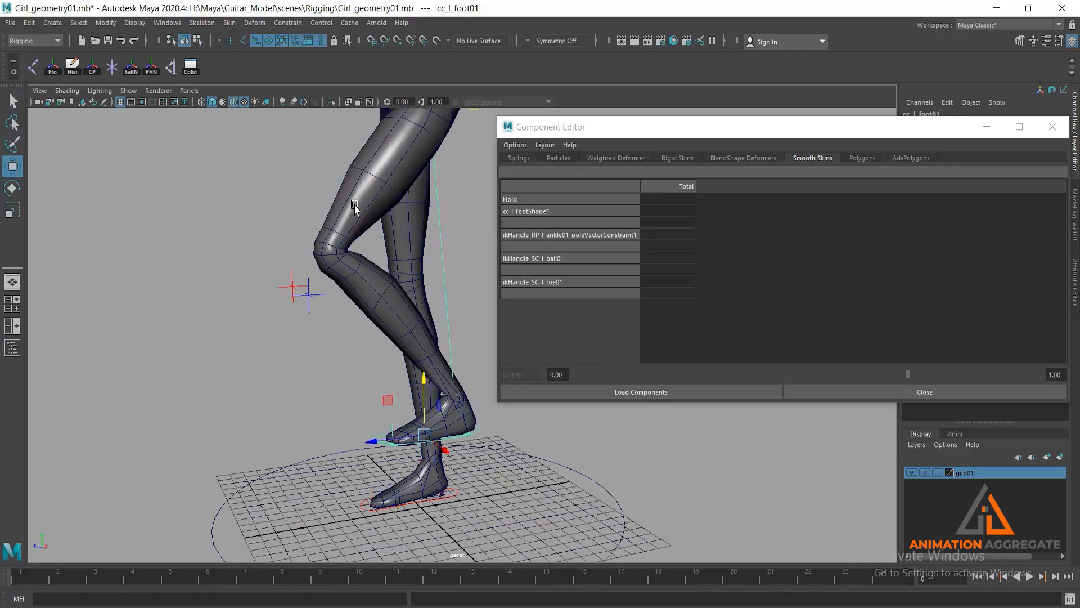
pyautogui.keyDown('alt'); pyautogui.moveTo(355, 208); pyautogui.dragTo(383, 282, button='right'); pyautogui.keyUp('alt')
pyautogui.keyDown('alt'); pyautogui.moveTo(383, 282); pyautogui.dragTo(339, 244); pyautogui.keyUp('alt')
pyautogui.keyDown('alt'); pyautogui.moveTo(340, 244); pyautogui.dragTo(295, 221, button='right'); pyautogui.keyUp('alt')
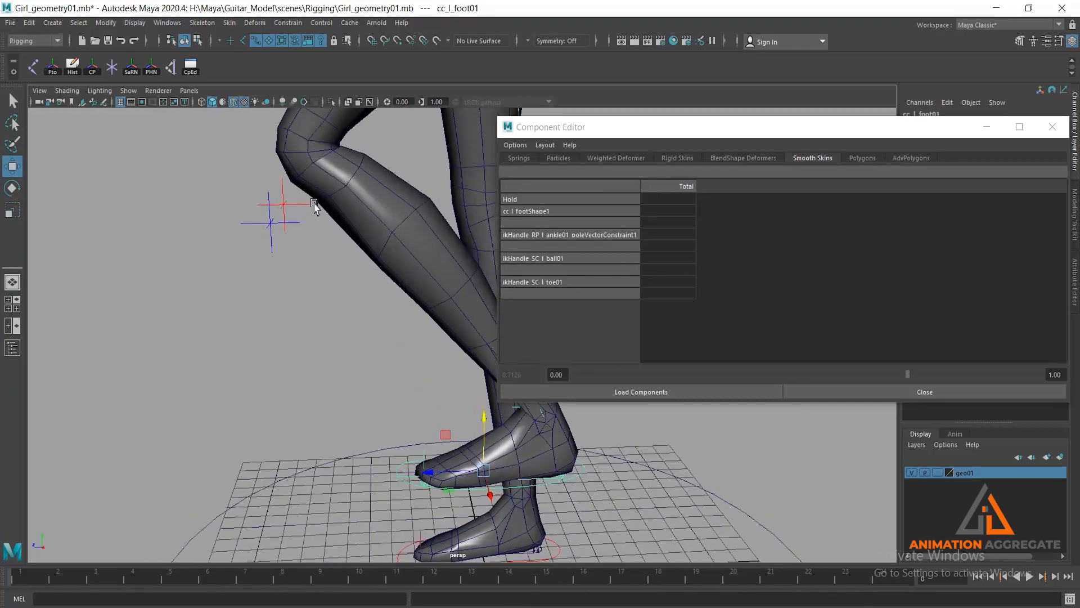
# - Examine the bent left knee and calf from the side, back and front for deformation problems
pyautogui.keyDown('alt'); pyautogui.moveTo(314, 206); pyautogui.dragTo(287, 322, button='middle'); pyautogui.keyUp('alt')
pyautogui.keyDown('alt'); pyautogui.moveTo(299, 274); pyautogui.dragTo(372, 295, button='right'); pyautogui.keyUp('alt')
pyautogui.keyDown('alt'); pyautogui.moveTo(326, 153); pyautogui.dragTo(332, 244, button='middle'); pyautogui.keyUp('alt')
pyautogui.keyDown('alt'); pyautogui.moveTo(286, 218); pyautogui.dragTo(307, 294, button='right'); pyautogui.keyUp('alt')
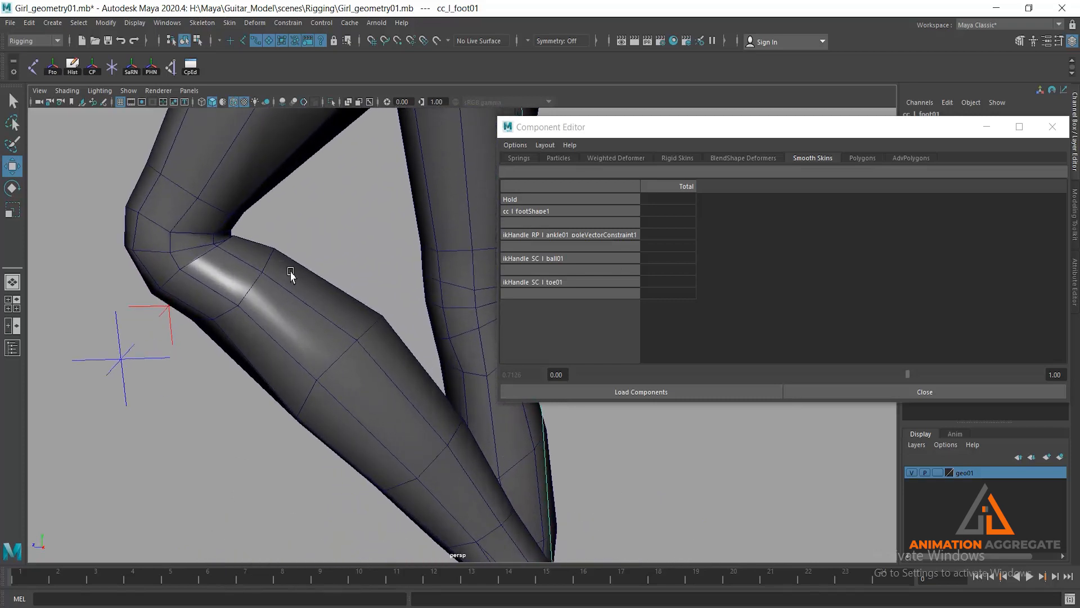
pyautogui.click(266, 258)
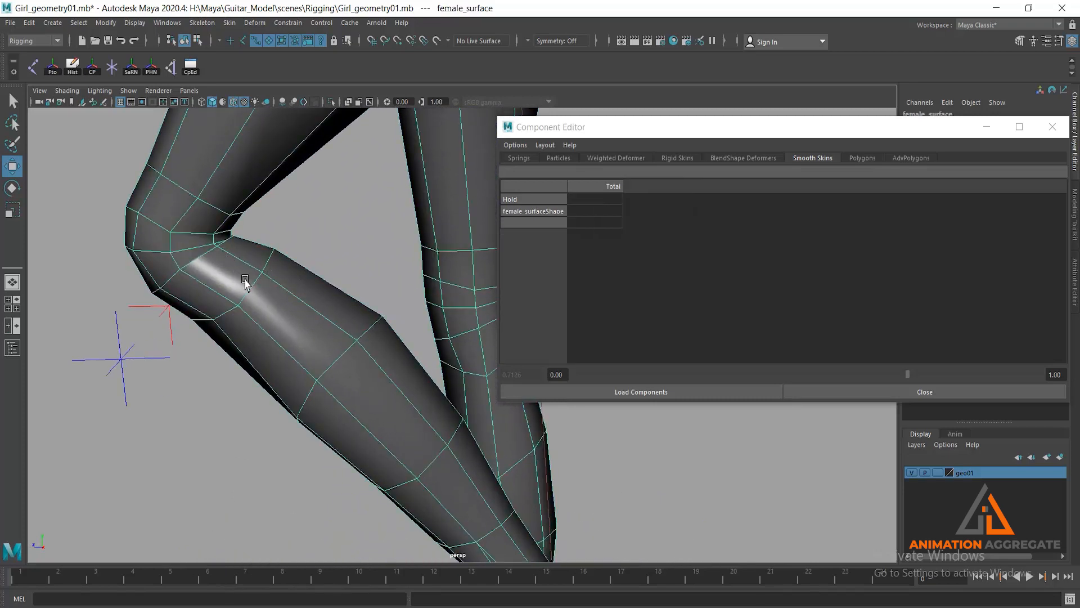
pyautogui.keyDown('alt'); pyautogui.moveTo(243, 250); pyautogui.dragTo(236, 227); pyautogui.keyUp('alt')
pyautogui.keyDown('alt'); pyautogui.moveTo(216, 242); pyautogui.dragTo(133, 260, button='right'); pyautogui.keyUp('alt')
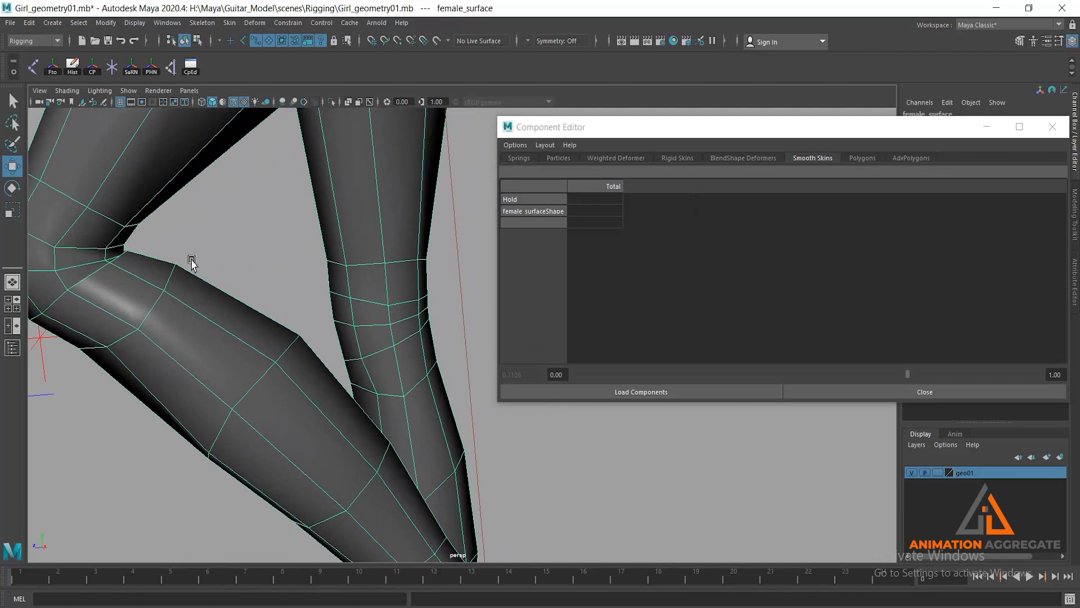
pyautogui.keyDown('alt'); pyautogui.moveTo(192, 263); pyautogui.dragTo(162, 253); pyautogui.keyUp('alt')
pyautogui.keyDown('alt'); pyautogui.moveTo(248, 227); pyautogui.dragTo(188, 164, button='middle'); pyautogui.keyUp('alt')
pyautogui.keyDown('alt'); pyautogui.moveTo(270, 259); pyautogui.dragTo(332, 285, button='right'); pyautogui.keyUp('alt')
pyautogui.keyDown('alt'); pyautogui.moveTo(358, 253); pyautogui.dragTo(319, 267); pyautogui.keyUp('alt')
pyautogui.keyDown('alt'); pyautogui.moveTo(341, 186); pyautogui.dragTo(79, 377, button='middle'); pyautogui.keyUp('alt')
pyautogui.keyDown('alt'); pyautogui.moveTo(360, 231); pyautogui.dragTo(85, 394, button='middle'); pyautogui.keyUp('alt')
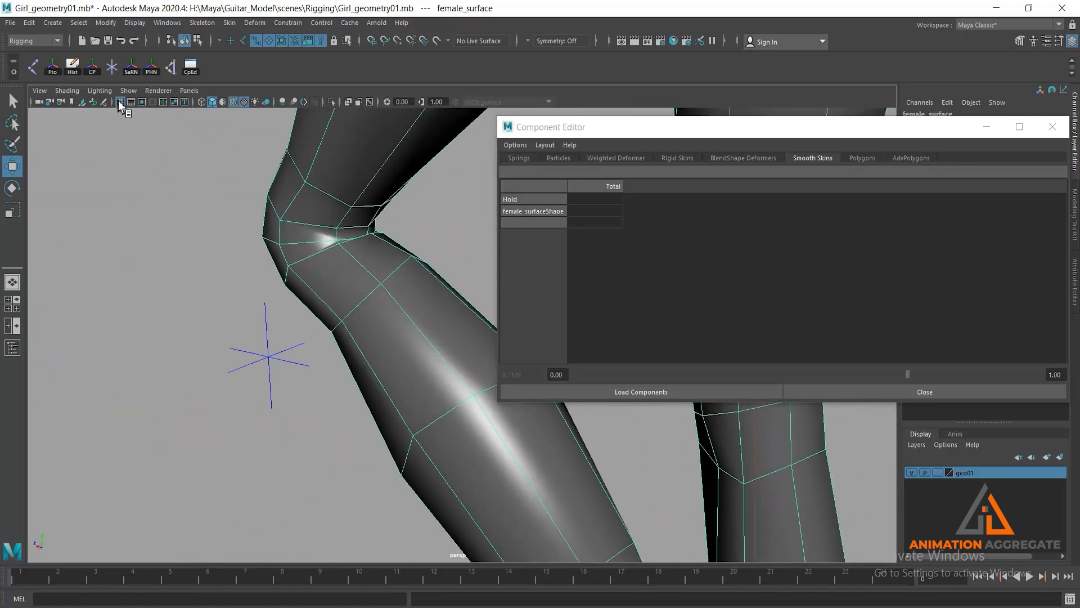
# - Return to vertex selection and select vertices 617, 623 and 636 along the crease behind the left knee
pyautogui.click(197, 41)
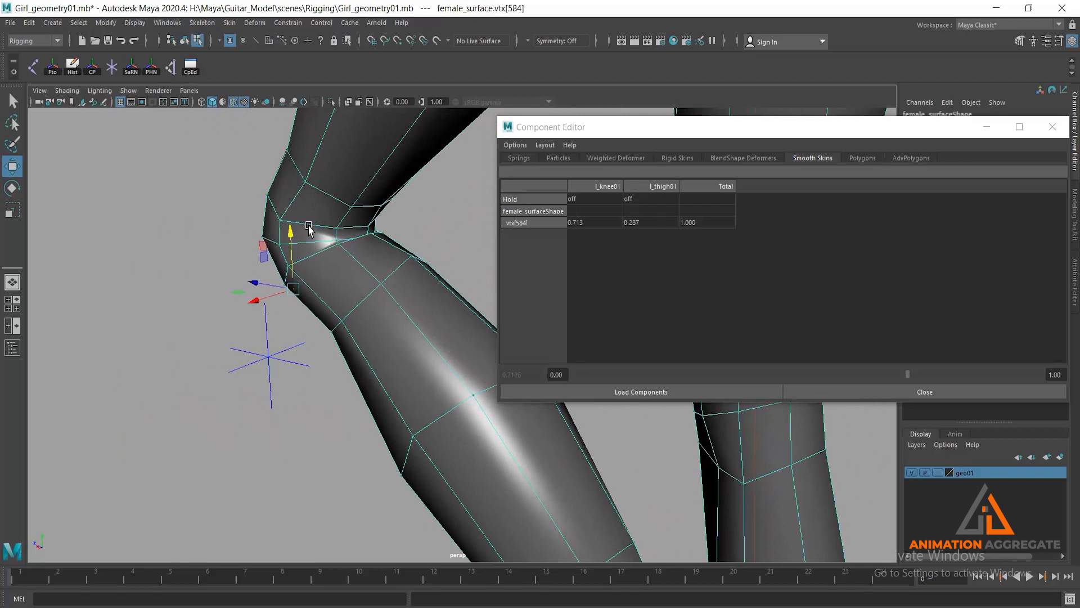
pyautogui.keyDown('alt'); pyautogui.moveTo(307, 223); pyautogui.dragTo(286, 234, button='middle'); pyautogui.keyUp('alt')
pyautogui.keyDown('alt'); pyautogui.moveTo(286, 234); pyautogui.dragTo(301, 244, button='right'); pyautogui.keyUp('alt')
pyautogui.click(300, 229)
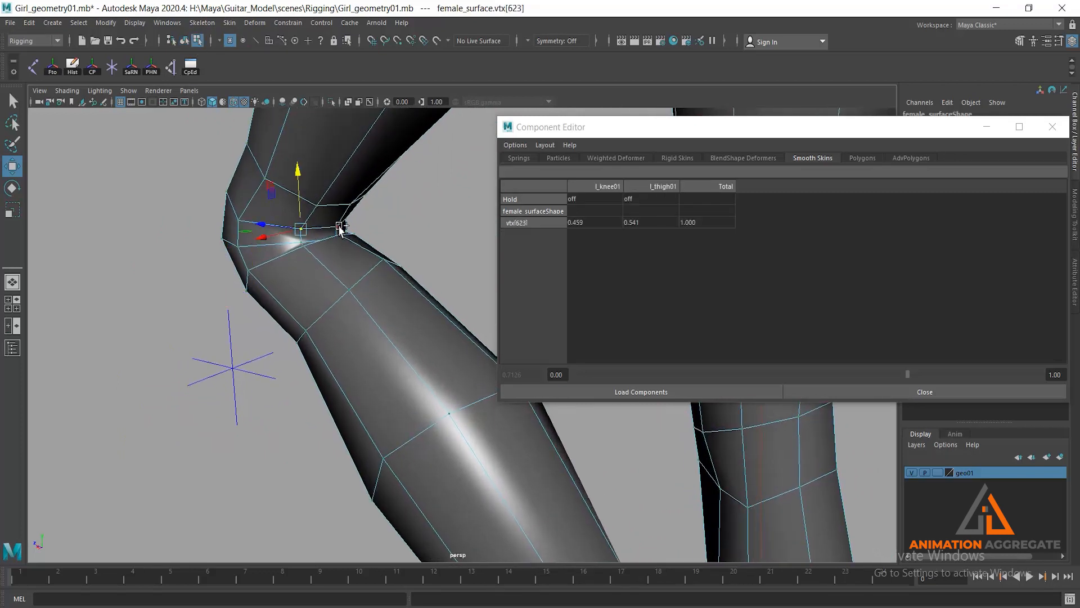
pyautogui.keyDown('shift'); pyautogui.click(337, 228); pyautogui.keyUp('shift')
pyautogui.press('super+space')
pyautogui.keyDown('alt'); pyautogui.moveTo(313, 281); pyautogui.dragTo(217, 288); pyautogui.keyUp('alt')
pyautogui.keyDown('alt'); pyautogui.moveTo(216, 288); pyautogui.dragTo(397, 337, button='middle'); pyautogui.keyUp('alt')
pyautogui.keyDown('alt'); pyautogui.moveTo(393, 304); pyautogui.dragTo(29, 388); pyautogui.keyUp('alt')
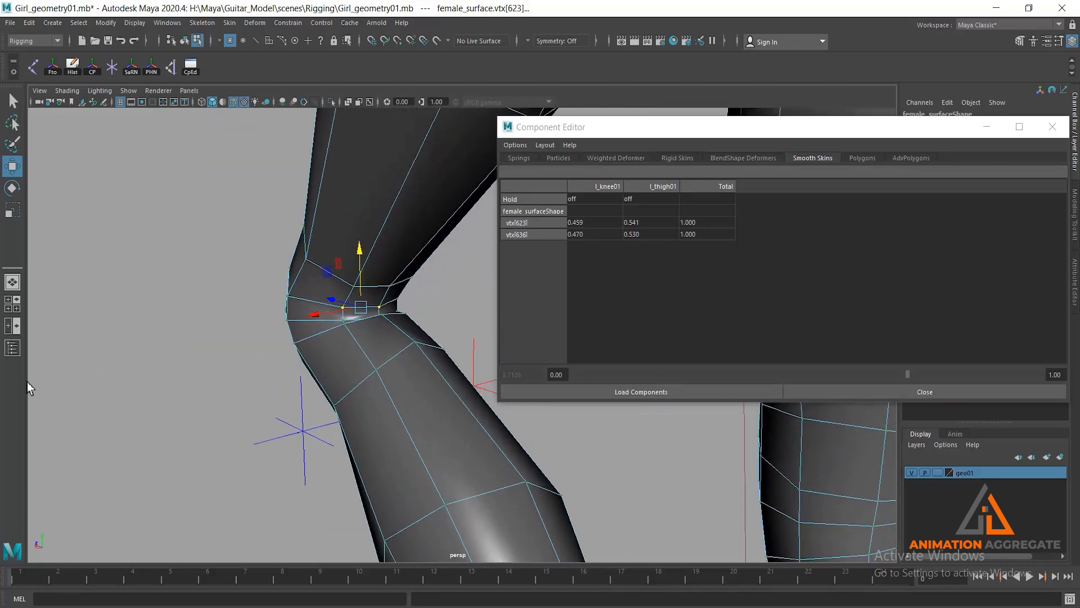
pyautogui.scroll(-1, 430, 375)
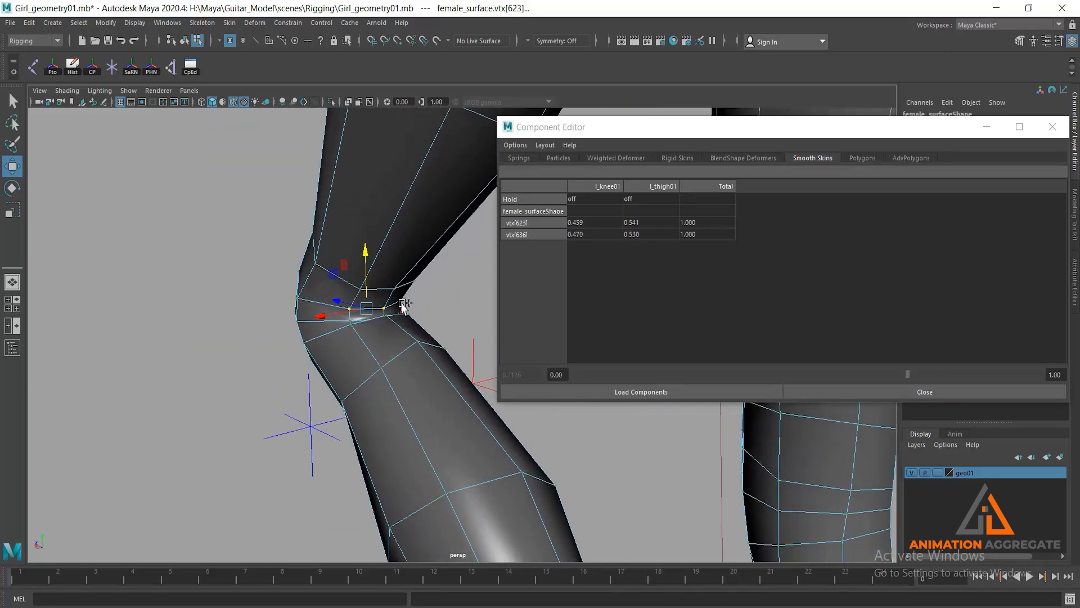
pyautogui.keyDown('shift'); pyautogui.click(401, 304); pyautogui.keyUp('shift')
pyautogui.keyDown('alt'); pyautogui.moveTo(439, 422); pyautogui.dragTo(20, 422); pyautogui.keyUp('alt')
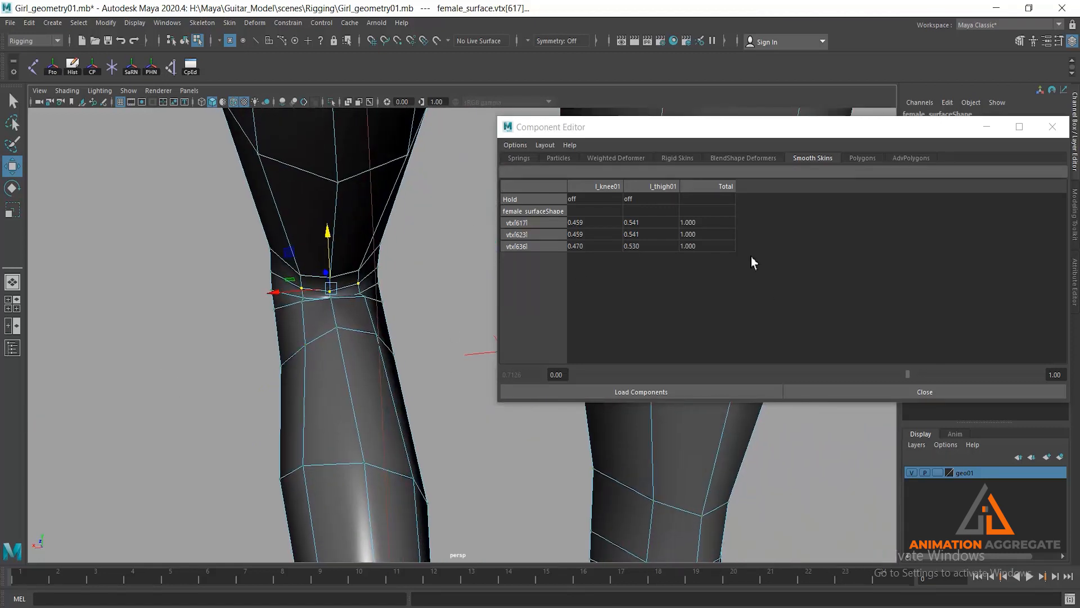
# - Lower the l_knee01 weights of the three selected crease vertices to about 0.40
pyautogui.moveTo(581, 225); pyautogui.dragTo(580, 258)
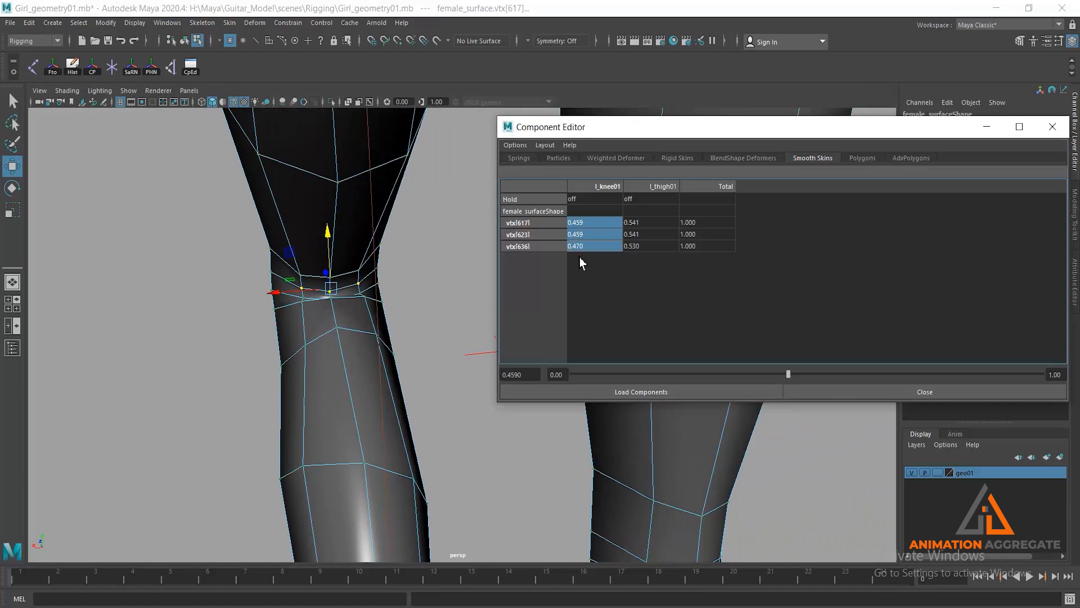
pyautogui.moveTo(787, 373); pyautogui.dragTo(760, 375)
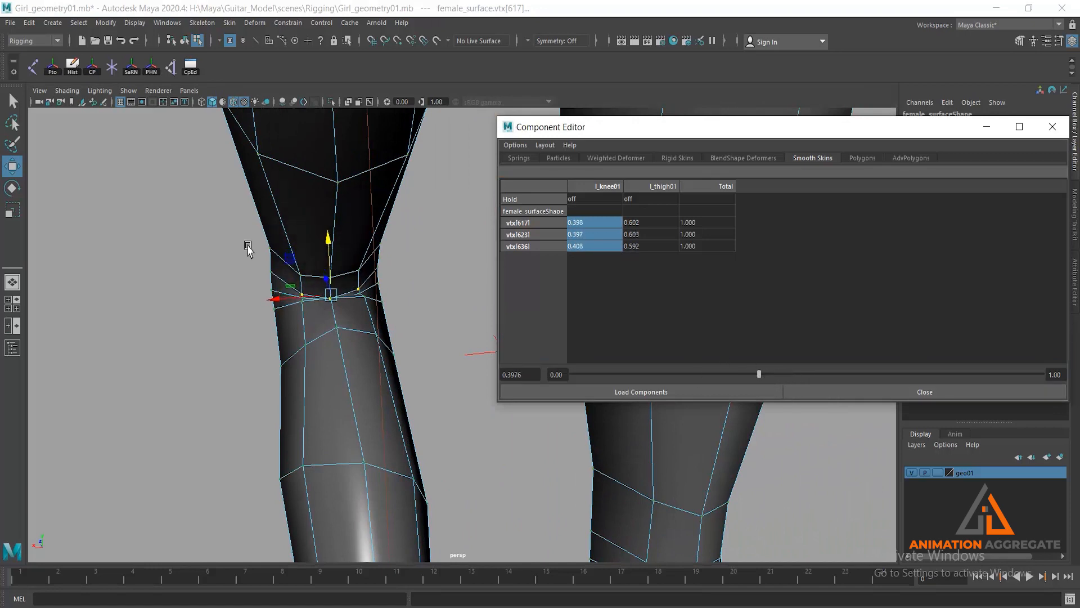
pyautogui.keyDown('alt'); pyautogui.moveTo(248, 248); pyautogui.dragTo(281, 253); pyautogui.keyUp('alt')
pyautogui.scroll(2, 284, 251)
pyautogui.keyDown('alt'); pyautogui.moveTo(150, 248); pyautogui.dragTo(469, 128, button='middle'); pyautogui.keyUp('alt')
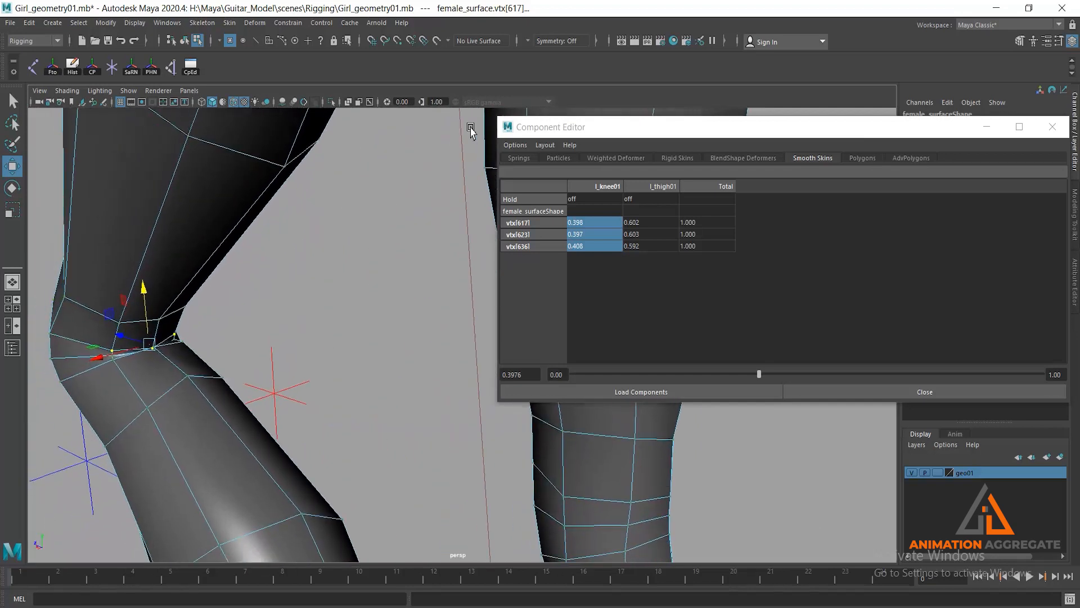
# - Select vertices 605, 624 and 637 just above the knee crease and raise their l_thigh01 weights together
pyautogui.click(382, 282)
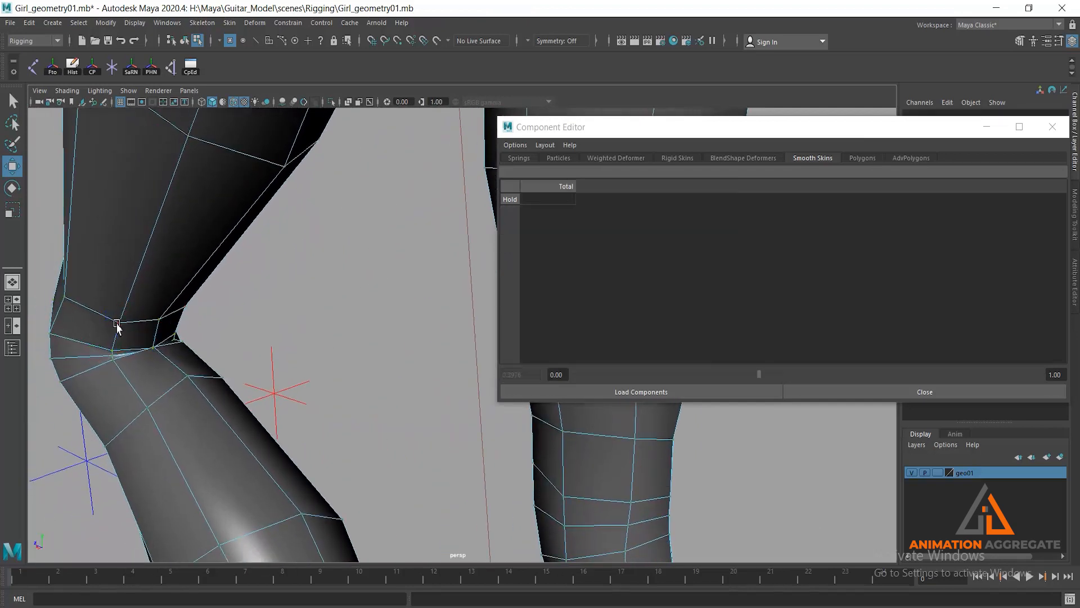
pyautogui.click(119, 323)
pyautogui.keyDown('shift'); pyautogui.click(161, 319); pyautogui.keyUp('shift')
pyautogui.keyDown('shift'); pyautogui.click(185, 309); pyautogui.keyUp('shift')
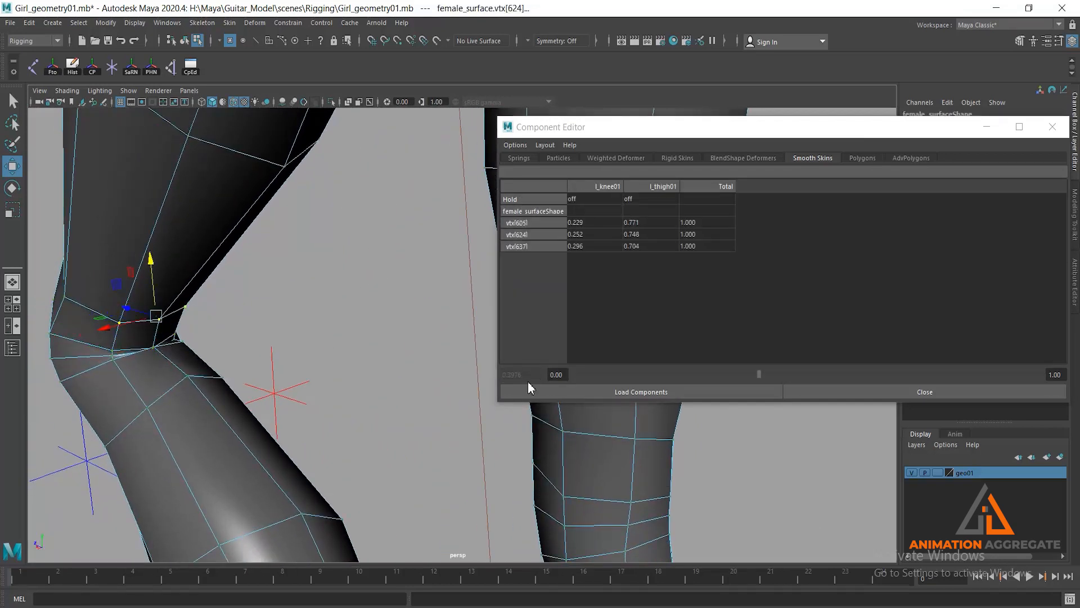
pyautogui.moveTo(640, 223); pyautogui.dragTo(644, 268)
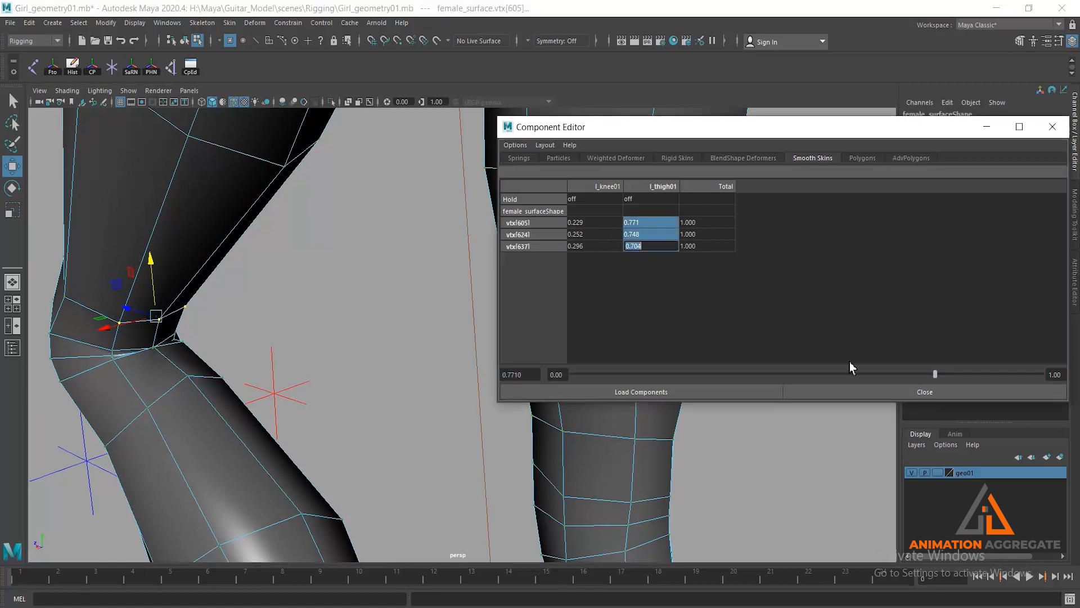
pyautogui.moveTo(940, 376); pyautogui.dragTo(972, 370)
# - Select vertices 571, 587 and 600 above the left kneecap and lower their l_thigh01 weights to about 0.84–0.87
pyautogui.keyDown('alt'); pyautogui.moveTo(308, 313); pyautogui.dragTo(278, 257); pyautogui.keyUp('alt')
pyautogui.moveTo(245, 338)
pyautogui.keyDown('alt'); pyautogui.mouseDown()
pyautogui.moveTo(206, 334)
pyautogui.moveTo(258, 343)
pyautogui.mouseUp(); pyautogui.keyUp('alt')
pyautogui.click(190, 374)
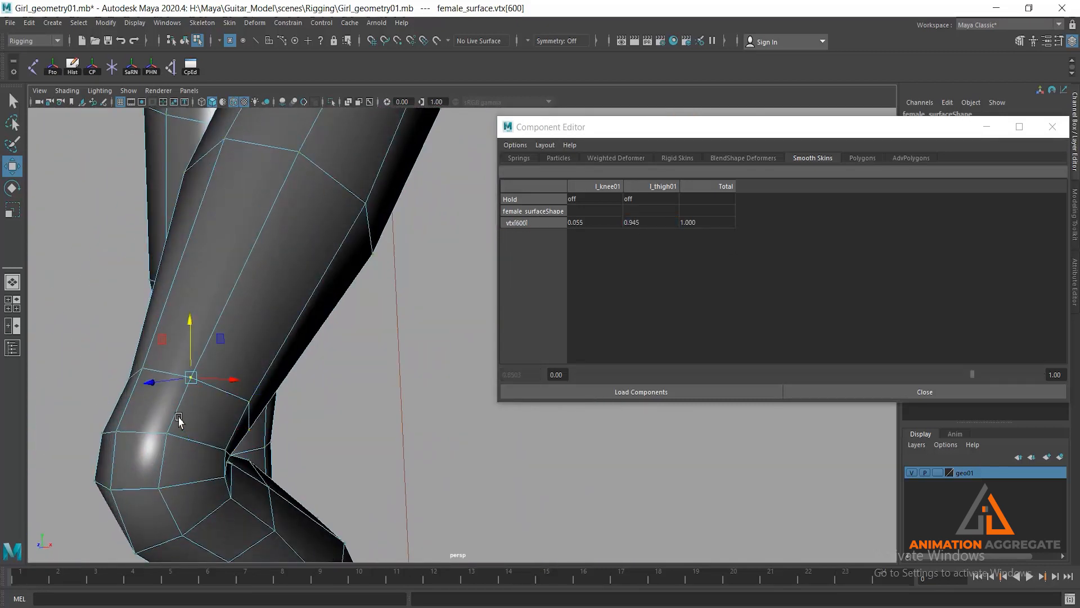
pyautogui.keyDown('shift'); pyautogui.click(142, 369); pyautogui.keyUp('shift')
pyautogui.scroll(-2, 170, 385)
pyautogui.keyDown('alt'); pyautogui.moveTo(170, 384); pyautogui.dragTo(211, 387); pyautogui.keyUp('alt')
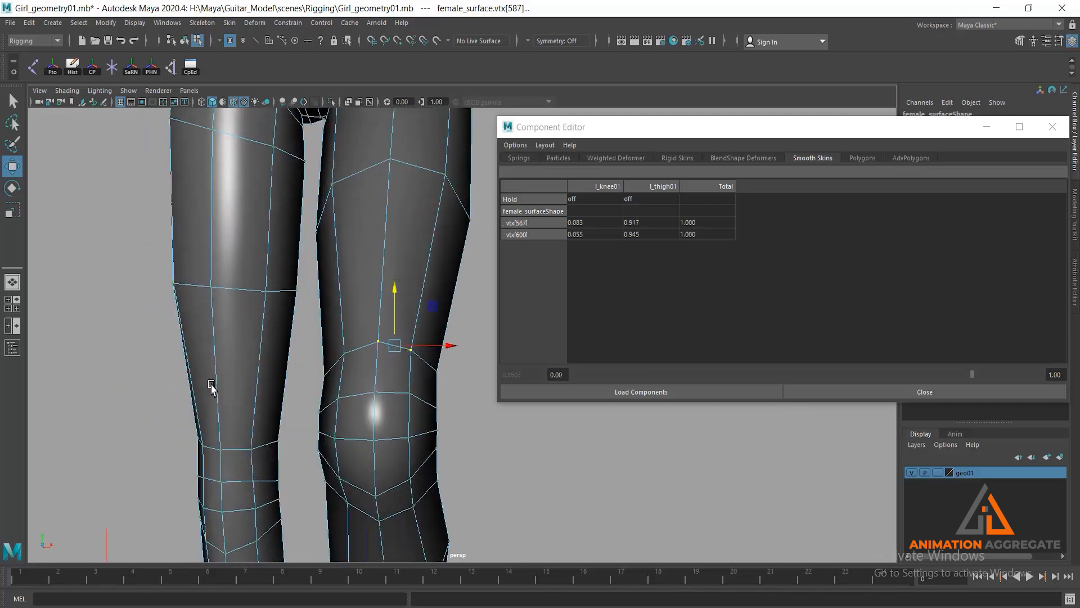
pyautogui.keyDown('shift'); pyautogui.click(330, 360); pyautogui.keyUp('shift')
pyautogui.keyDown('alt'); pyautogui.moveTo(349, 398); pyautogui.dragTo(279, 385); pyautogui.keyUp('alt')
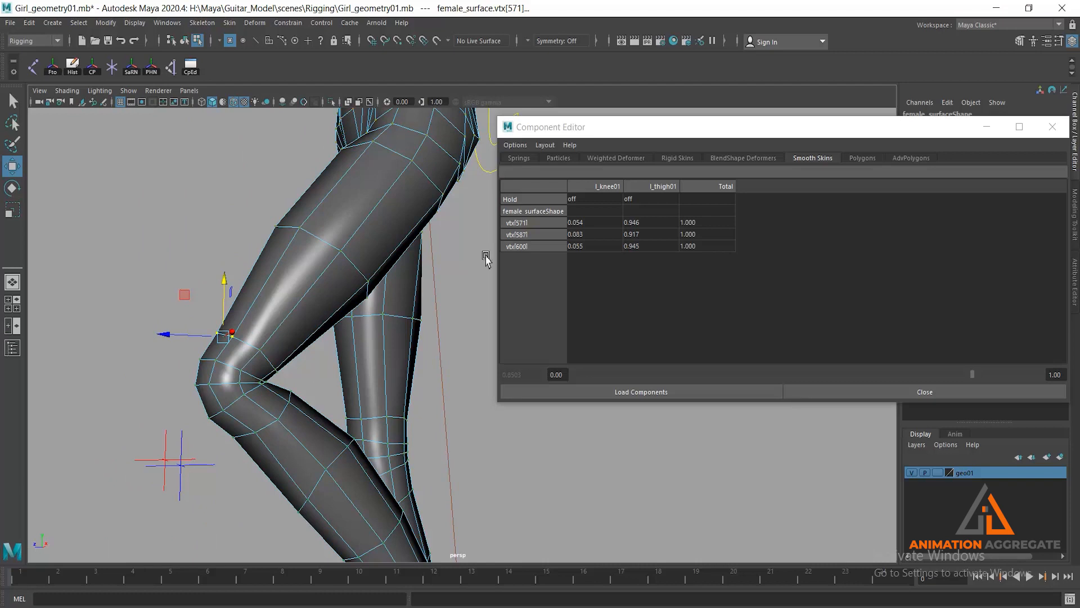
pyautogui.moveTo(639, 224); pyautogui.dragTo(644, 246)
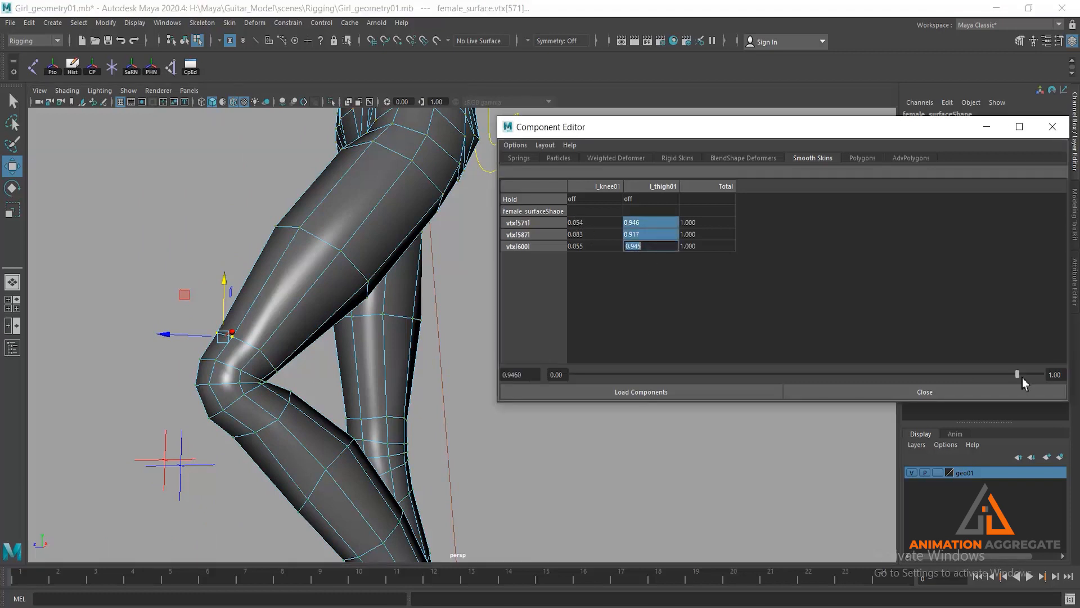
pyautogui.moveTo(1020, 373); pyautogui.dragTo(985, 376)
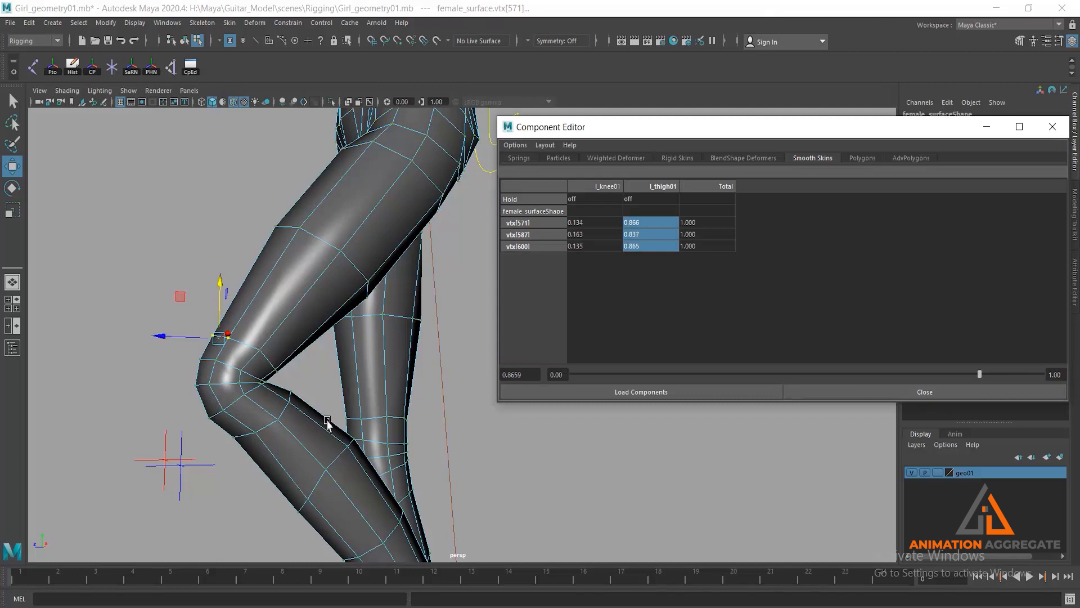
pyautogui.keyDown('alt'); pyautogui.moveTo(327, 424); pyautogui.dragTo(283, 302, button='right'); pyautogui.keyUp('alt')
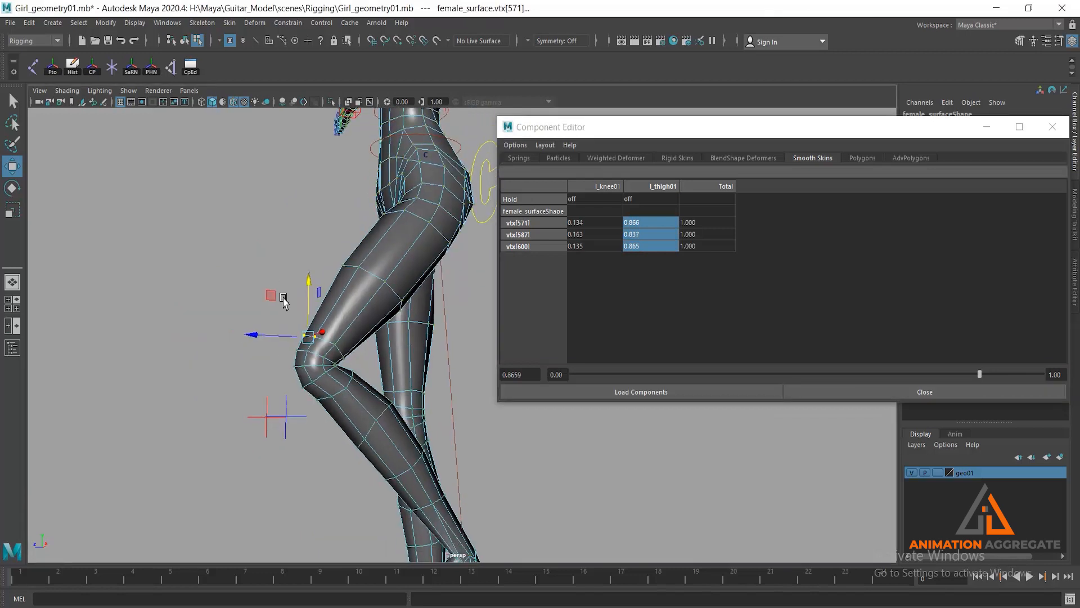
# - Close the Component Editor, clear the vertex selection and return to object selection mode
pyautogui.click(993, 396)
pyautogui.scroll(-5, 573, 378)
pyautogui.click(628, 375)
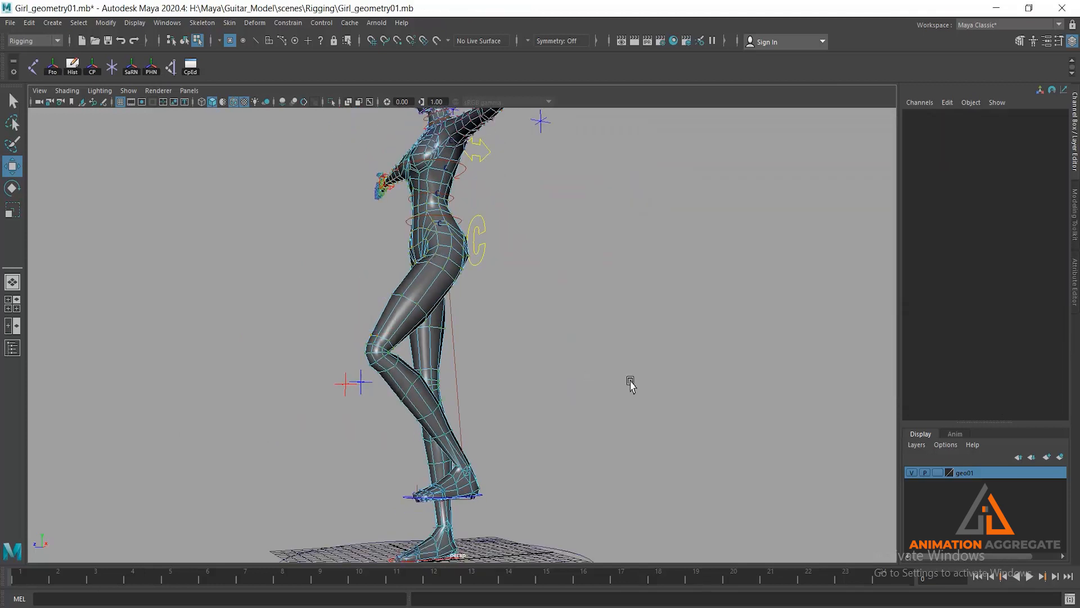
pyautogui.keyDown('alt'); pyautogui.moveTo(629, 378); pyautogui.dragTo(540, 377); pyautogui.keyUp('alt')
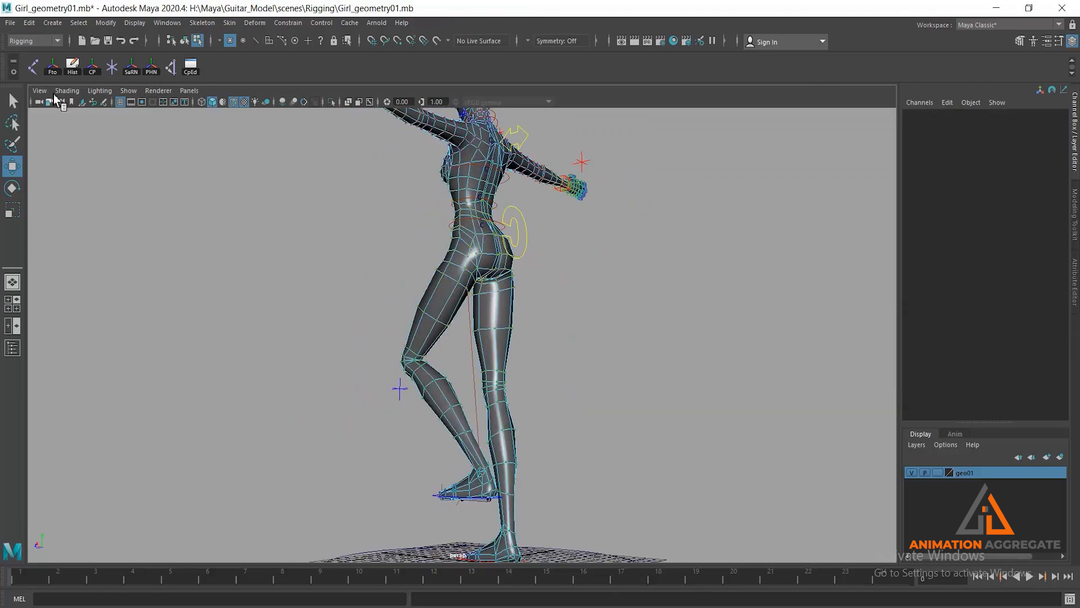
pyautogui.click(184, 41)
pyautogui.click(415, 423)
pyautogui.keyDown('alt'); pyautogui.moveTo(415, 423); pyautogui.dragTo(442, 504); pyautogui.keyUp('alt')
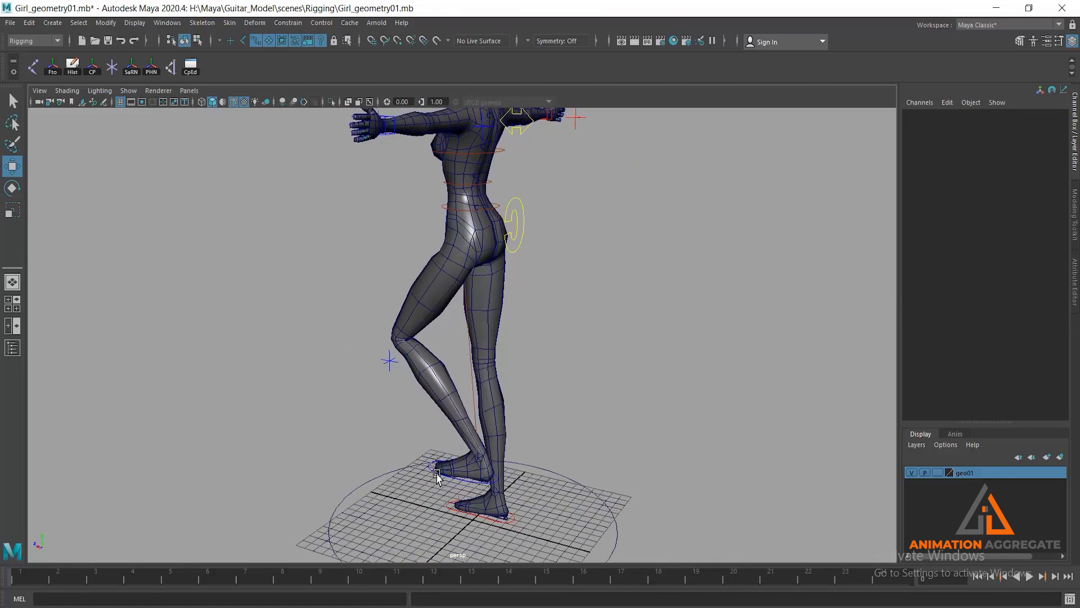
# - Raise the left foot control to test the knee bend, and reset its Translate Y to 0
pyautogui.click(437, 475)
pyautogui.moveTo(462, 433)
pyautogui.mouseDown()
pyautogui.moveTo(460, 445)
pyautogui.moveTo(463, 412)
pyautogui.mouseUp()
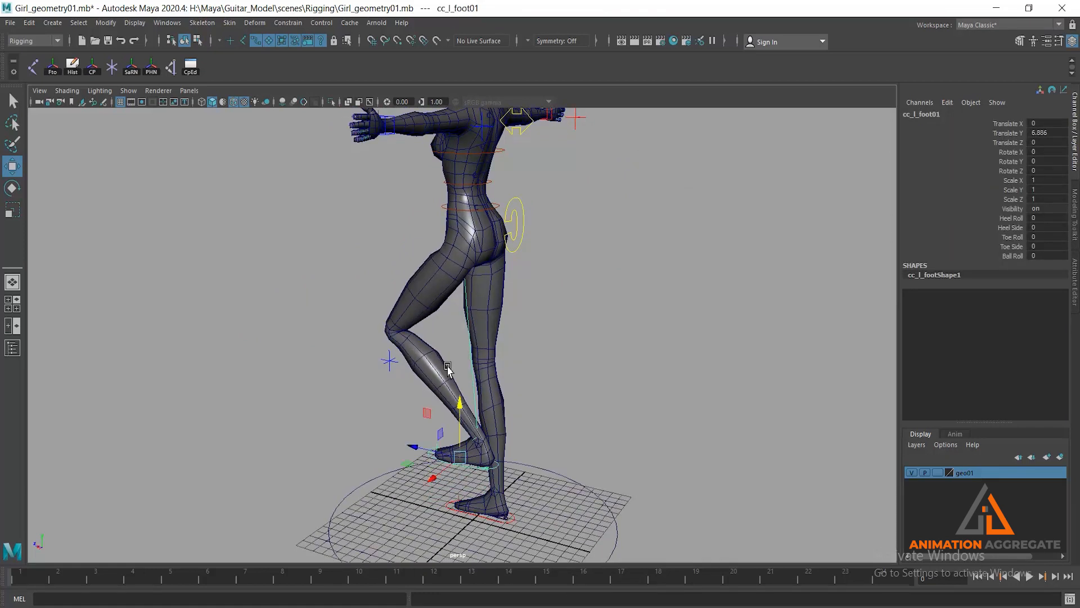
pyautogui.keyDown('alt'); pyautogui.moveTo(448, 366); pyautogui.dragTo(459, 358); pyautogui.keyUp('alt')
pyautogui.keyDown('alt'); pyautogui.moveTo(556, 404); pyautogui.dragTo(543, 326, button='middle'); pyautogui.keyUp('alt')
pyautogui.doubleClick(1055, 133)
pyautogui.write('0')
pyautogui.press('Return')
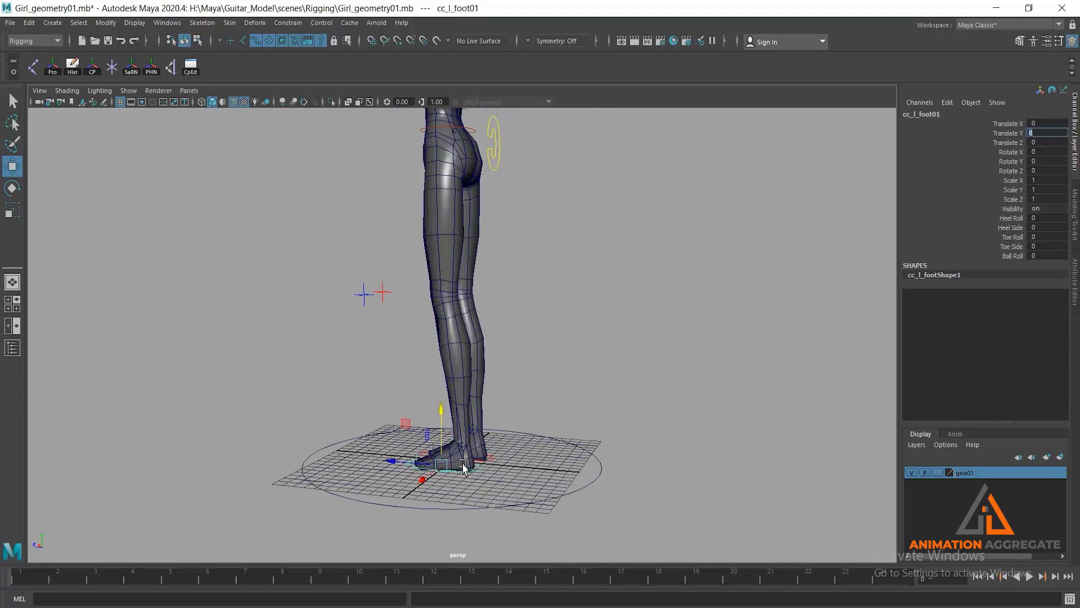
# - Select both foot controls and raise them to a Translate Y of about 6.93 to bend both knees
pyautogui.keyDown('alt'); pyautogui.moveTo(421, 373); pyautogui.dragTo(562, 229); pyautogui.keyUp('alt')
pyautogui.keyDown('alt'); pyautogui.moveTo(561, 228); pyautogui.dragTo(599, 290, button='right'); pyautogui.keyUp('alt')
pyautogui.keyDown('alt'); pyautogui.moveTo(599, 290); pyautogui.dragTo(631, 193); pyautogui.keyUp('alt')
pyautogui.keyDown('alt'); pyautogui.moveTo(631, 193); pyautogui.dragTo(640, 294, button='right'); pyautogui.keyUp('alt')
pyautogui.keyDown('alt'); pyautogui.moveTo(640, 294); pyautogui.dragTo(544, 211); pyautogui.keyUp('alt')
pyautogui.keyDown('alt'); pyautogui.moveTo(544, 211); pyautogui.dragTo(546, 290, button='right'); pyautogui.keyUp('alt')
pyautogui.keyDown('alt'); pyautogui.moveTo(546, 236); pyautogui.dragTo(497, 390, button='middle'); pyautogui.keyUp('alt')
pyautogui.keyDown('alt'); pyautogui.moveTo(497, 389); pyautogui.dragTo(489, 410, button='right'); pyautogui.keyUp('alt')
pyautogui.keyDown('alt'); pyautogui.moveTo(422, 377); pyautogui.dragTo(580, 415); pyautogui.keyUp('alt')
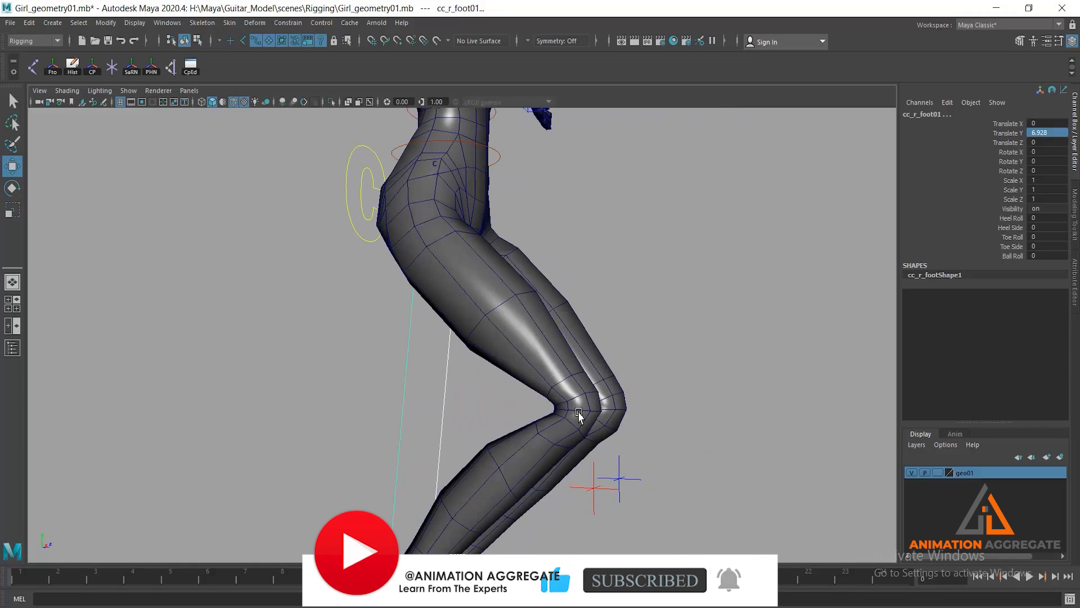
# - Compare the two bent knees from several angles and reset both foot controls' Translate Y to 0
pyautogui.keyDown('alt'); pyautogui.moveTo(643, 448); pyautogui.dragTo(488, 383); pyautogui.keyUp('alt')
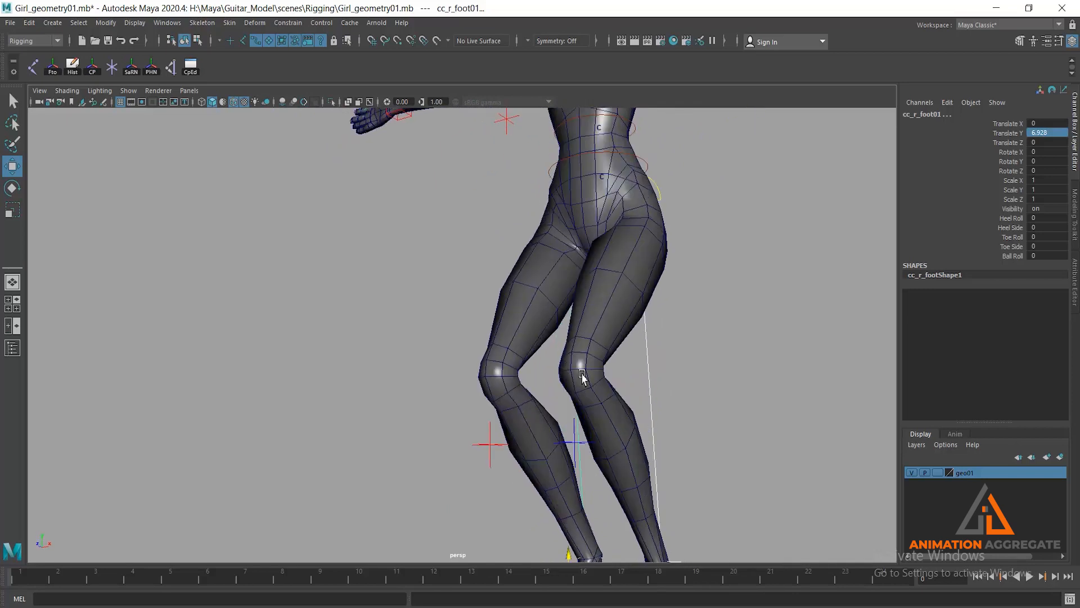
pyautogui.keyDown('alt'); pyautogui.moveTo(582, 374); pyautogui.dragTo(541, 280, button='middle'); pyautogui.keyUp('alt')
pyautogui.keyDown('alt'); pyautogui.moveTo(622, 373); pyautogui.dragTo(585, 387); pyautogui.keyUp('alt')
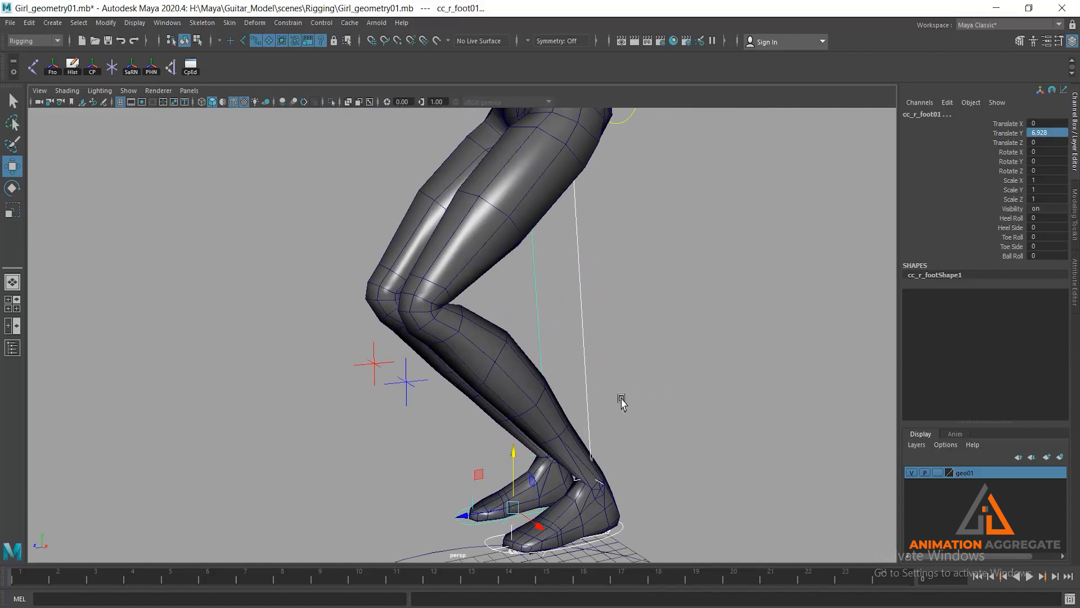
pyautogui.keyDown('alt'); pyautogui.moveTo(357, 320); pyautogui.dragTo(546, 397); pyautogui.keyUp('alt')
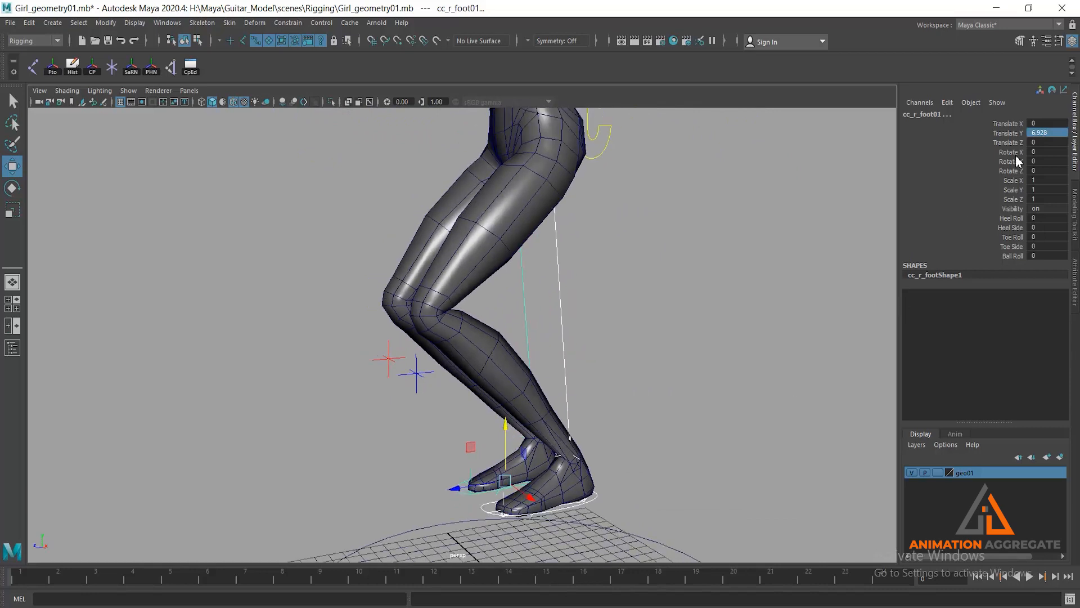
pyautogui.doubleClick(1041, 133)
pyautogui.write('0')
pyautogui.press('Return')
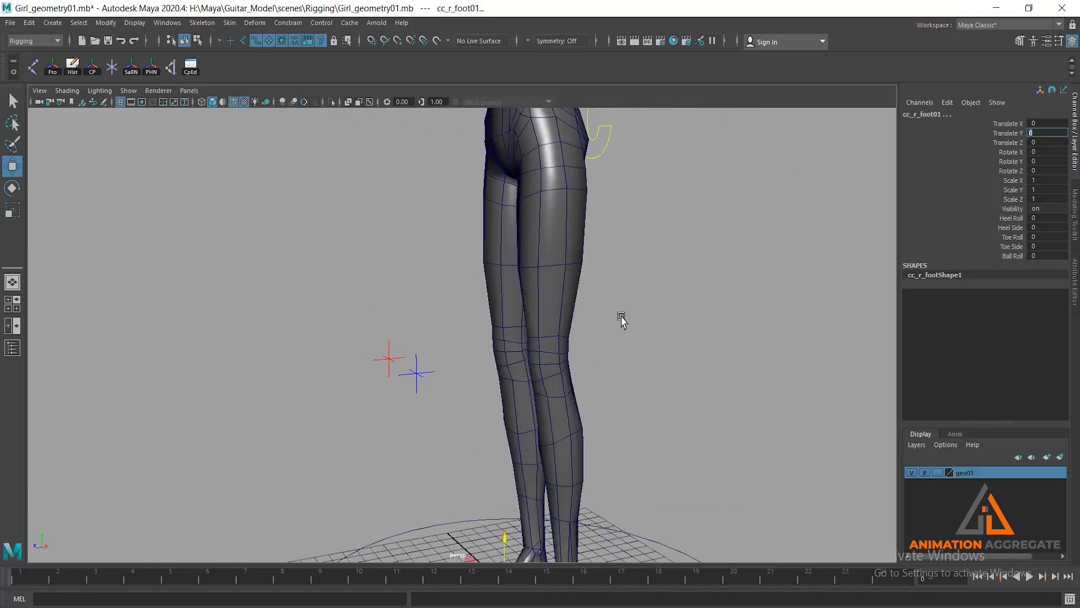
# - Clear the selection, select only the left foot control and raise it to a Translate Y of about 4.97
pyautogui.keyDown('alt'); pyautogui.moveTo(643, 437); pyautogui.dragTo(571, 333, button='right'); pyautogui.keyUp('alt')
pyautogui.keyDown('alt'); pyautogui.moveTo(571, 333); pyautogui.dragTo(576, 286, button='middle'); pyautogui.keyUp('alt')
pyautogui.click(550, 351)
pyautogui.keyDown('alt'); pyautogui.moveTo(550, 351); pyautogui.dragTo(553, 236, button='middle'); pyautogui.keyUp('alt')
pyautogui.keyDown('alt'); pyautogui.moveTo(553, 236); pyautogui.dragTo(581, 323, button='right'); pyautogui.keyUp('alt')
pyautogui.keyDown('alt'); pyautogui.moveTo(581, 323); pyautogui.dragTo(549, 365); pyautogui.keyUp('alt')
pyautogui.moveTo(549, 366)
pyautogui.keyDown('alt'); pyautogui.mouseDown(button='right')
pyautogui.moveTo(560, 388)
pyautogui.moveTo(564, 371)
pyautogui.mouseUp(button='right'); pyautogui.keyUp('alt')
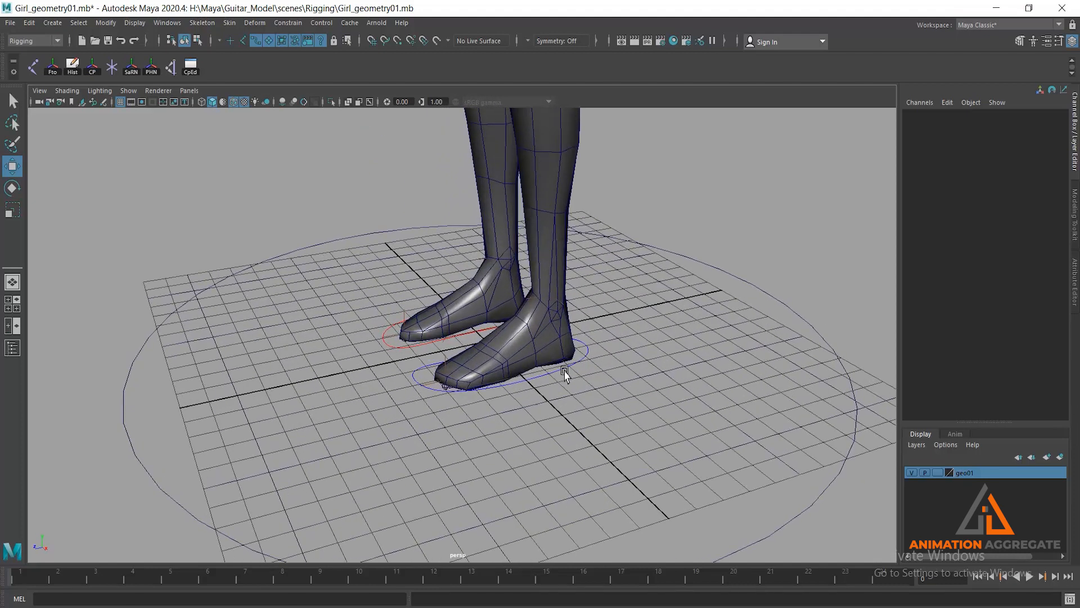
pyautogui.click(565, 371)
pyautogui.moveTo(496, 314); pyautogui.dragTo(474, 175)
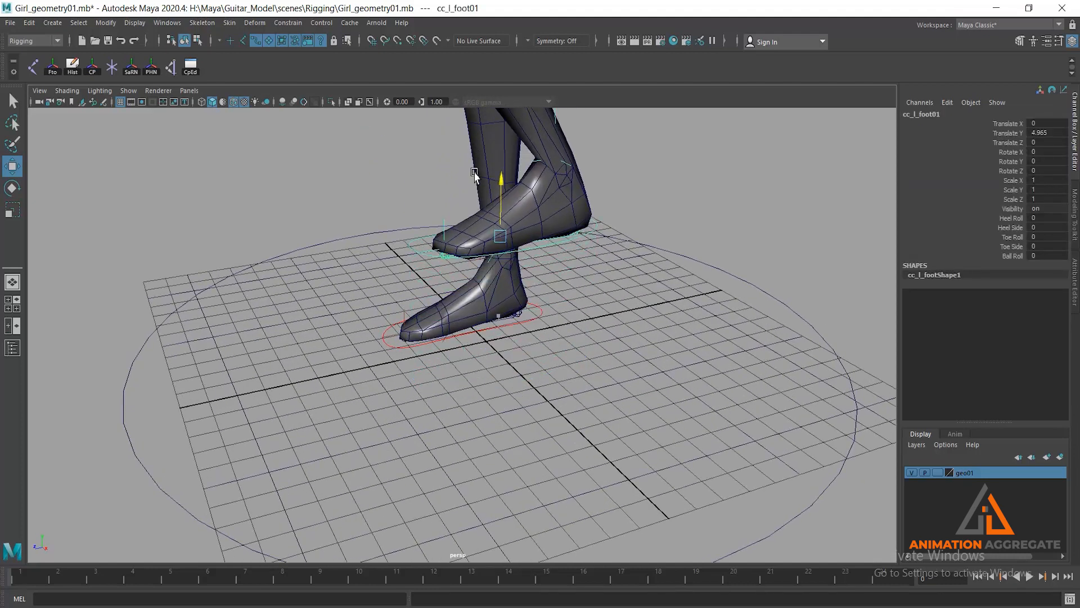
pyautogui.keyDown('alt'); pyautogui.moveTo(545, 203); pyautogui.dragTo(547, 315, button='middle'); pyautogui.keyUp('alt')
pyautogui.keyDown('alt'); pyautogui.moveTo(548, 314); pyautogui.dragTo(550, 287, button='right'); pyautogui.keyUp('alt')
pyautogui.keyDown('alt'); pyautogui.moveTo(549, 287); pyautogui.dragTo(541, 211); pyautogui.keyUp('alt')
pyautogui.keyDown('alt'); pyautogui.moveTo(542, 211); pyautogui.dragTo(588, 225, button='right'); pyautogui.keyUp('alt')
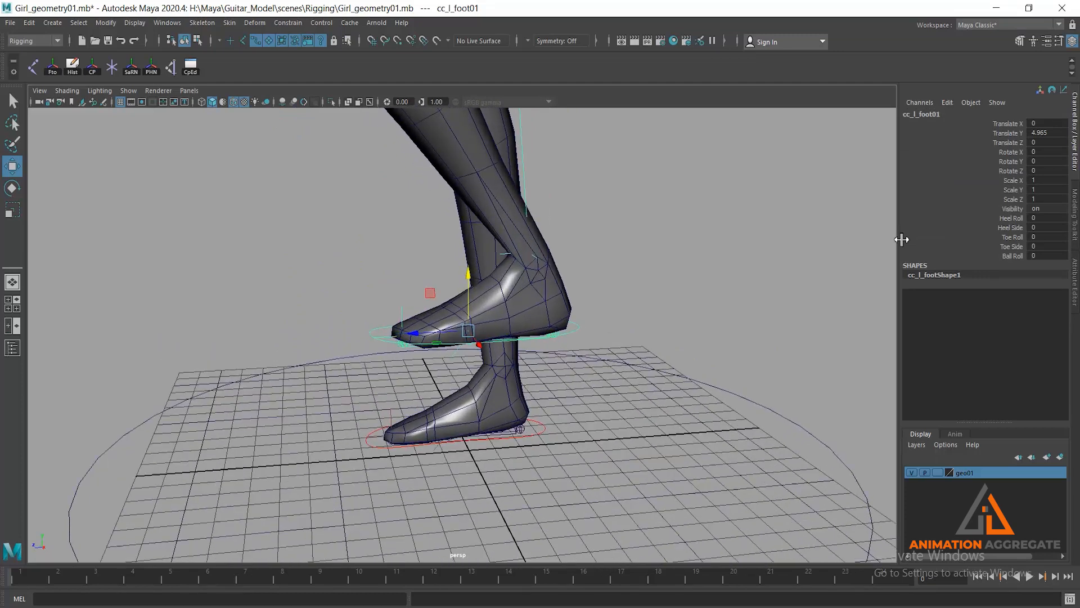
# - Set the left foot control's Heel Roll to about -51.1 to test the foot's deformation
pyautogui.click(982, 219)
pyautogui.moveTo(540, 205); pyautogui.dragTo(251, 257, button='middle')
pyautogui.keyDown('alt'); pyautogui.moveTo(465, 339); pyautogui.dragTo(360, 337); pyautogui.keyUp('alt')
pyautogui.keyDown('alt'); pyautogui.moveTo(395, 238); pyautogui.dragTo(494, 363, button='right'); pyautogui.keyUp('alt')
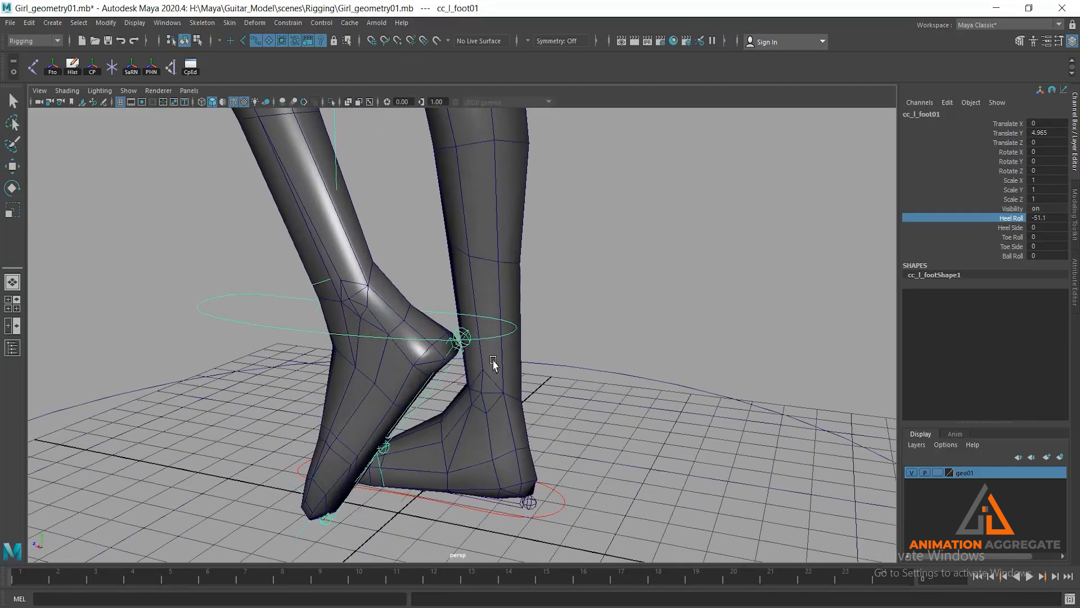
# - Swing the left foot control's Heel Roll to about -90.8 and settle it at about -58.7 to test the heel deformation
pyautogui.moveTo(607, 247); pyautogui.dragTo(590, 242, button='middle')
pyautogui.moveTo(583, 275)
pyautogui.keyDown('alt'); pyautogui.mouseDown()
pyautogui.moveTo(602, 255)
pyautogui.moveTo(598, 273)
pyautogui.mouseUp(); pyautogui.keyUp('alt')
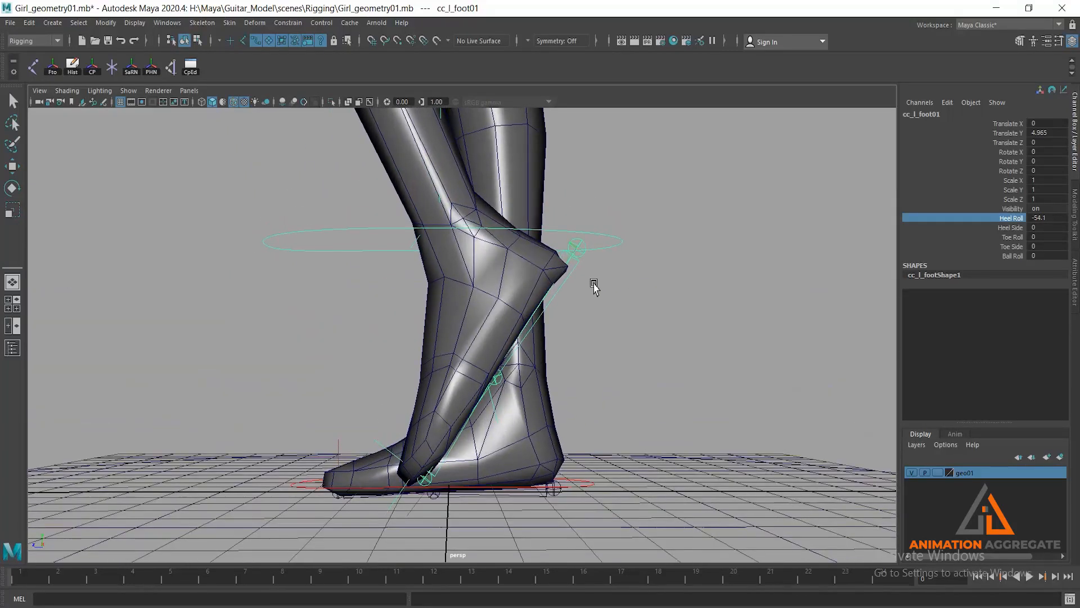
pyautogui.moveTo(659, 284); pyautogui.dragTo(455, 242, button='middle')
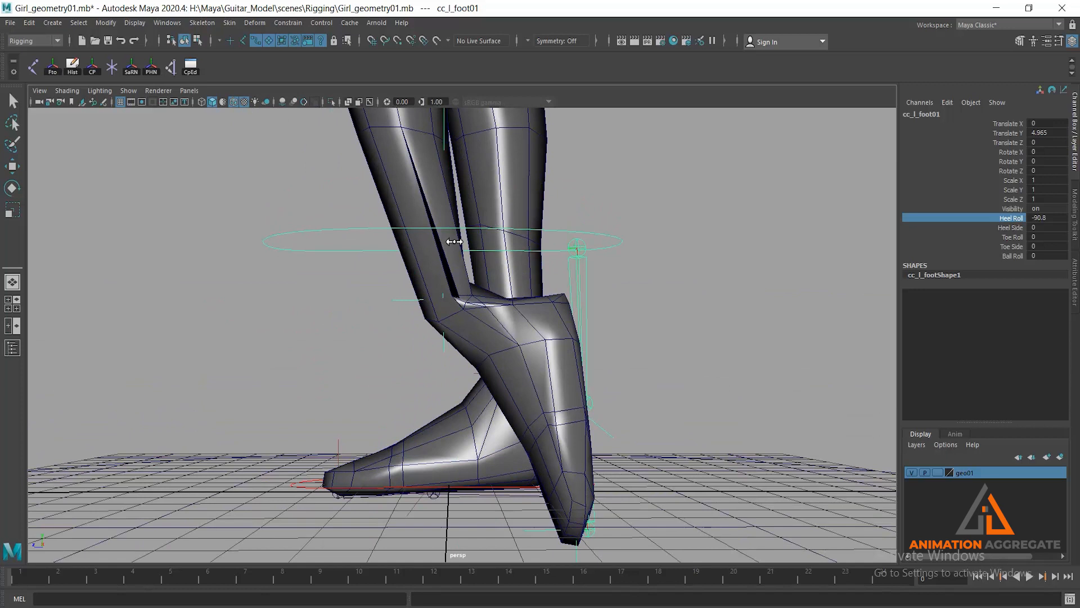
pyautogui.moveTo(454, 241); pyautogui.dragTo(635, 232, button='middle')
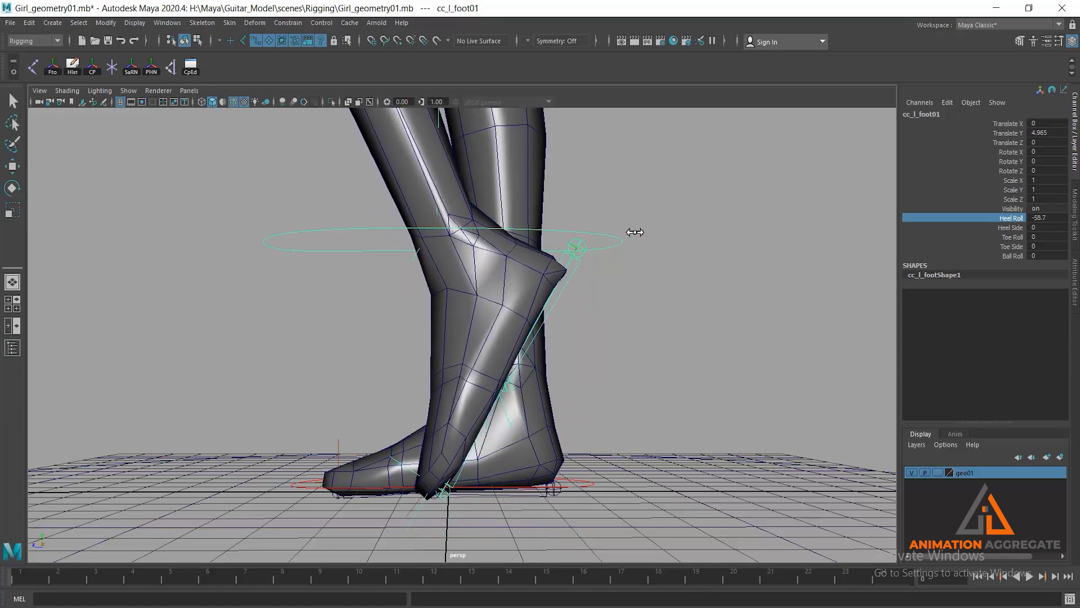
pyautogui.keyDown('alt'); pyautogui.moveTo(582, 287); pyautogui.dragTo(537, 293); pyautogui.keyUp('alt')
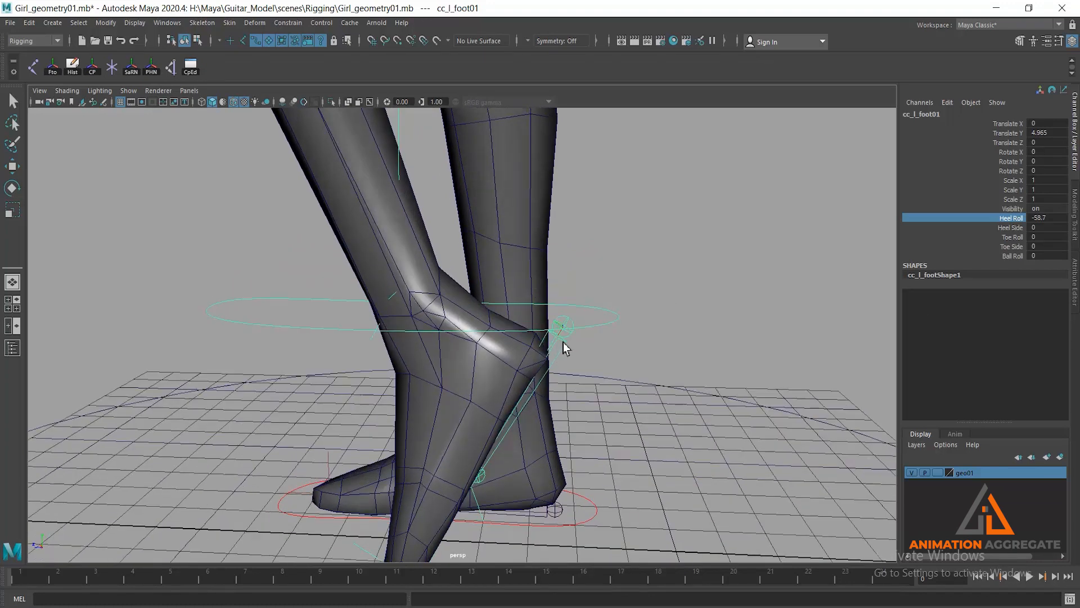
pyautogui.keyDown('alt'); pyautogui.moveTo(533, 357); pyautogui.dragTo(543, 344); pyautogui.keyUp('alt')
# - Select the female mesh, switch to vertex selection and lasso the ring of vertices around the left heel
pyautogui.click(575, 314)
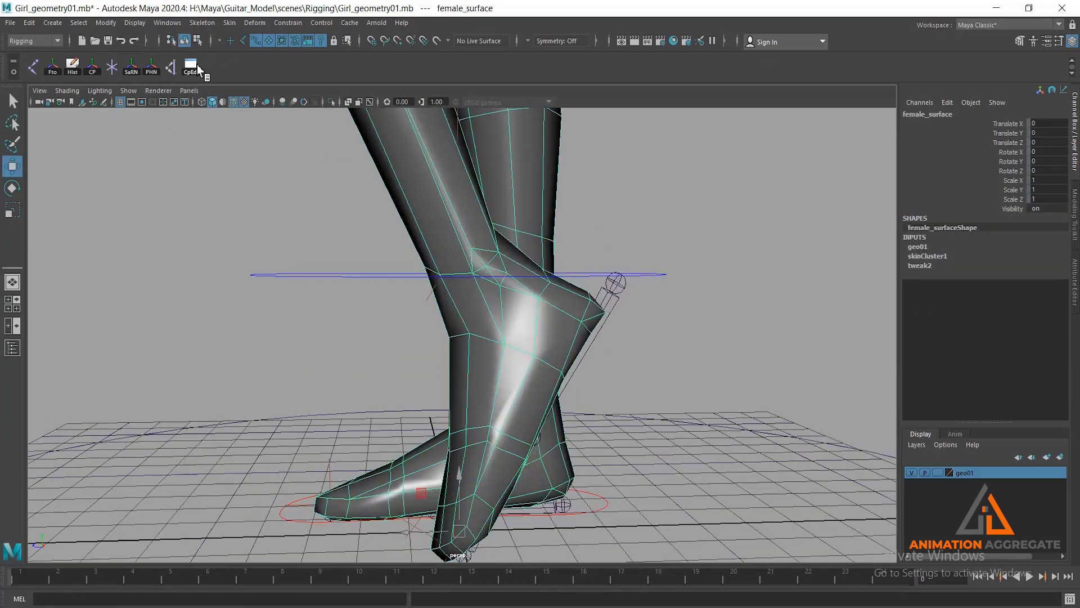
pyautogui.click(198, 41)
pyautogui.moveTo(662, 324)
pyautogui.keyDown('alt'); pyautogui.mouseDown()
pyautogui.moveTo(646, 321)
pyautogui.moveTo(666, 316)
pyautogui.mouseUp(); pyautogui.keyUp('alt')
pyautogui.click(12, 122)
pyautogui.moveTo(651, 214)
pyautogui.mouseDown()
pyautogui.moveTo(568, 214)
pyautogui.moveTo(576, 304)
pyautogui.moveTo(689, 245)
pyautogui.mouseUp()
pyautogui.moveTo(705, 314)
pyautogui.keyDown('alt'); pyautogui.mouseDown()
pyautogui.moveTo(588, 326)
pyautogui.moveTo(592, 317)
pyautogui.mouseUp(); pyautogui.keyUp('alt')
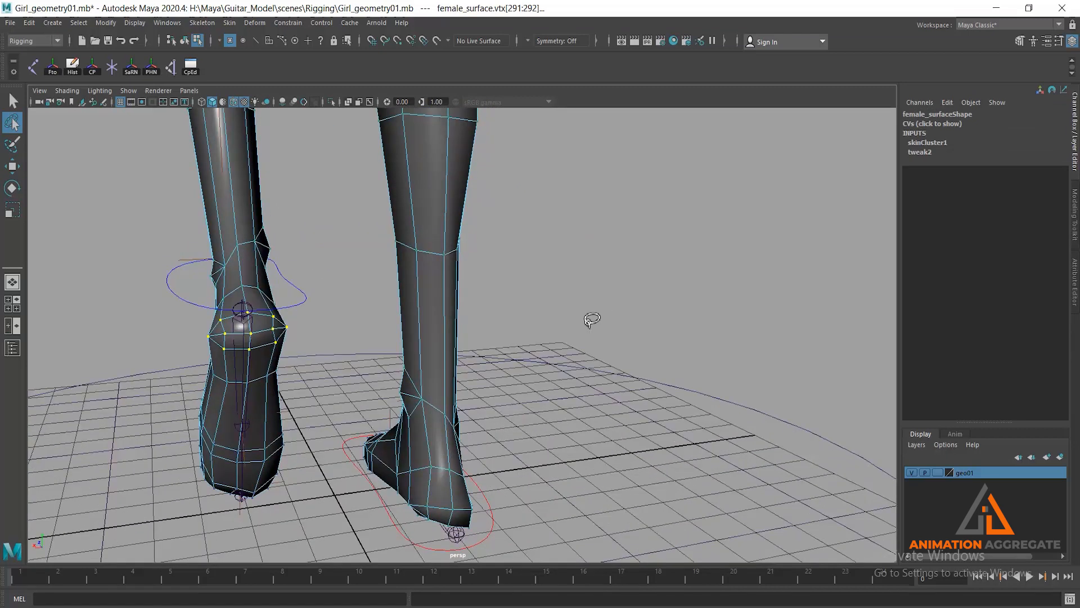
pyautogui.press('w')
pyautogui.keyDown('alt'); pyautogui.moveTo(229, 259); pyautogui.dragTo(201, 288); pyautogui.keyUp('alt')
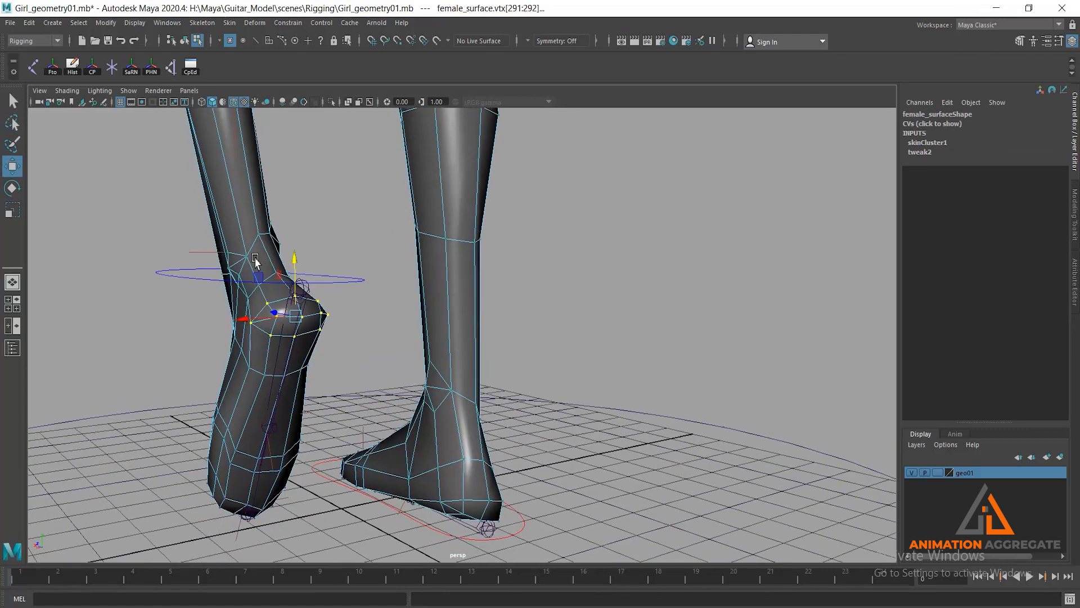
# - Open the Component Editor's smooth skin weights and set the l_toe01 weight of all selected heel vertices to 0
pyautogui.click(167, 23)
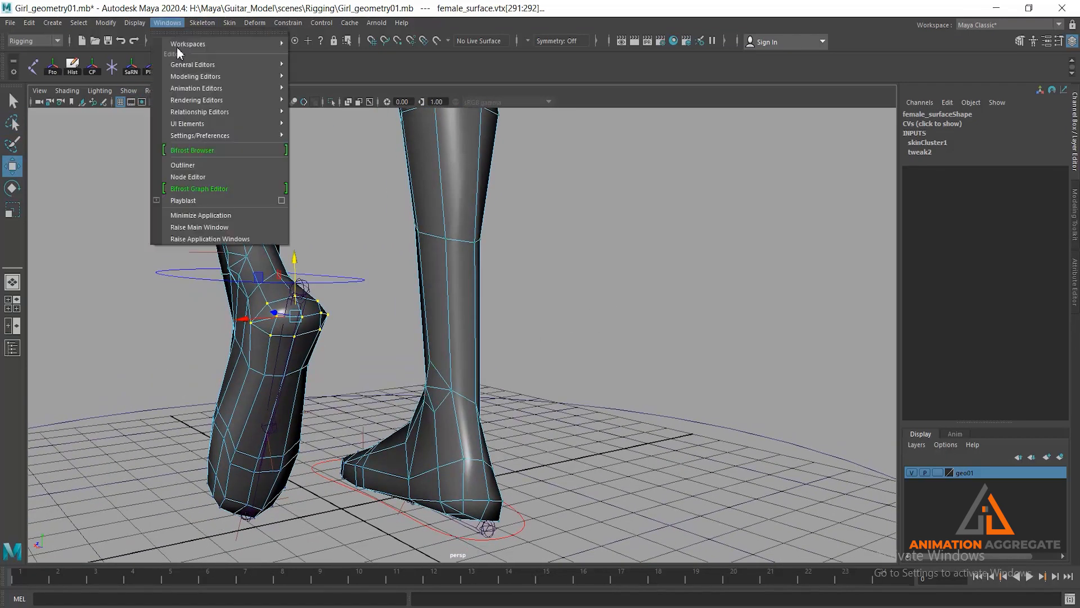
pyautogui.moveTo(212, 64)
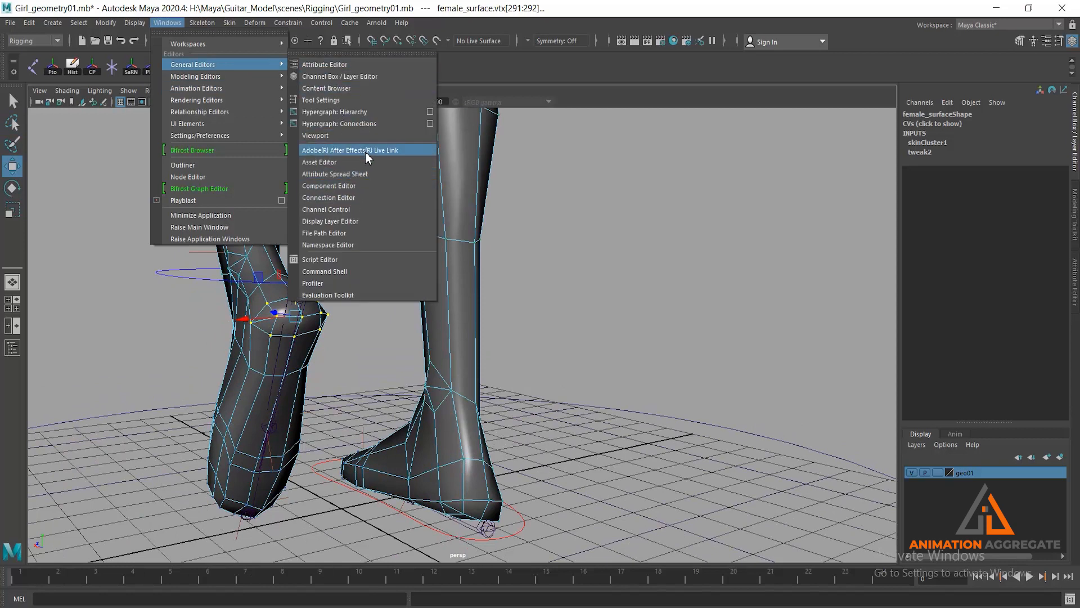
pyautogui.click(366, 179)
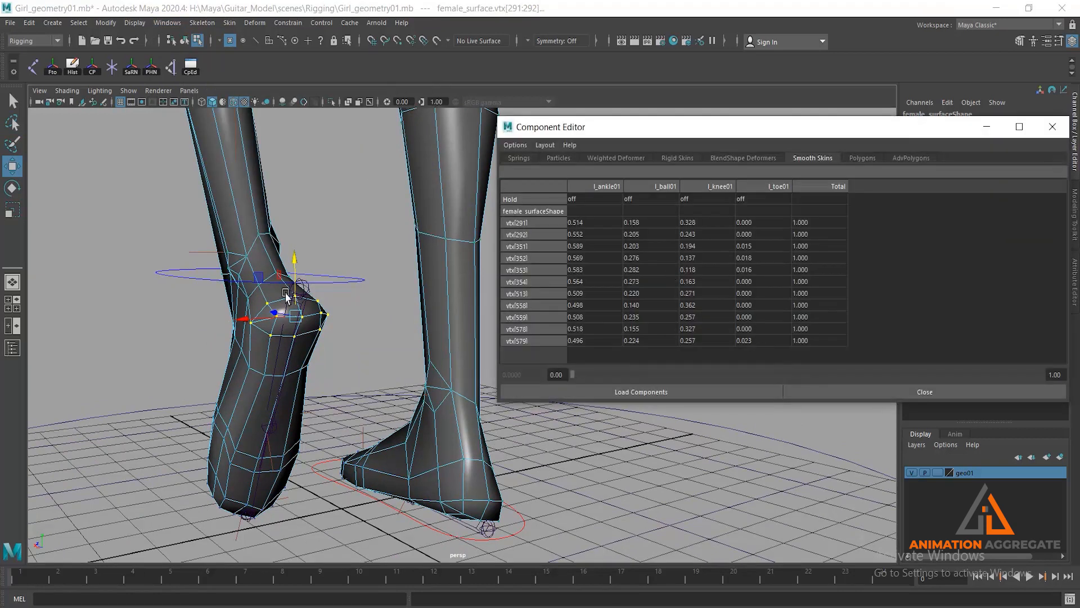
pyautogui.moveTo(599, 221); pyautogui.dragTo(604, 342)
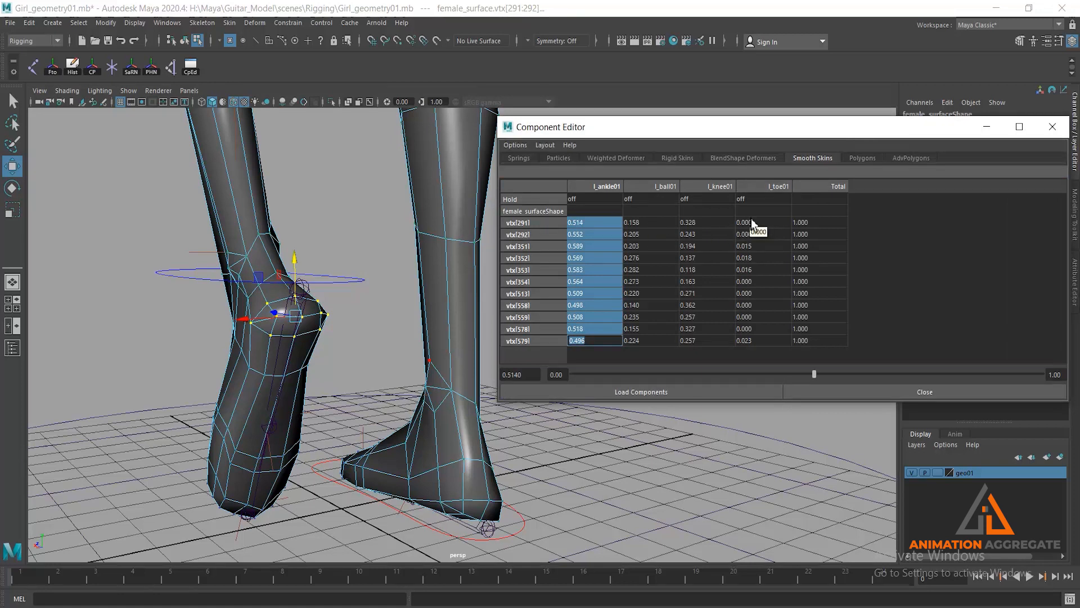
pyautogui.moveTo(752, 224); pyautogui.dragTo(759, 344)
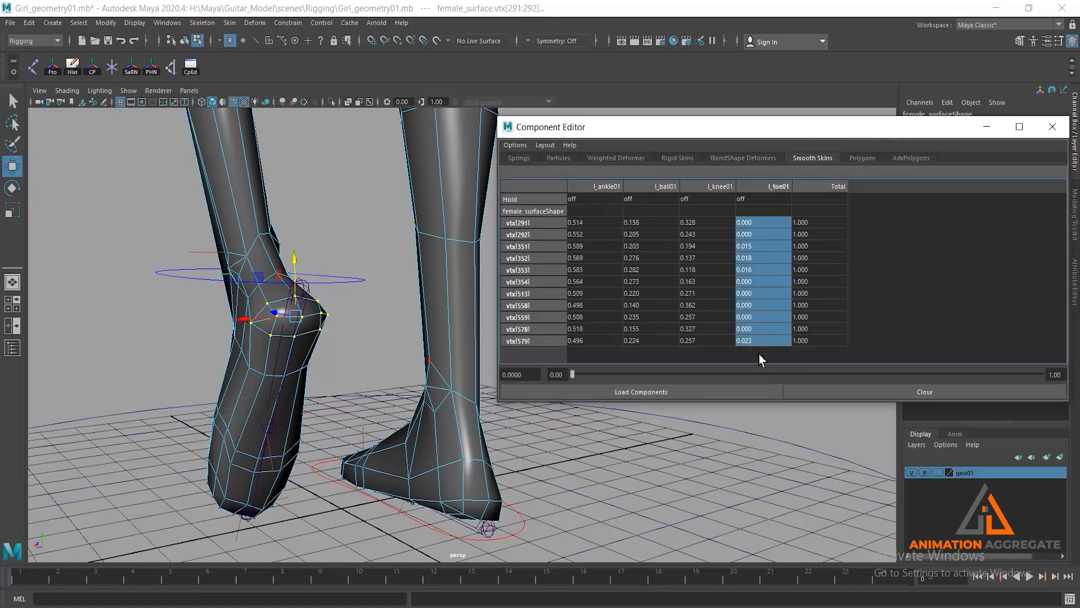
pyautogui.write('0')
pyautogui.press('Return')
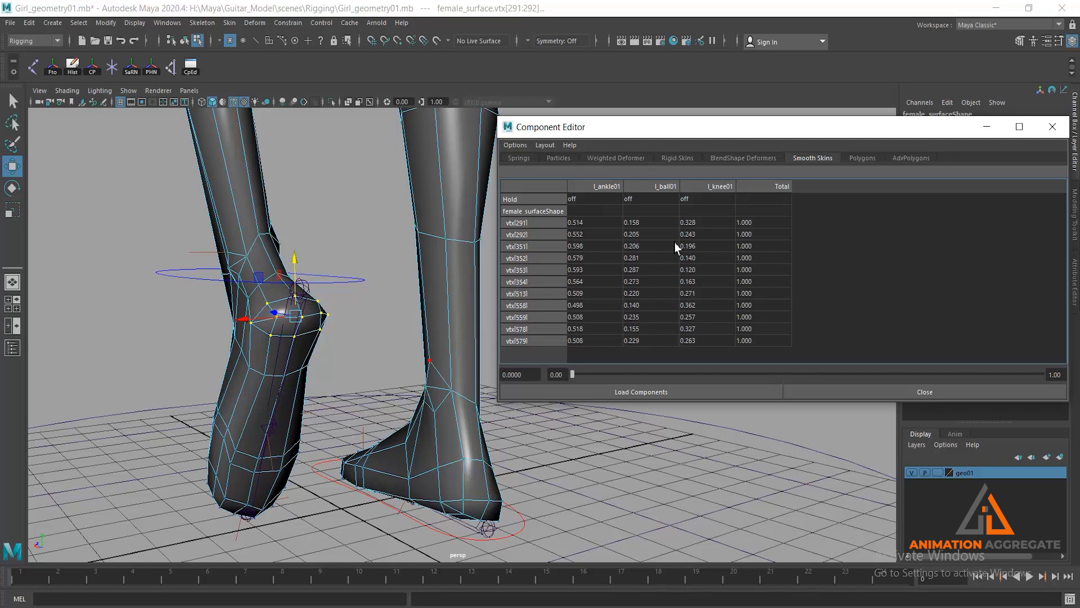
# - Lower the l_knee01 weight of all selected heel vertices to about 0.08, checking the heel shape
pyautogui.moveTo(694, 225); pyautogui.dragTo(704, 341)
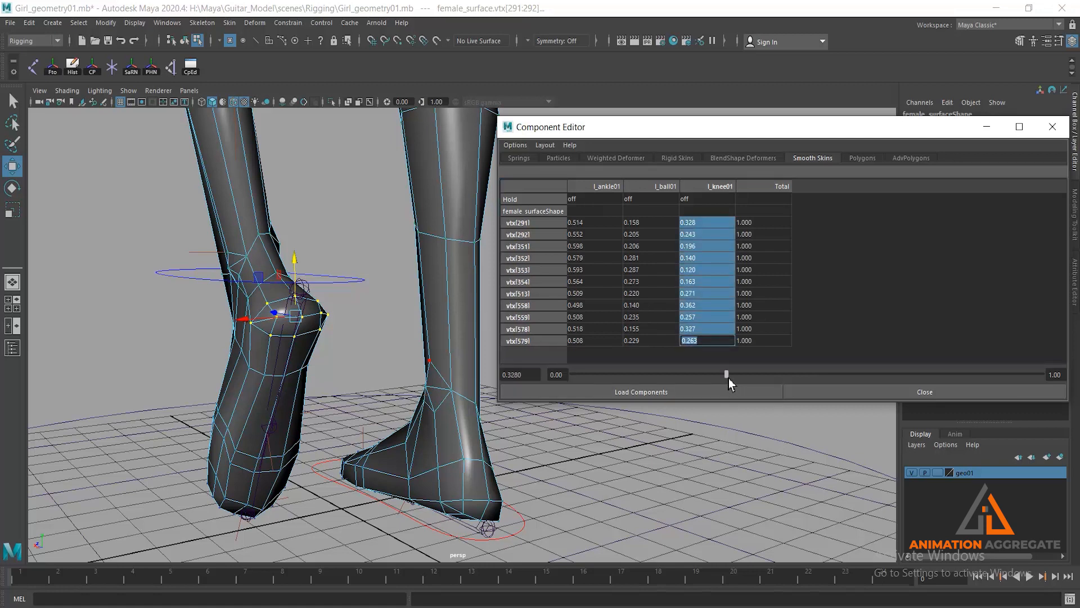
pyautogui.click(722, 374)
pyautogui.moveTo(701, 381); pyautogui.dragTo(442, 349)
pyautogui.moveTo(572, 374); pyautogui.dragTo(614, 375)
pyautogui.keyDown('alt'); pyautogui.moveTo(328, 300); pyautogui.dragTo(373, 305); pyautogui.keyUp('alt')
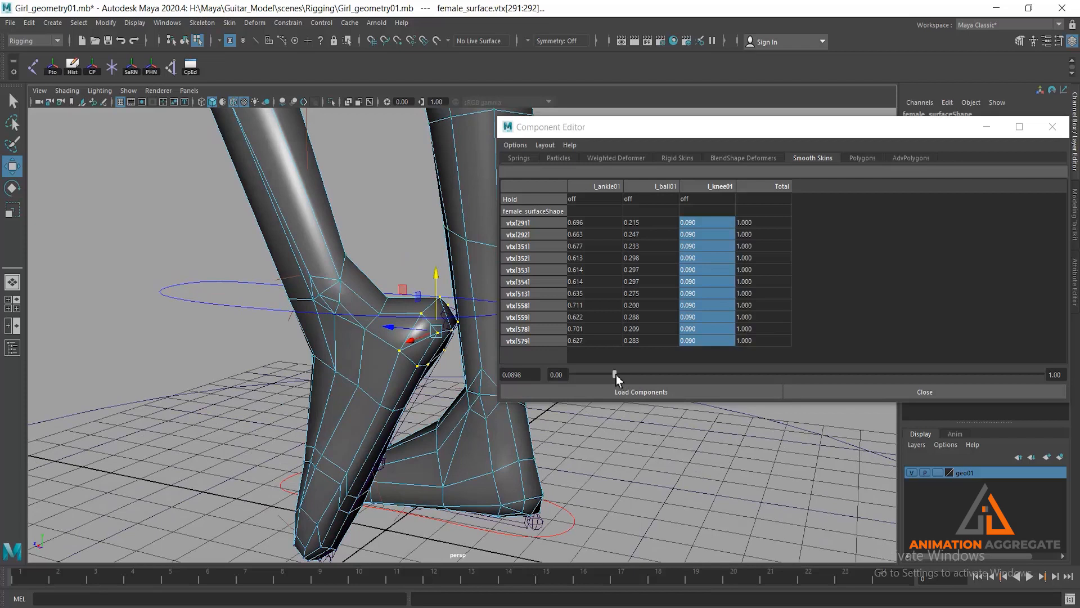
pyautogui.moveTo(616, 374); pyautogui.dragTo(611, 375)
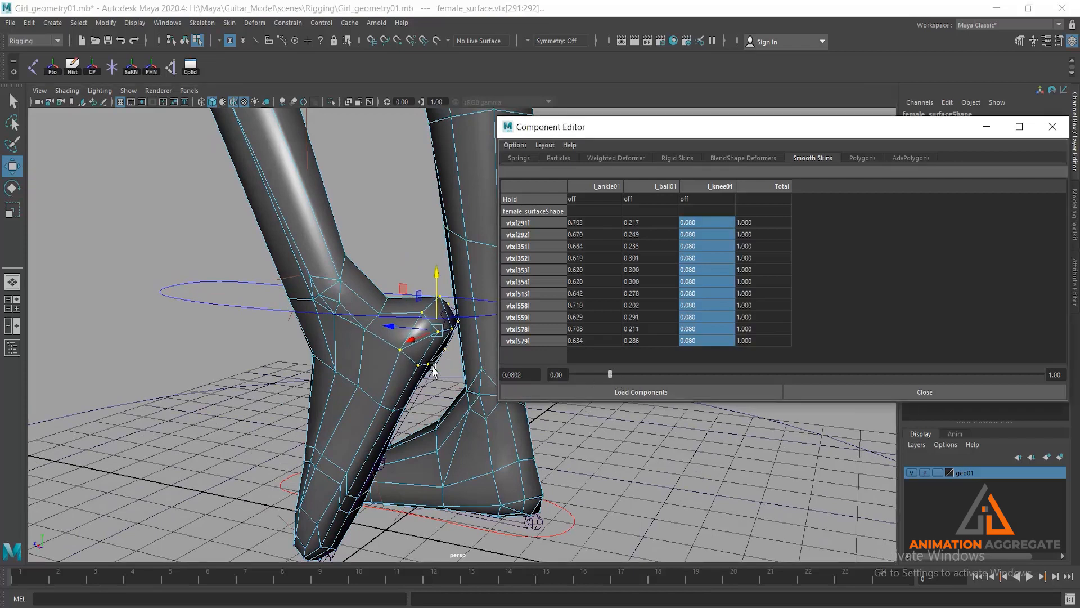
pyautogui.keyDown('alt'); pyautogui.moveTo(433, 367); pyautogui.dragTo(430, 367); pyautogui.keyUp('alt')
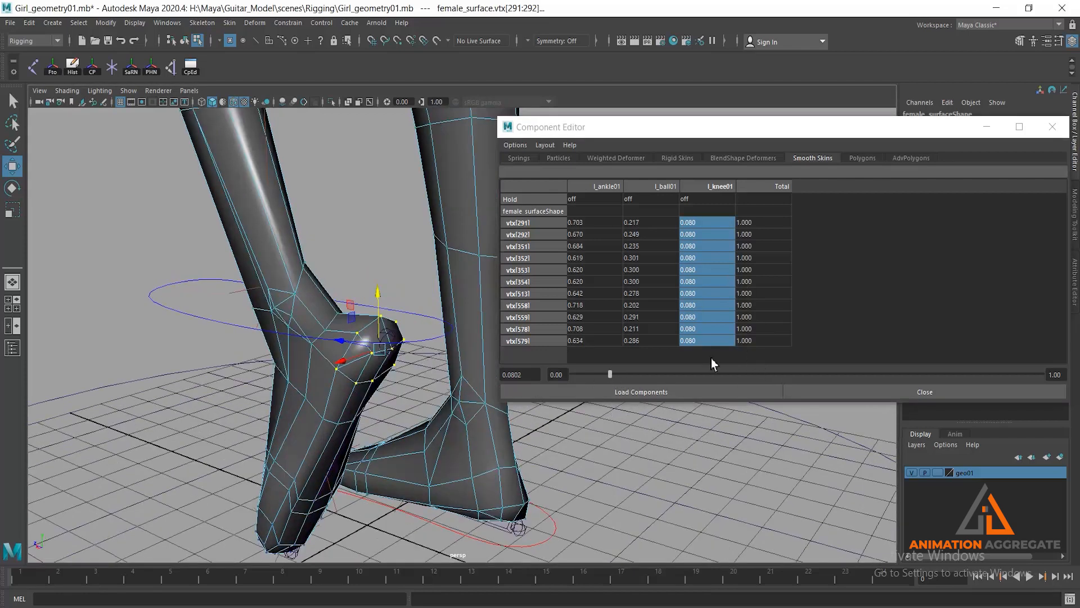
pyautogui.keyDown('alt'); pyautogui.moveTo(343, 360); pyautogui.dragTo(322, 332); pyautogui.keyUp('alt')
# - Select the three vertices just above the left heel and set their l_ball01 weight to 0
pyautogui.click(333, 313)
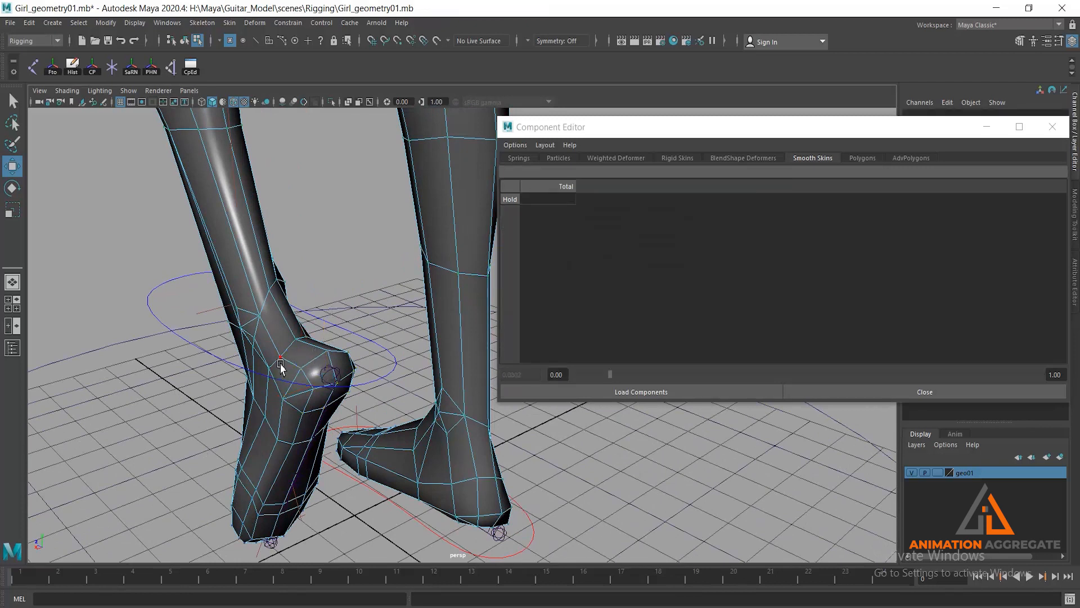
pyautogui.scroll(5, 311, 288)
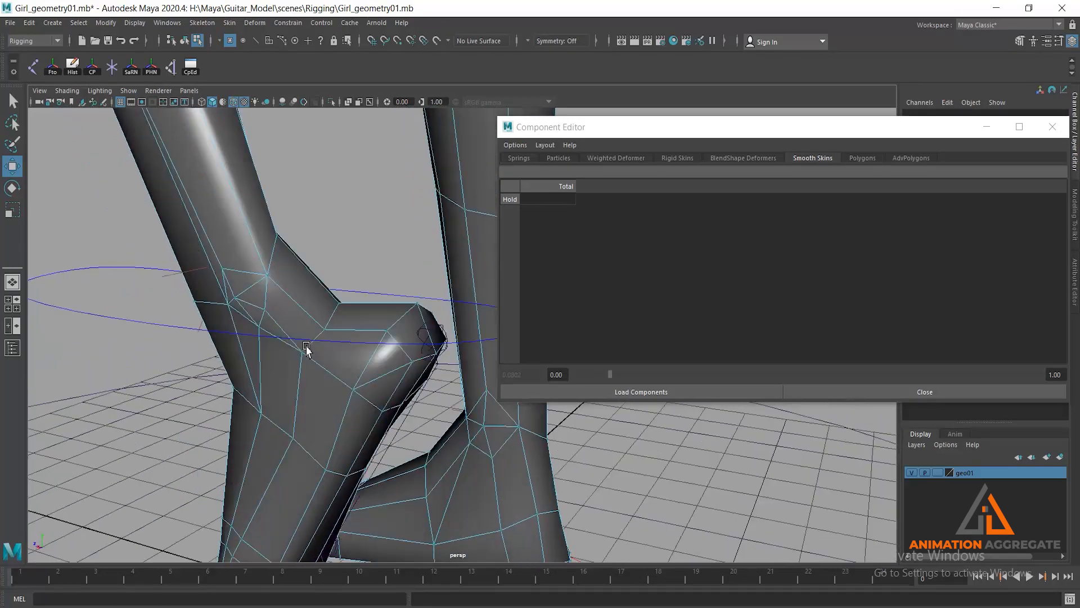
pyautogui.click(325, 332)
pyautogui.keyDown('shift'); pyautogui.click(340, 304); pyautogui.keyUp('shift')
pyautogui.keyDown('alt'); pyautogui.moveTo(333, 367); pyautogui.dragTo(264, 388); pyautogui.keyUp('alt')
pyautogui.keyDown('shift'); pyautogui.click(183, 372); pyautogui.keyUp('shift')
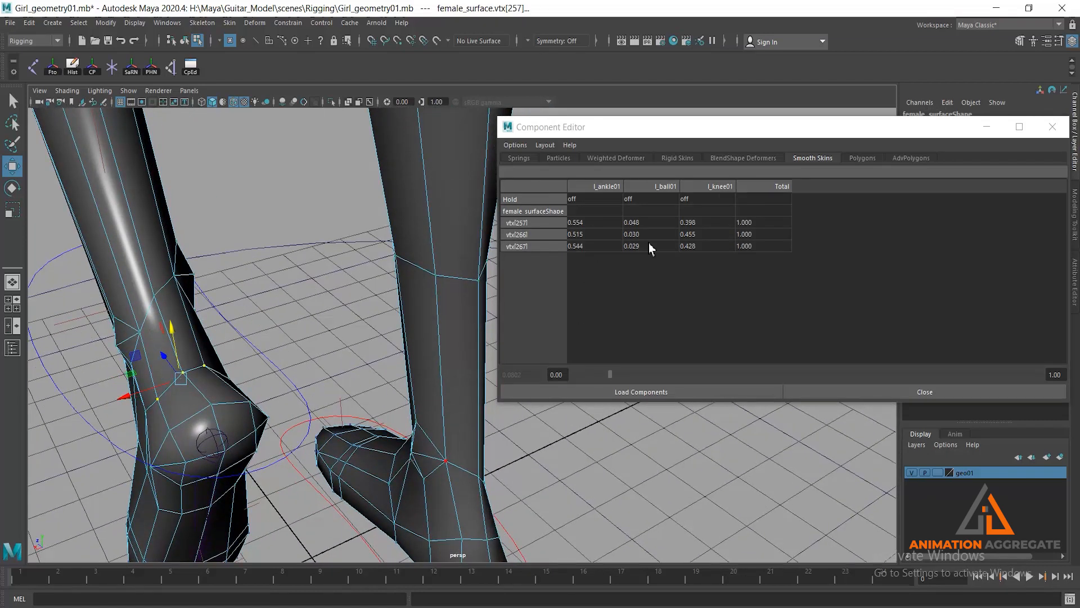
pyautogui.moveTo(650, 222); pyautogui.dragTo(653, 246)
pyautogui.write('0')
pyautogui.press('Return')
# - Reduce the l_knee01 weight of the three vertices above the heel to about 0.111
pyautogui.moveTo(769, 374); pyautogui.dragTo(589, 388)
pyautogui.keyDown('alt'); pyautogui.moveTo(290, 333); pyautogui.dragTo(232, 334, button='right'); pyautogui.keyUp('alt')
pyautogui.keyDown('alt'); pyautogui.moveTo(277, 347); pyautogui.dragTo(303, 343); pyautogui.keyUp('alt')
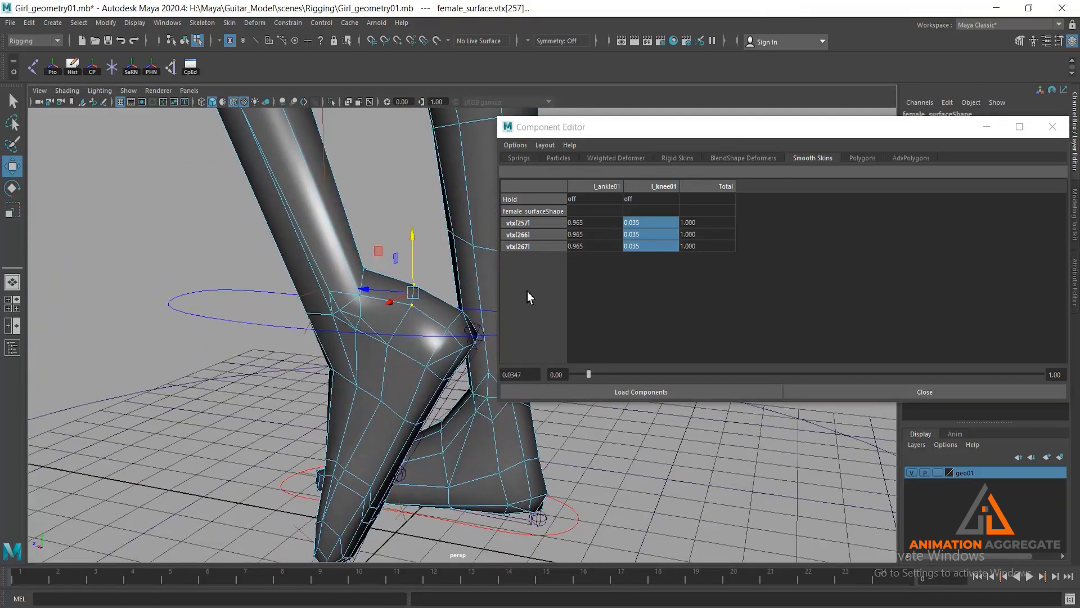
pyautogui.moveTo(589, 375); pyautogui.dragTo(627, 356)
pyautogui.keyDown('alt'); pyautogui.moveTo(393, 322); pyautogui.dragTo(349, 340); pyautogui.keyUp('alt')
pyautogui.keyDown('alt'); pyautogui.moveTo(245, 281); pyautogui.dragTo(304, 284); pyautogui.keyUp('alt')
pyautogui.keyDown('alt'); pyautogui.moveTo(304, 284); pyautogui.dragTo(344, 409, button='right'); pyautogui.keyUp('alt')
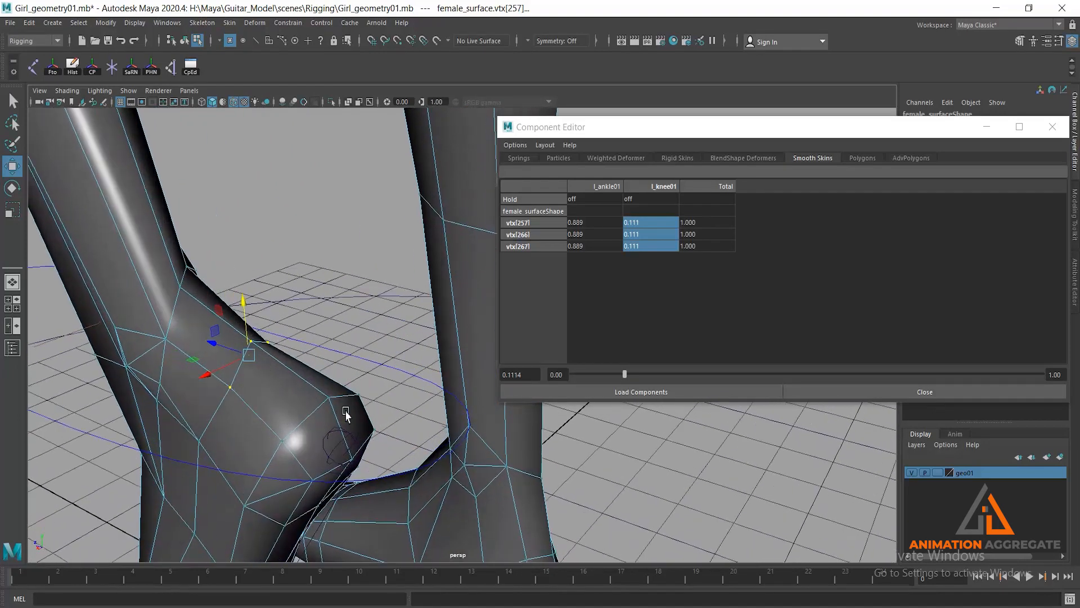
# - Select the single vertex higher up the back of the left ankle and lower its l_ankle01 weight to about 0.39
pyautogui.click(187, 303)
pyautogui.click(177, 289)
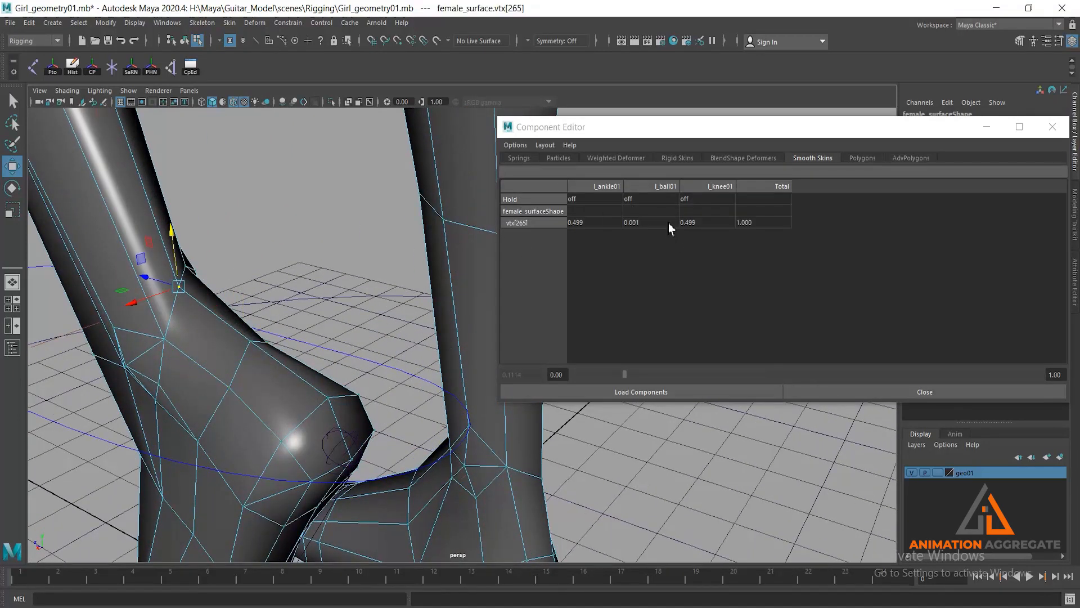
pyautogui.click(589, 225)
pyautogui.moveTo(808, 377); pyautogui.dragTo(754, 342)
pyautogui.keyDown('alt'); pyautogui.moveTo(158, 269); pyautogui.dragTo(136, 281); pyautogui.keyUp('alt')
# - Select the neighbouring vertex at the back of the left ankle and lower its l_ankle01 weight to about 0.334
pyautogui.click(100, 289)
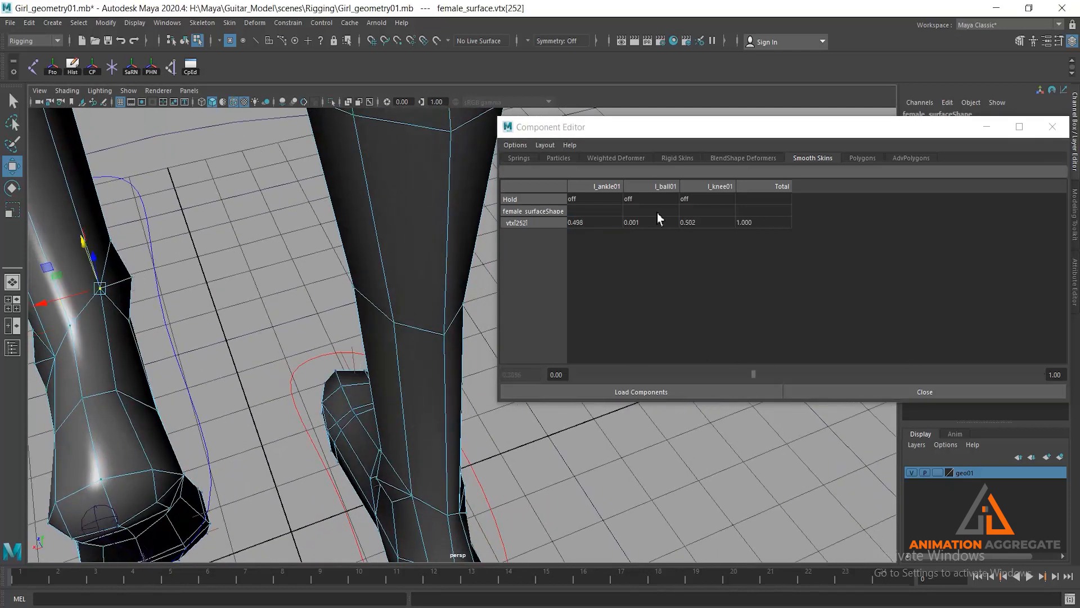
pyautogui.click(586, 224)
pyautogui.moveTo(811, 373); pyautogui.dragTo(731, 357)
pyautogui.keyDown('alt'); pyautogui.moveTo(256, 339); pyautogui.dragTo(419, 350); pyautogui.keyUp('alt')
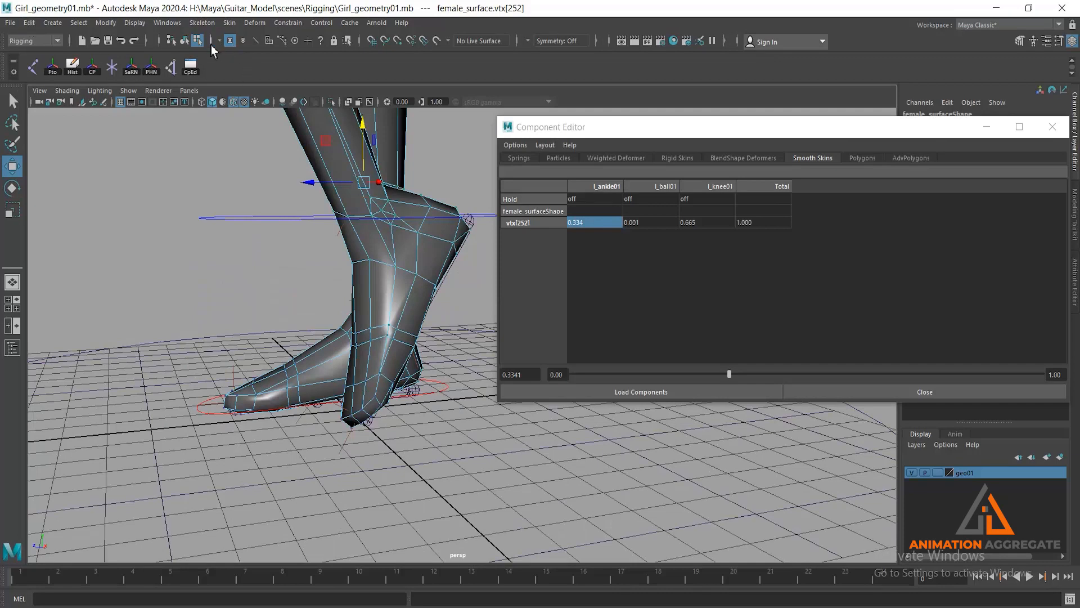
# - Return to object selection, select the left foot control and set its Heel Roll to about 16.8 to inspect the front of the ankle
pyautogui.click(184, 41)
pyautogui.moveTo(254, 241); pyautogui.dragTo(258, 247)
pyautogui.scroll(-2, 366, 308)
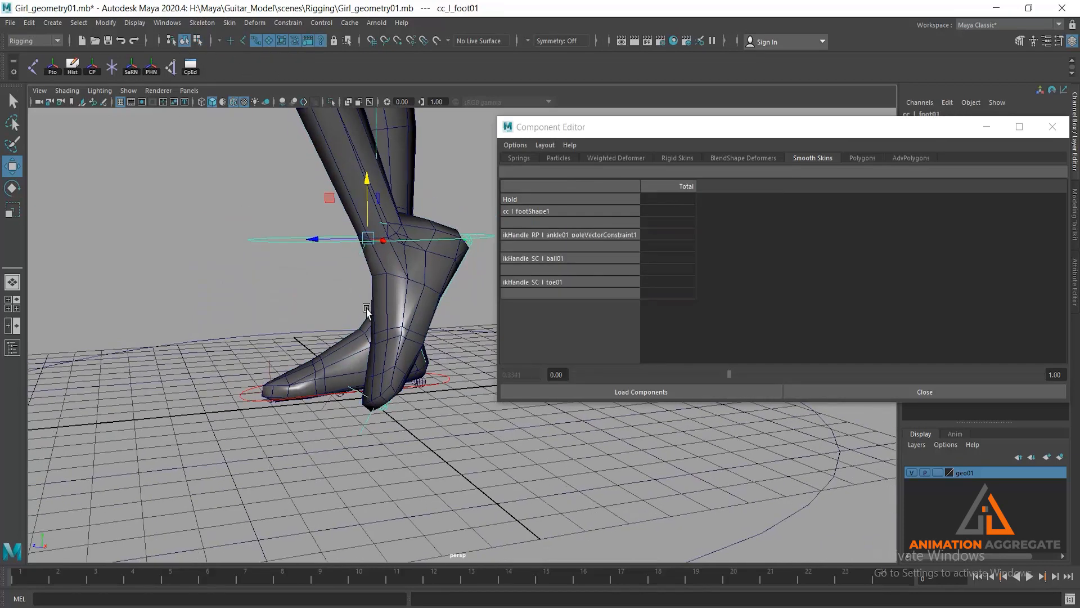
pyautogui.moveTo(941, 131); pyautogui.dragTo(856, 442)
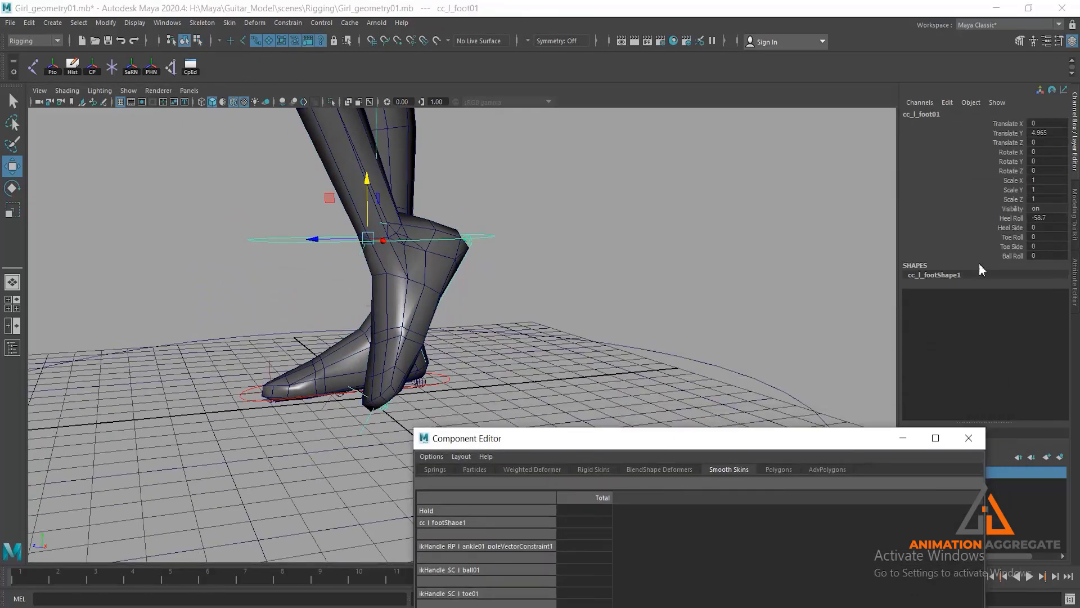
pyautogui.click(997, 218)
pyautogui.moveTo(996, 218); pyautogui.dragTo(1057, 210, button='middle')
pyautogui.keyDown('alt'); pyautogui.moveTo(671, 218); pyautogui.dragTo(440, 303); pyautogui.keyUp('alt')
pyautogui.moveTo(440, 303); pyautogui.dragTo(535, 308, button='middle')
pyautogui.keyDown('alt'); pyautogui.moveTo(526, 333); pyautogui.dragTo(549, 338); pyautogui.keyUp('alt')
pyautogui.moveTo(545, 316); pyautogui.dragTo(498, 315, button='middle')
pyautogui.keyDown('alt'); pyautogui.moveTo(498, 315); pyautogui.dragTo(615, 306); pyautogui.keyUp('alt')
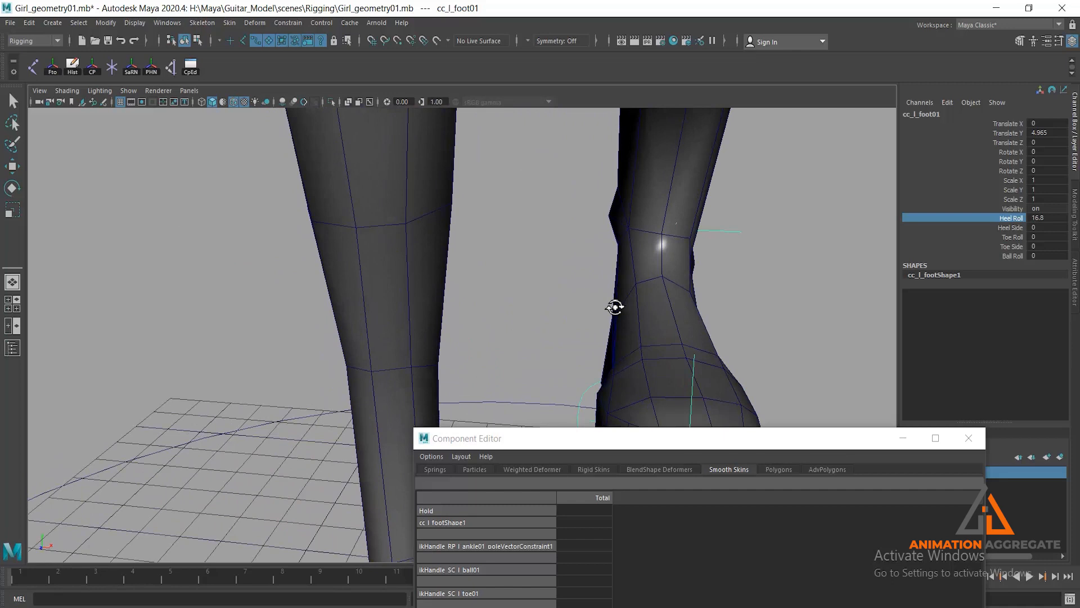
# - Select the mesh's inner front vertex on the left ankle and lower its l_knee01 weight to about 0.30
pyautogui.click(664, 252)
pyautogui.press('w')
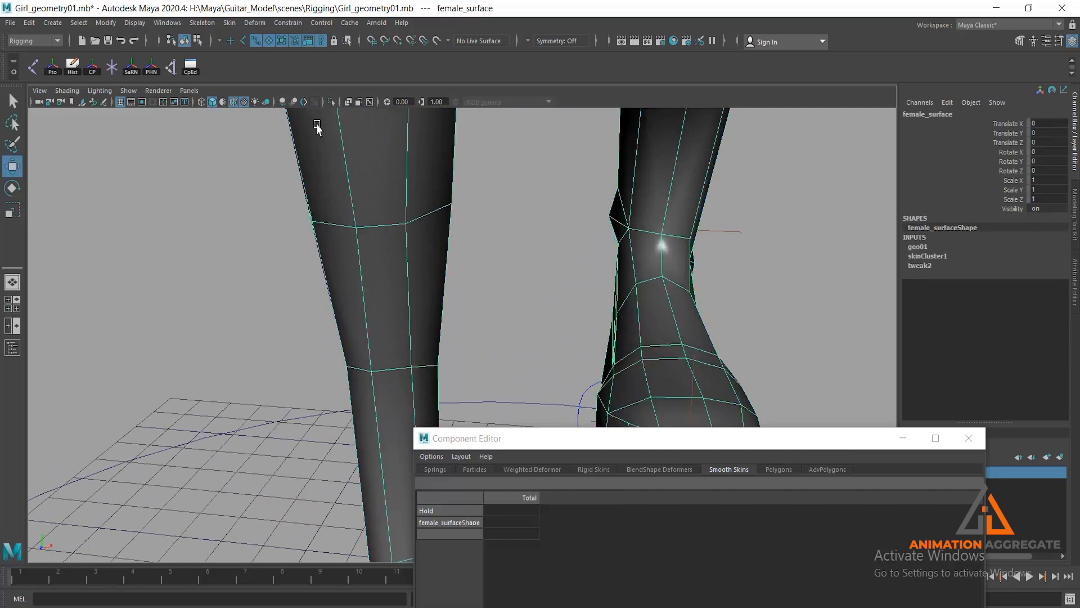
pyautogui.click(197, 41)
pyautogui.click(630, 225)
pyautogui.click(629, 229)
pyautogui.click(613, 535)
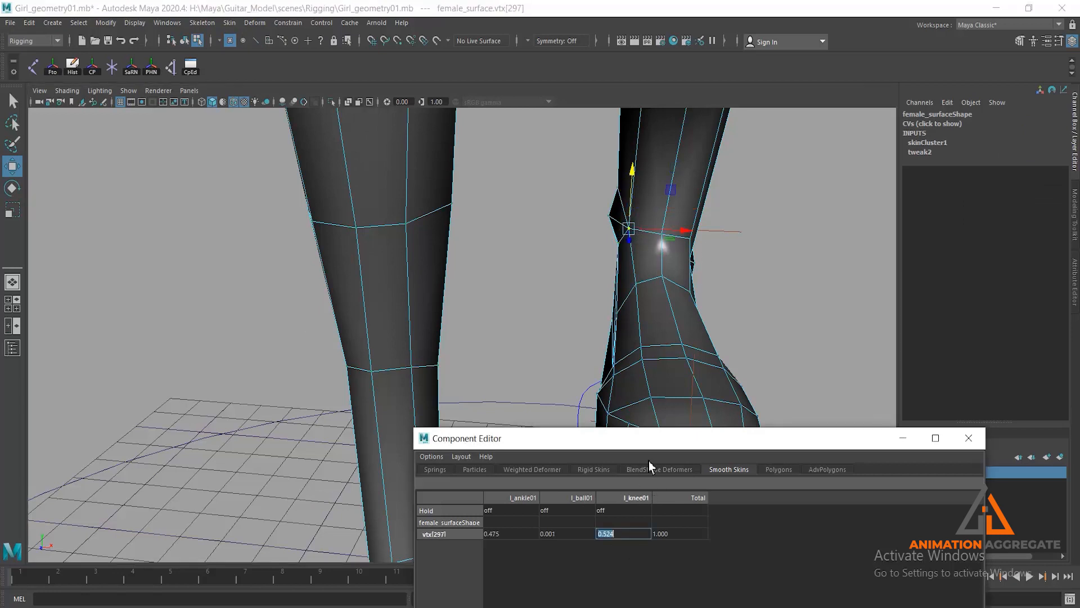
pyautogui.moveTo(634, 438); pyautogui.dragTo(239, 203)
pyautogui.moveTo(342, 454); pyautogui.dragTo(235, 460)
# - Select the middle front vertex of the left ankle and lower its l_knee01 weight to about 0.298
pyautogui.click(663, 236)
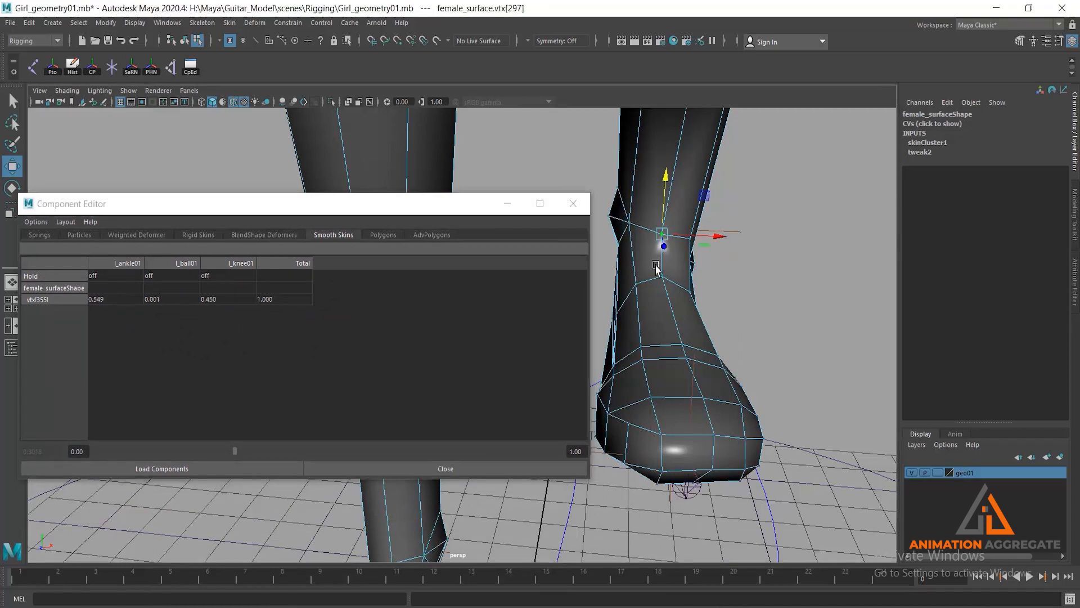
pyautogui.click(221, 301)
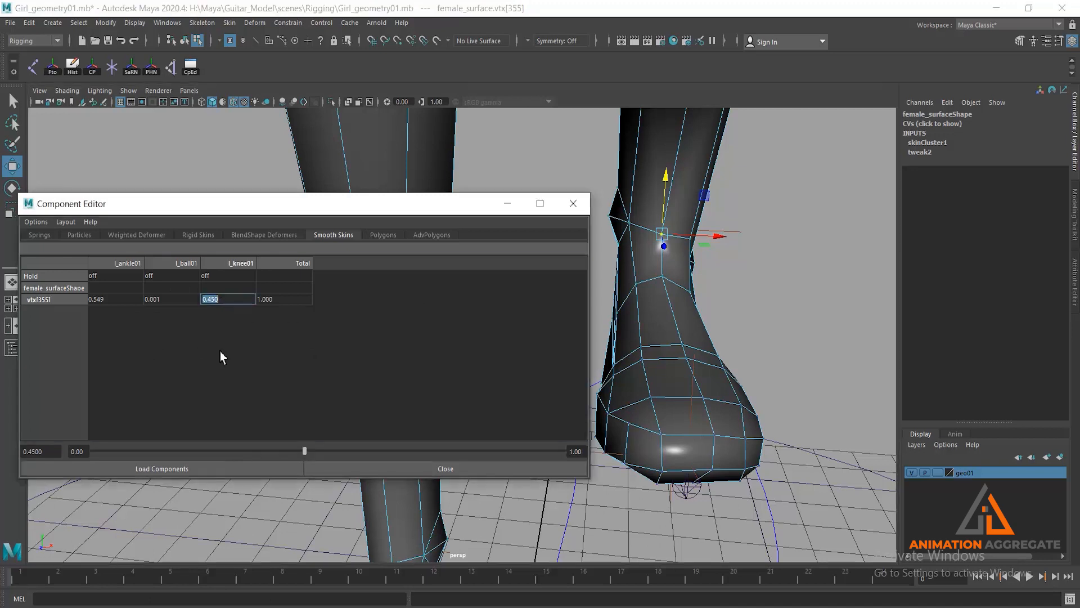
pyautogui.moveTo(306, 451); pyautogui.dragTo(234, 457)
pyautogui.keyDown('alt'); pyautogui.moveTo(707, 287); pyautogui.dragTo(739, 308); pyautogui.keyUp('alt')
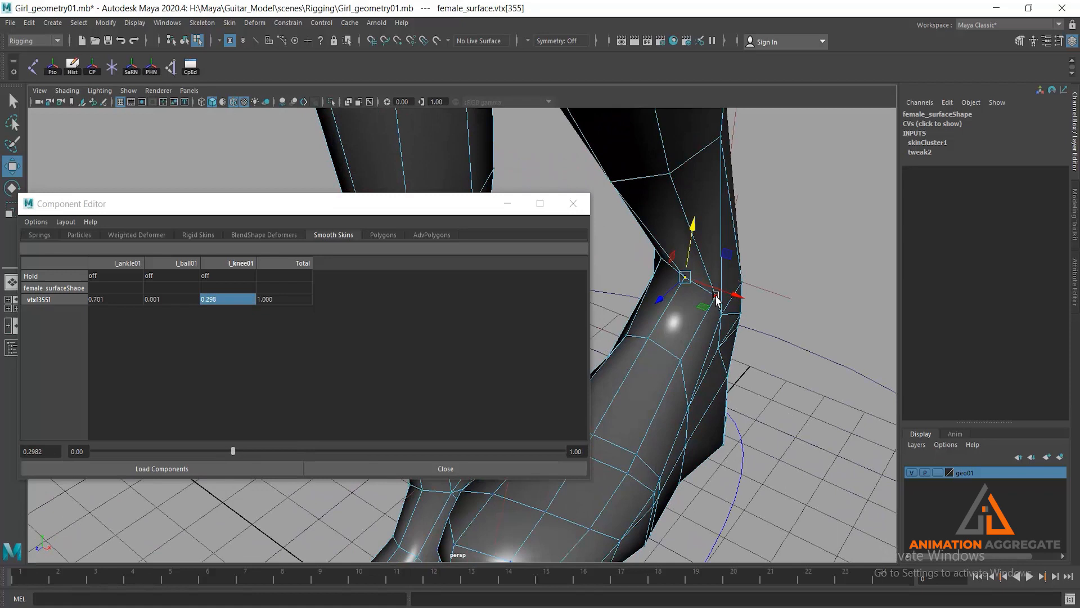
# - Select the outer front vertex of the left ankle, reduce its l_knee01 weight to about 0.008 and check the ankle from several angles
pyautogui.click(714, 295)
pyautogui.click(217, 302)
pyautogui.moveTo(215, 450); pyautogui.dragTo(96, 451)
pyautogui.keyDown('alt'); pyautogui.moveTo(729, 258); pyautogui.dragTo(696, 241); pyautogui.keyUp('alt')
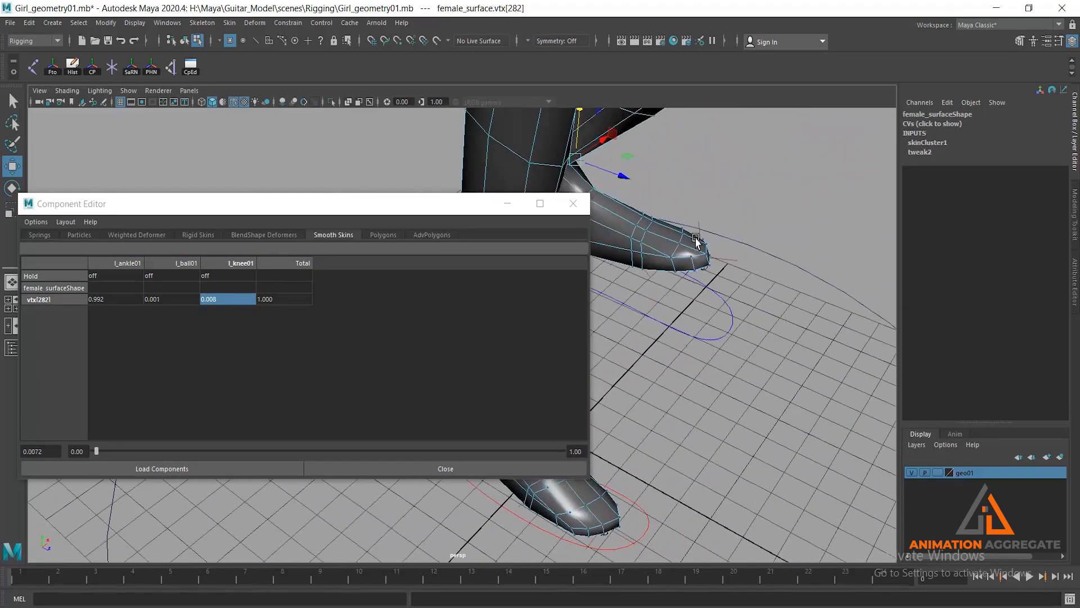
pyautogui.keyDown('alt'); pyautogui.moveTo(696, 240); pyautogui.dragTo(800, 339, button='middle'); pyautogui.keyUp('alt')
pyautogui.scroll(4, 740, 332)
pyautogui.keyDown('alt'); pyautogui.moveTo(741, 332); pyautogui.dragTo(700, 297); pyautogui.keyUp('alt')
pyautogui.keyDown('alt'); pyautogui.moveTo(757, 310); pyautogui.dragTo(622, 249, button='middle'); pyautogui.keyUp('alt')
pyautogui.keyDown('alt'); pyautogui.moveTo(622, 249); pyautogui.dragTo(671, 283); pyautogui.keyUp('alt')
pyautogui.keyDown('alt'); pyautogui.moveTo(736, 302); pyautogui.dragTo(666, 239, button='middle'); pyautogui.keyUp('alt')
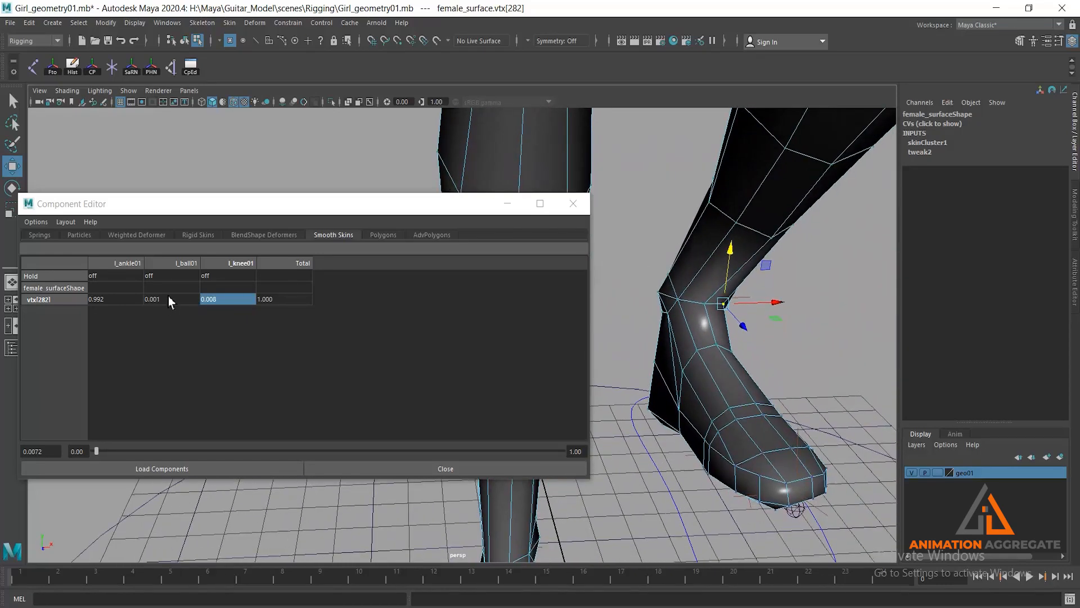
pyautogui.doubleClick(167, 297)
pyautogui.moveTo(104, 450); pyautogui.dragTo(111, 450)
pyautogui.moveTo(325, 455); pyautogui.dragTo(167, 461)
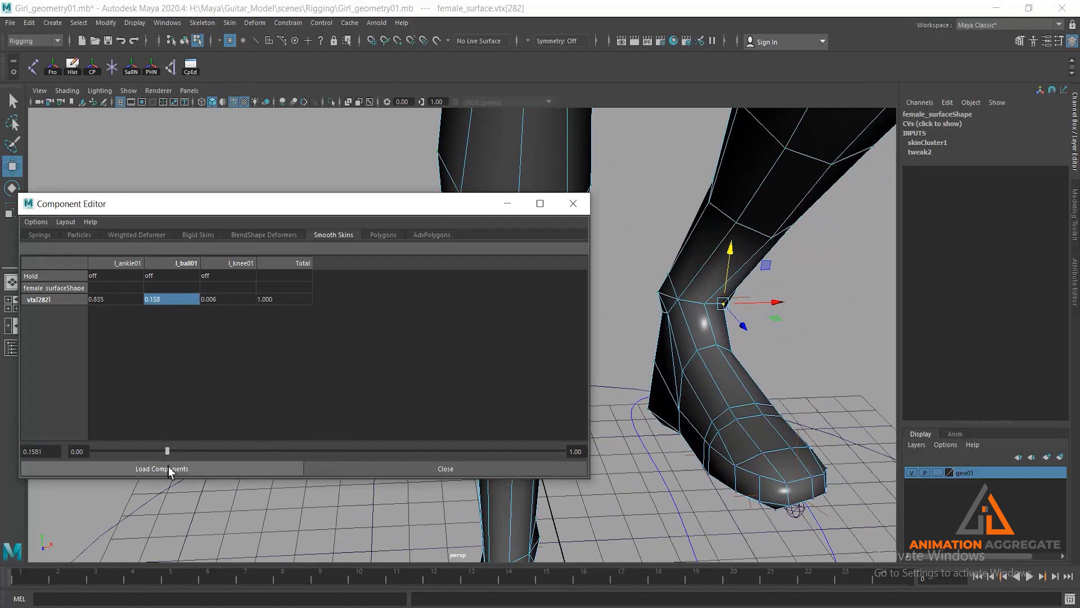
# - Lower the l_ankle01 weight to about 0.80 on the left ankle's outer front vertex and to about 0.63 on the middle one
pyautogui.doubleClick(124, 299)
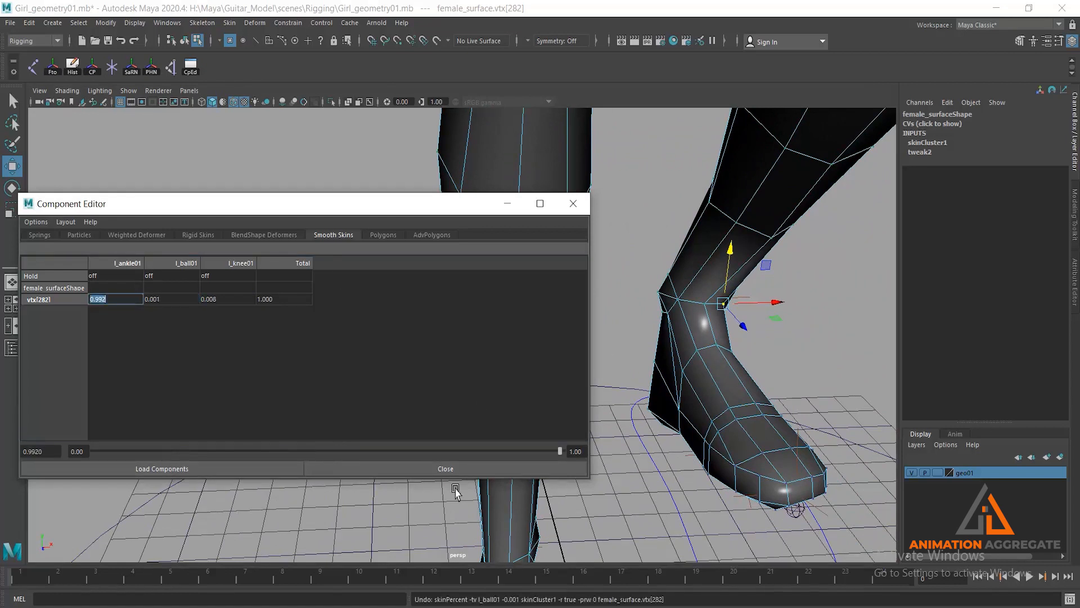
pyautogui.moveTo(562, 445); pyautogui.dragTo(477, 437)
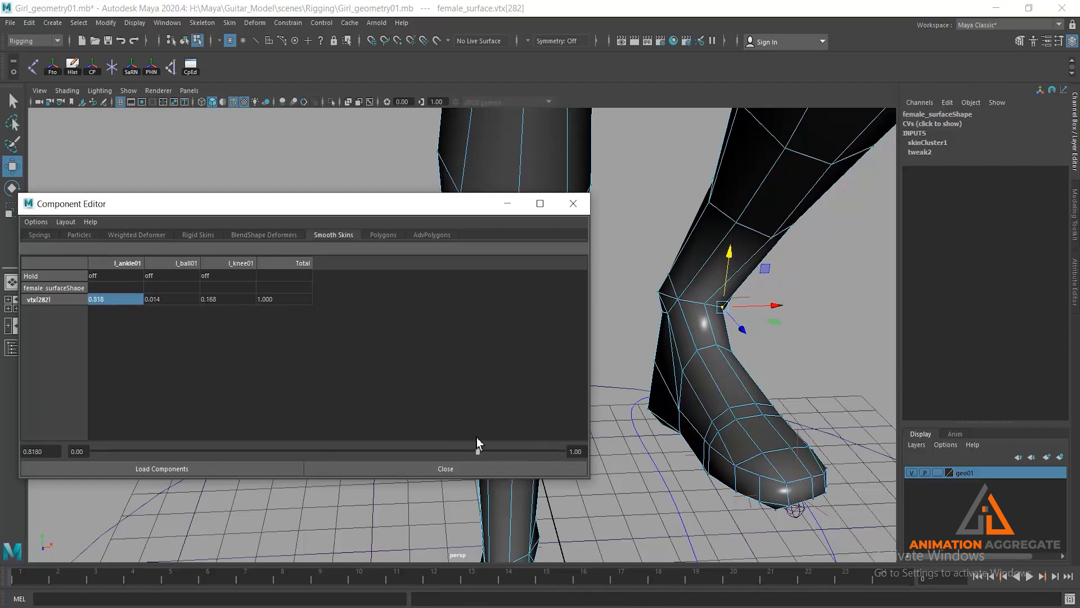
pyautogui.click(704, 303)
pyautogui.doubleClick(123, 300)
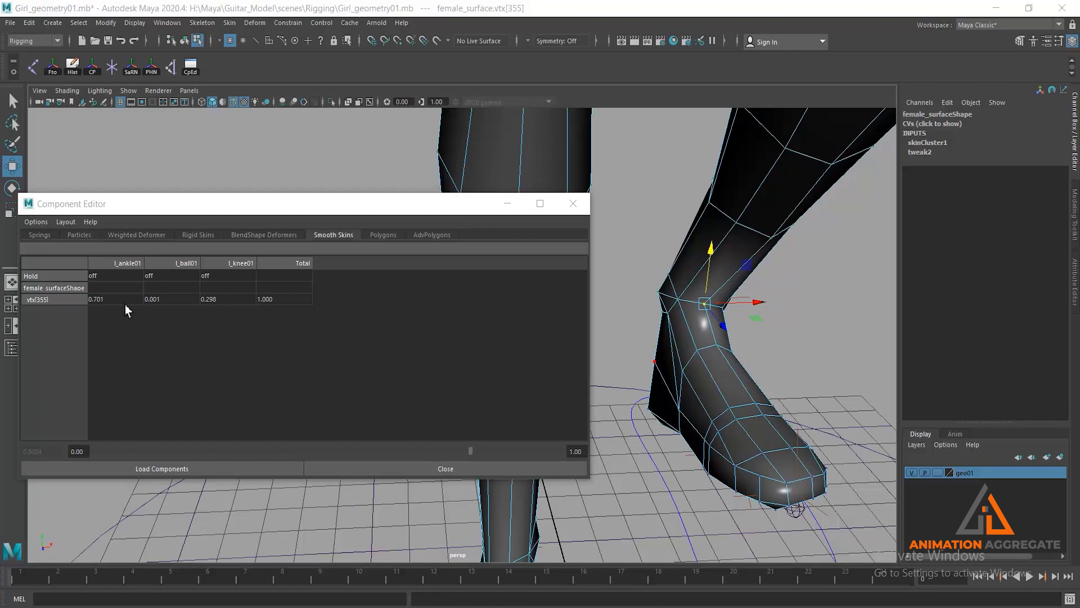
pyautogui.moveTo(425, 448); pyautogui.dragTo(393, 452)
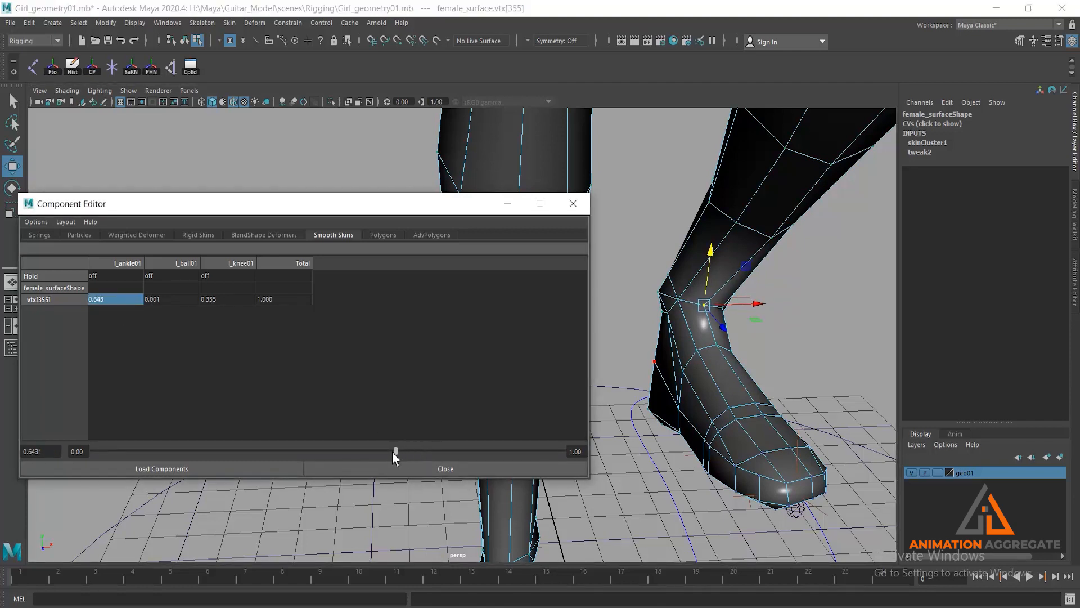
# - Select the inner front vertex of the left ankle and lower its l_ankle01 weight to about 0.598
pyautogui.click(678, 308)
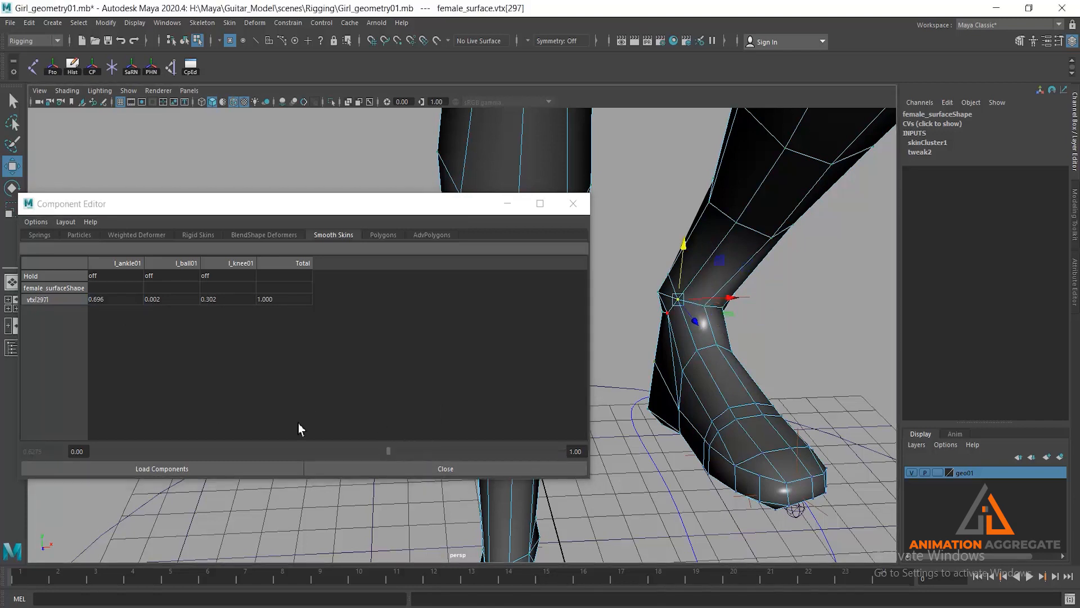
pyautogui.doubleClick(115, 299)
pyautogui.moveTo(418, 454); pyautogui.dragTo(397, 456)
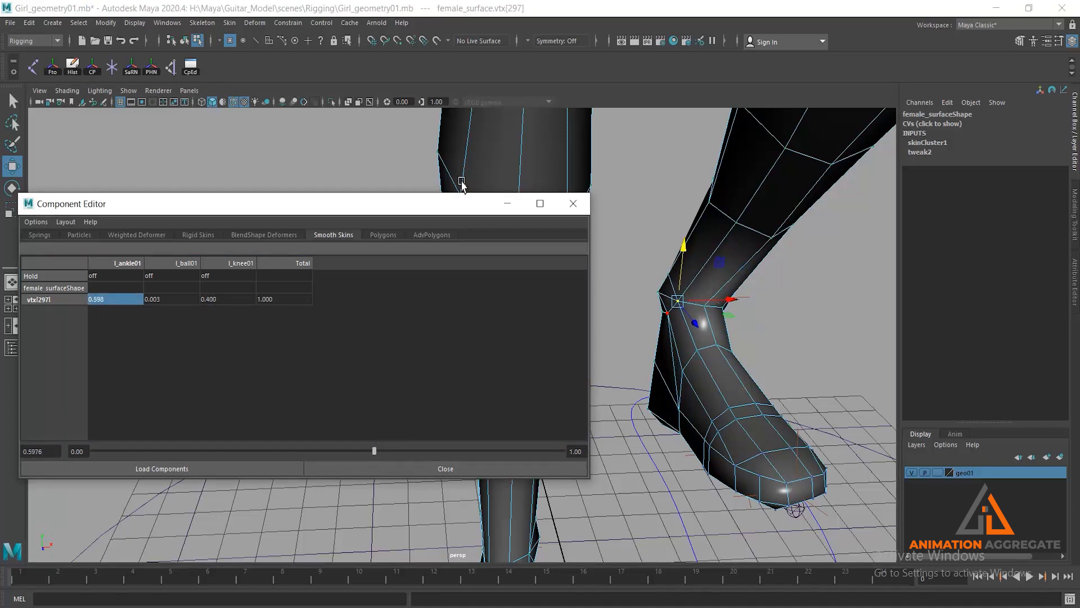
# - Minimize the Component Editor, return to object selection and inspect the raised left leg from the side with nothing selected
pyautogui.click(507, 203)
pyautogui.scroll(-5, 617, 248)
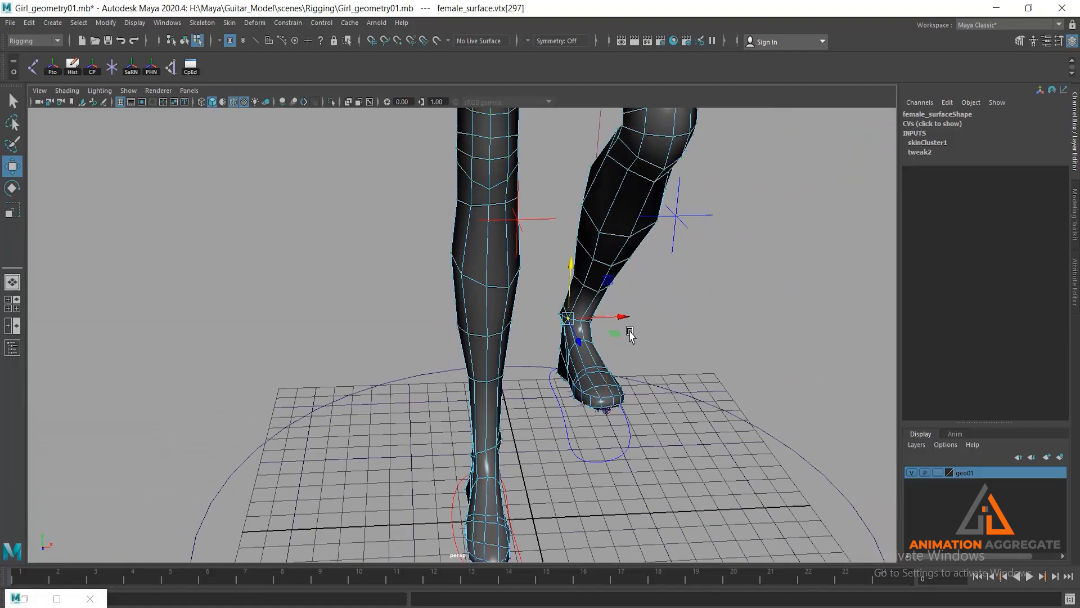
pyautogui.keyDown('alt'); pyautogui.moveTo(629, 331); pyautogui.dragTo(638, 343); pyautogui.keyUp('alt')
pyautogui.click(703, 399)
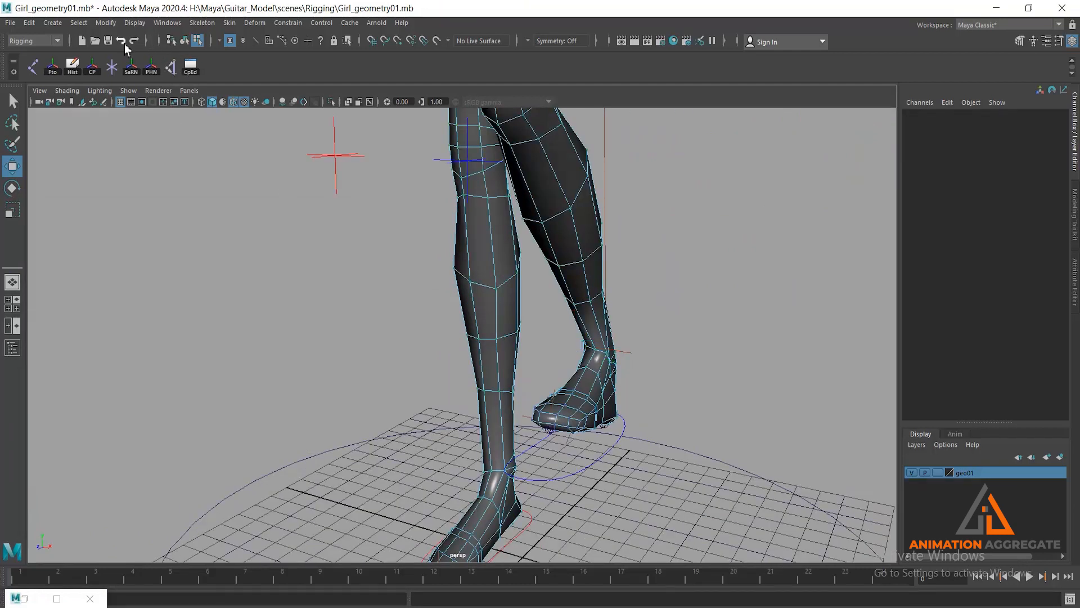
pyautogui.click(185, 42)
pyautogui.scroll(-3, 583, 274)
pyautogui.keyDown('alt'); pyautogui.moveTo(664, 391); pyautogui.dragTo(570, 412); pyautogui.keyUp('alt')
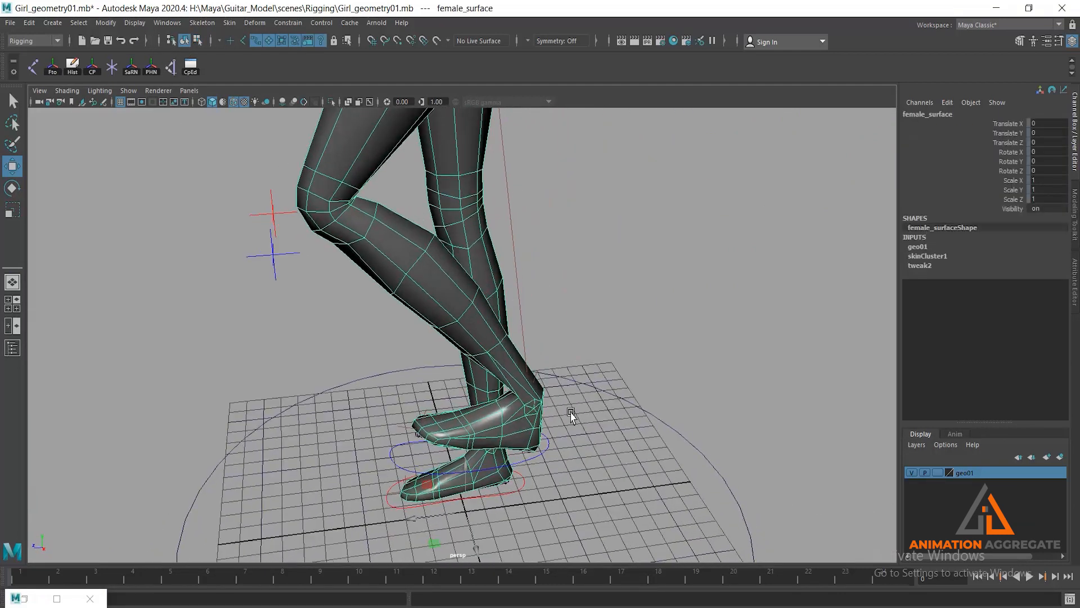
pyautogui.click(541, 465)
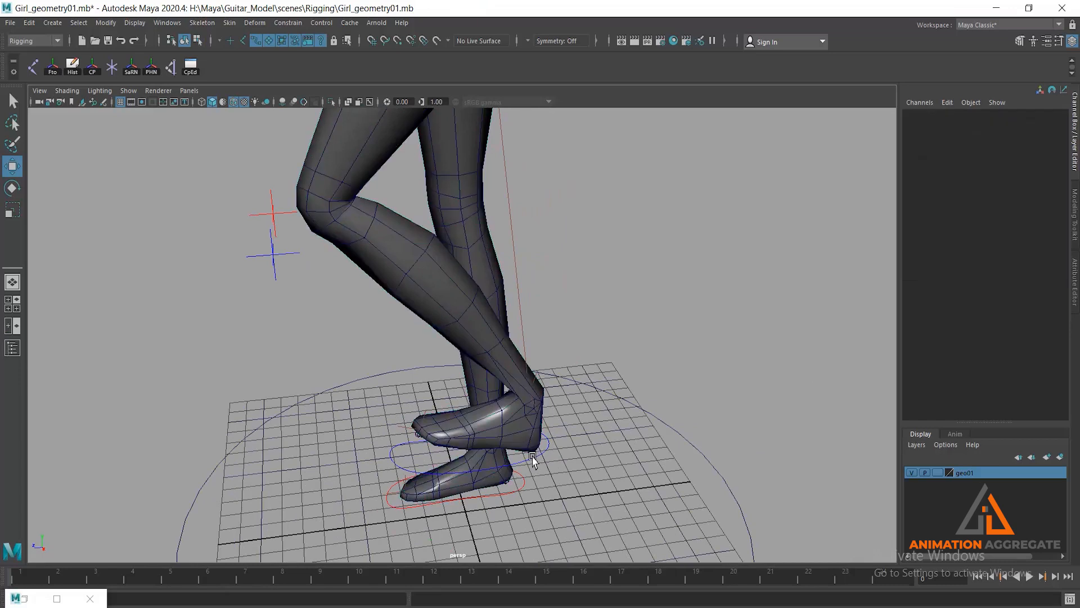
# - Select the left foot control and reset its Heel Roll and Translate Y to 0
pyautogui.click(533, 459)
pyautogui.doubleClick(1046, 218)
pyautogui.write('0')
pyautogui.press('Return')
pyautogui.doubleClick(1046, 133)
pyautogui.write('0')
pyautogui.press('Return')
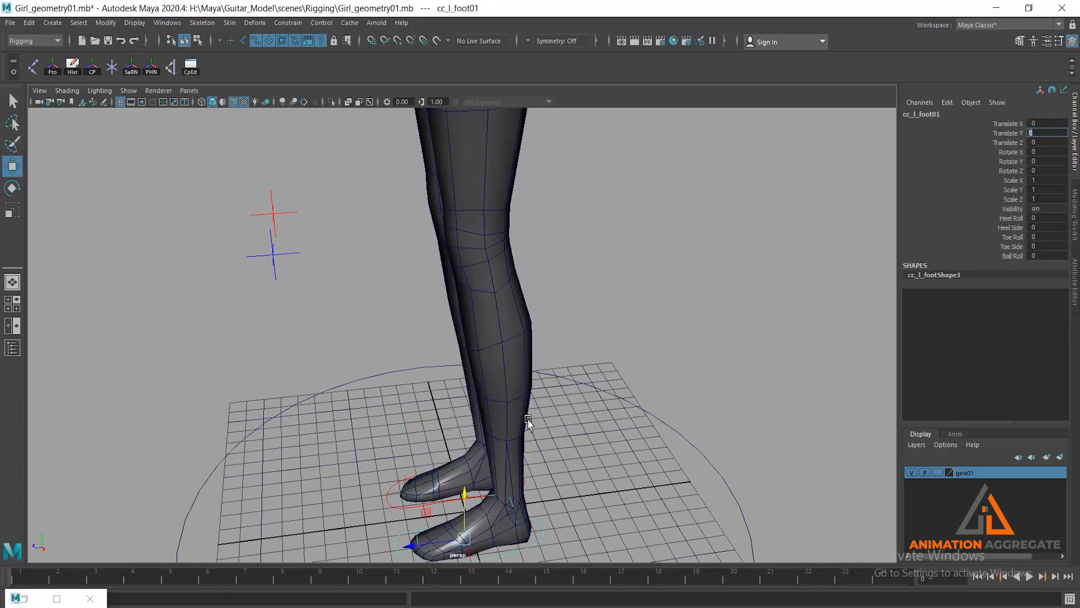
# - Select both foot controls together and set their Heel Roll to about 14.8 to test the ankles
pyautogui.scroll(-4, 569, 490)
pyautogui.keyDown('alt'); pyautogui.moveTo(457, 376); pyautogui.dragTo(485, 308, button='middle'); pyautogui.keyUp('alt')
pyautogui.keyDown('alt'); pyautogui.moveTo(484, 308); pyautogui.dragTo(509, 308); pyautogui.keyUp('alt')
pyautogui.scroll(3, 458, 360)
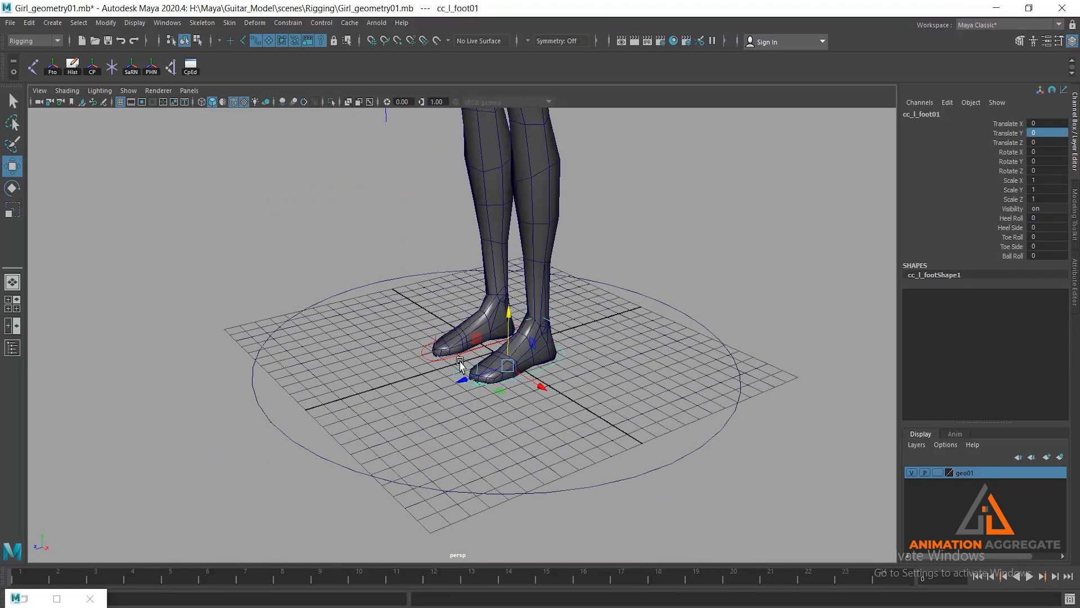
pyautogui.scroll(2, 426, 383)
pyautogui.keyDown('shift'); pyautogui.click(423, 378); pyautogui.keyUp('shift')
pyautogui.keyDown('alt'); pyautogui.moveTo(610, 405); pyautogui.dragTo(636, 366); pyautogui.keyUp('alt')
pyautogui.scroll(2, 536, 411)
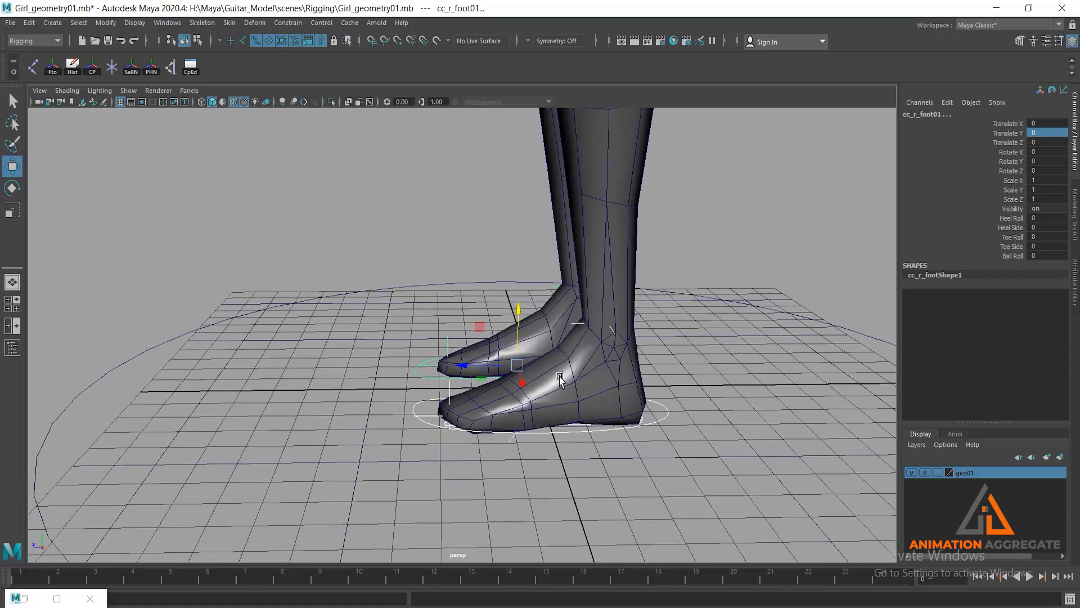
pyautogui.keyDown('alt'); pyautogui.moveTo(537, 411); pyautogui.dragTo(540, 431); pyautogui.keyUp('alt')
pyautogui.click(1011, 218)
pyautogui.moveTo(630, 290); pyautogui.dragTo(803, 287, button='middle')
# - Check both heels and ankles from several angles and reset the Heel Roll of both foot controls to 0
pyautogui.scroll(-5, 672, 254)
pyautogui.keyDown('alt'); pyautogui.moveTo(687, 405); pyautogui.dragTo(560, 353); pyautogui.keyUp('alt')
pyautogui.moveTo(559, 353); pyautogui.dragTo(620, 379, button='middle')
pyautogui.keyDown('alt'); pyautogui.moveTo(619, 378); pyautogui.dragTo(573, 345); pyautogui.keyUp('alt')
pyautogui.moveTo(573, 345); pyautogui.dragTo(596, 344, button='middle')
pyautogui.keyDown('alt'); pyautogui.moveTo(547, 394); pyautogui.dragTo(470, 374); pyautogui.keyUp('alt')
pyautogui.moveTo(425, 356); pyautogui.dragTo(331, 315, button='middle')
pyautogui.doubleClick(1055, 222)
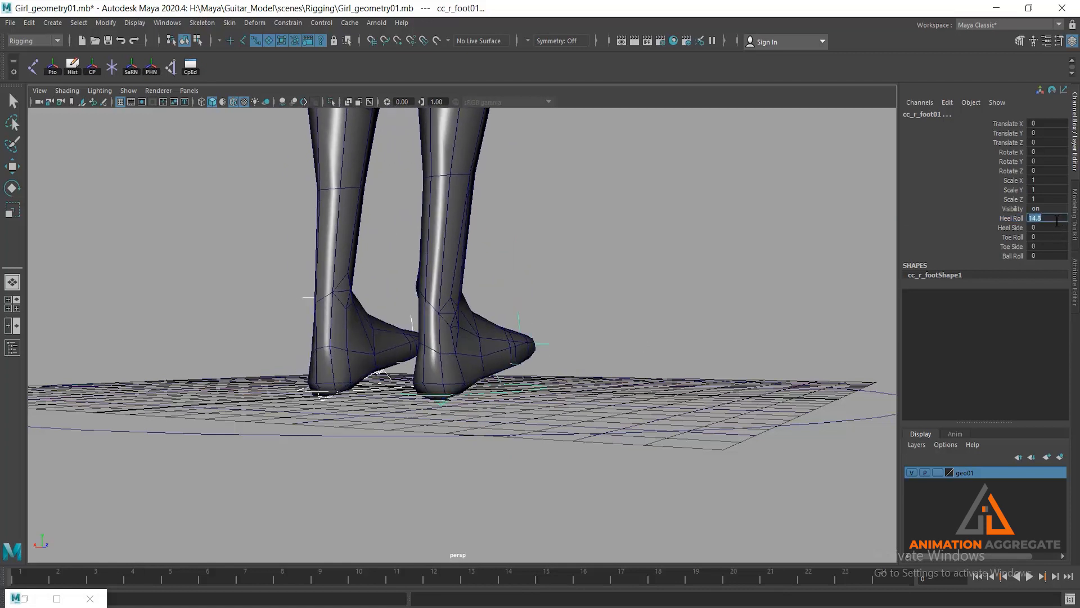
pyautogui.press('Return')
# - Set the Ball Roll of both foot controls to about 49.3 to test the toe bend
pyautogui.keyDown('alt'); pyautogui.moveTo(482, 362); pyautogui.dragTo(309, 338, button='right'); pyautogui.keyUp('alt')
pyautogui.keyDown('alt'); pyautogui.moveTo(309, 337); pyautogui.dragTo(500, 315); pyautogui.keyUp('alt')
pyautogui.keyDown('alt'); pyautogui.moveTo(501, 315); pyautogui.dragTo(669, 320, button='right'); pyautogui.keyUp('alt')
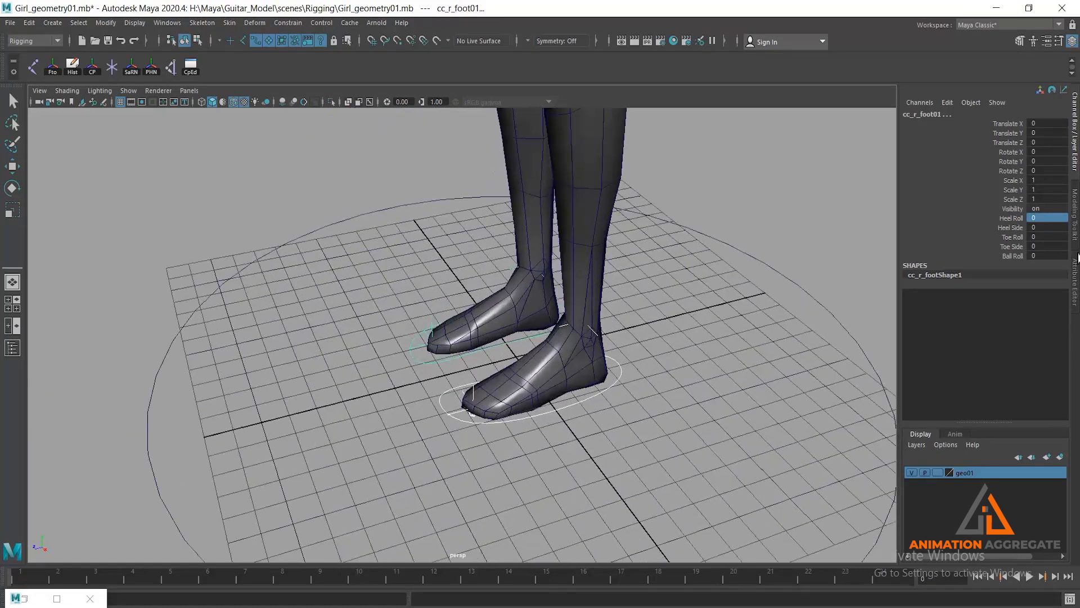
pyautogui.click(1006, 256)
pyautogui.moveTo(619, 304); pyautogui.dragTo(713, 302, button='middle')
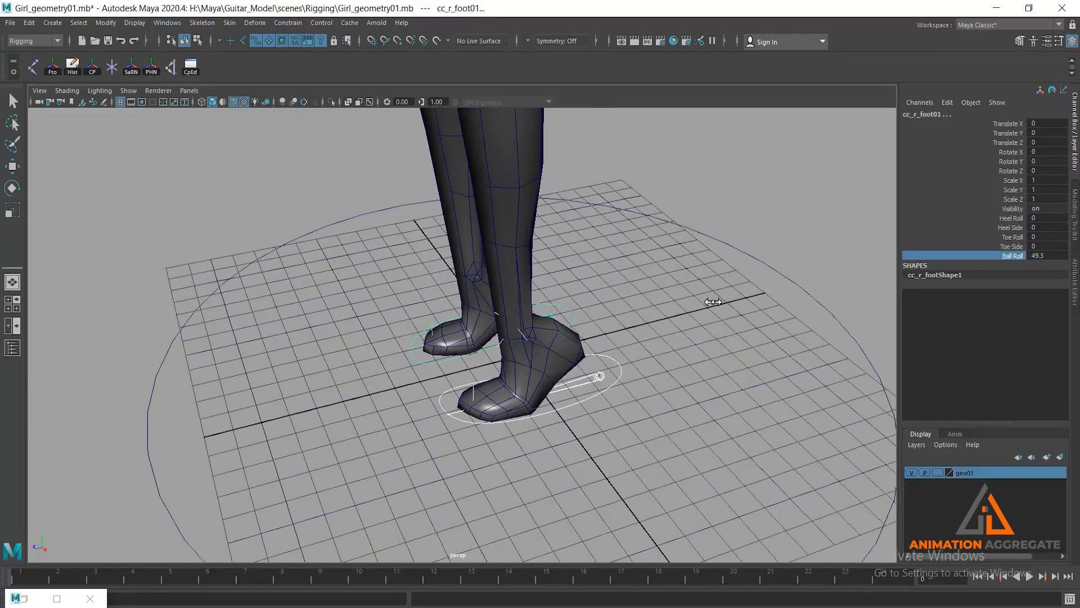
# - Inspect the bent feet from several angles and reset the Ball Roll of both foot controls to 0
pyautogui.keyDown('alt'); pyautogui.moveTo(550, 291); pyautogui.dragTo(499, 241); pyautogui.keyUp('alt')
pyautogui.keyDown('alt'); pyautogui.moveTo(499, 241); pyautogui.dragTo(578, 337, button='right'); pyautogui.keyUp('alt')
pyautogui.moveTo(578, 338); pyautogui.dragTo(530, 336, button='middle')
pyautogui.doubleClick(1047, 255)
pyautogui.write('0')
pyautogui.press('Return')
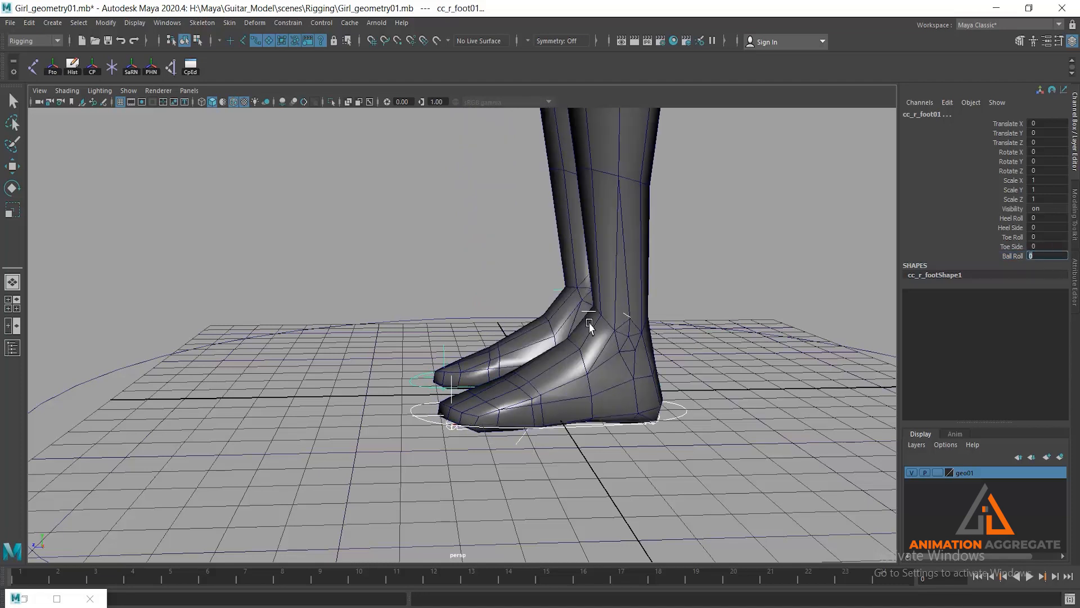
# - Examine both feet and legs in the rest pose from several angles and distances
pyautogui.keyDown('alt'); pyautogui.moveTo(636, 372); pyautogui.dragTo(534, 270, button='right'); pyautogui.keyUp('alt')
pyautogui.keyDown('alt'); pyautogui.moveTo(554, 237); pyautogui.dragTo(556, 294, button='middle'); pyautogui.keyUp('alt')
pyautogui.keyDown('alt'); pyautogui.moveTo(501, 304); pyautogui.dragTo(569, 325); pyautogui.keyUp('alt')
pyautogui.keyDown('alt'); pyautogui.moveTo(541, 272); pyautogui.dragTo(583, 375, button='middle'); pyautogui.keyUp('alt')
pyautogui.keyDown('alt'); pyautogui.moveTo(608, 375); pyautogui.dragTo(583, 300, button='right'); pyautogui.keyUp('alt')
pyautogui.keyDown('alt'); pyautogui.moveTo(504, 363); pyautogui.dragTo(495, 345); pyautogui.keyUp('alt')
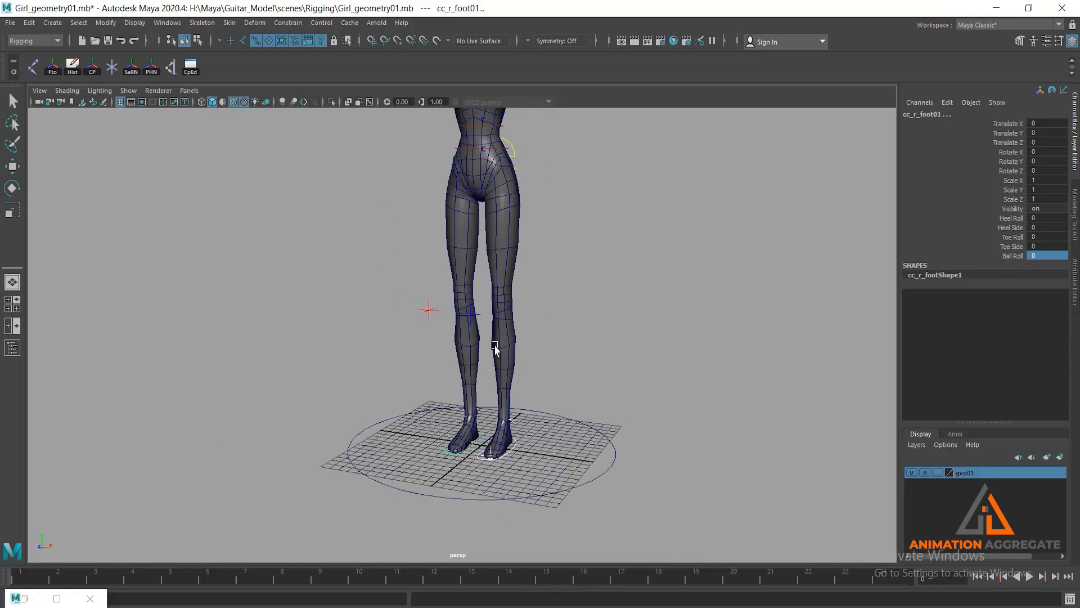
pyautogui.keyDown('alt'); pyautogui.moveTo(588, 342); pyautogui.dragTo(507, 343); pyautogui.keyUp('alt')
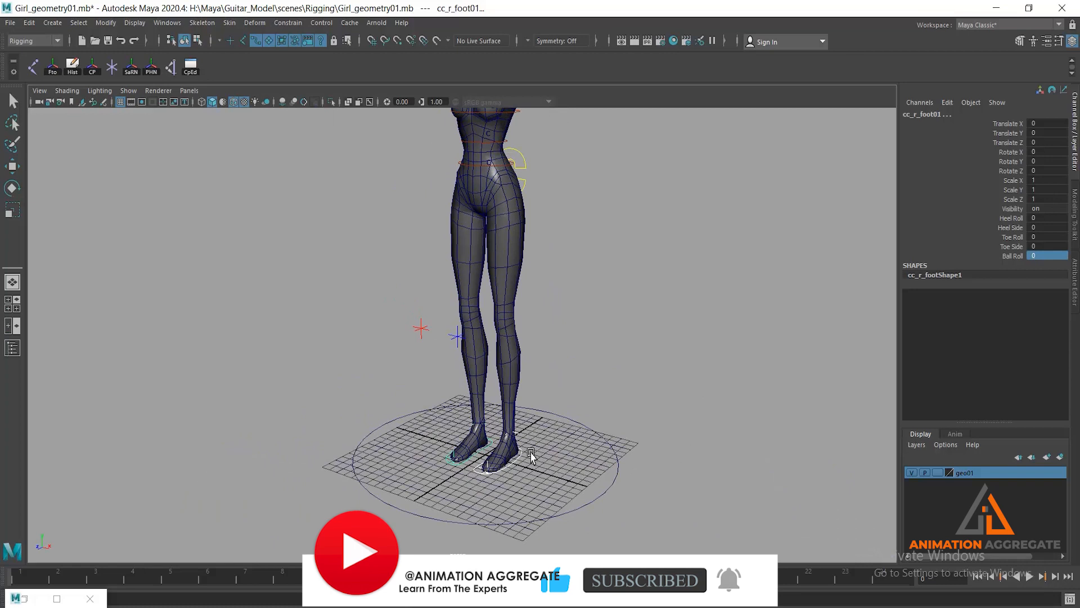
# - Smooth the female mesh with 2 divisions and clear the selection to view the legs
pyautogui.click(524, 225)
pyautogui.press('w')
pyautogui.press('space')
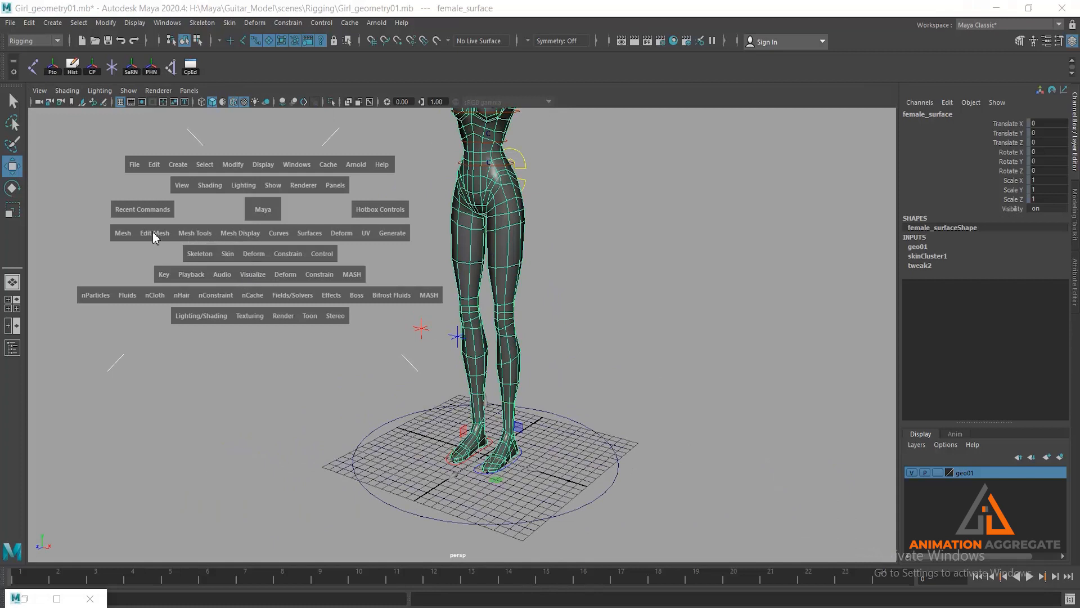
pyautogui.click(121, 234)
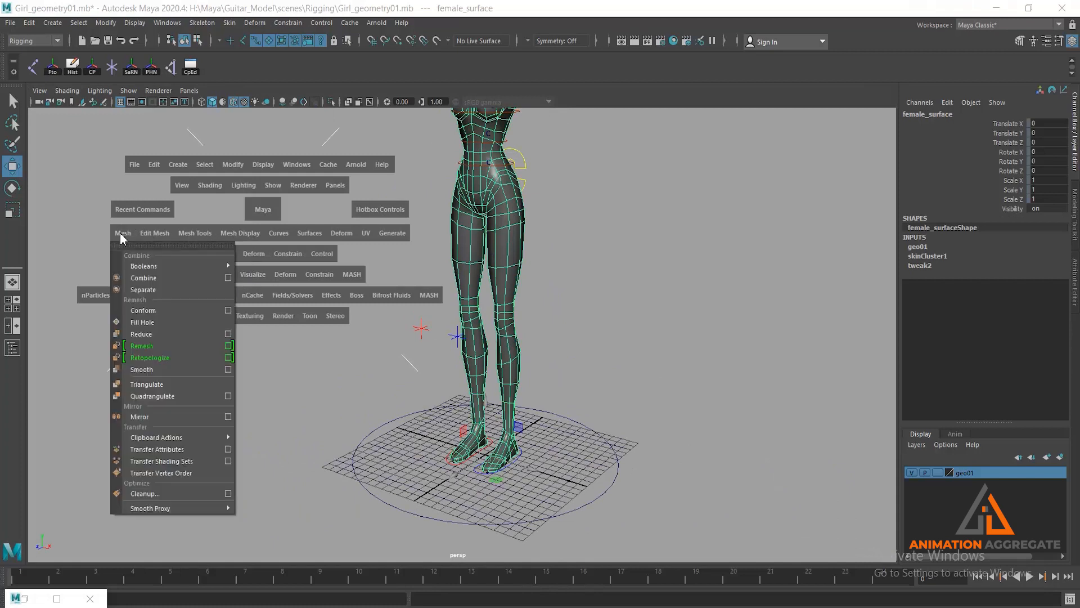
pyautogui.click(139, 367)
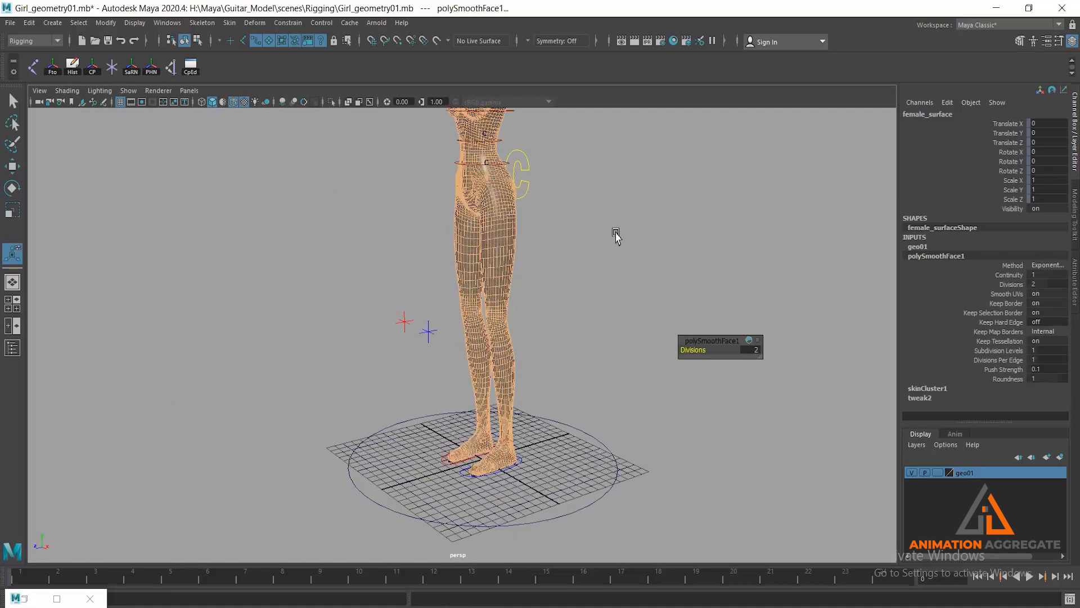
pyautogui.click(537, 289)
pyautogui.scroll(5, 540, 337)
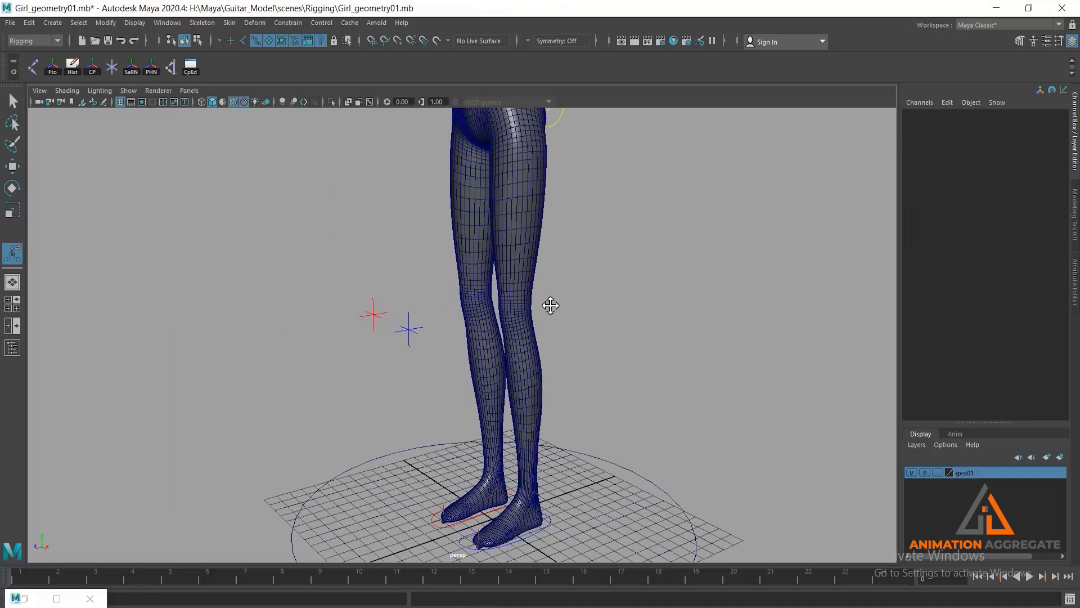
# - Select the left foot control and raise it to a Translate Y of about 8.764 to test the smoothed knee and ankle
pyautogui.scroll(2, 566, 433)
pyautogui.click(564, 498)
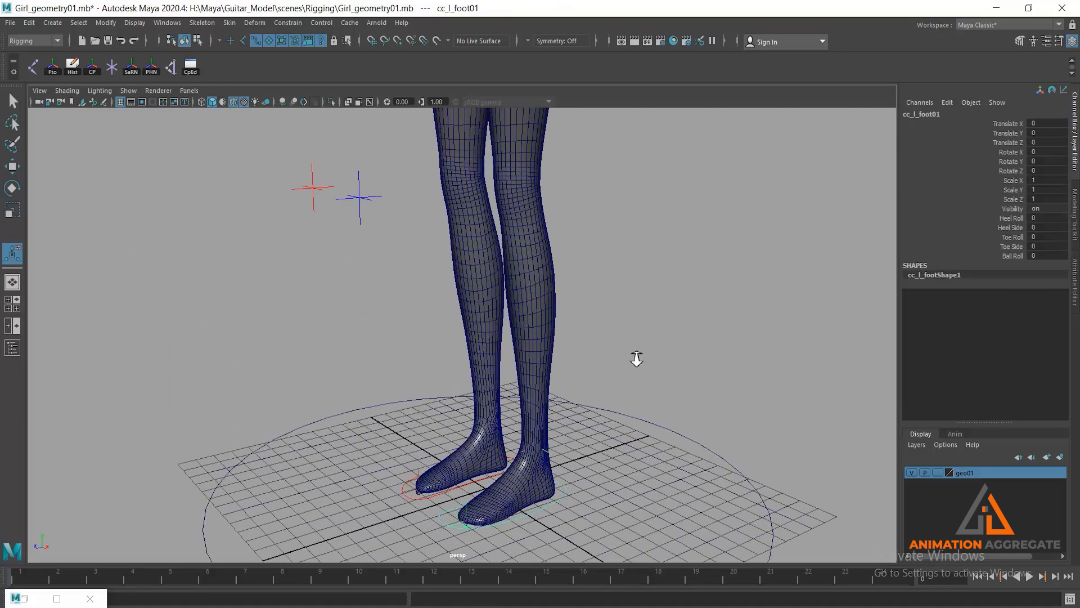
pyautogui.scroll(-4, 634, 357)
pyautogui.press('w')
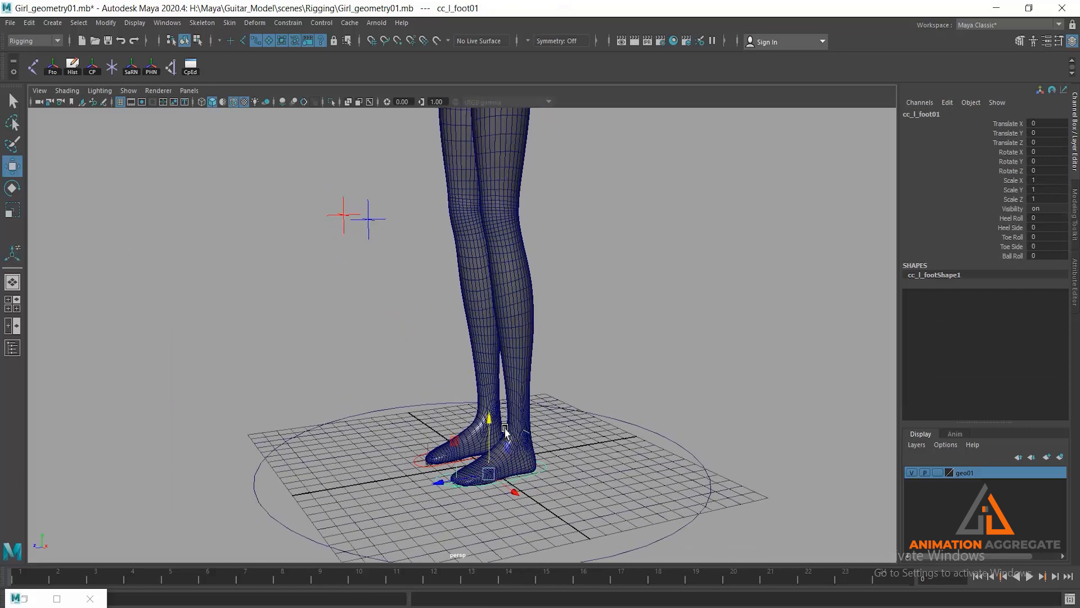
pyautogui.moveTo(489, 420); pyautogui.dragTo(479, 227)
pyautogui.scroll(5, 479, 227)
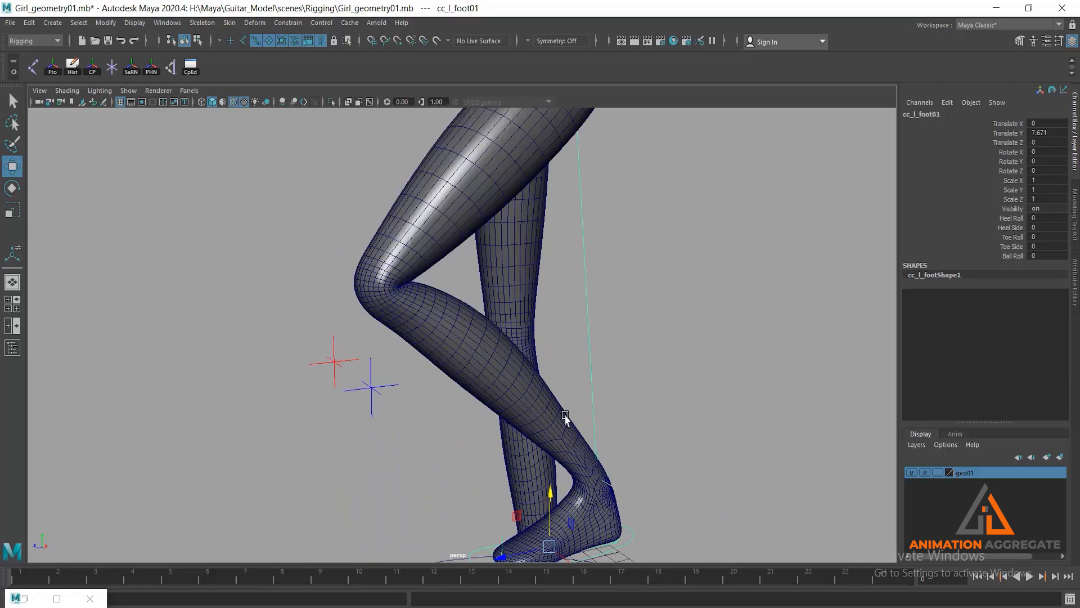
pyautogui.moveTo(556, 495)
pyautogui.mouseDown()
pyautogui.moveTo(544, 453)
pyautogui.moveTo(546, 513)
pyautogui.moveTo(547, 488)
pyautogui.mouseUp()
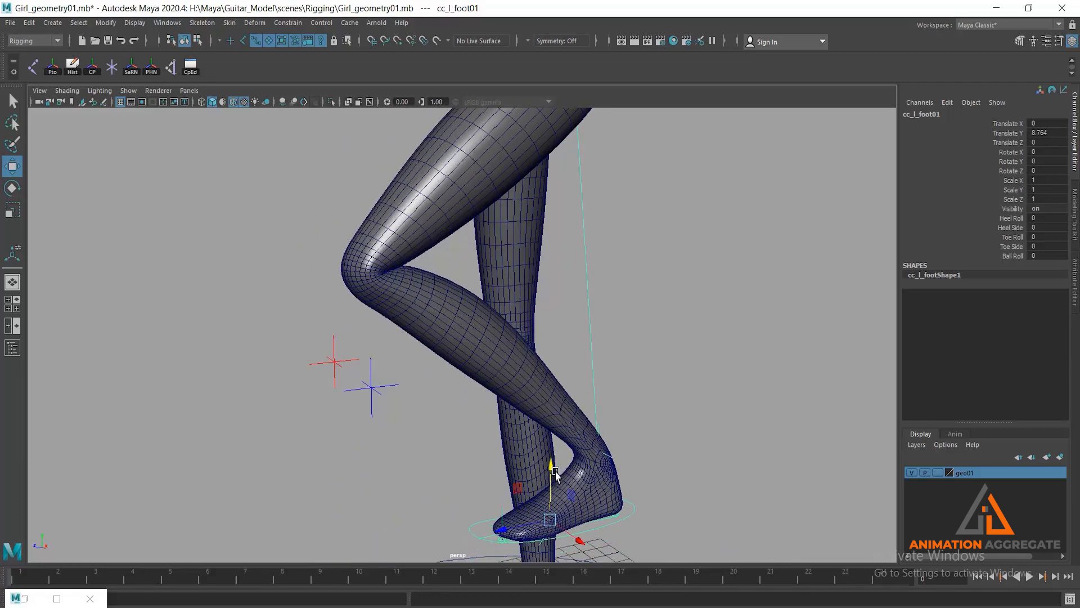
pyautogui.keyDown('alt'); pyautogui.moveTo(549, 509); pyautogui.dragTo(554, 434, button='middle'); pyautogui.keyUp('alt')
# - Select the right foot control and raise it to a Translate Y of about 8.093
pyautogui.click(569, 524)
pyautogui.click(576, 526)
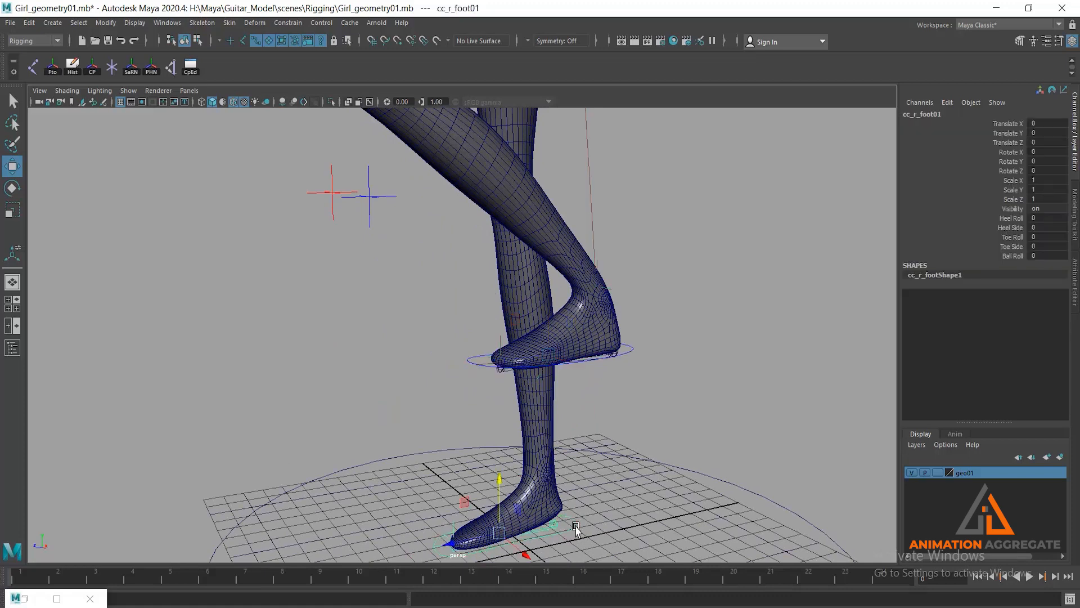
pyautogui.moveTo(499, 477); pyautogui.dragTo(477, 280)
pyautogui.keyDown('alt'); pyautogui.moveTo(477, 280); pyautogui.dragTo(500, 355, button='middle'); pyautogui.keyUp('alt')
pyautogui.keyDown('alt'); pyautogui.moveTo(500, 355); pyautogui.dragTo(405, 274); pyautogui.keyUp('alt')
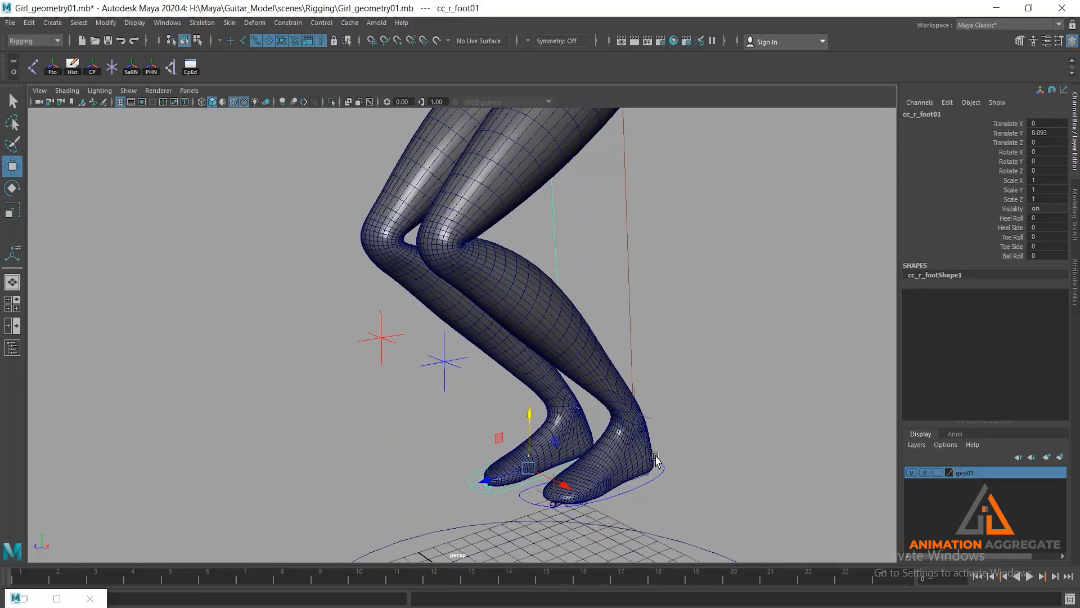
# - Add the left foot control to the selection and reset Translate Y to 0 on both foot controls
pyautogui.keyDown('shift'); pyautogui.click(657, 479); pyautogui.keyUp('shift')
pyautogui.click(1054, 133)
pyautogui.write('0')
pyautogui.press('Return')
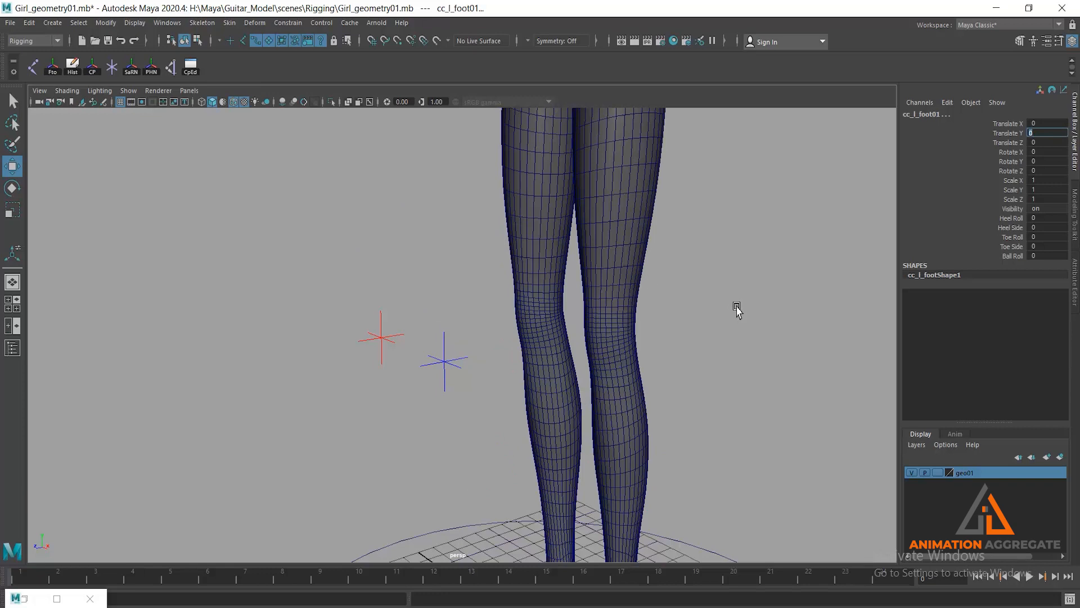
pyautogui.press('Return')
# - Undo the foot control reset, both foot lifts and the mesh smoothing, leaving nothing selected
pyautogui.hotkey('ctrl', 'z')
pyautogui.hotkey('ctrl', 'z')
pyautogui.hotkey('ctrl', 'z')
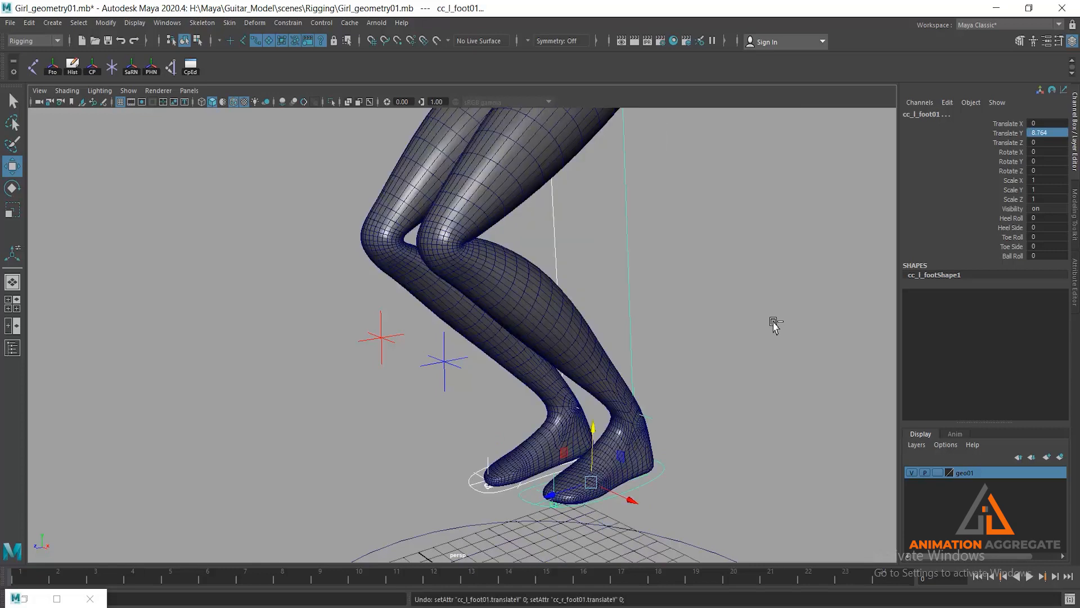
pyautogui.hotkey('ctrl', 'z')
pyautogui.hotkey('ctrl', 'z')
pyautogui.hotkey('ctrl', 'z')
pyautogui.hotkey('ctrl', 'z')
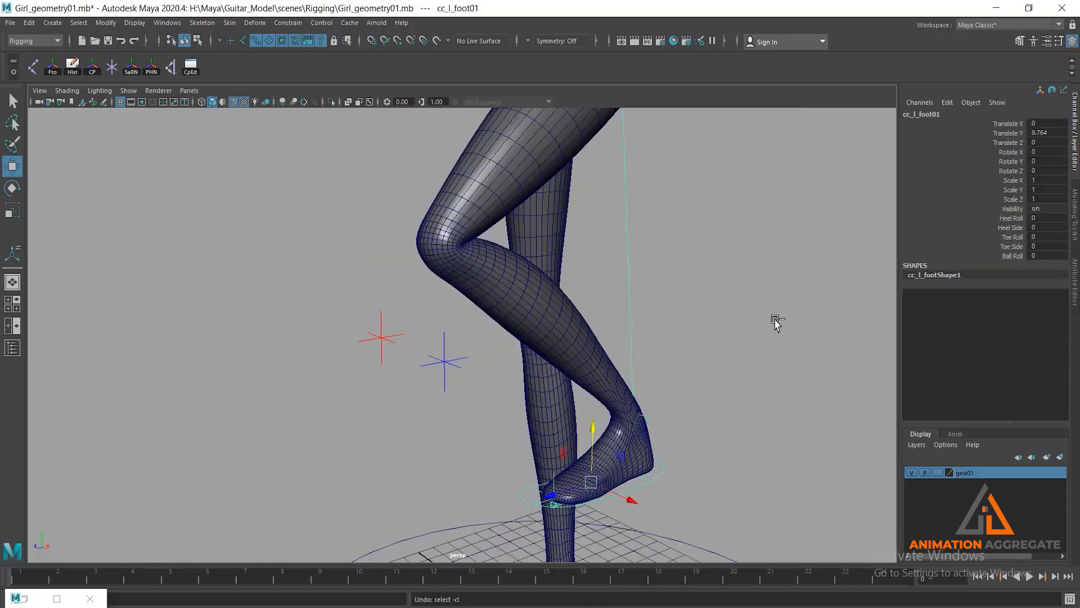
pyautogui.hotkey('ctrl', 'z')
pyautogui.hotkey('ctrl', 'z')
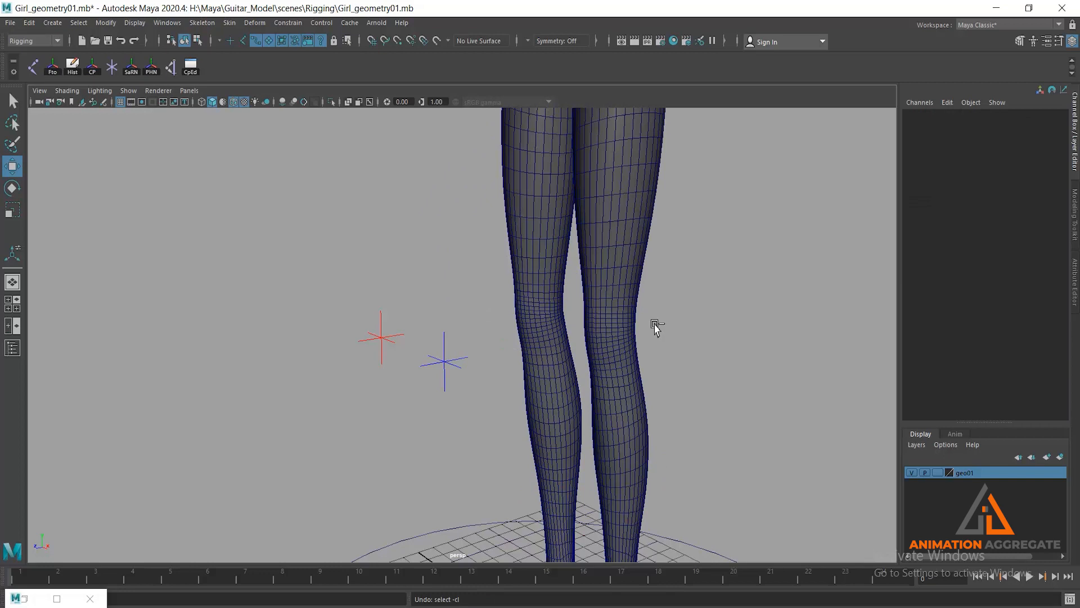
pyautogui.hotkey('ctrl', 'z')
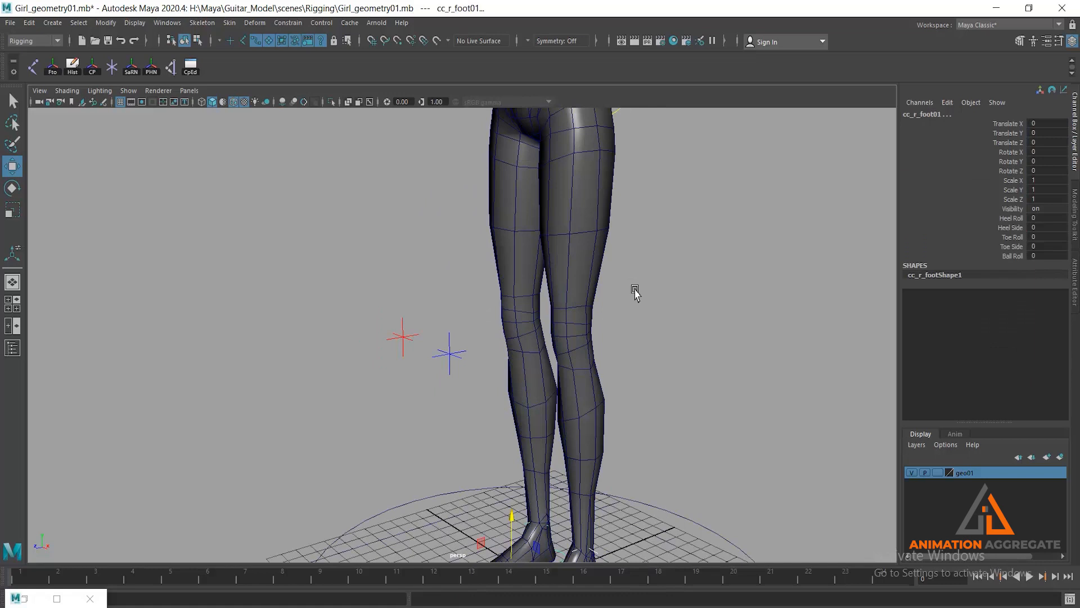
pyautogui.click(726, 316)
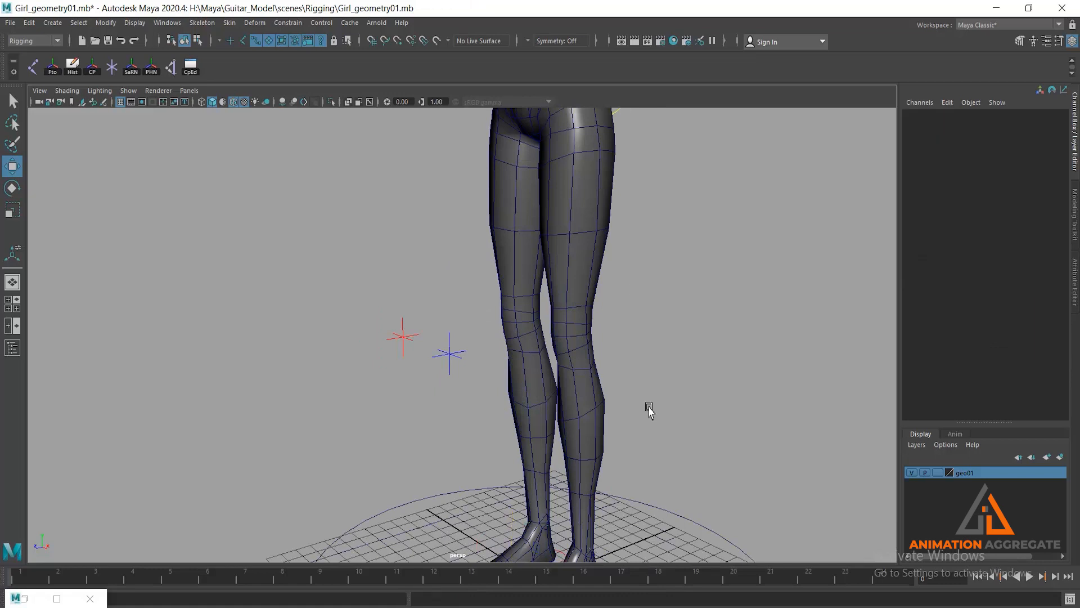
# - Select the female body mesh and mirror its skin weights across YZ, positive to negative, using closest point on surface and closest joint
pyautogui.keyDown('alt'); pyautogui.moveTo(681, 421); pyautogui.dragTo(619, 335, button='right'); pyautogui.keyUp('alt')
pyautogui.keyDown('alt'); pyautogui.moveTo(629, 360); pyautogui.dragTo(624, 388, button='middle'); pyautogui.keyUp('alt')
pyautogui.keyDown('alt'); pyautogui.moveTo(612, 388); pyautogui.dragTo(621, 367); pyautogui.keyUp('alt')
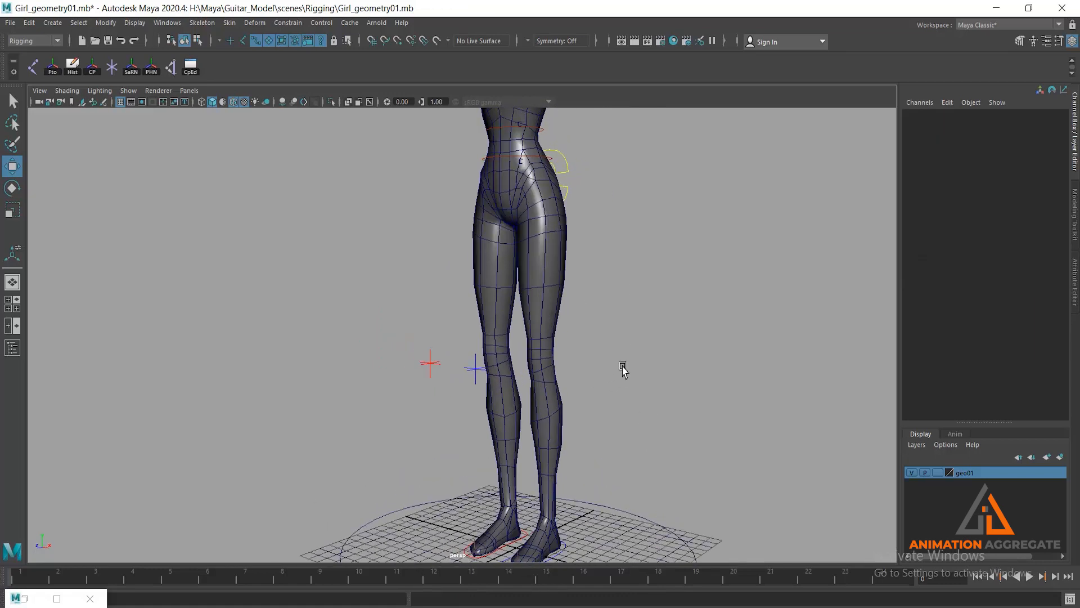
pyautogui.keyDown('alt'); pyautogui.moveTo(577, 336); pyautogui.dragTo(590, 357, button='right'); pyautogui.keyUp('alt')
pyautogui.keyDown('alt'); pyautogui.moveTo(590, 357); pyautogui.dragTo(592, 376); pyautogui.keyUp('alt')
pyautogui.keyDown('alt'); pyautogui.moveTo(601, 376); pyautogui.dragTo(557, 338, button='middle'); pyautogui.keyUp('alt')
pyautogui.click(527, 267)
pyautogui.keyDown('alt'); pyautogui.moveTo(539, 332); pyautogui.dragTo(589, 379); pyautogui.keyUp('alt')
pyautogui.keyDown('alt'); pyautogui.moveTo(589, 379); pyautogui.dragTo(567, 335, button='right'); pyautogui.keyUp('alt')
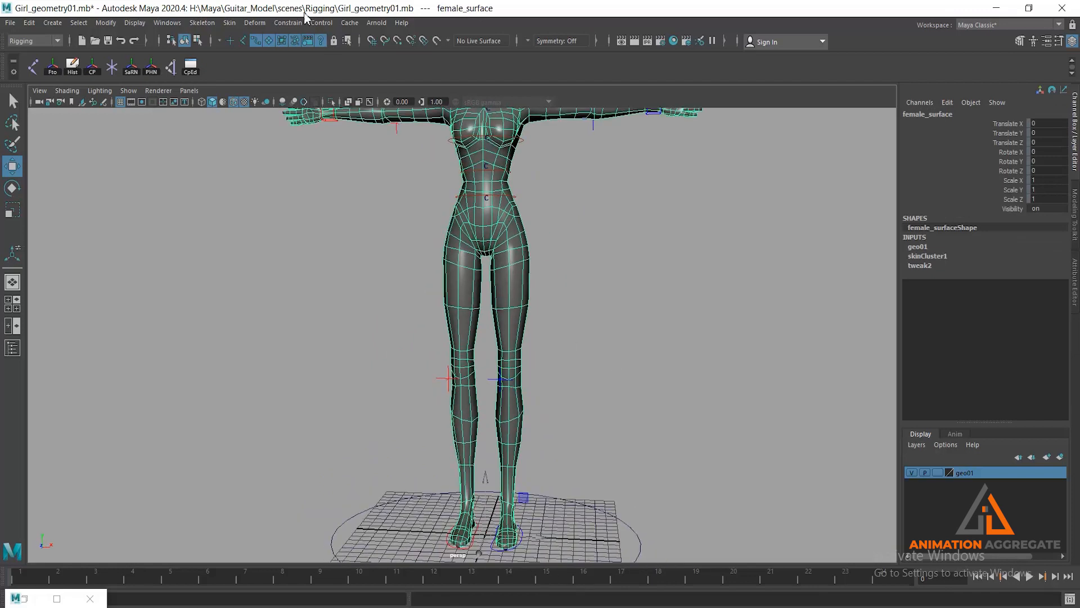
pyautogui.click(230, 22)
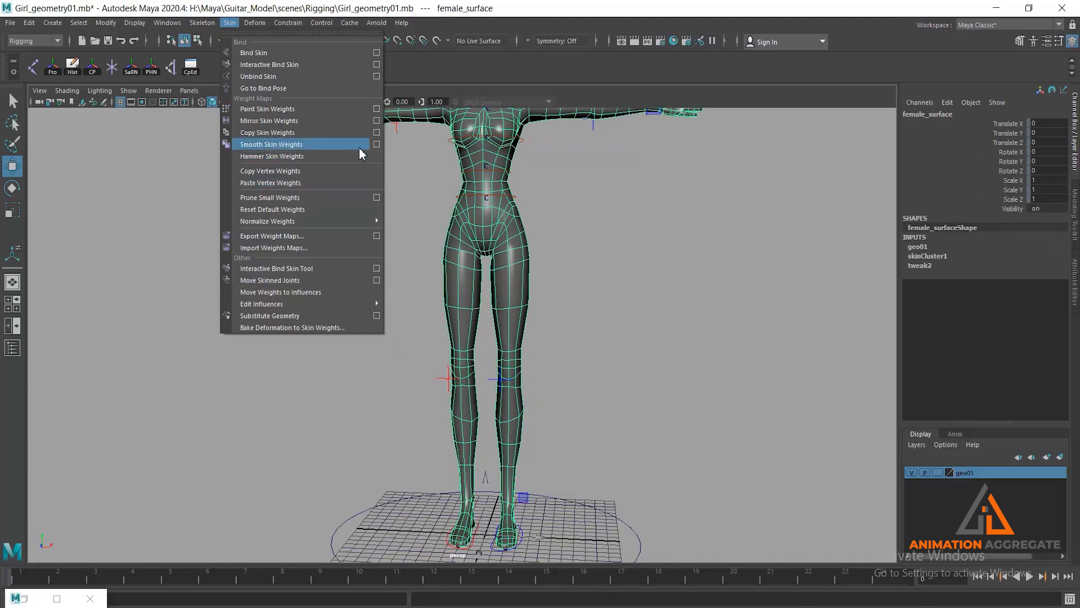
pyautogui.click(377, 121)
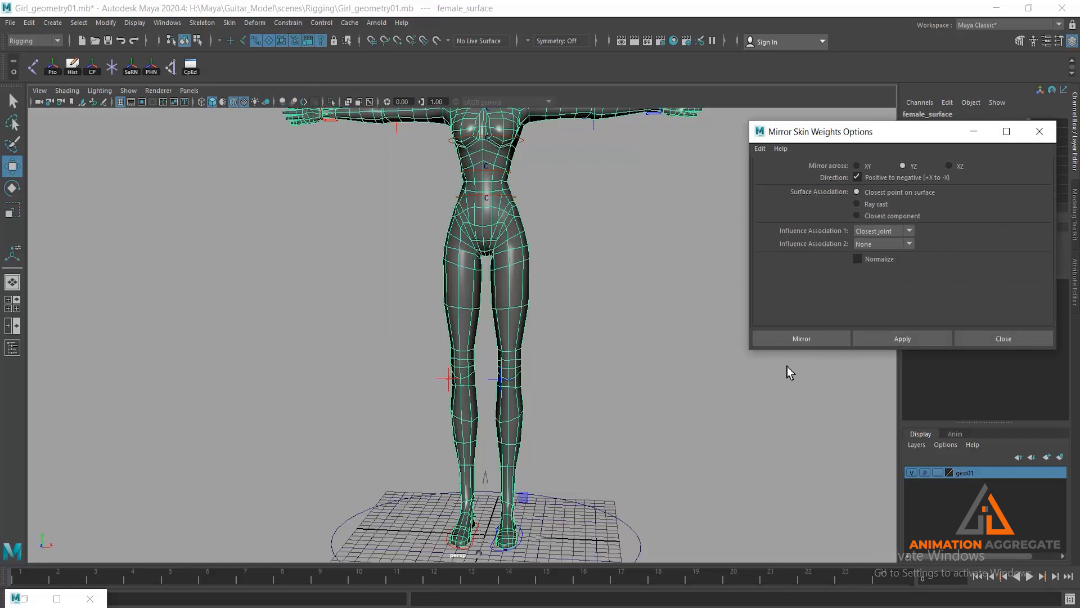
pyautogui.click(802, 339)
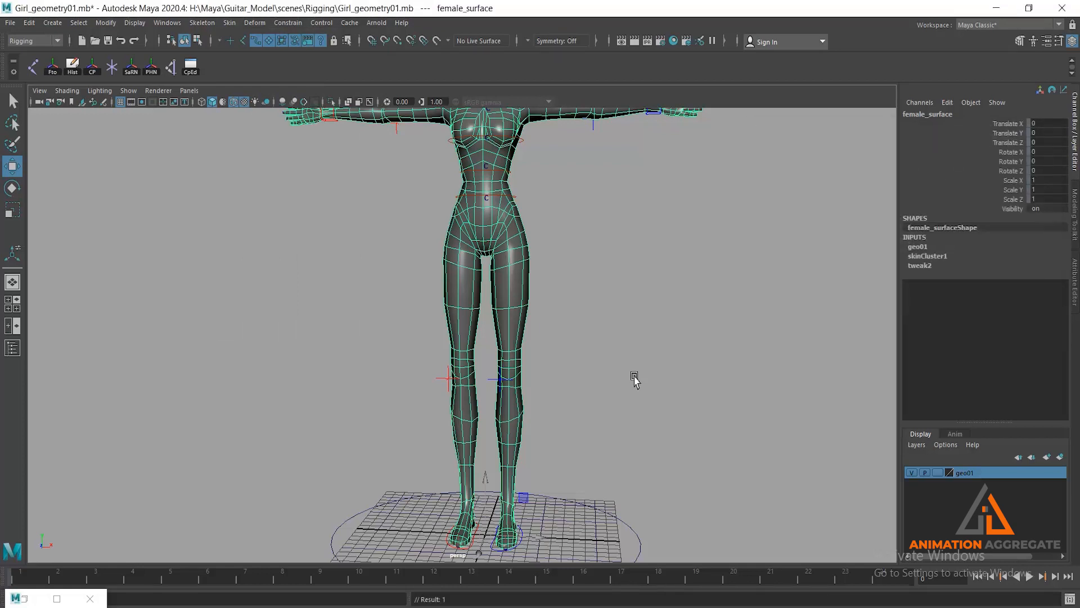
# - Select the right foot control and raise it to a Translate Y of about 10.413 to test the mirrored leg weights
pyautogui.keyDown('alt'); pyautogui.moveTo(639, 380); pyautogui.dragTo(597, 365); pyautogui.keyUp('alt')
pyautogui.keyDown('alt'); pyautogui.moveTo(597, 366); pyautogui.dragTo(527, 248, button='middle'); pyautogui.keyUp('alt')
pyautogui.scroll(3, 527, 249)
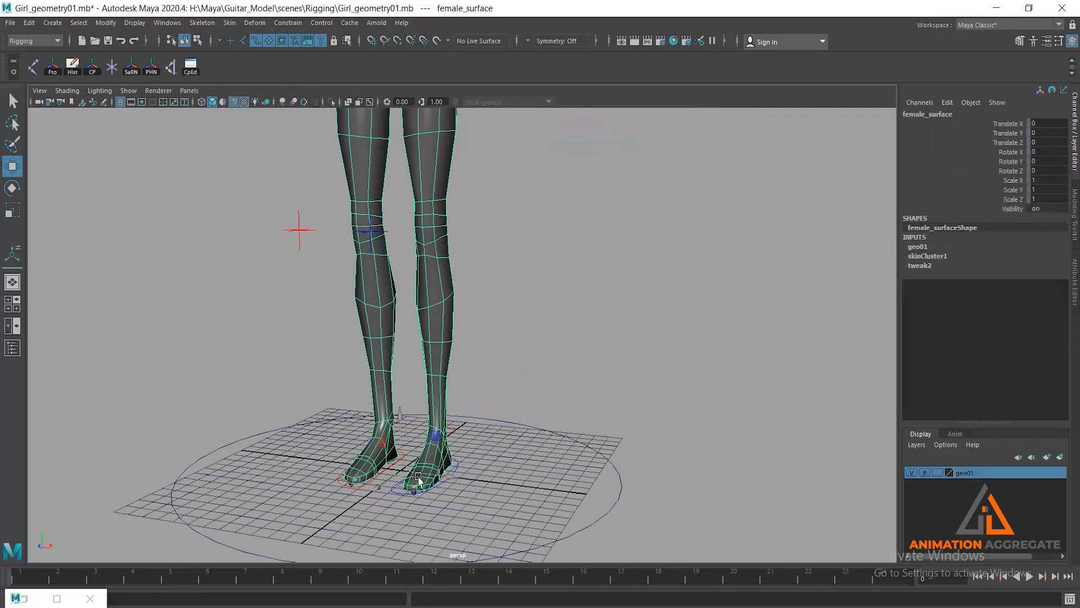
pyautogui.click(385, 477)
pyautogui.click(386, 471)
pyautogui.scroll(4, 426, 306)
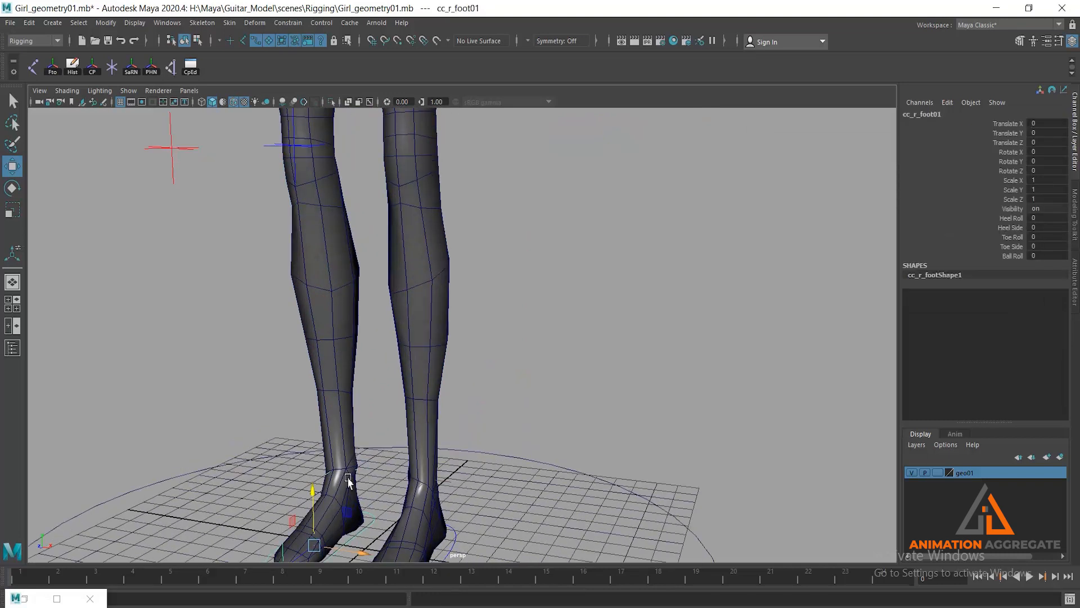
pyautogui.moveTo(312, 499); pyautogui.dragTo(300, 295)
pyautogui.keyDown('alt'); pyautogui.moveTo(394, 239); pyautogui.dragTo(528, 430, button='middle'); pyautogui.keyUp('alt')
pyautogui.keyDown('alt'); pyautogui.moveTo(529, 430); pyautogui.dragTo(444, 363); pyautogui.keyUp('alt')
pyautogui.moveTo(466, 453); pyautogui.dragTo(471, 383)
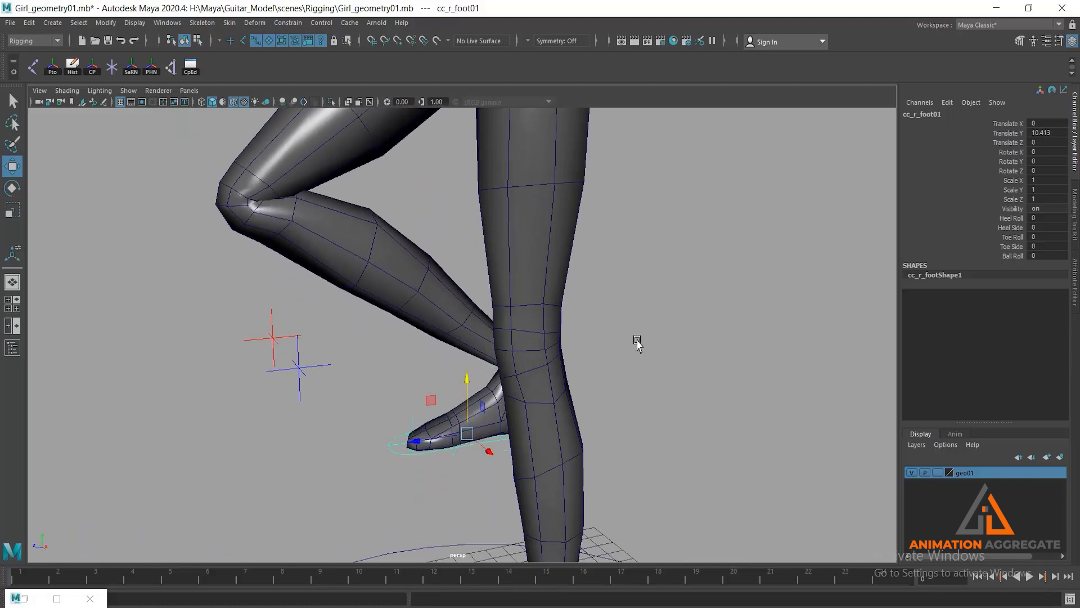
# - Undo the right foot lift and clear the selection
pyautogui.hotkey('ctrl', 'z')
pyautogui.hotkey('ctrl', 'z')
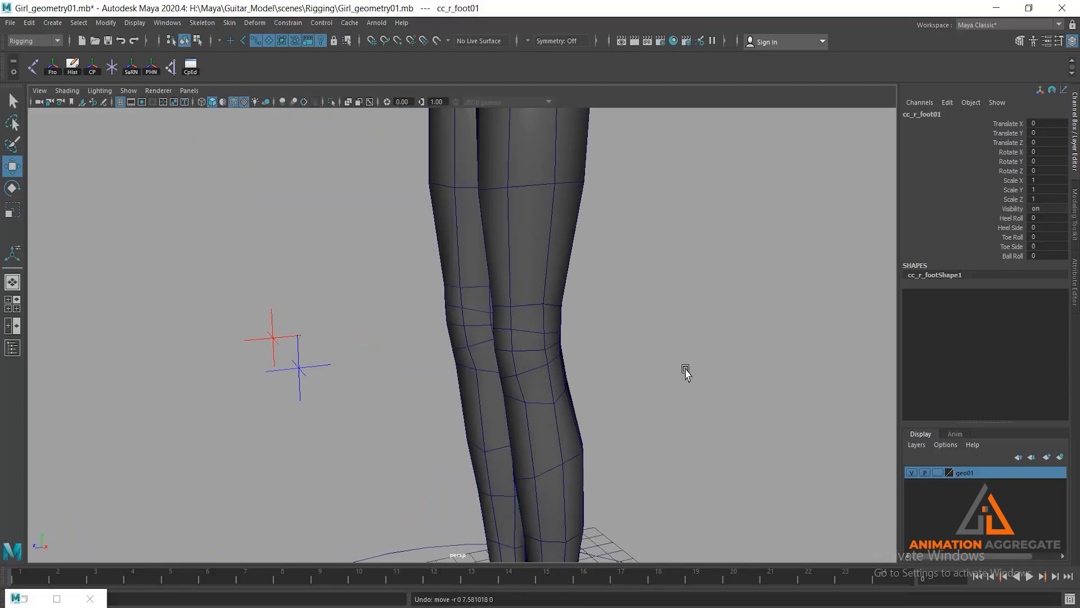
pyautogui.keyDown('alt'); pyautogui.moveTo(685, 368); pyautogui.dragTo(616, 282, button='right'); pyautogui.keyUp('alt')
pyautogui.keyDown('alt'); pyautogui.moveTo(599, 385); pyautogui.dragTo(589, 379, button='middle'); pyautogui.keyUp('alt')
pyautogui.keyDown('alt'); pyautogui.moveTo(593, 360); pyautogui.dragTo(589, 360); pyautogui.keyUp('alt')
pyautogui.click(535, 313)
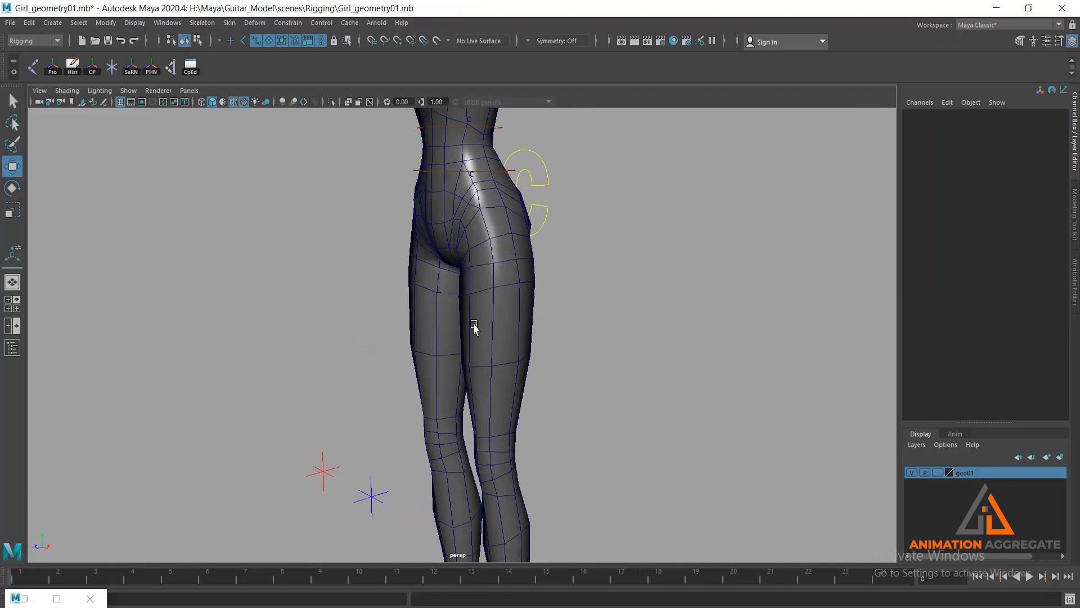
# - Select the hip sway control, move it about 0.94 units along X to test the hip deformation, and undo the move
pyautogui.keyDown('alt'); pyautogui.moveTo(467, 251); pyautogui.dragTo(463, 330, button='middle'); pyautogui.keyUp('alt')
pyautogui.keyDown('alt'); pyautogui.moveTo(463, 330); pyautogui.dragTo(480, 325); pyautogui.keyUp('alt')
pyautogui.scroll(3, 480, 324)
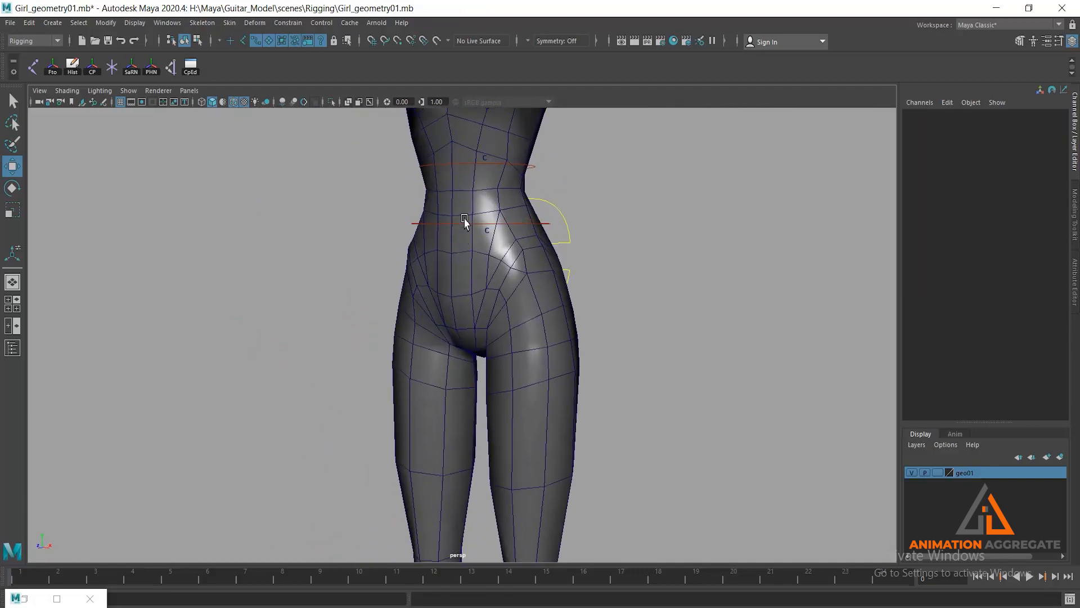
pyautogui.click(465, 222)
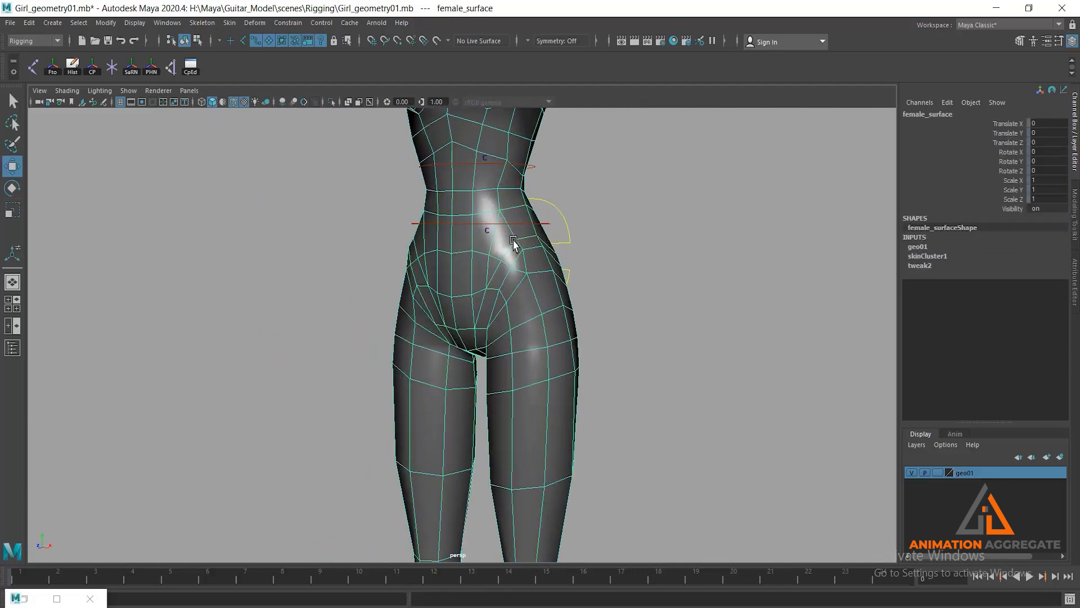
pyautogui.click(460, 224)
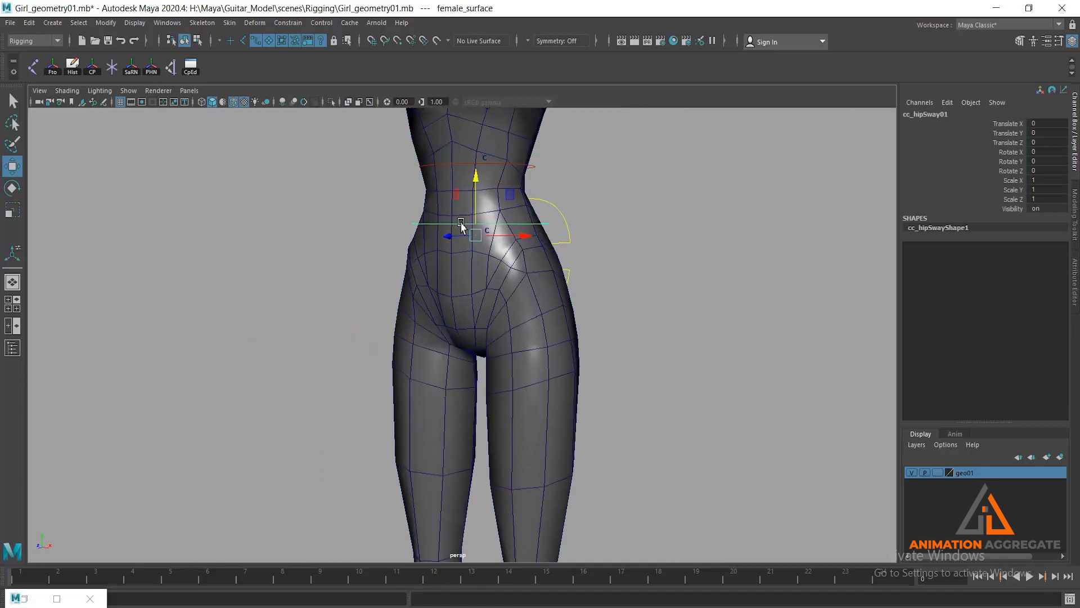
pyautogui.scroll(-2, 509, 292)
pyautogui.moveTo(534, 265)
pyautogui.mouseDown()
pyautogui.moveTo(577, 262)
pyautogui.moveTo(501, 265)
pyautogui.moveTo(551, 265)
pyautogui.mouseUp()
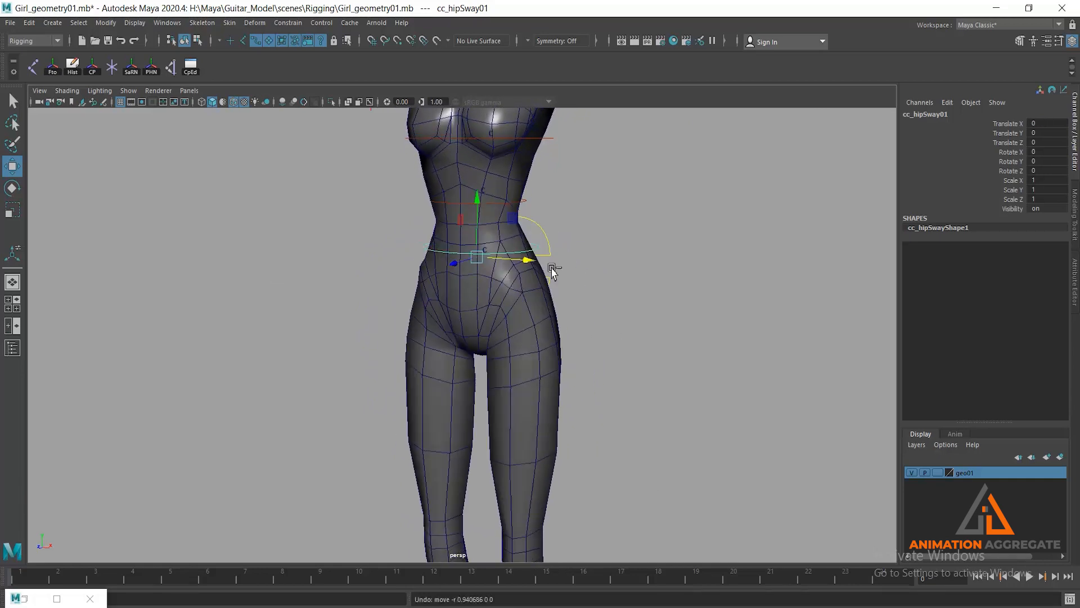
pyautogui.hotkey('ctrl', 'z')
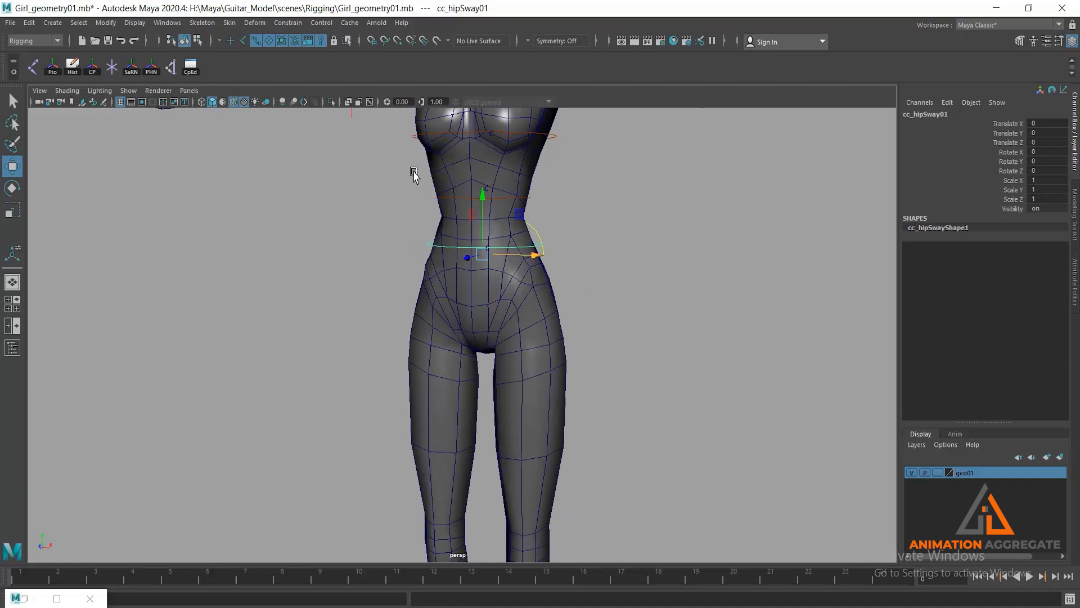
# - Display the joints through the mesh, switch to the front view and turn on component selection mode
pyautogui.click(369, 102)
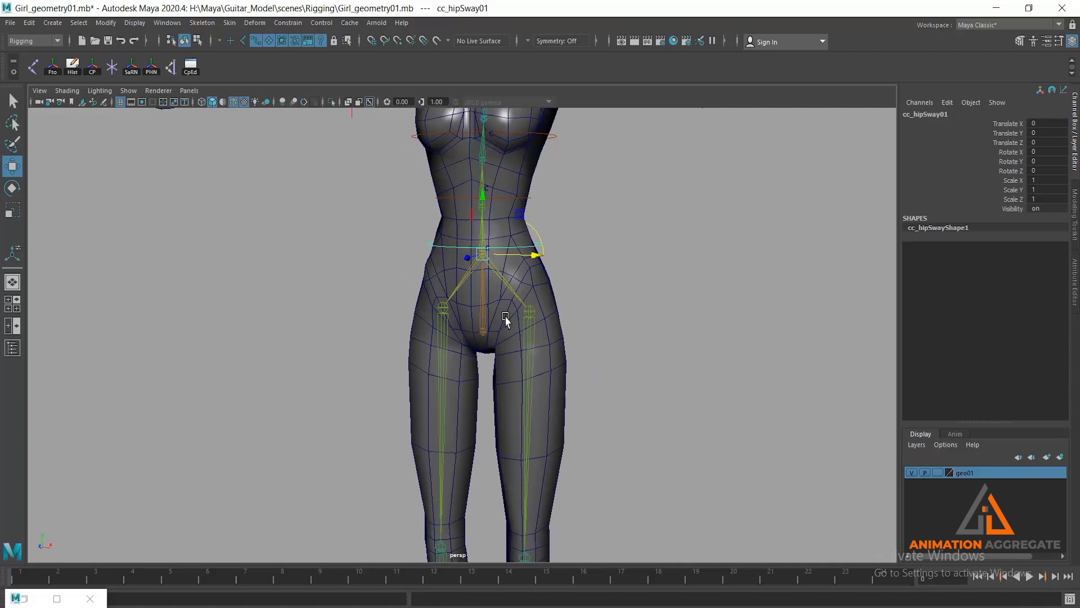
pyautogui.scroll(-3, 534, 369)
pyautogui.press('space')
pyautogui.press('space')
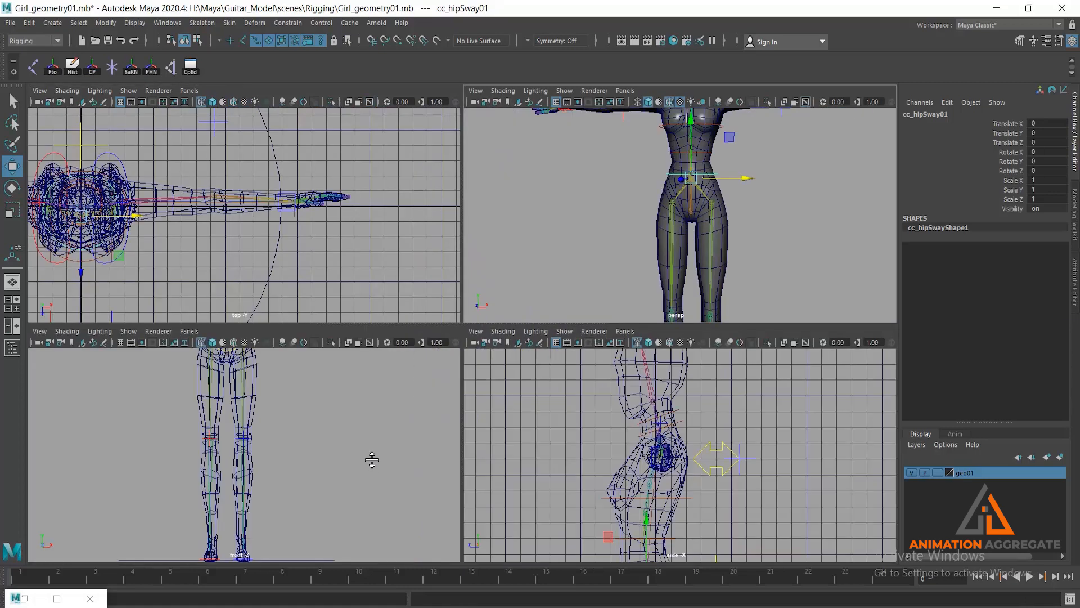
pyautogui.keyDown('alt'); pyautogui.moveTo(470, 385); pyautogui.dragTo(472, 445, button='middle'); pyautogui.keyUp('alt')
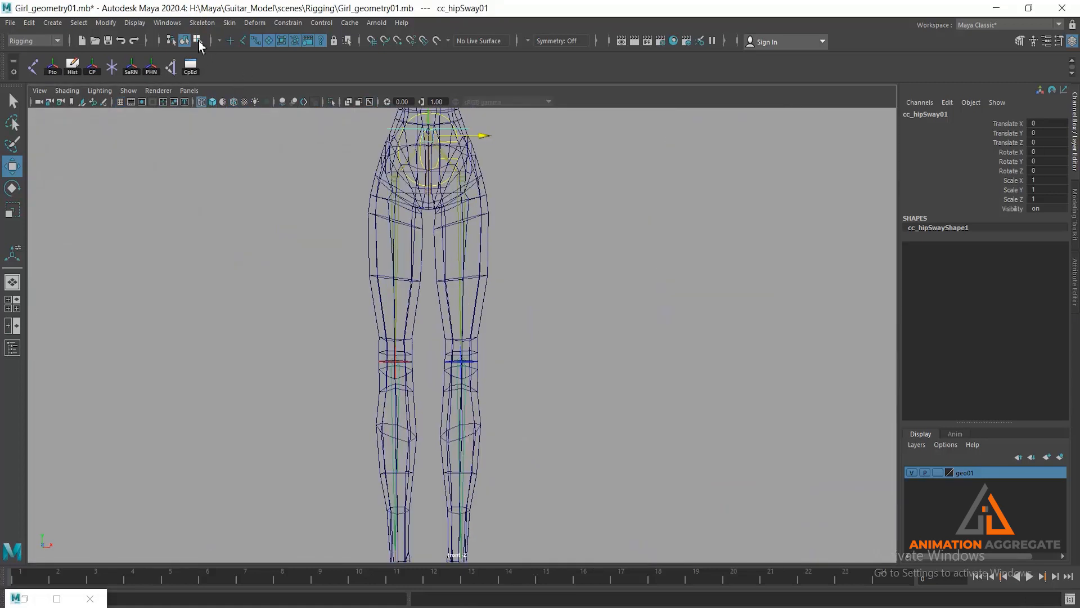
pyautogui.click(197, 39)
pyautogui.scroll(-5, 489, 251)
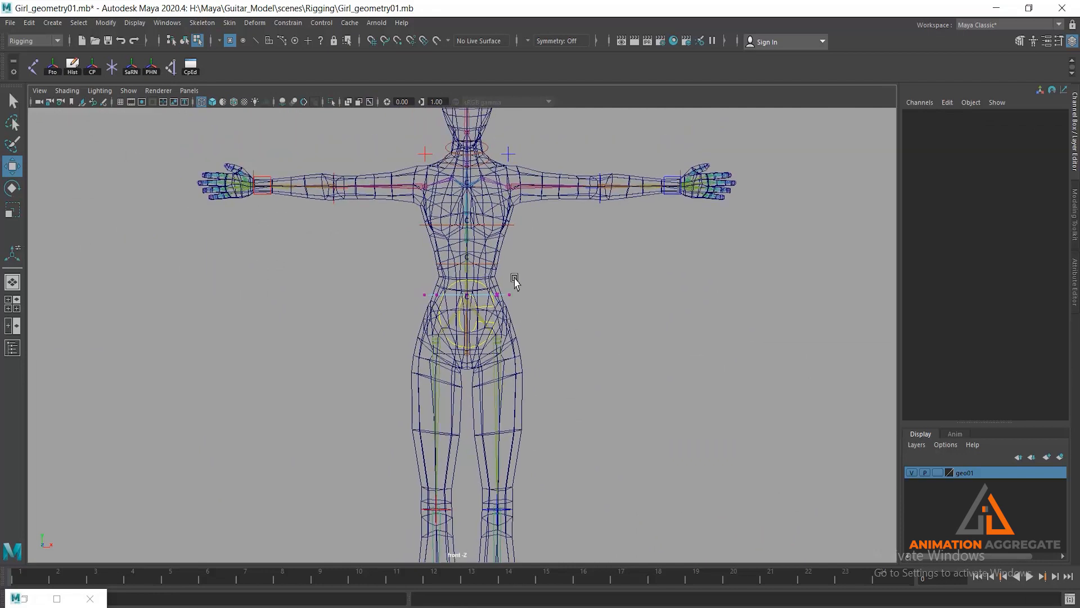
pyautogui.click(12, 123)
pyautogui.scroll(-1, 510, 236)
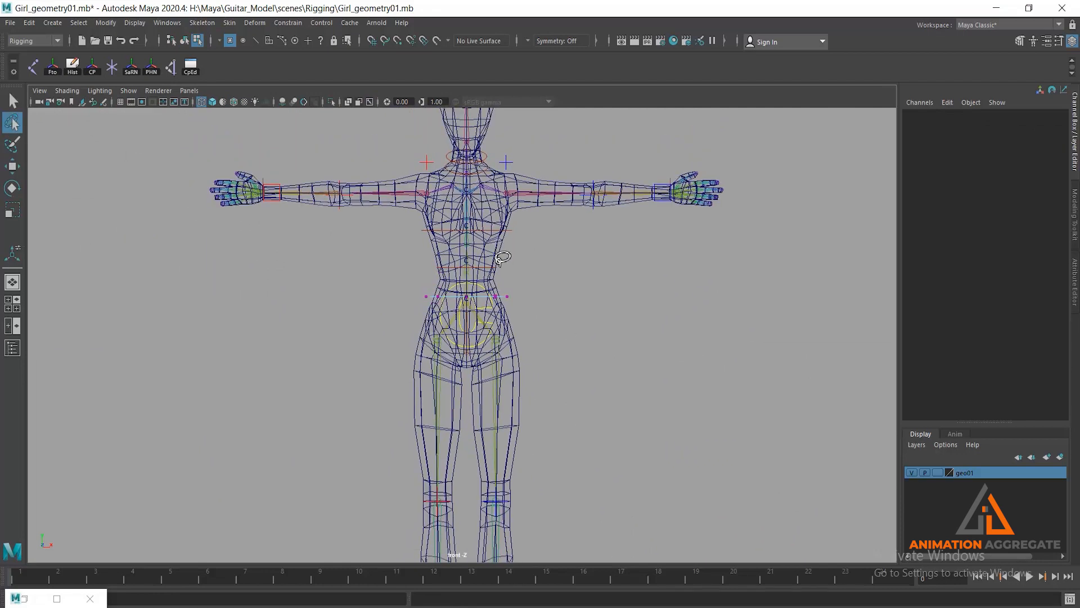
pyautogui.moveTo(505, 249)
pyautogui.mouseDown()
pyautogui.moveTo(389, 268)
pyautogui.moveTo(403, 341)
pyautogui.moveTo(468, 395)
pyautogui.moveTo(564, 361)
pyautogui.moveTo(393, 362)
pyautogui.moveTo(512, 409)
pyautogui.mouseUp()
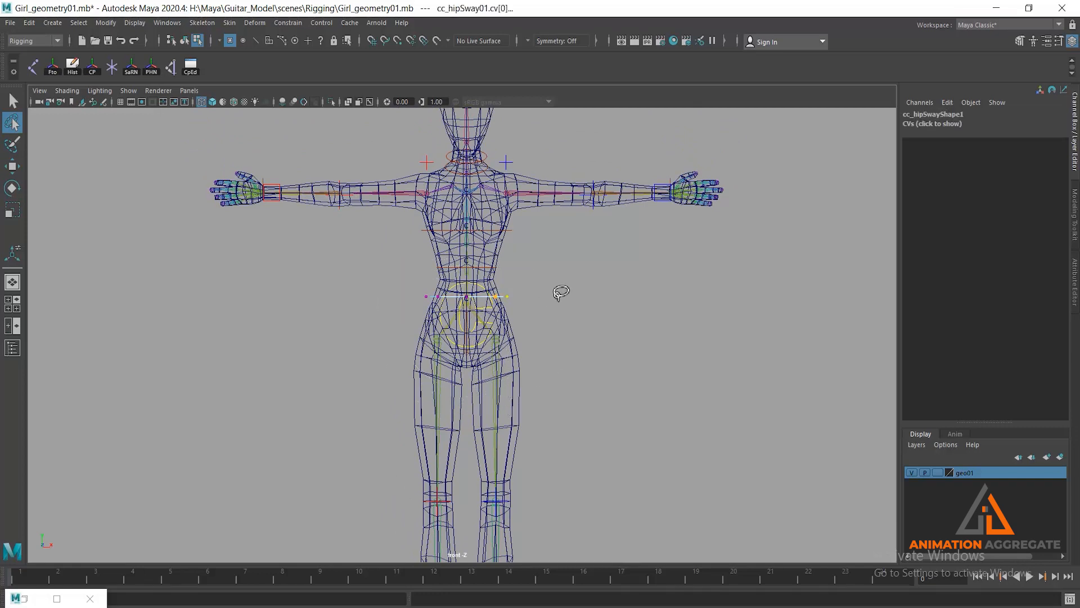
pyautogui.click(593, 302)
pyautogui.moveTo(504, 260)
pyautogui.mouseDown()
pyautogui.moveTo(386, 309)
pyautogui.moveTo(450, 400)
pyautogui.moveTo(545, 360)
pyautogui.moveTo(505, 241)
pyautogui.mouseUp()
pyautogui.press('space')
pyautogui.press('space')
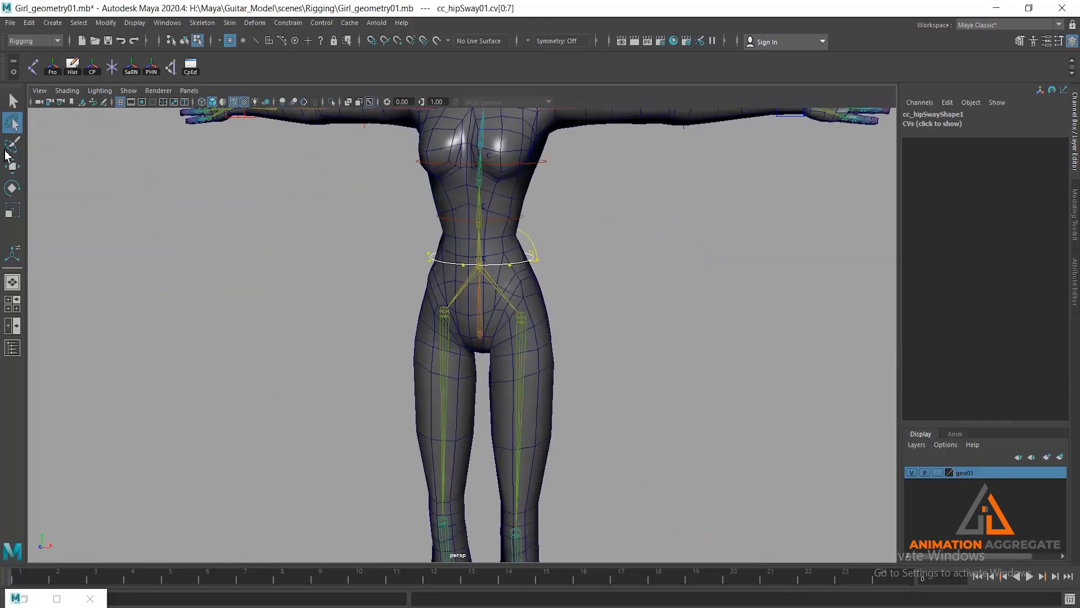
pyautogui.click(12, 101)
pyautogui.click(324, 215)
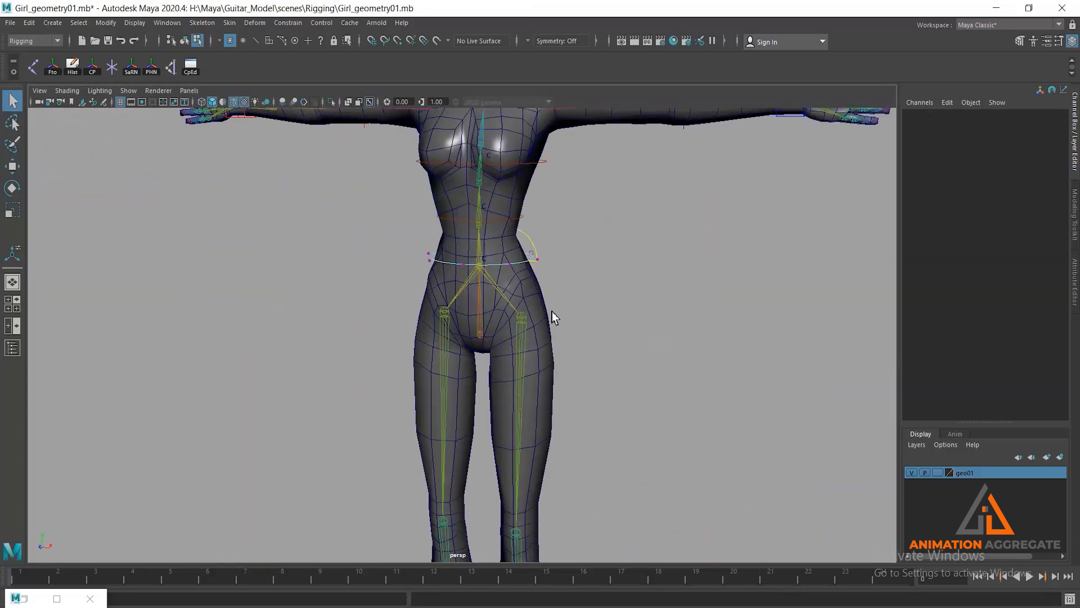
# - Show the body mesh's vertices and lasso-select those around the waist, hips and upper thighs from the front view
pyautogui.click(555, 352)
pyautogui.press('space')
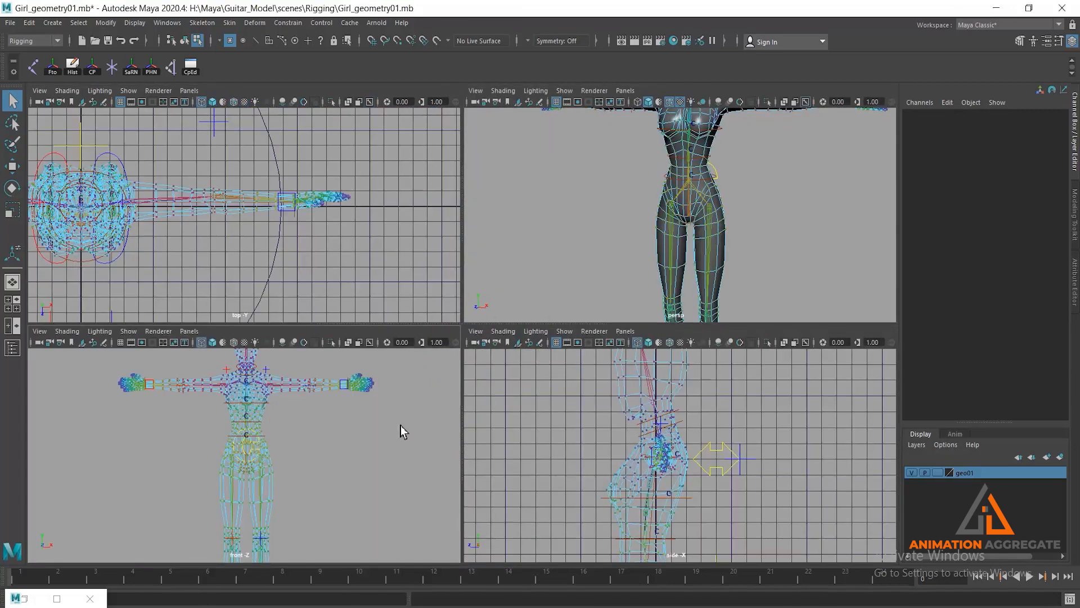
pyautogui.press('space')
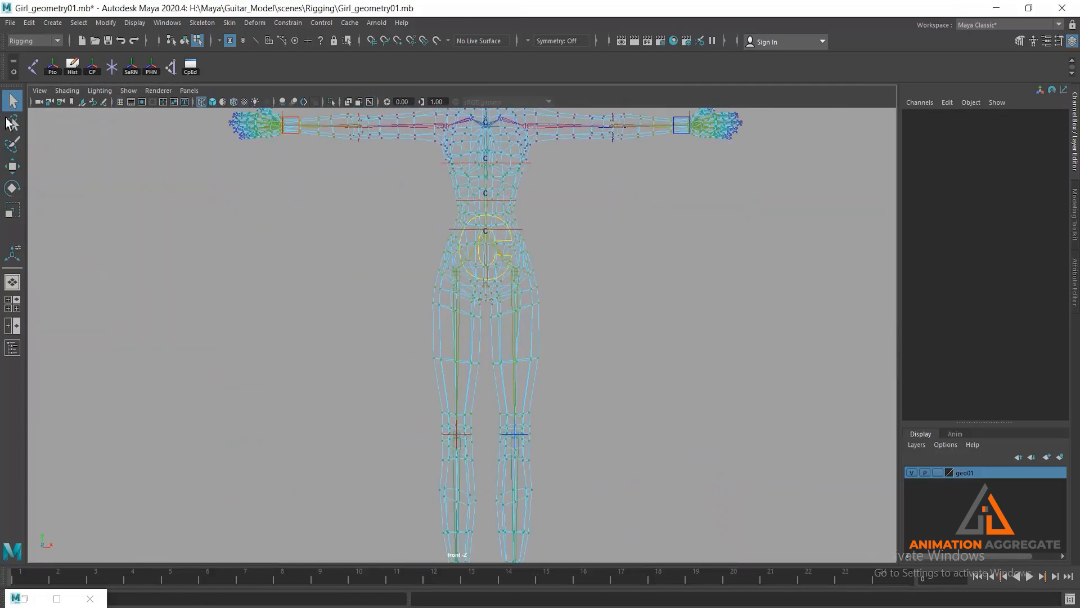
pyautogui.click(11, 122)
pyautogui.moveTo(529, 190)
pyautogui.mouseDown()
pyautogui.moveTo(444, 215)
pyautogui.moveTo(435, 274)
pyautogui.moveTo(446, 332)
pyautogui.moveTo(548, 319)
pyautogui.moveTo(540, 229)
pyautogui.mouseUp()
pyautogui.press('space')
pyautogui.press('space')
pyautogui.scroll(4, 675, 260)
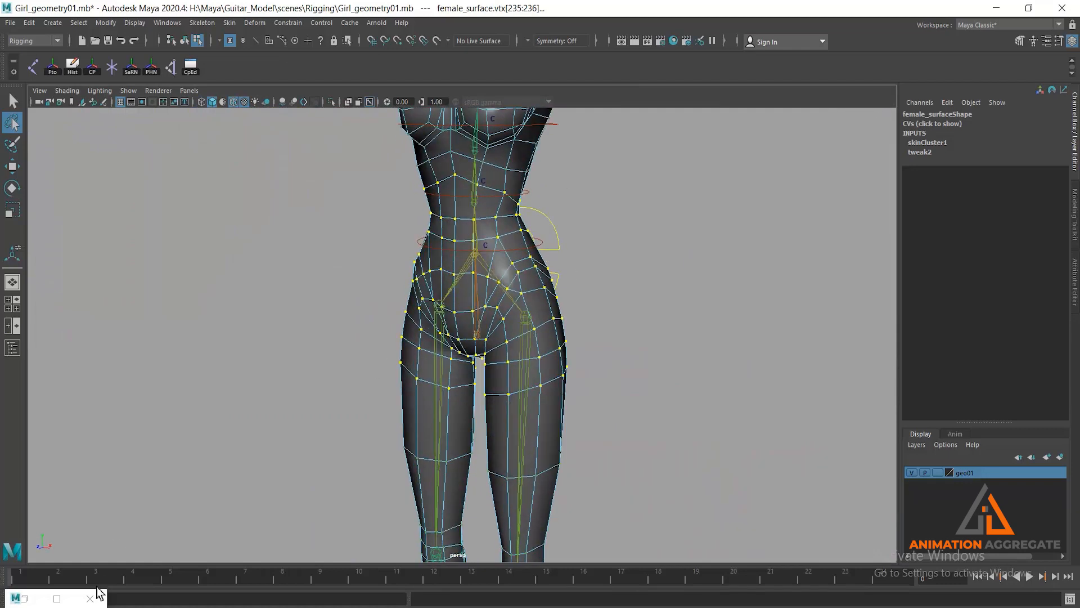
# - Restore the Component Editor, set the spine01 weight of vtx[1067] to 0, and recover the hip vertex selection
pyautogui.click(24, 598)
pyautogui.moveTo(400, 208); pyautogui.dragTo(711, 108)
pyautogui.click(650, 201)
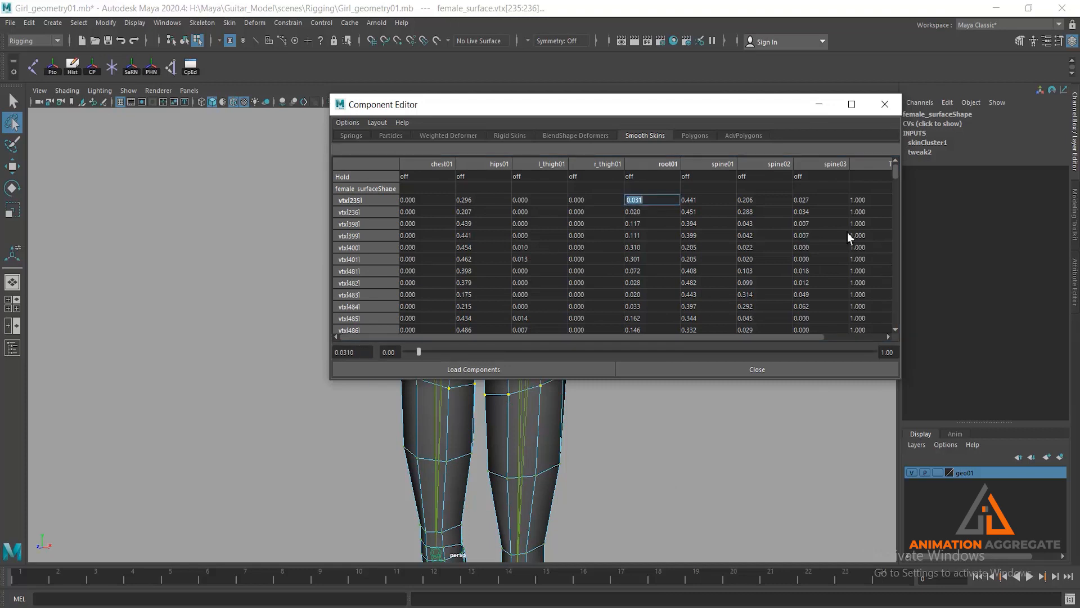
pyautogui.moveTo(896, 175); pyautogui.dragTo(883, 367)
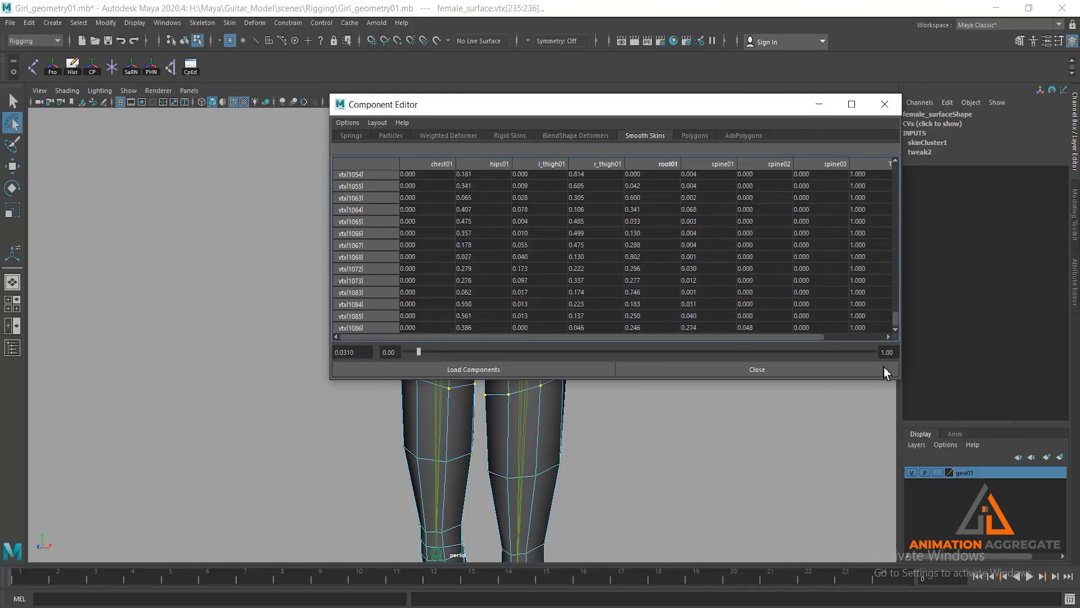
pyautogui.keyDown('shift'); pyautogui.click(647, 329); pyautogui.keyUp('shift')
pyautogui.click(688, 246)
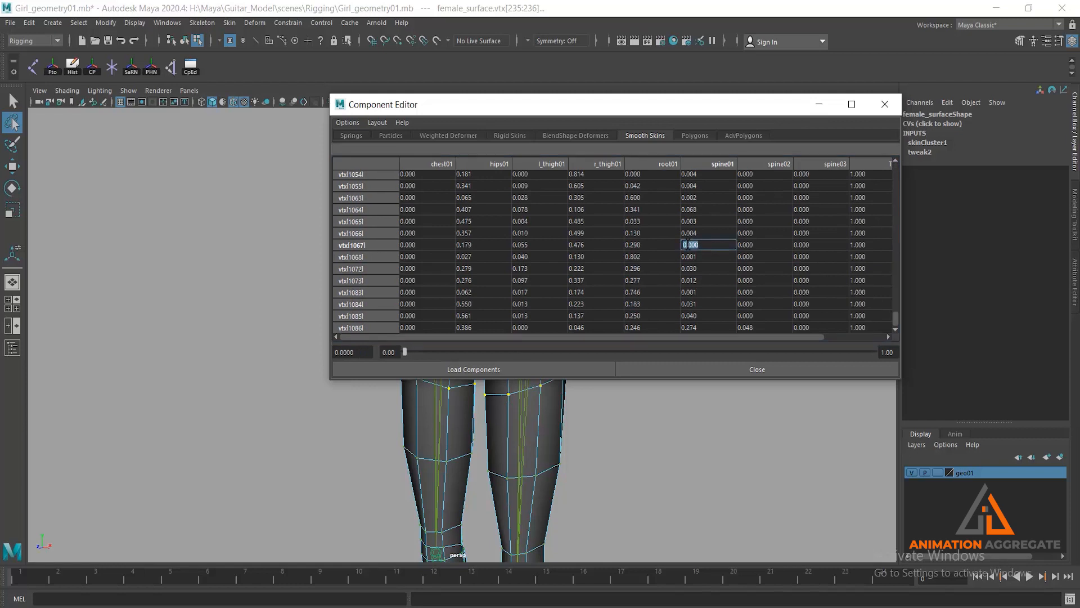
pyautogui.click(664, 455)
pyautogui.hotkey('ctrl', 'z')
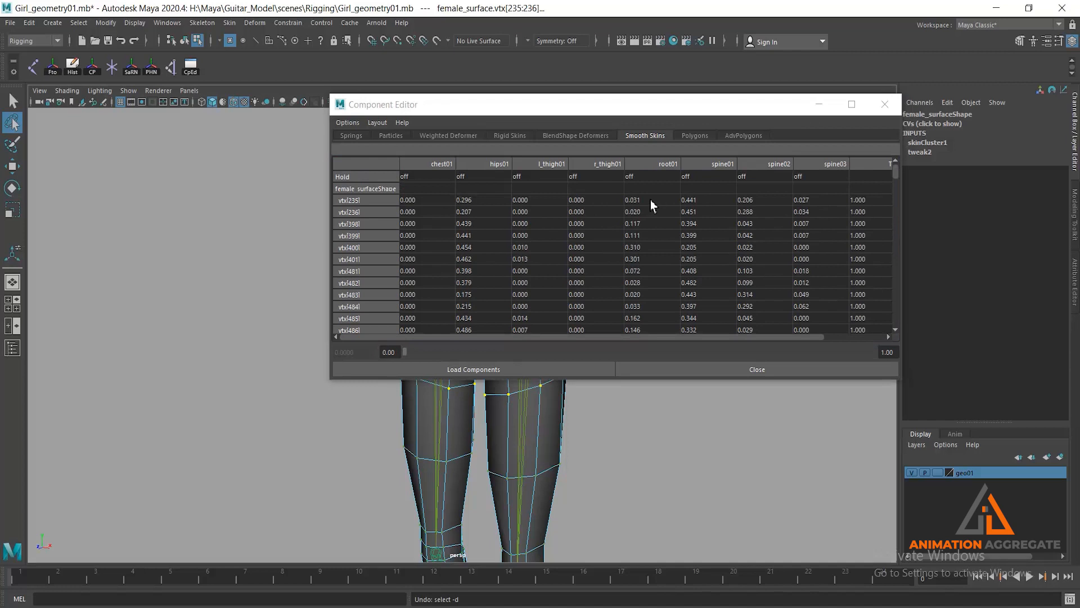
# - Set the root01 weight to 0 for all the selected waist, hip and thigh vertices and minimize the Component Editor
pyautogui.click(650, 200)
pyautogui.moveTo(896, 172); pyautogui.dragTo(894, 337)
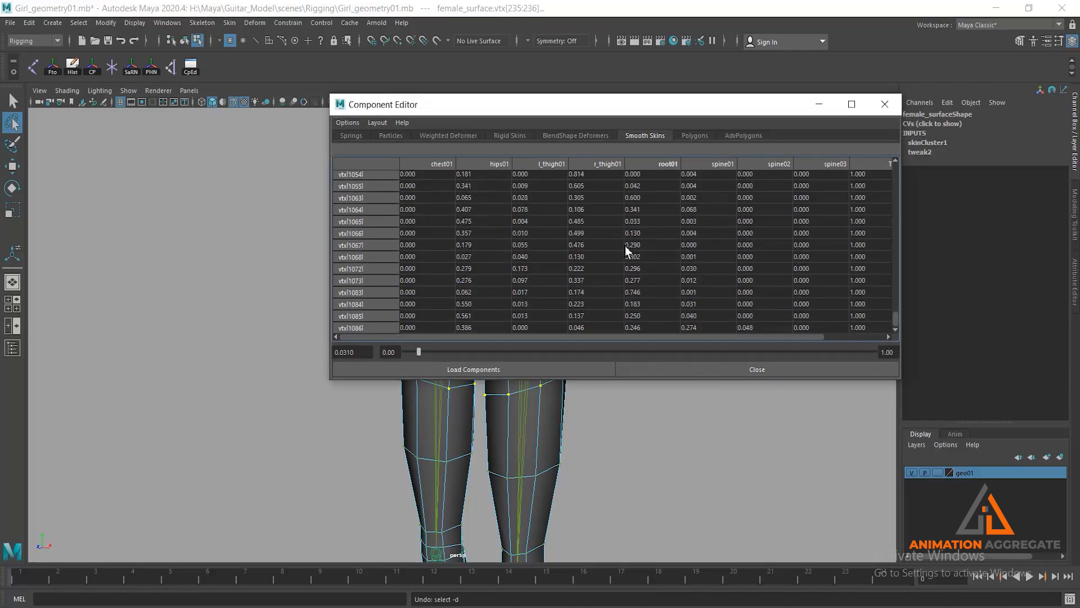
pyautogui.keyDown('shift'); pyautogui.click(639, 326); pyautogui.keyUp('shift')
pyautogui.write('0')
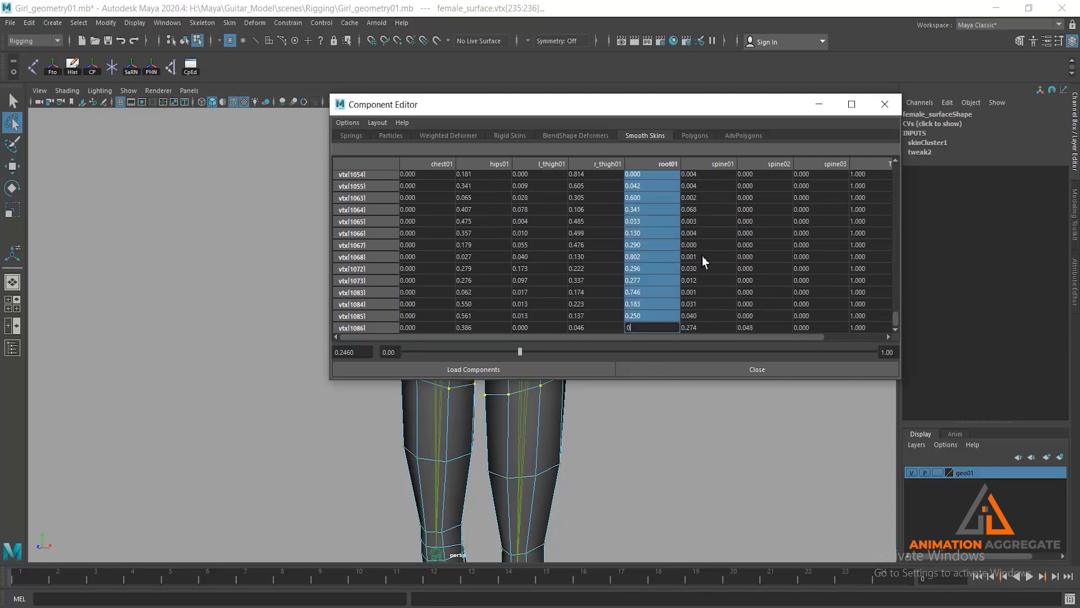
pyautogui.press('Return')
pyautogui.click(823, 107)
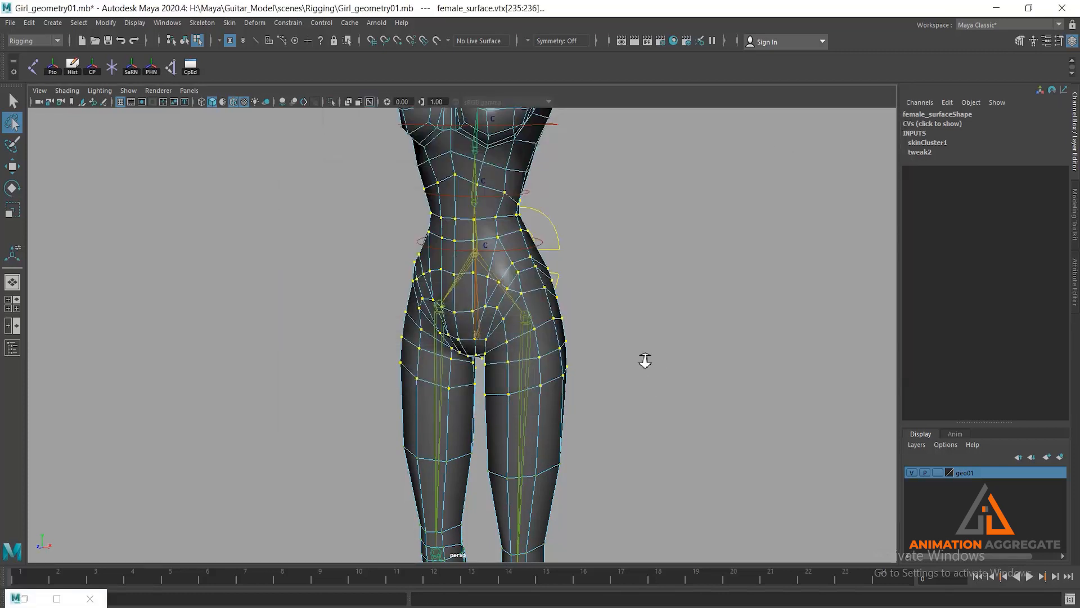
# - Return to object selection mode with the Move tool active
pyautogui.click(12, 101)
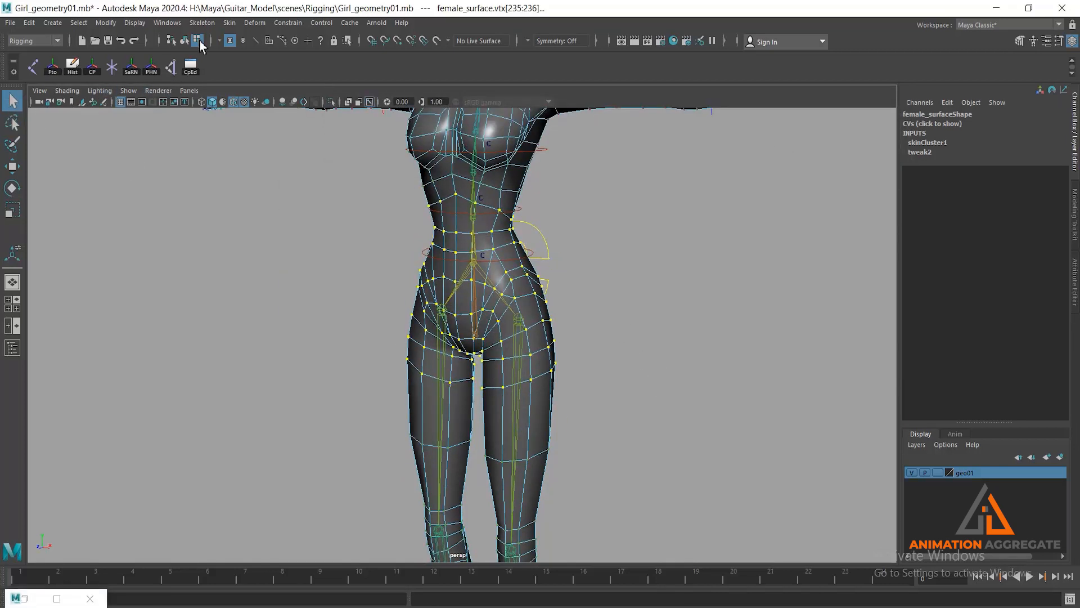
pyautogui.click(186, 40)
pyautogui.press('w')
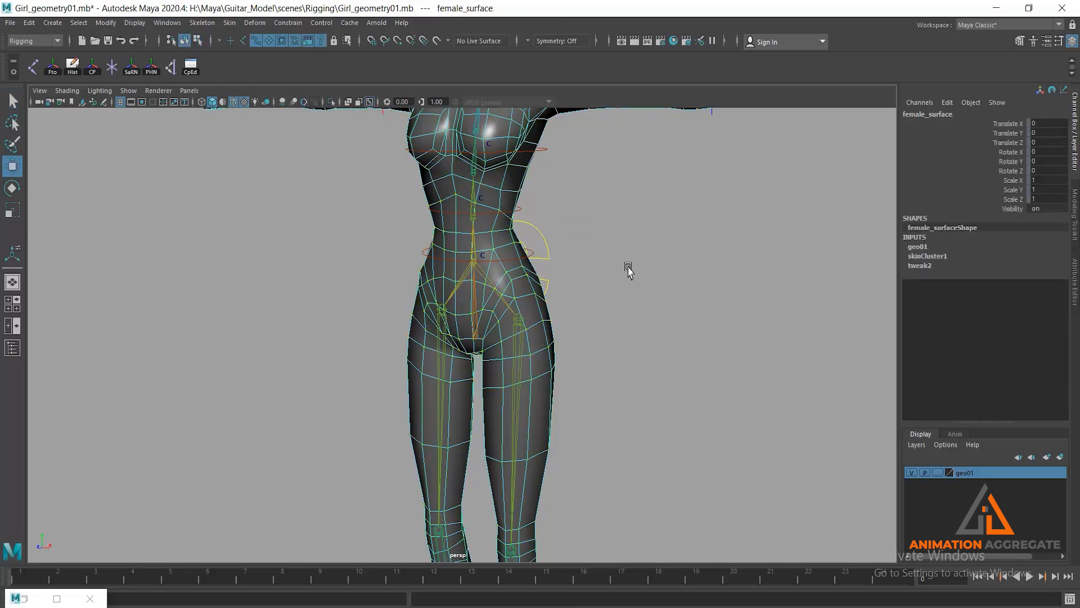
# - Test the hip deformation by moving the hip sway control sideways to about 0.72 in Translate X
pyautogui.click(569, 272)
pyautogui.click(522, 259)
pyautogui.scroll(-2, 614, 346)
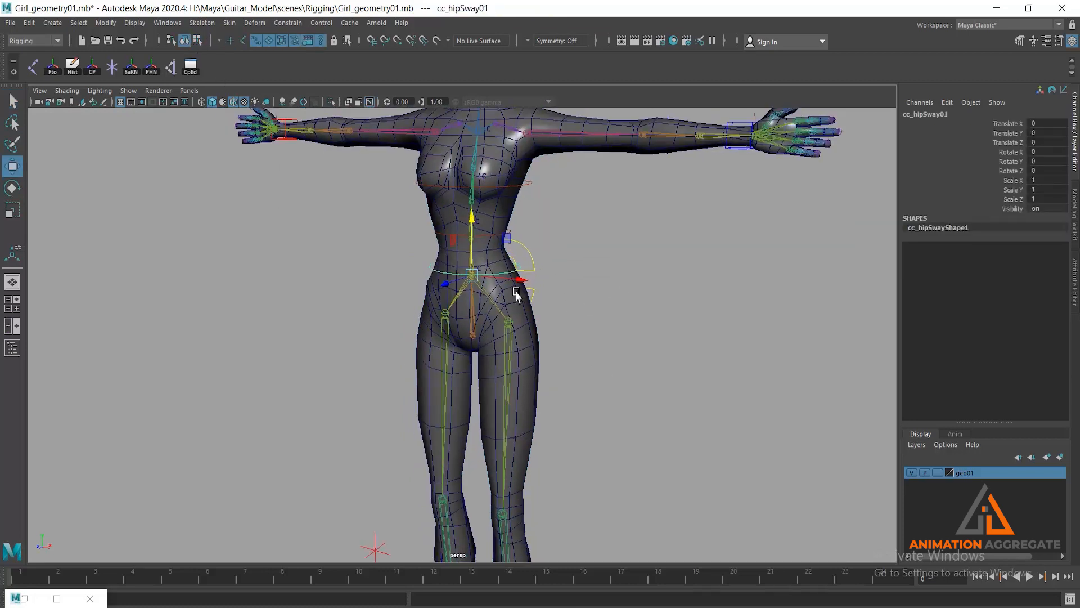
pyautogui.moveTo(507, 276)
pyautogui.mouseDown()
pyautogui.moveTo(486, 275)
pyautogui.moveTo(521, 280)
pyautogui.mouseUp()
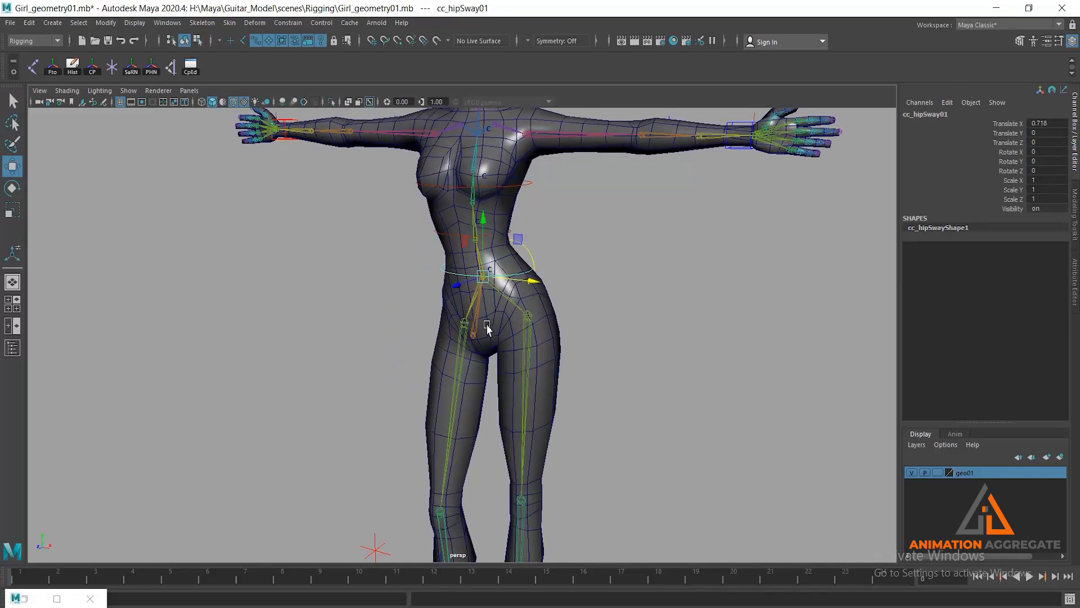
pyautogui.keyDown('alt'); pyautogui.moveTo(488, 328); pyautogui.dragTo(513, 337); pyautogui.keyUp('alt')
# - Sway the hips to the opposite side with the hip sway control, to about -1.23 in Translate X, and inspect the deformation around the hips
pyautogui.moveTo(548, 274); pyautogui.dragTo(512, 338)
pyautogui.click(513, 344)
pyautogui.scroll(3, 538, 364)
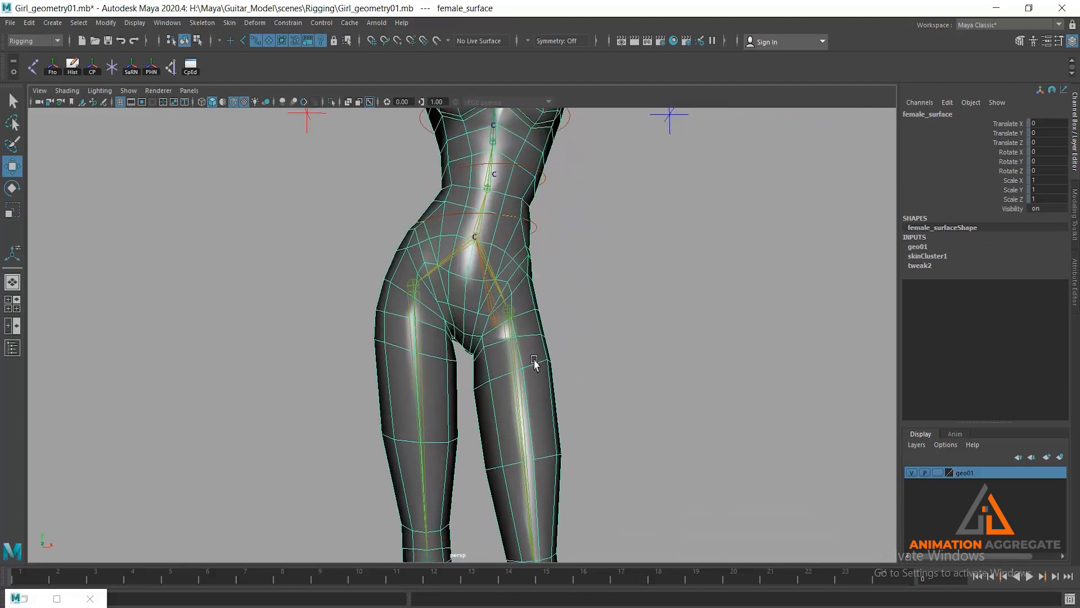
pyautogui.click(528, 220)
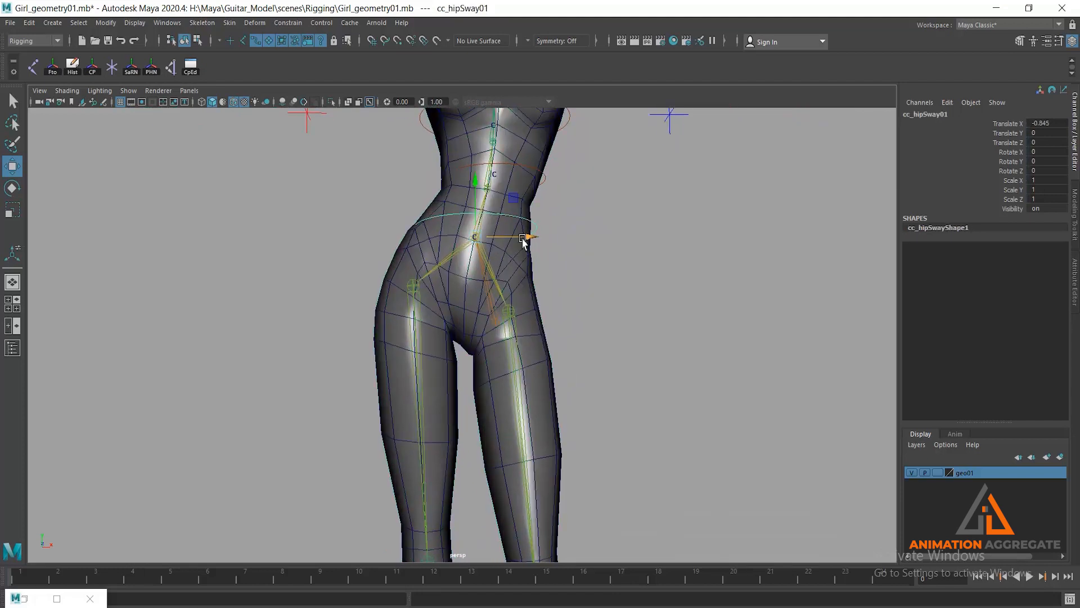
pyautogui.moveTo(522, 242); pyautogui.dragTo(521, 243)
pyautogui.moveTo(587, 322)
pyautogui.keyDown('alt'); pyautogui.mouseDown()
pyautogui.moveTo(516, 337)
pyautogui.moveTo(575, 346)
pyautogui.moveTo(511, 362)
pyautogui.moveTo(538, 349)
pyautogui.moveTo(734, 372)
pyautogui.moveTo(506, 326)
pyautogui.moveTo(532, 252)
pyautogui.moveTo(561, 325)
pyautogui.moveTo(578, 332)
pyautogui.mouseUp(); pyautogui.keyUp('alt')
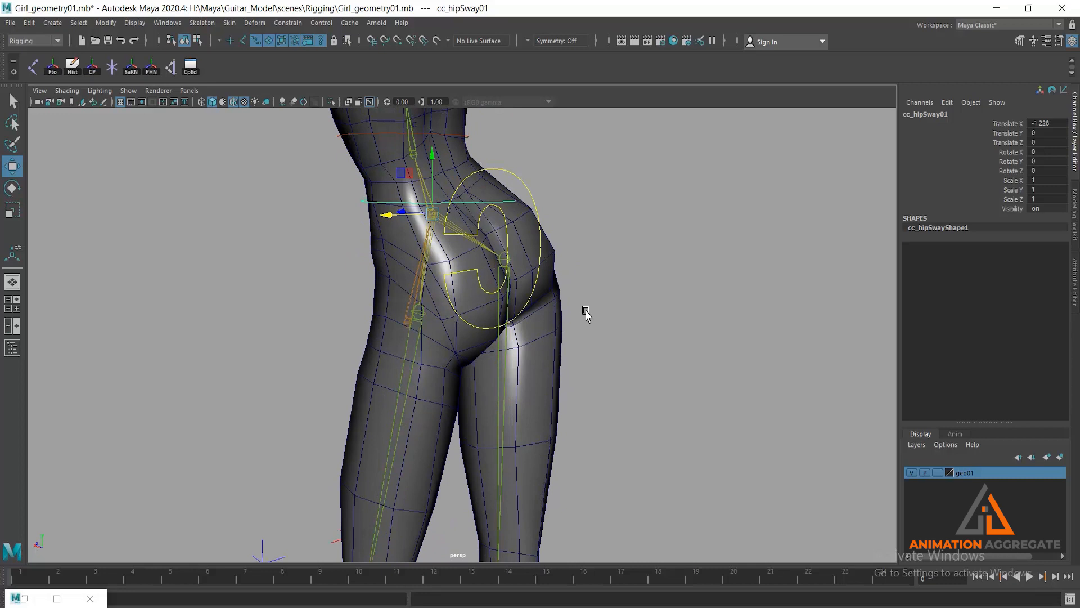
pyautogui.keyDown('alt'); pyautogui.moveTo(523, 323); pyautogui.dragTo(501, 366); pyautogui.keyUp('alt')
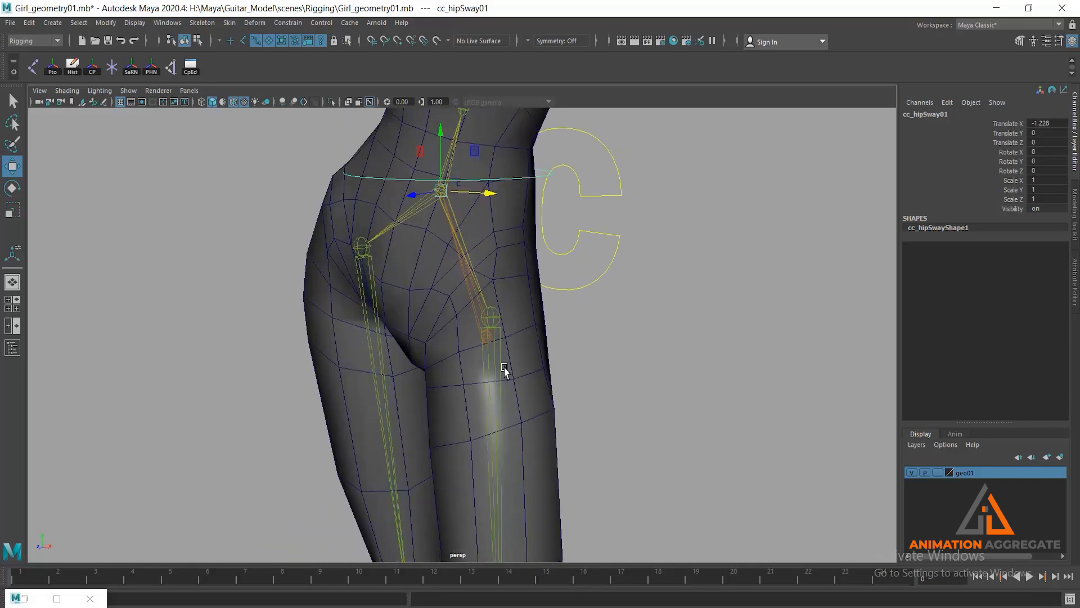
# - Select the female body mesh and turn off the X-ray display of the joints
pyautogui.click(502, 366)
pyautogui.keyDown('alt'); pyautogui.moveTo(433, 323); pyautogui.dragTo(437, 295); pyautogui.keyUp('alt')
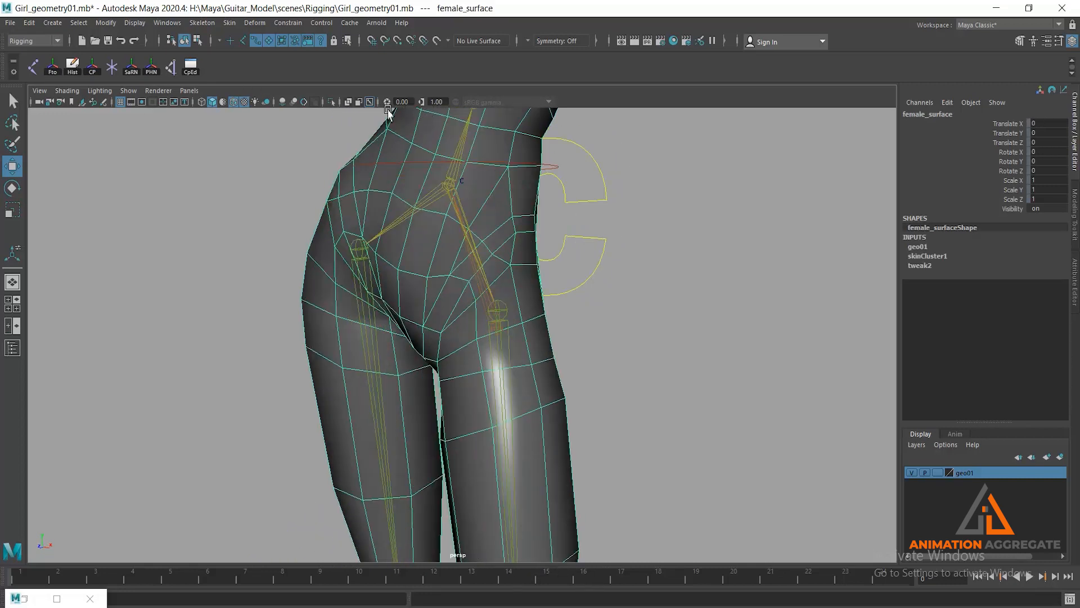
pyautogui.click(370, 102)
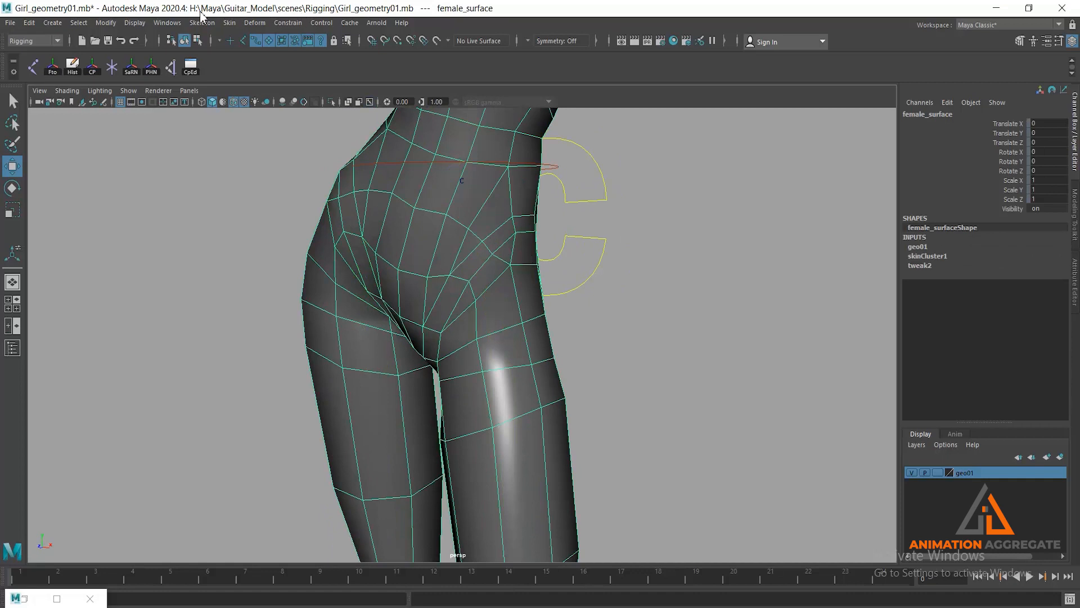
# - Start the Paint Skin Weights tool with its settings open and choose the l_thigh01 influence
pyautogui.click(229, 23)
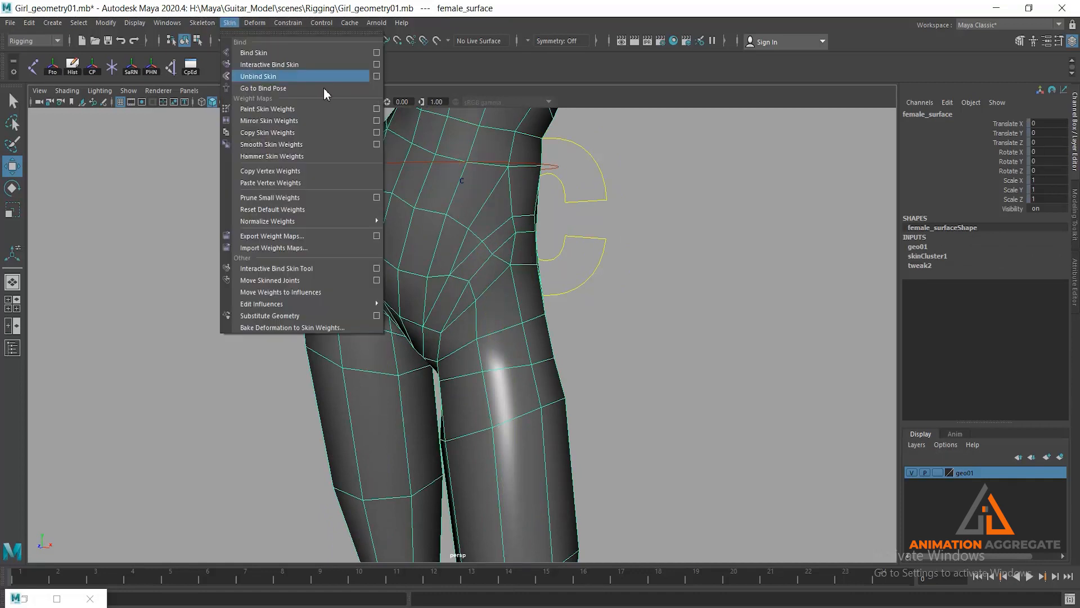
pyautogui.click(376, 109)
pyautogui.moveTo(458, 351)
pyautogui.keyDown('alt'); pyautogui.mouseDown()
pyautogui.moveTo(469, 304)
pyautogui.moveTo(466, 332)
pyautogui.mouseUp(); pyautogui.keyUp('alt')
pyautogui.click(761, 224)
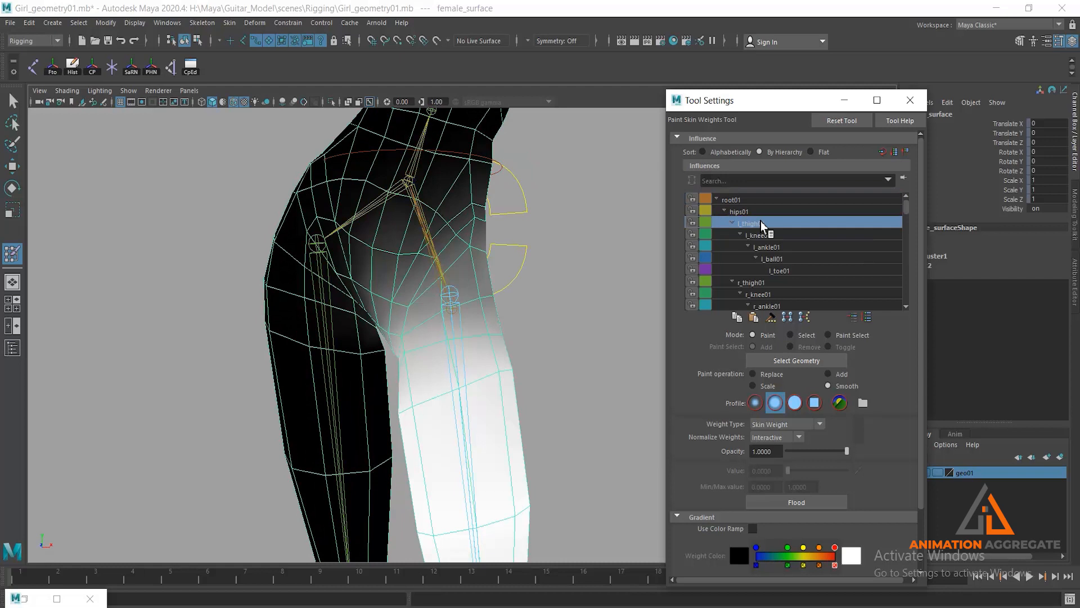
# - Switch the skin weight paint operation to Add and set its value to 0.05 for the l_thigh01 influence
pyautogui.scroll(6, 473, 284)
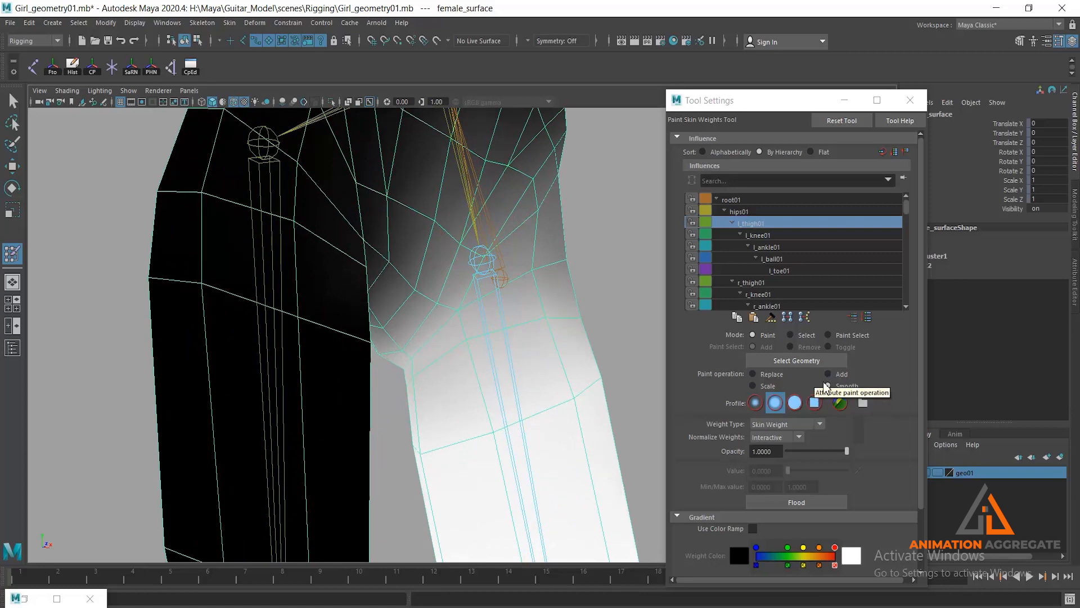
pyautogui.click(838, 376)
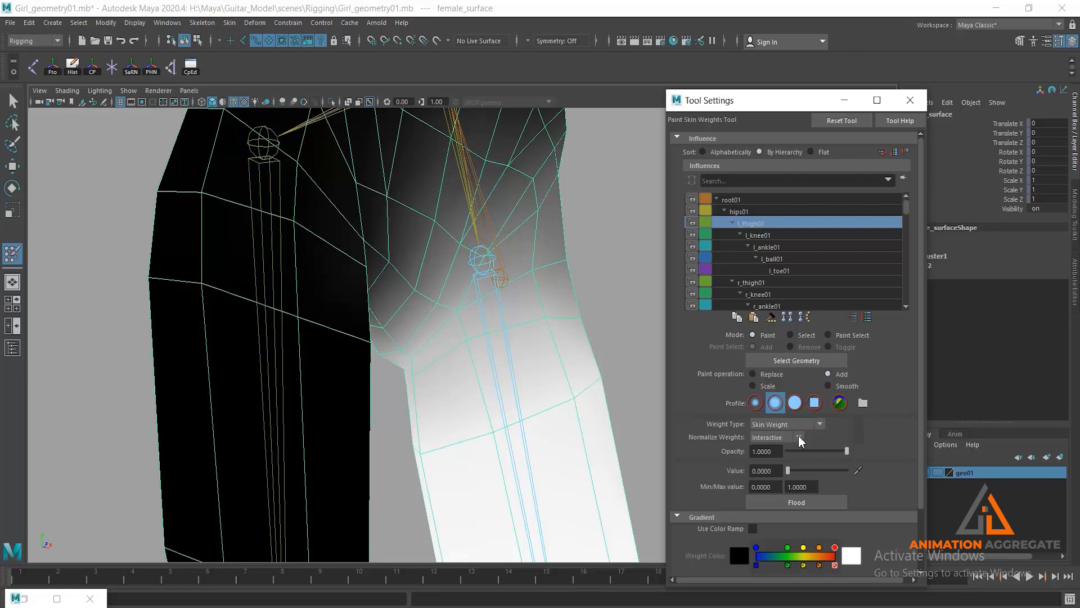
pyautogui.click(760, 474)
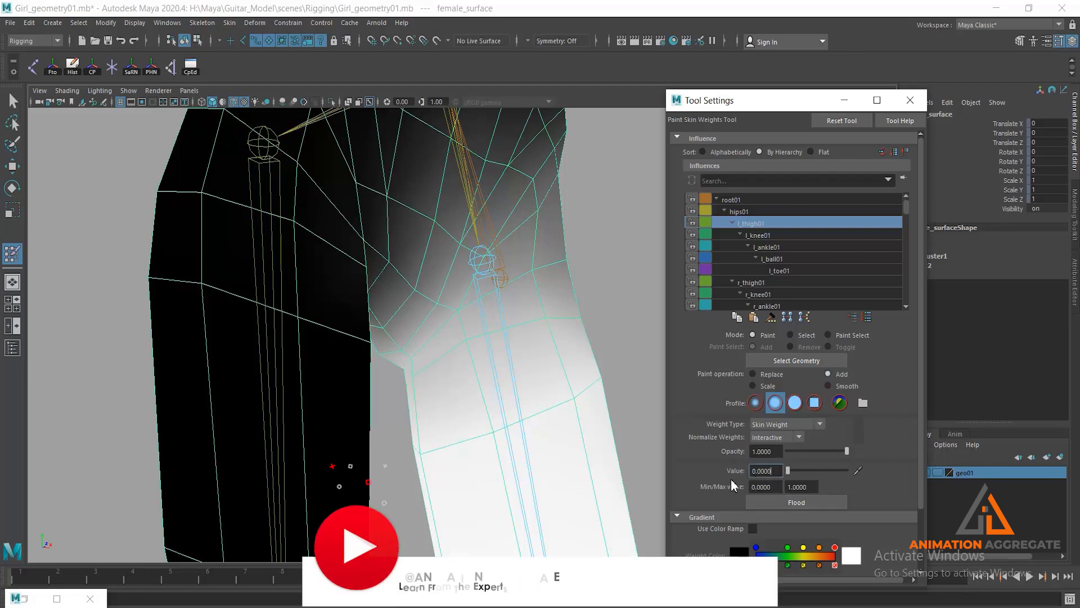
pyautogui.moveTo(752, 473); pyautogui.dragTo(780, 472)
pyautogui.write('0.025')
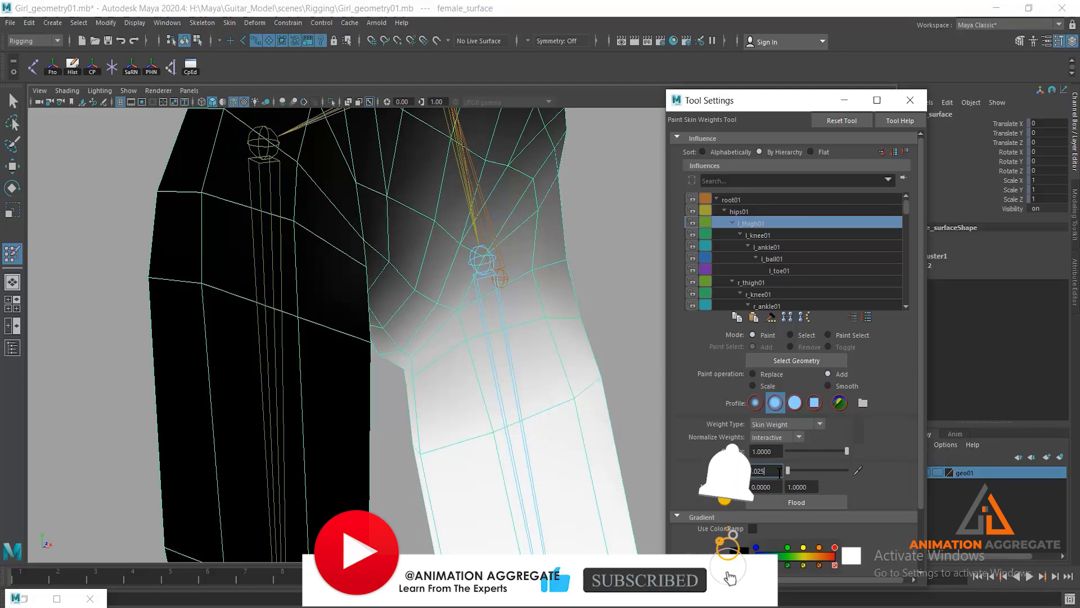
pyautogui.press('BackSpace')
pyautogui.press('BackSpace')
pyautogui.write('5')
pyautogui.press('Return')
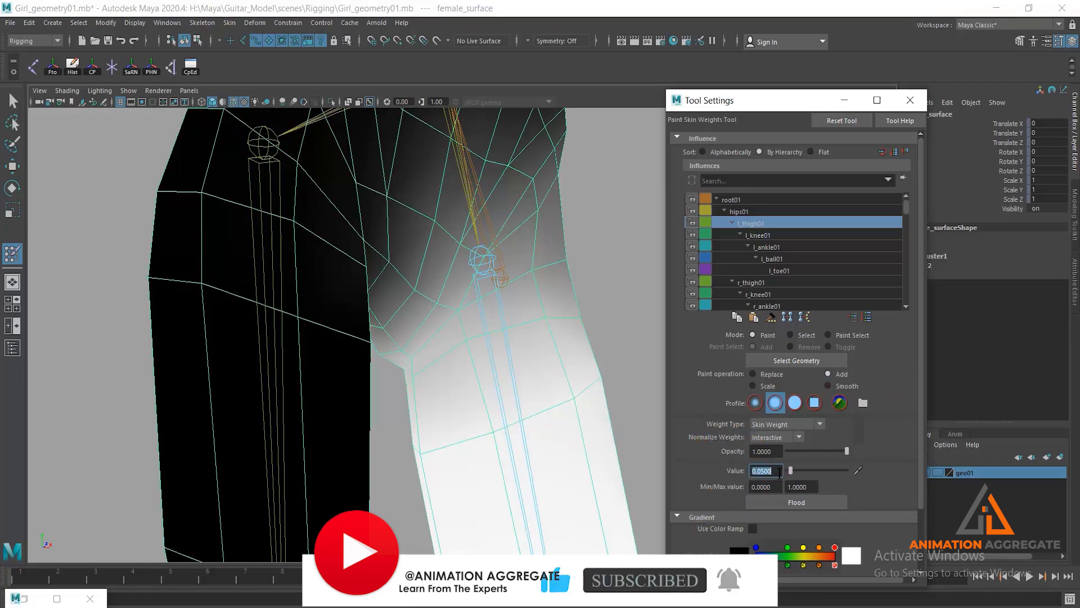
# - Add l_thigh01 weight with brush strokes around the front, outer side and back of the left upper thigh
pyautogui.moveTo(444, 318)
pyautogui.keyDown('alt'); pyautogui.mouseDown()
pyautogui.moveTo(434, 271)
pyautogui.moveTo(499, 337)
pyautogui.moveTo(482, 341)
pyautogui.mouseUp(); pyautogui.keyUp('alt')
pyautogui.moveTo(515, 332)
pyautogui.keyDown('alt'); pyautogui.mouseDown()
pyautogui.moveTo(484, 316)
pyautogui.moveTo(496, 344)
pyautogui.moveTo(438, 311)
pyautogui.mouseUp(); pyautogui.keyUp('alt')
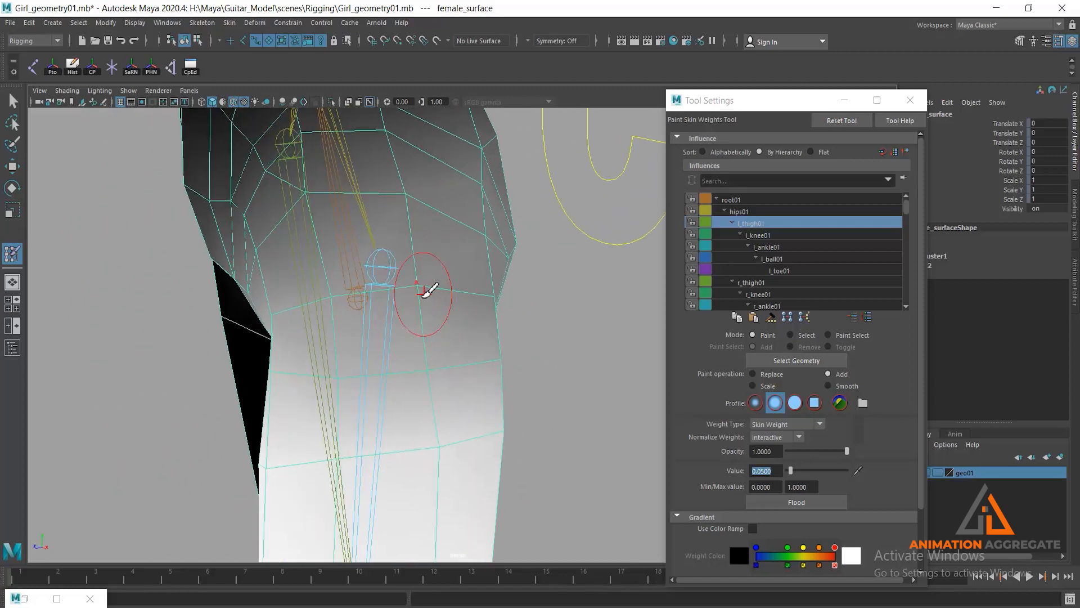
pyautogui.moveTo(374, 321)
pyautogui.keyDown('alt'); pyautogui.mouseDown()
pyautogui.moveTo(393, 337)
pyautogui.moveTo(458, 326)
pyautogui.mouseUp(); pyautogui.keyUp('alt')
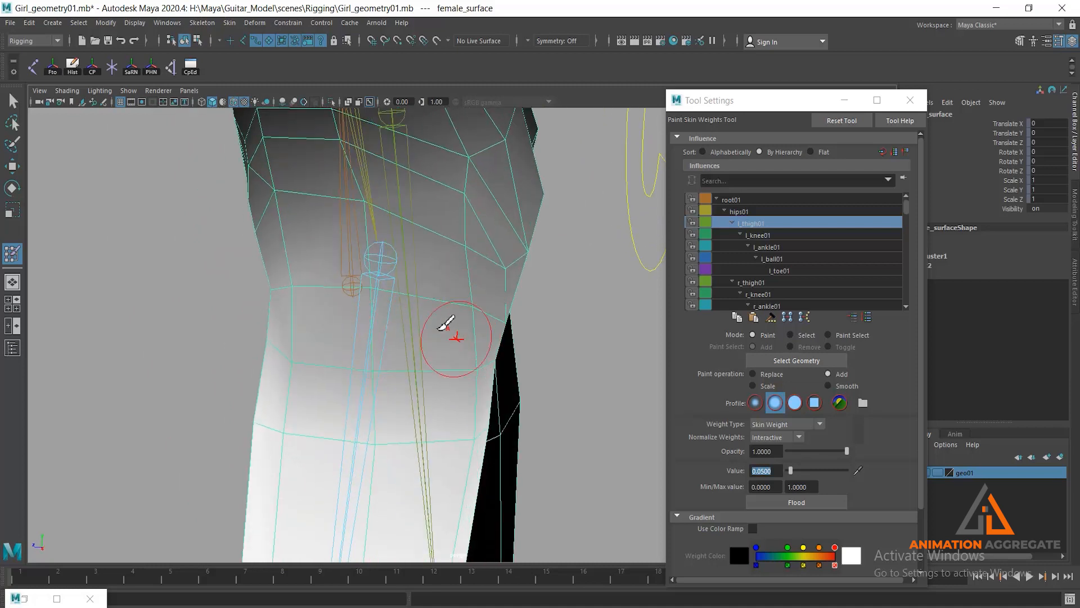
pyautogui.keyDown('alt'); pyautogui.moveTo(393, 374); pyautogui.dragTo(457, 357); pyautogui.keyUp('alt')
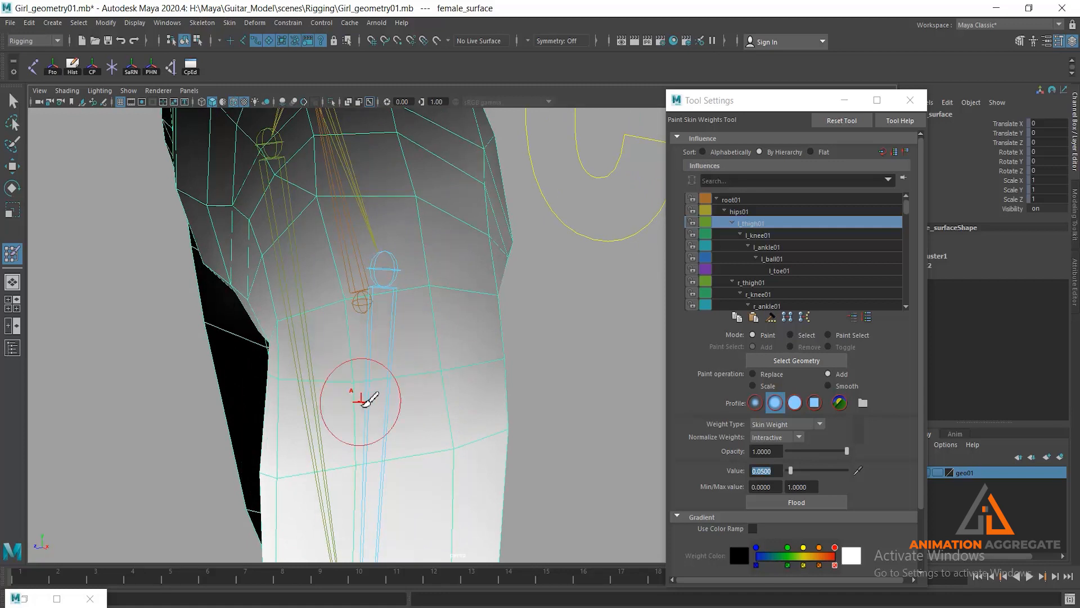
pyautogui.moveTo(466, 390)
pyautogui.keyDown('alt'); pyautogui.mouseDown()
pyautogui.moveTo(414, 378)
pyautogui.moveTo(397, 362)
pyautogui.mouseUp(); pyautogui.keyUp('alt')
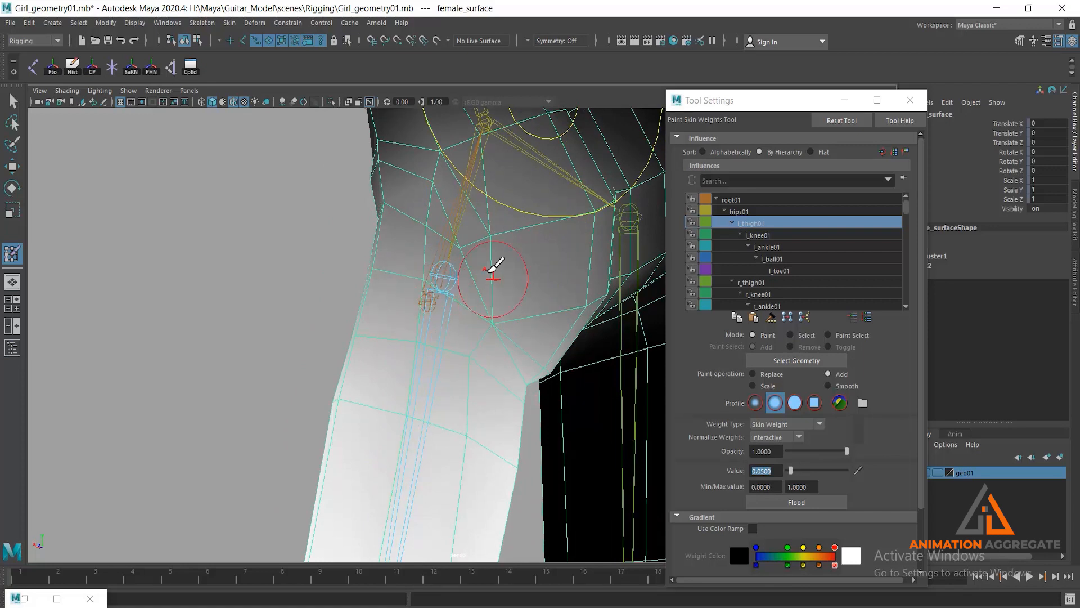
pyautogui.moveTo(499, 243)
pyautogui.keyDown('alt'); pyautogui.mouseDown()
pyautogui.moveTo(422, 265)
pyautogui.moveTo(443, 254)
pyautogui.mouseUp(); pyautogui.keyUp('alt')
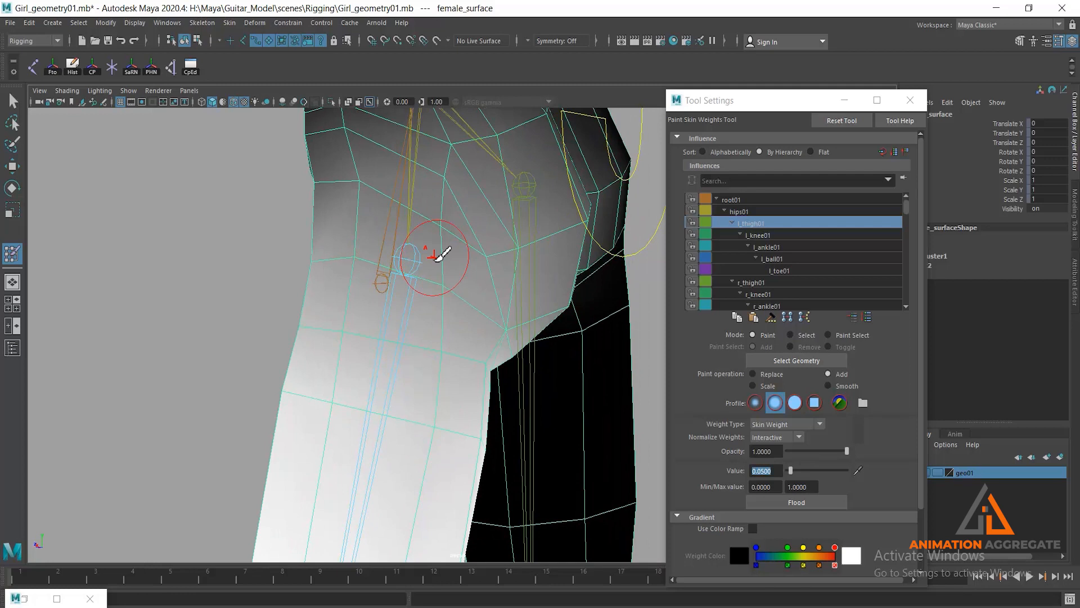
pyautogui.moveTo(498, 278)
pyautogui.keyDown('alt'); pyautogui.mouseDown()
pyautogui.moveTo(458, 241)
pyautogui.moveTo(465, 217)
pyautogui.mouseUp(); pyautogui.keyUp('alt')
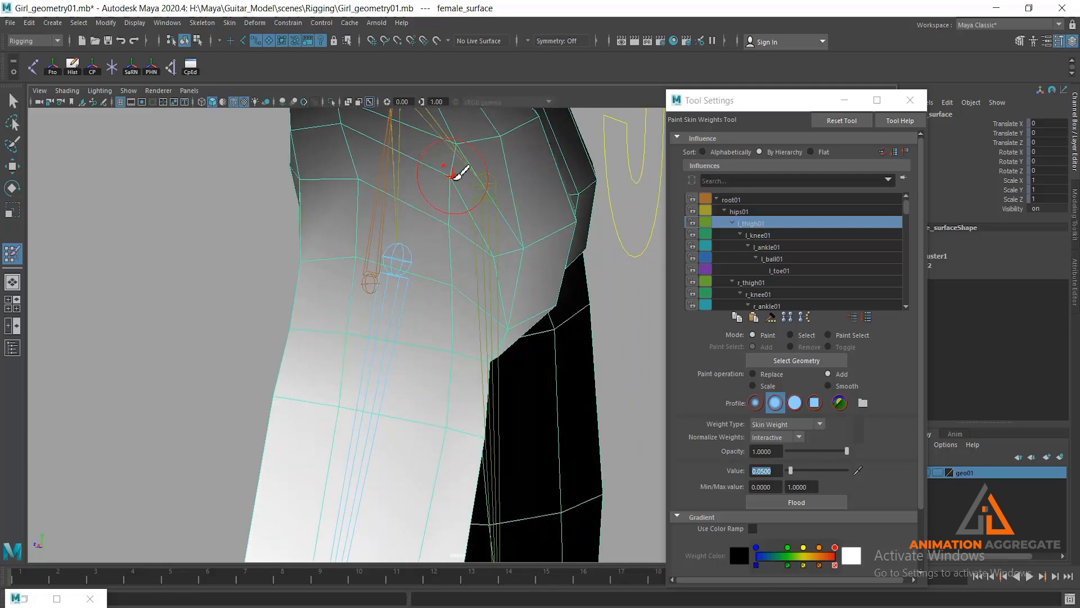
# - Blend more l_thigh01 weight into the front of the left hip and the groin around the thigh joint
pyautogui.moveTo(350, 226)
pyautogui.keyDown('alt'); pyautogui.mouseDown()
pyautogui.moveTo(422, 241)
pyautogui.moveTo(328, 192)
pyautogui.mouseUp(); pyautogui.keyUp('alt')
pyautogui.keyDown('alt'); pyautogui.moveTo(352, 234); pyautogui.dragTo(420, 239); pyautogui.keyUp('alt')
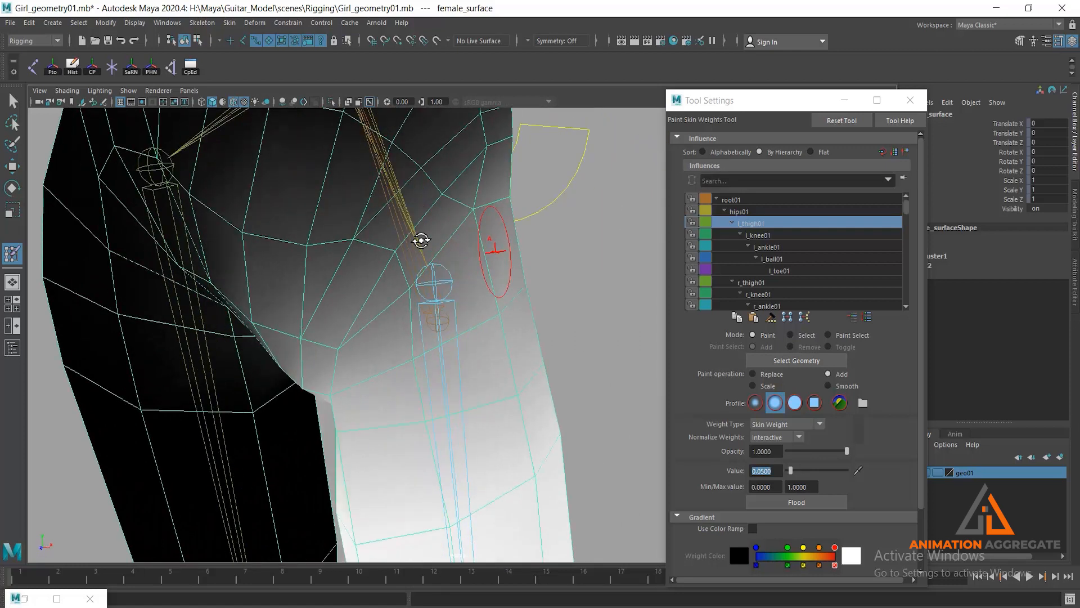
pyautogui.moveTo(472, 277)
pyautogui.keyDown('alt'); pyautogui.mouseDown()
pyautogui.moveTo(470, 263)
pyautogui.moveTo(451, 309)
pyautogui.moveTo(465, 313)
pyautogui.moveTo(494, 224)
pyautogui.mouseUp(); pyautogui.keyUp('alt')
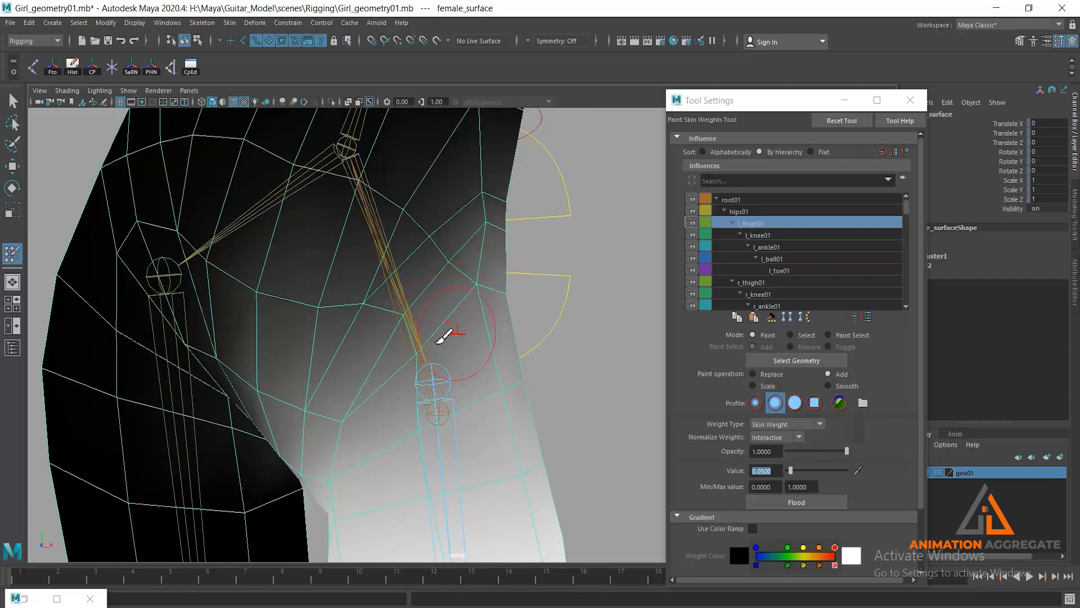
pyautogui.moveTo(419, 361)
pyautogui.keyDown('alt'); pyautogui.mouseDown()
pyautogui.moveTo(441, 341)
pyautogui.moveTo(397, 391)
pyautogui.mouseUp(); pyautogui.keyUp('alt')
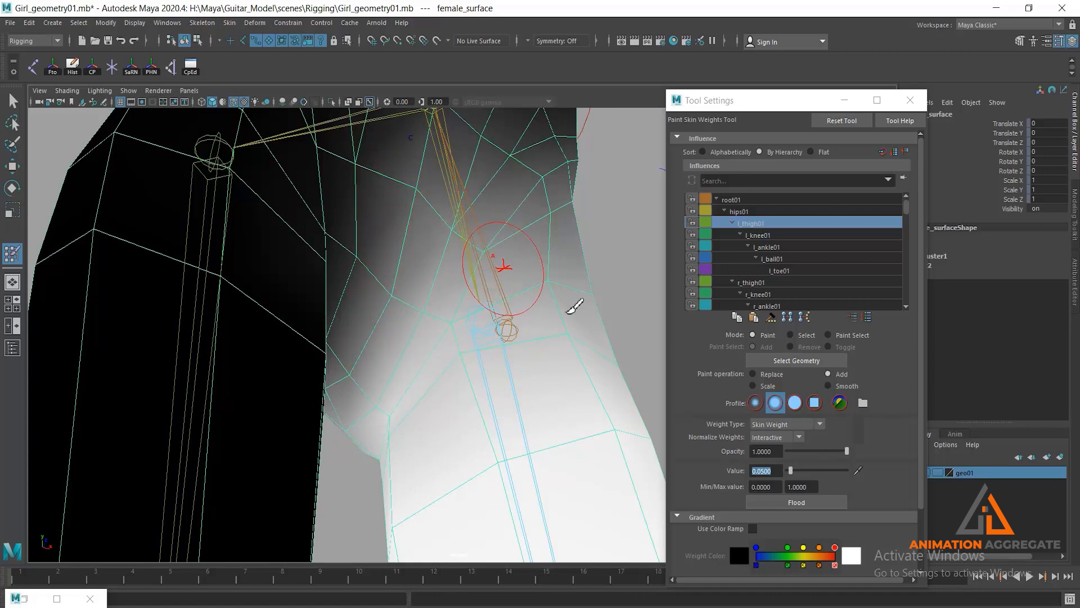
pyautogui.scroll(-1, 549, 261)
pyautogui.keyDown('alt'); pyautogui.moveTo(585, 321); pyautogui.dragTo(531, 366); pyautogui.keyUp('alt')
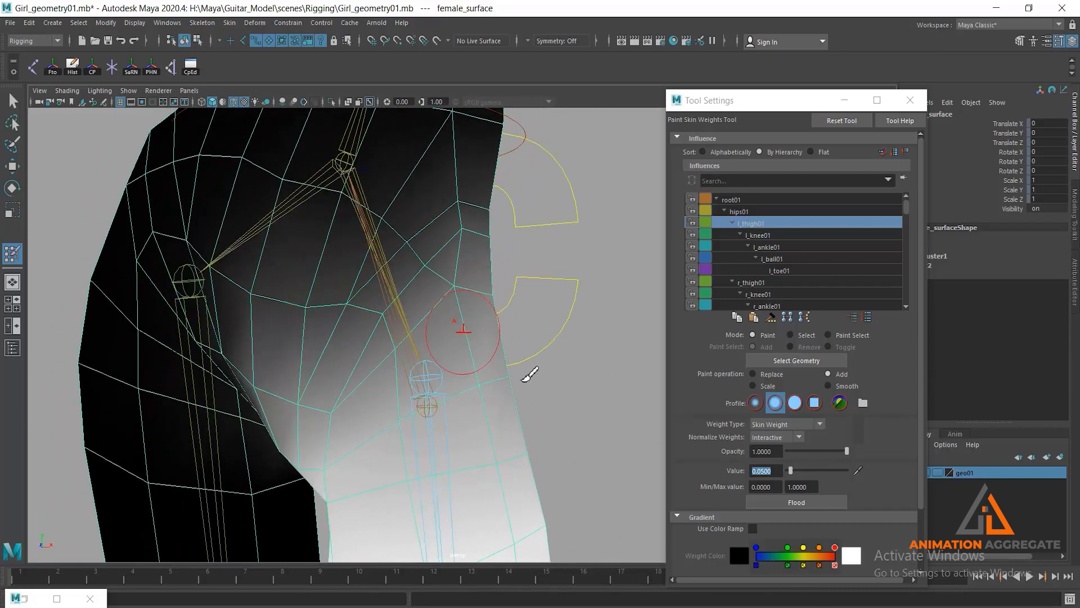
# - Choose the hips01 influence and add its weight across the pelvis front, lower back and buttocks
pyautogui.click(748, 211)
pyautogui.moveTo(434, 313)
pyautogui.keyDown('alt'); pyautogui.mouseDown()
pyautogui.moveTo(458, 294)
pyautogui.moveTo(417, 315)
pyautogui.mouseUp(); pyautogui.keyUp('alt')
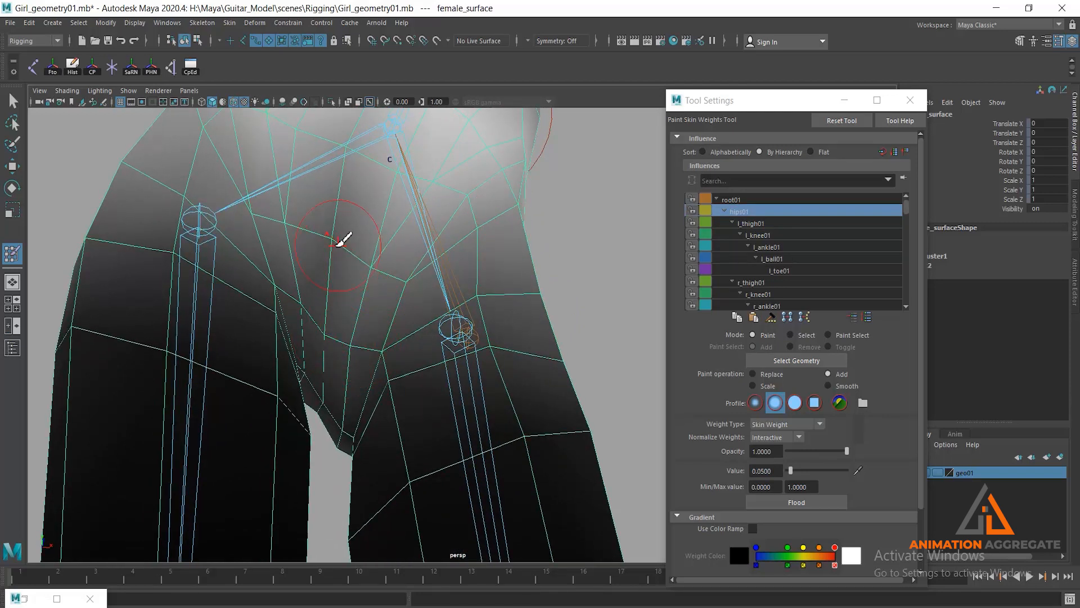
pyautogui.moveTo(346, 254)
pyautogui.keyDown('alt'); pyautogui.mouseDown()
pyautogui.moveTo(441, 271)
pyautogui.moveTo(357, 281)
pyautogui.moveTo(558, 319)
pyautogui.mouseUp(); pyautogui.keyUp('alt')
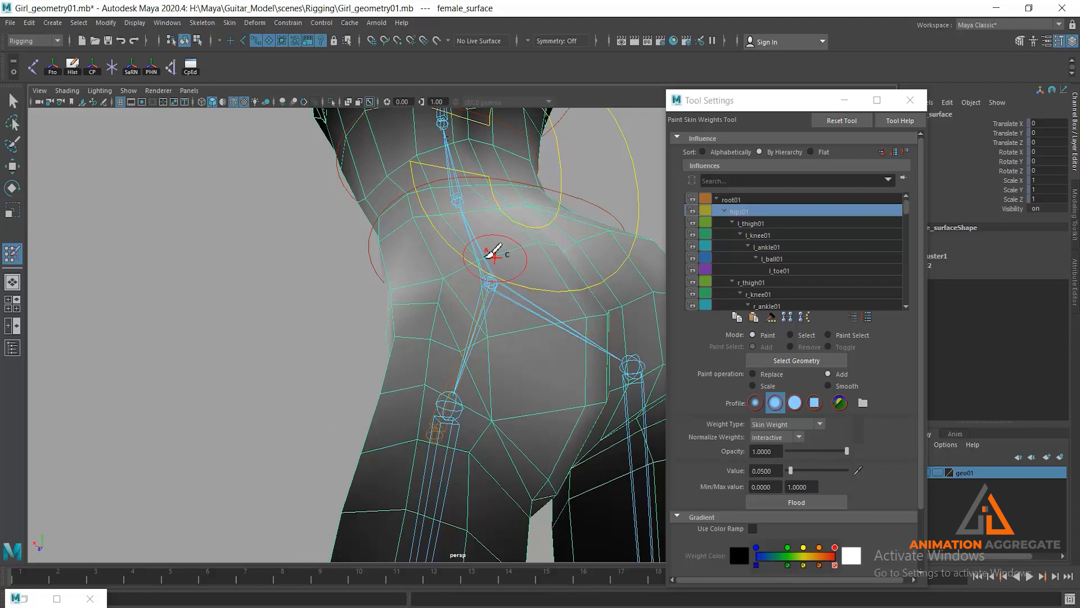
pyautogui.moveTo(445, 272); pyautogui.dragTo(438, 320)
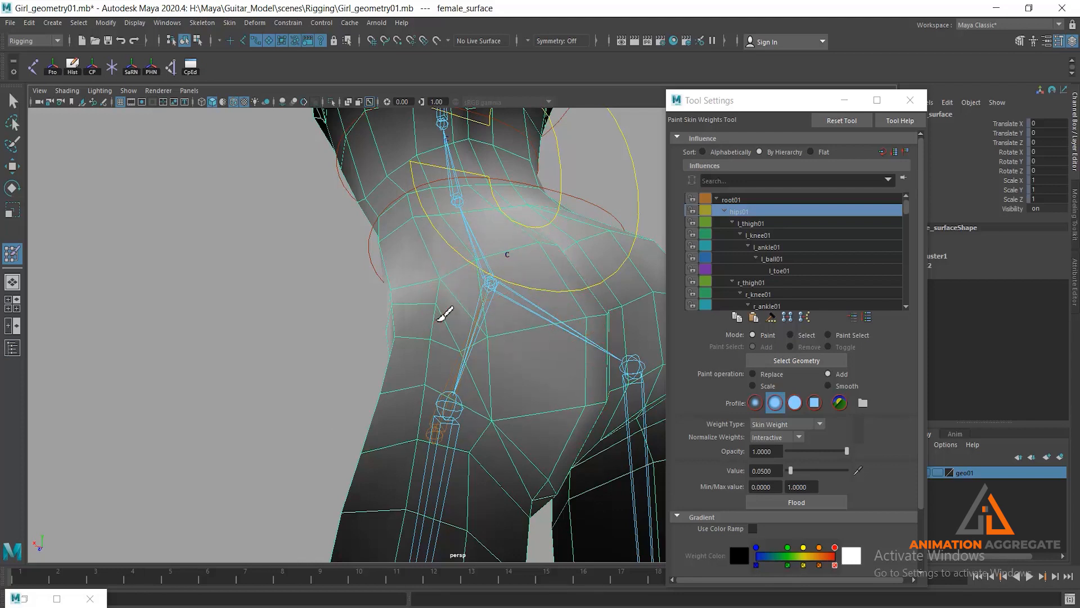
pyautogui.moveTo(484, 357)
pyautogui.mouseDown()
pyautogui.moveTo(496, 361)
pyautogui.moveTo(501, 414)
pyautogui.moveTo(561, 485)
pyautogui.mouseUp()
pyautogui.keyDown('alt'); pyautogui.moveTo(569, 414); pyautogui.dragTo(522, 401); pyautogui.keyUp('alt')
pyautogui.moveTo(589, 466); pyautogui.dragTo(604, 475)
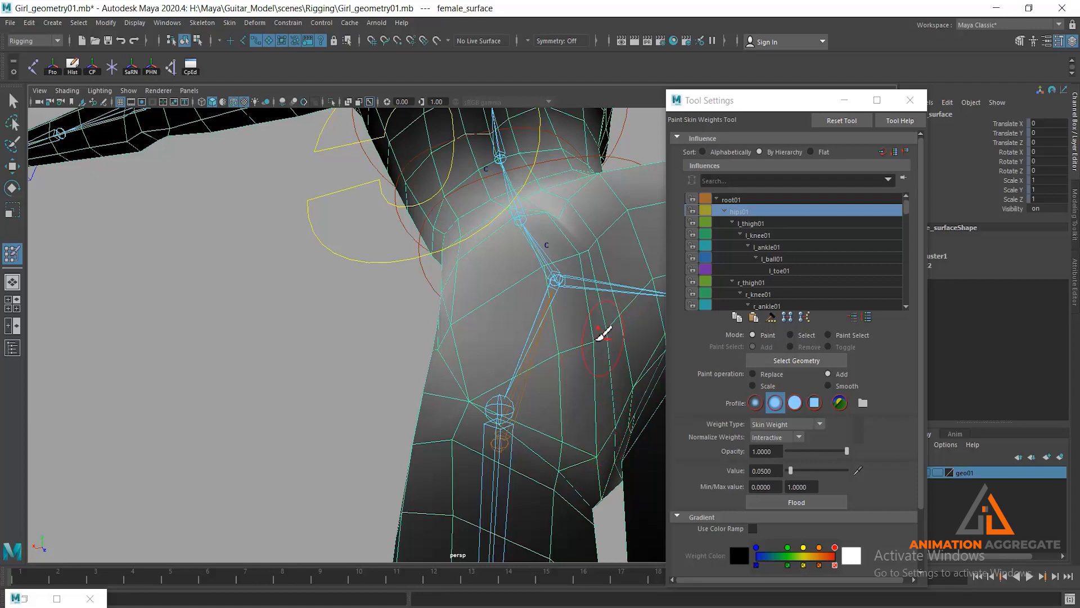
# - Add more hips01 weight over the left hip and groin, checking the falloff into the thighs
pyautogui.moveTo(511, 281)
pyautogui.keyDown('alt'); pyautogui.mouseDown()
pyautogui.moveTo(520, 325)
pyautogui.moveTo(638, 330)
pyautogui.moveTo(535, 289)
pyautogui.mouseUp(); pyautogui.keyUp('alt')
pyautogui.moveTo(373, 281)
pyautogui.keyDown('alt'); pyautogui.mouseDown()
pyautogui.moveTo(499, 280)
pyautogui.moveTo(514, 251)
pyautogui.moveTo(528, 260)
pyautogui.mouseUp(); pyautogui.keyUp('alt')
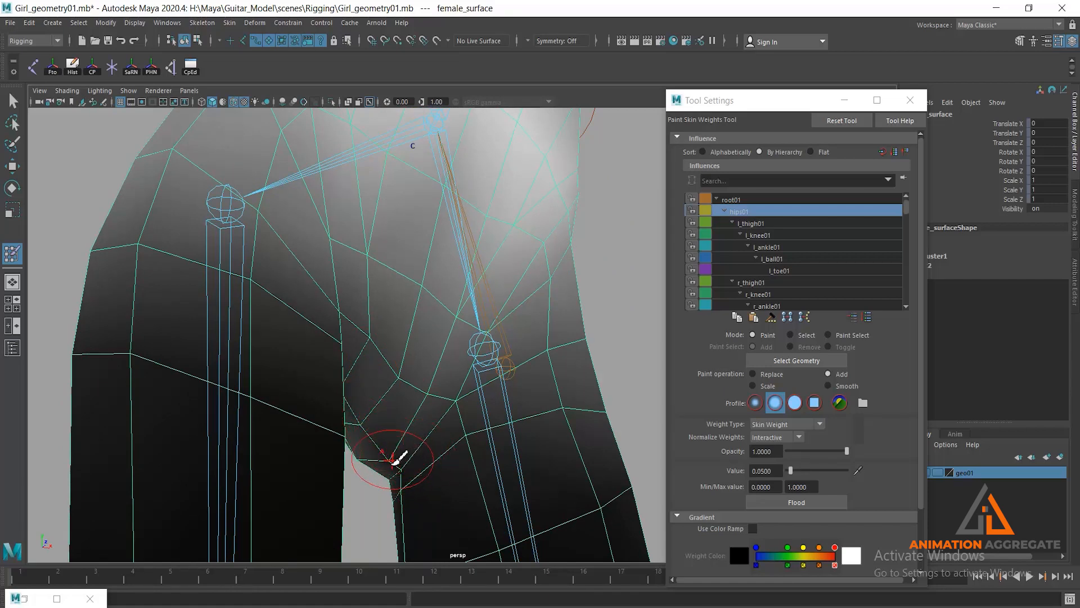
pyautogui.scroll(-3, 457, 354)
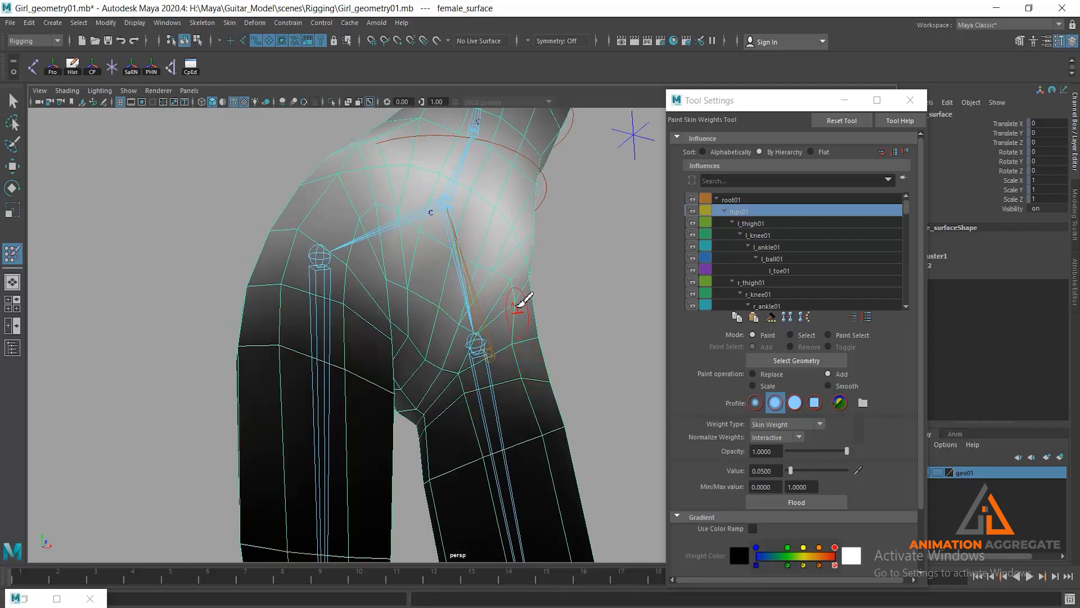
pyautogui.moveTo(631, 330)
pyautogui.keyDown('alt'); pyautogui.mouseDown()
pyautogui.moveTo(501, 321)
pyautogui.moveTo(122, 192)
pyautogui.mouseUp(); pyautogui.keyUp('alt')
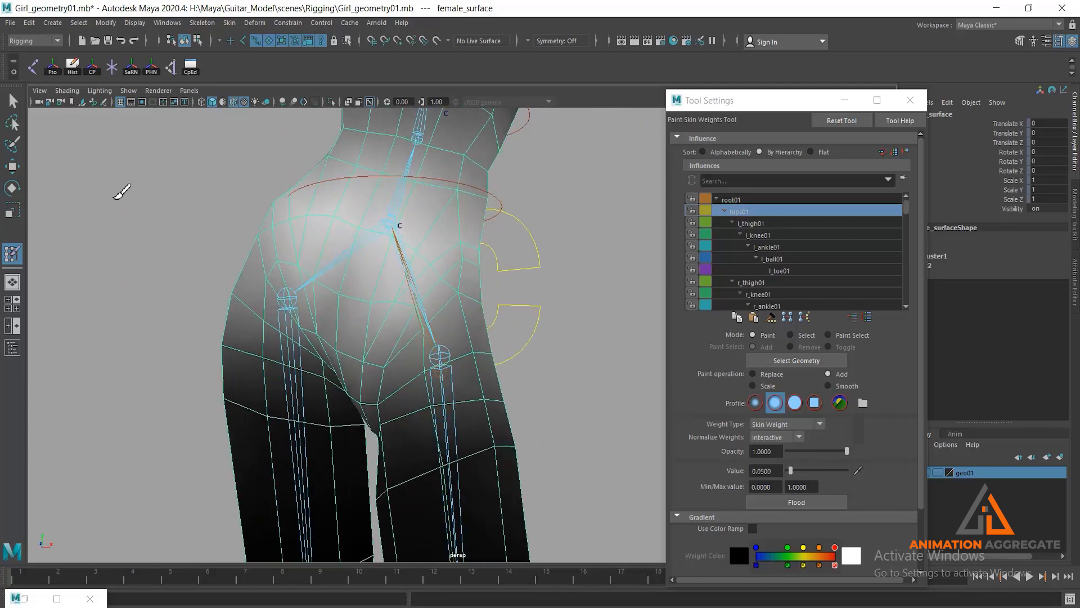
# - Leave weight painting and sway the hips with the hip sway control to about 1.09 in Translate X
pyautogui.click(14, 102)
pyautogui.moveTo(397, 329)
pyautogui.keyDown('alt'); pyautogui.mouseDown()
pyautogui.moveTo(479, 299)
pyautogui.moveTo(432, 323)
pyautogui.moveTo(468, 399)
pyautogui.moveTo(477, 326)
pyautogui.moveTo(451, 252)
pyautogui.mouseUp(); pyautogui.keyUp('alt')
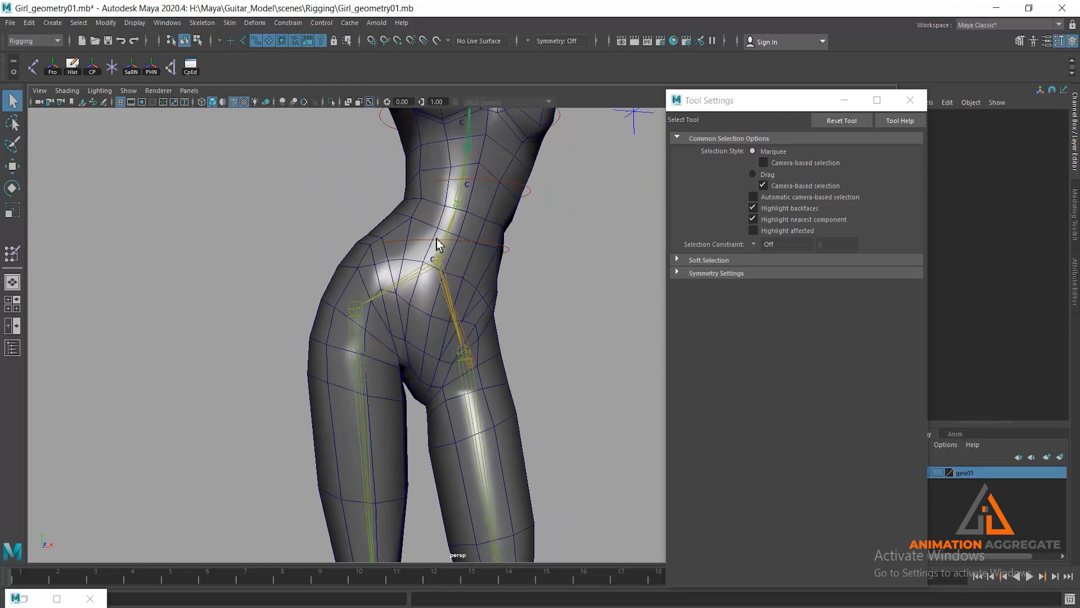
pyautogui.click(438, 245)
pyautogui.press('w')
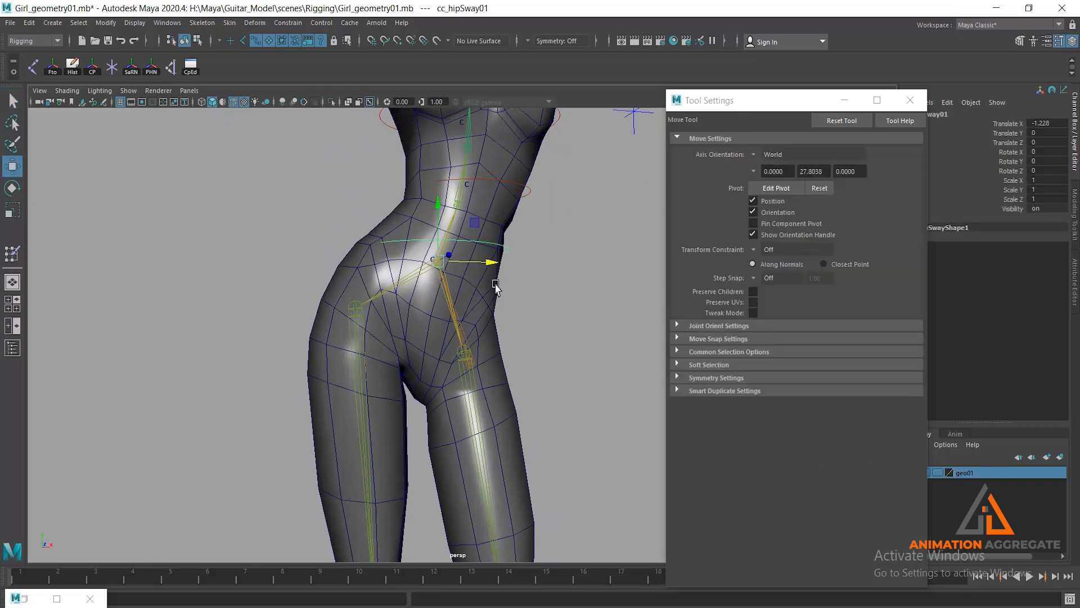
pyautogui.moveTo(486, 264); pyautogui.dragTo(531, 311)
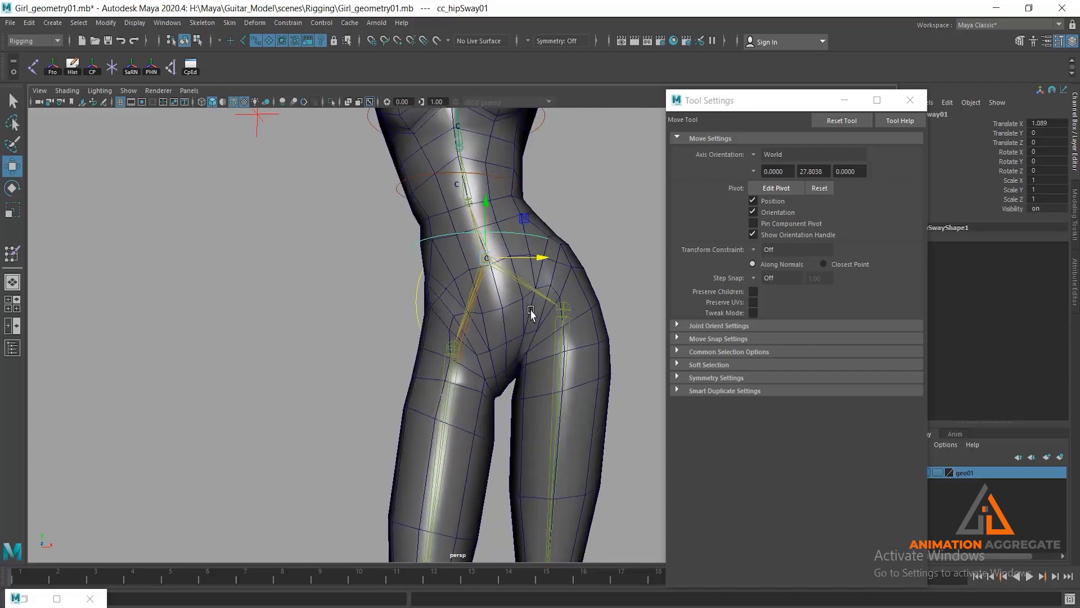
# - Inspect the swayed hips, and move the hip sway control to the opposite side, about -0.90 in Translate X
pyautogui.keyDown('alt'); pyautogui.moveTo(533, 358); pyautogui.dragTo(500, 290); pyautogui.keyUp('alt')
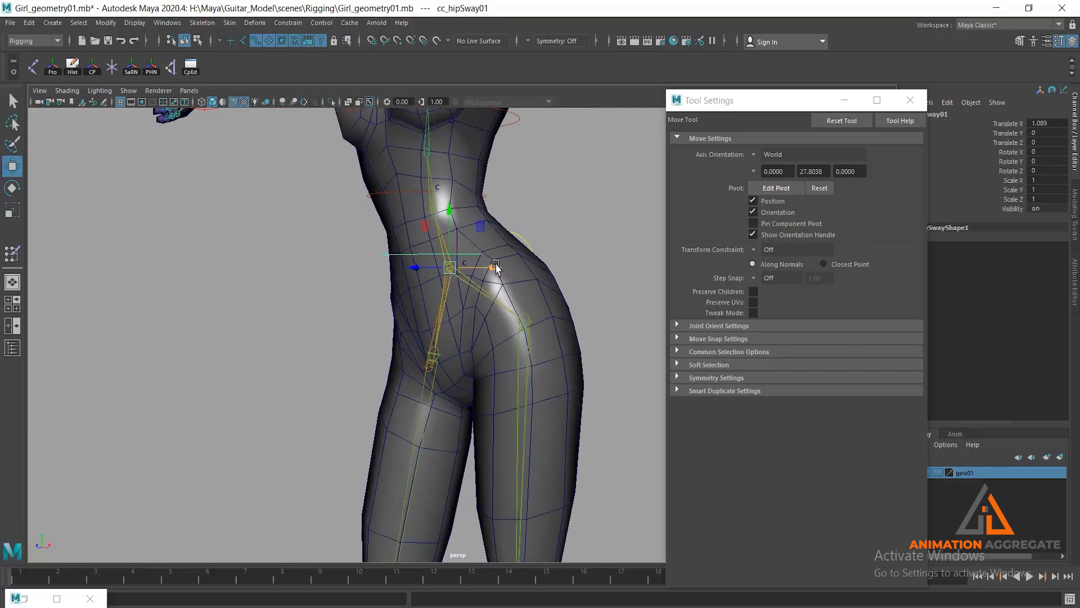
pyautogui.moveTo(496, 266); pyautogui.dragTo(449, 288)
pyautogui.keyDown('alt'); pyautogui.moveTo(463, 311); pyautogui.dragTo(529, 315); pyautogui.keyUp('alt')
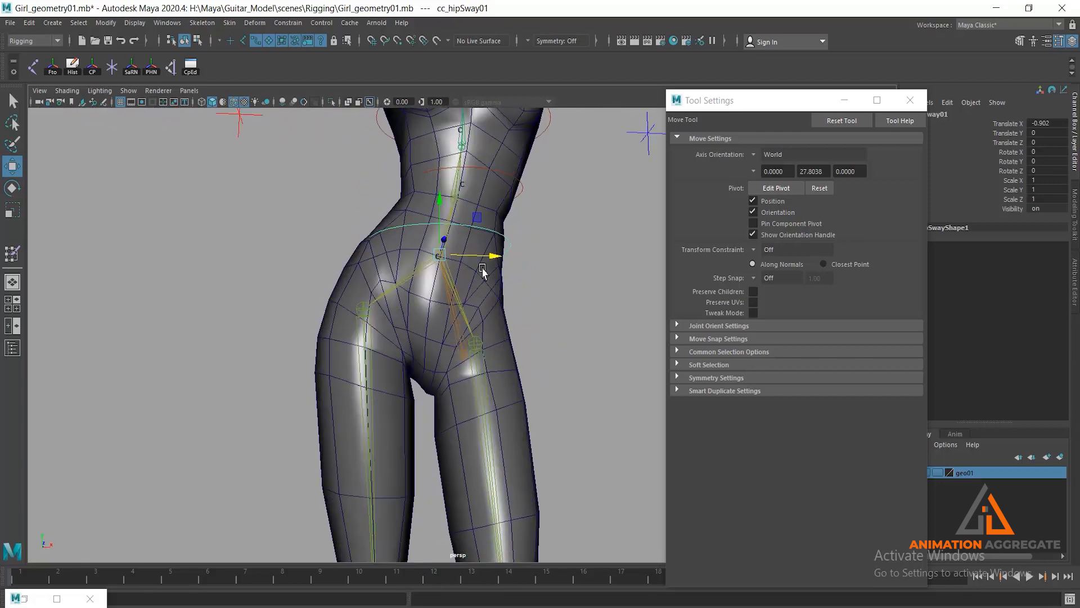
# - Sway the hips back to about 0.61 in Translate X and reset the hip sway control's Translate X to 0
pyautogui.moveTo(488, 261); pyautogui.dragTo(536, 260)
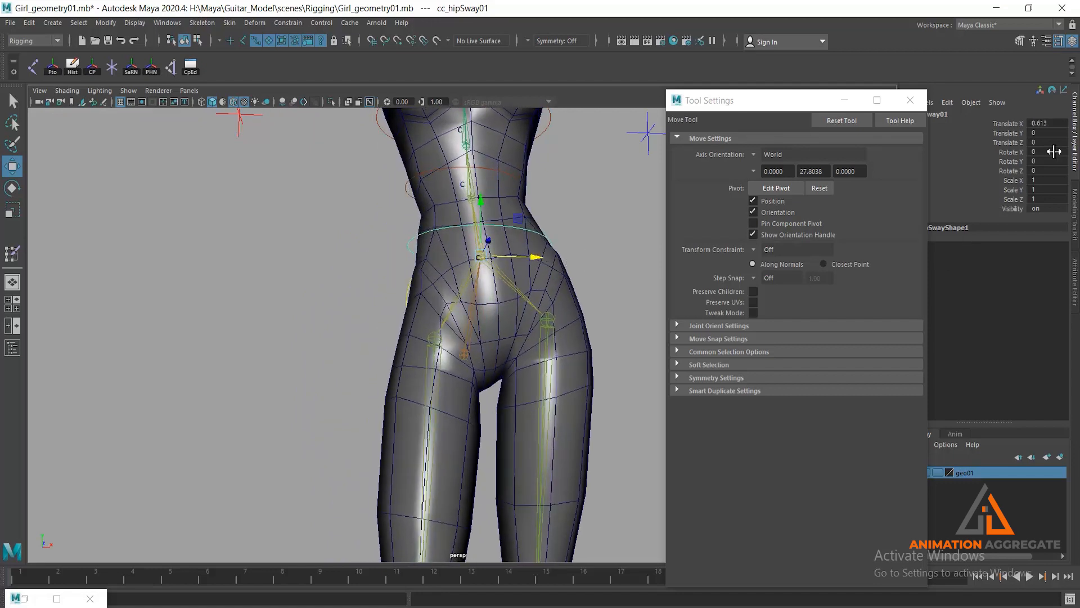
pyautogui.write('0')
pyautogui.press('Return')
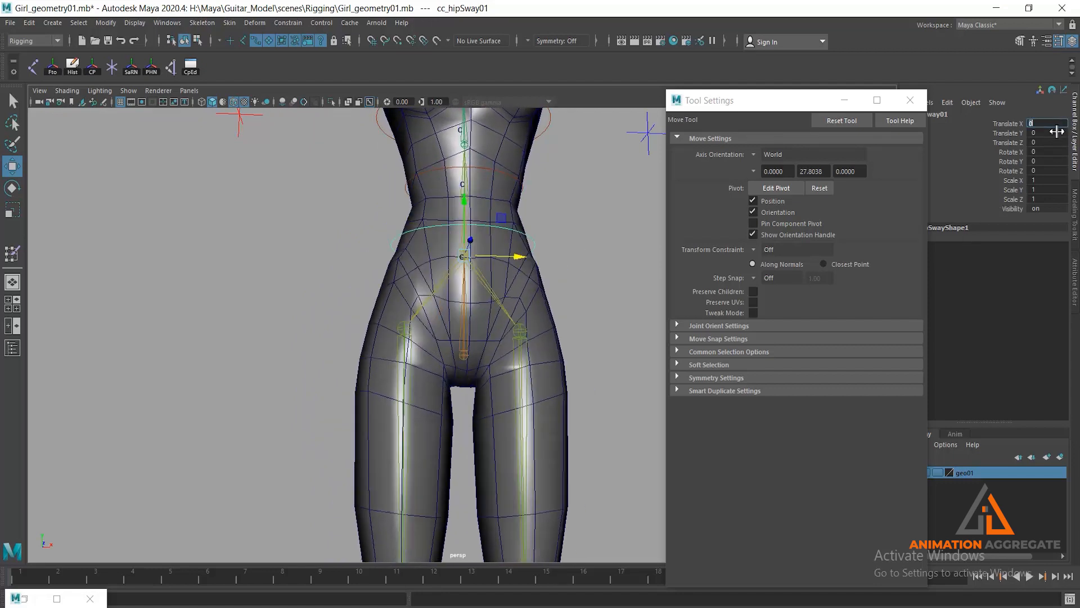
# - Lower the body with the COG control to about -5.35 in Translate Y and inspect the hip and thigh deformation
pyautogui.keyDown('alt'); pyautogui.moveTo(565, 339); pyautogui.dragTo(522, 358); pyautogui.keyUp('alt')
pyautogui.click(523, 251)
pyautogui.moveTo(438, 319); pyautogui.dragTo(449, 455)
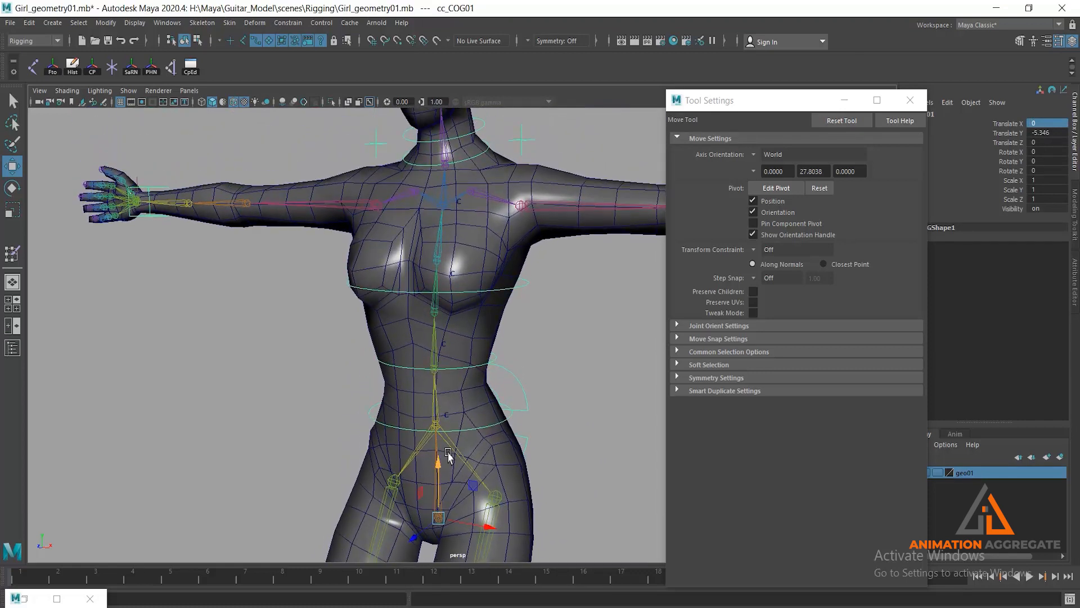
pyautogui.keyDown('alt'); pyautogui.moveTo(449, 456); pyautogui.dragTo(472, 366, button='middle'); pyautogui.keyUp('alt')
pyautogui.keyDown('alt'); pyautogui.moveTo(473, 366); pyautogui.dragTo(265, 337); pyautogui.keyUp('alt')
pyautogui.scroll(2, 417, 460)
pyautogui.keyDown('alt'); pyautogui.moveTo(417, 460); pyautogui.dragTo(510, 394); pyautogui.keyUp('alt')
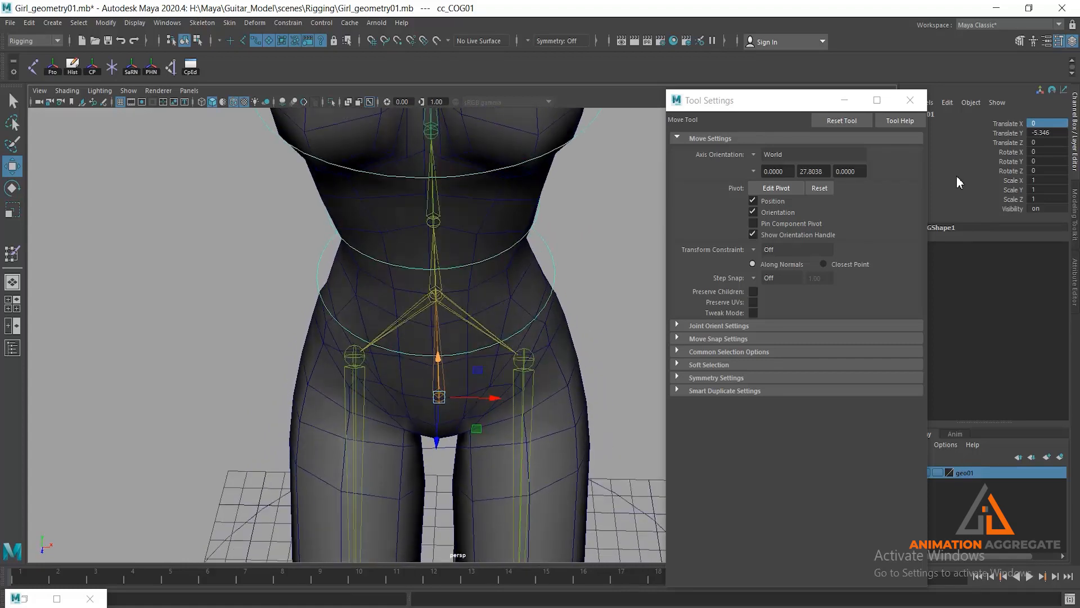
# - Reset the COG control's Translate Y to 0
pyautogui.doubleClick(1049, 135)
pyautogui.write('0')
pyautogui.press('Return')
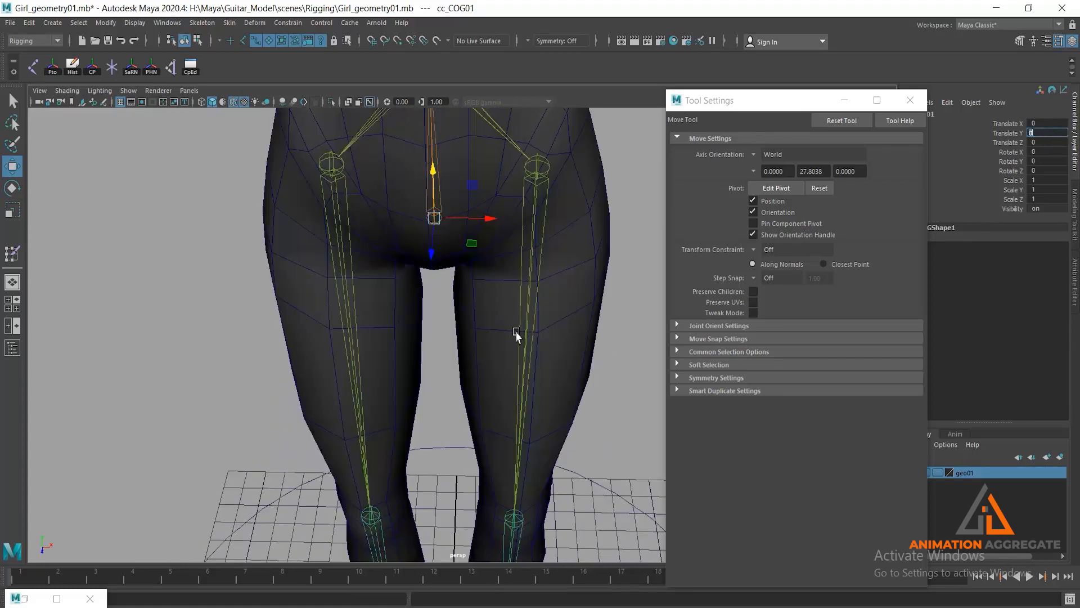
pyautogui.keyDown('alt'); pyautogui.moveTo(467, 430); pyautogui.dragTo(419, 163, button='right'); pyautogui.keyUp('alt')
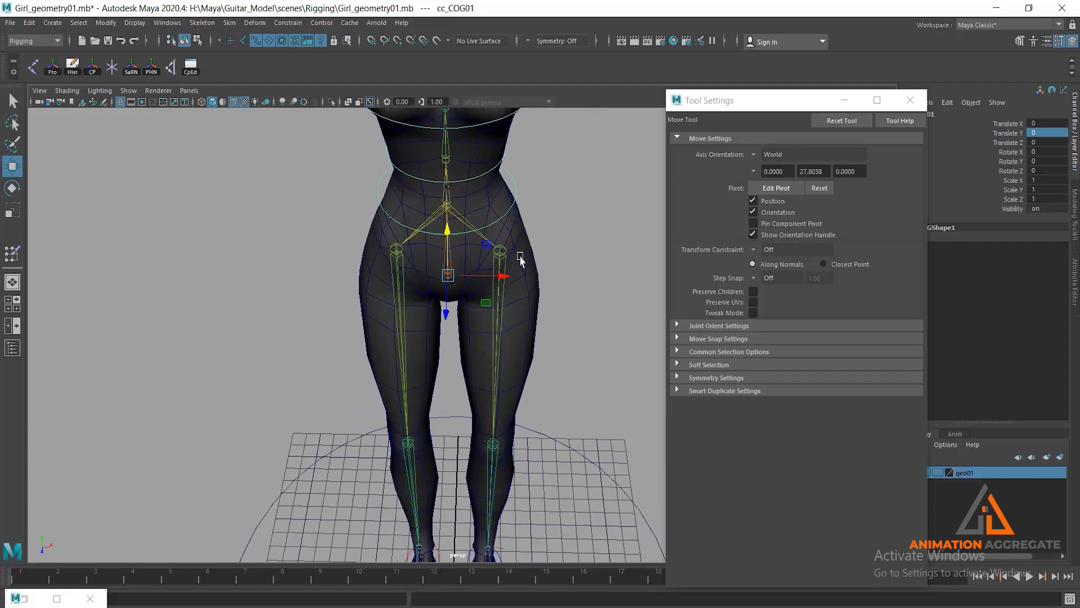
# - Sway the hips sideways with the hip sway control, inspect the deformation and select the female body mesh
pyautogui.click(506, 212)
pyautogui.click(511, 216)
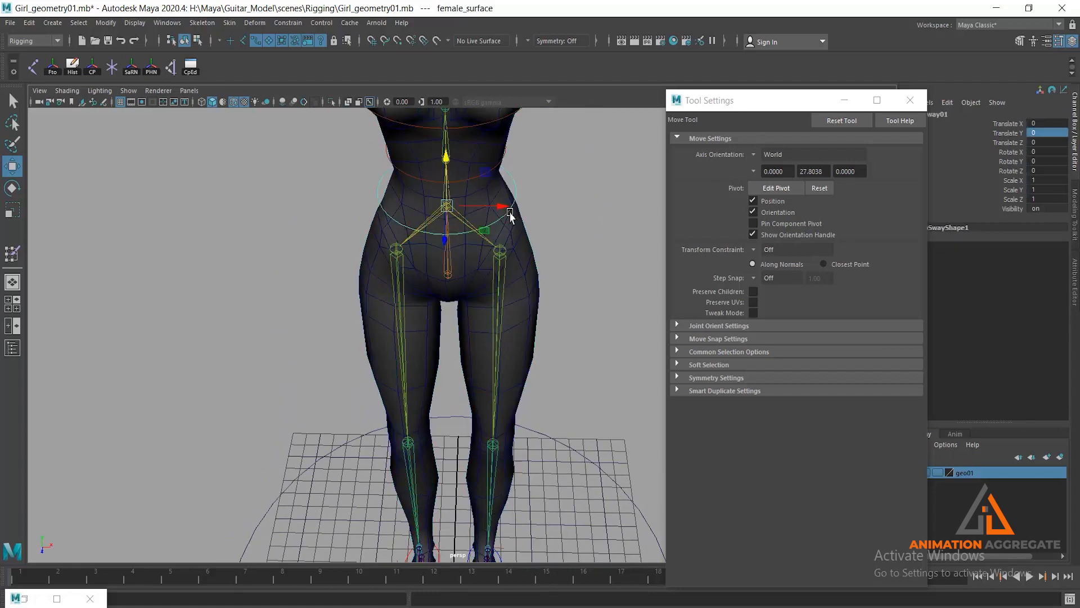
pyautogui.moveTo(503, 211)
pyautogui.mouseDown()
pyautogui.moveTo(470, 218)
pyautogui.moveTo(512, 208)
pyautogui.mouseUp()
pyautogui.keyDown('alt'); pyautogui.moveTo(507, 273); pyautogui.dragTo(507, 250); pyautogui.keyUp('alt')
pyautogui.keyDown('alt'); pyautogui.moveTo(506, 251); pyautogui.dragTo(521, 308, button='middle'); pyautogui.keyUp('alt')
pyautogui.keyDown('alt'); pyautogui.moveTo(520, 308); pyautogui.dragTo(540, 281); pyautogui.keyUp('alt')
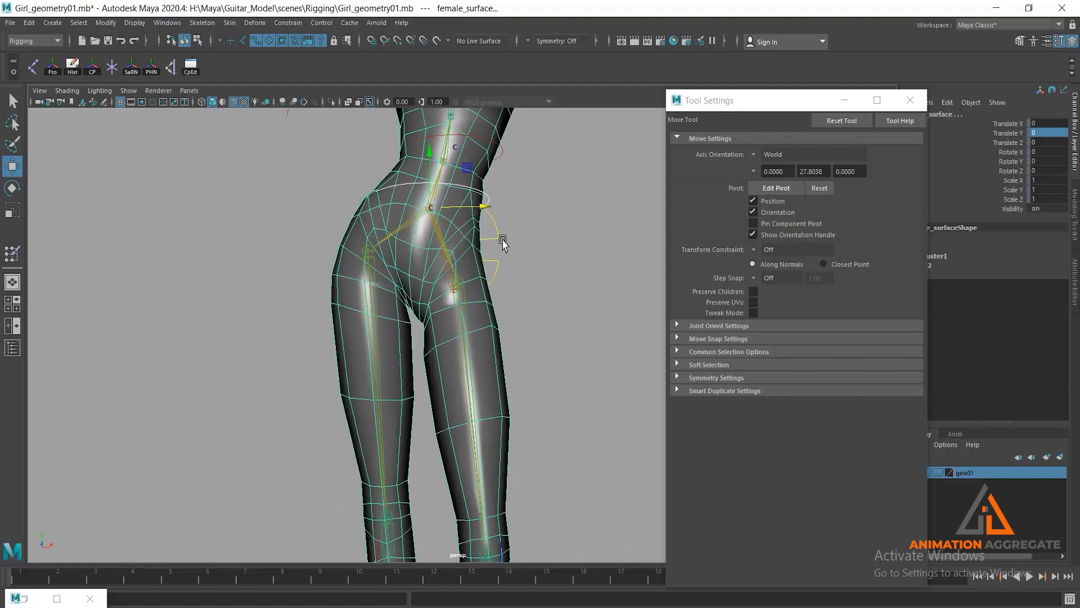
# - Sway the hips to about 0.65 in Translate X and reset the hip sway control's Translate X to 0
pyautogui.click(483, 209)
pyautogui.moveTo(485, 209); pyautogui.dragTo(533, 226)
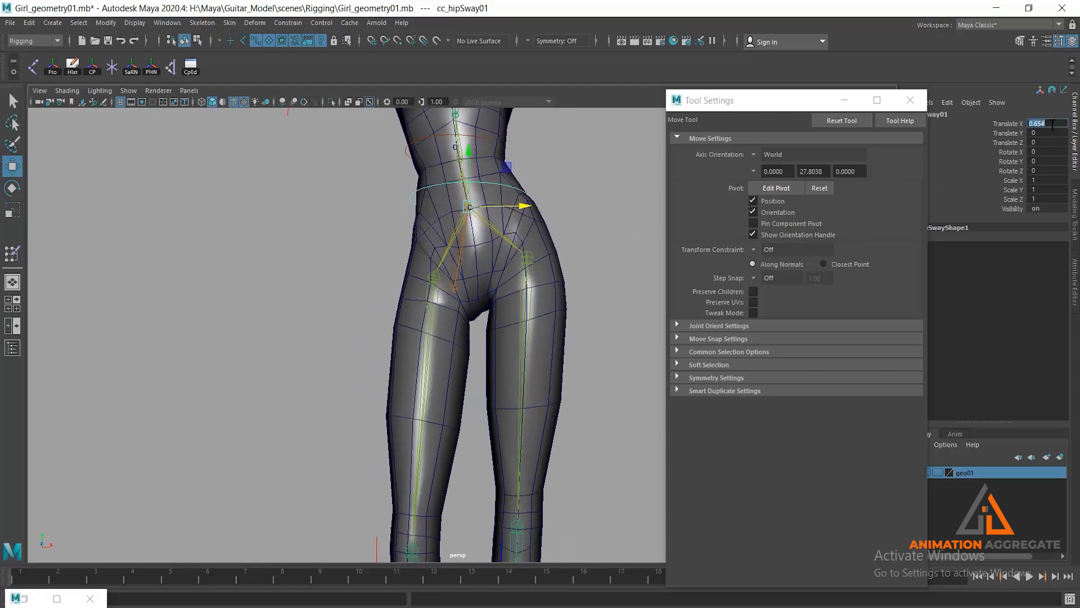
pyautogui.write('0')
pyautogui.press('Return')
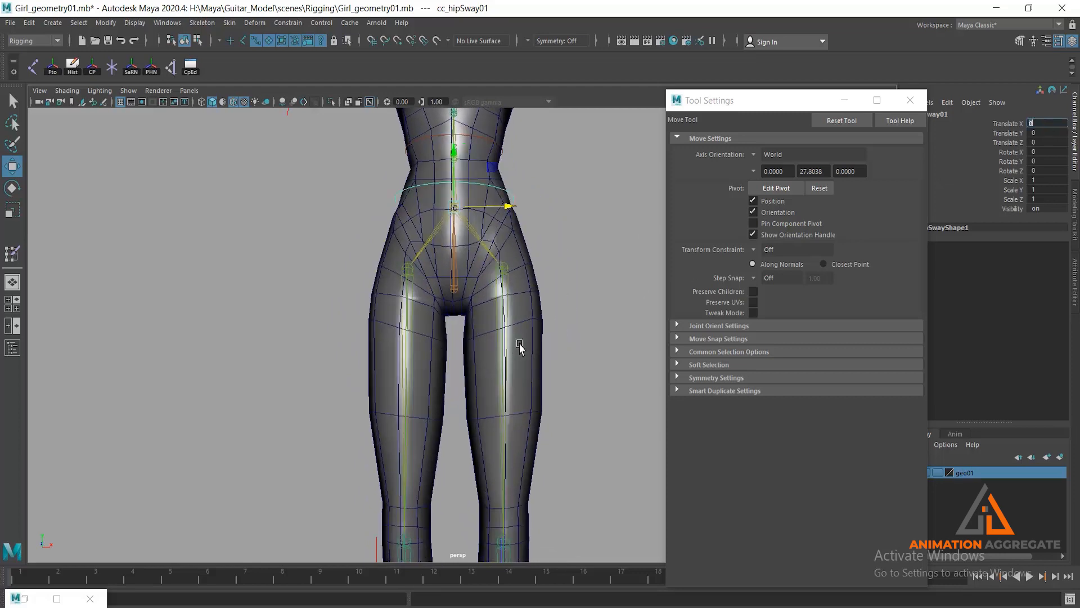
# - Lower the left arm with its arm control to about -7.59, -10.30 and -0.71 in Translate X, Y and Z
pyautogui.keyDown('alt'); pyautogui.moveTo(520, 281); pyautogui.dragTo(535, 408, button='middle'); pyautogui.keyUp('alt')
pyautogui.keyDown('alt'); pyautogui.moveTo(576, 267); pyautogui.dragTo(559, 288); pyautogui.keyUp('alt')
pyautogui.keyDown('alt'); pyautogui.moveTo(559, 289); pyautogui.dragTo(460, 401, button='middle'); pyautogui.keyUp('alt')
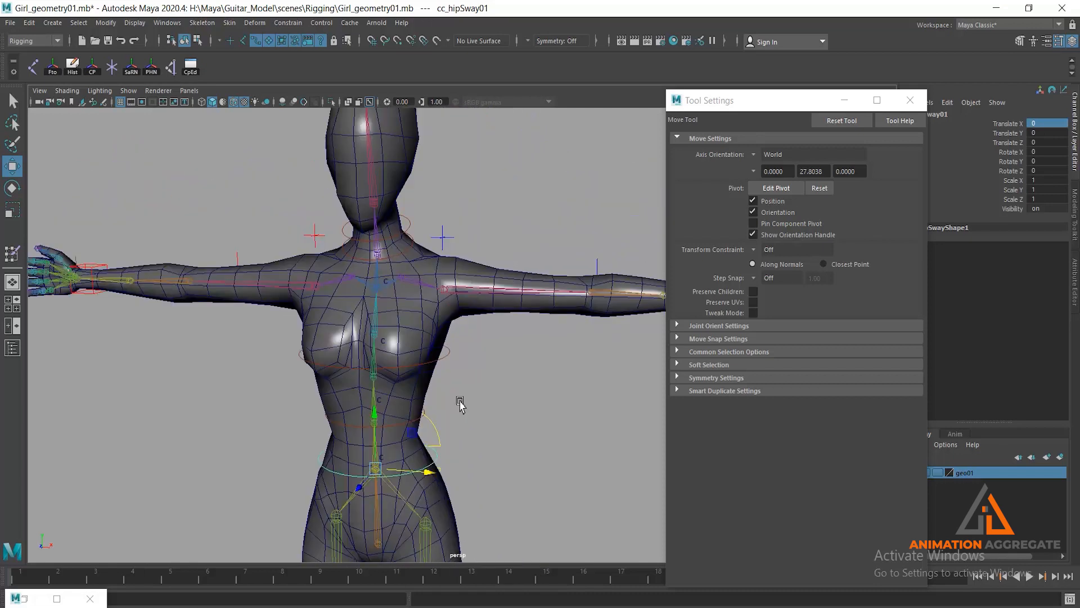
pyautogui.keyDown('alt'); pyautogui.moveTo(515, 345); pyautogui.dragTo(378, 365, button='middle'); pyautogui.keyUp('alt')
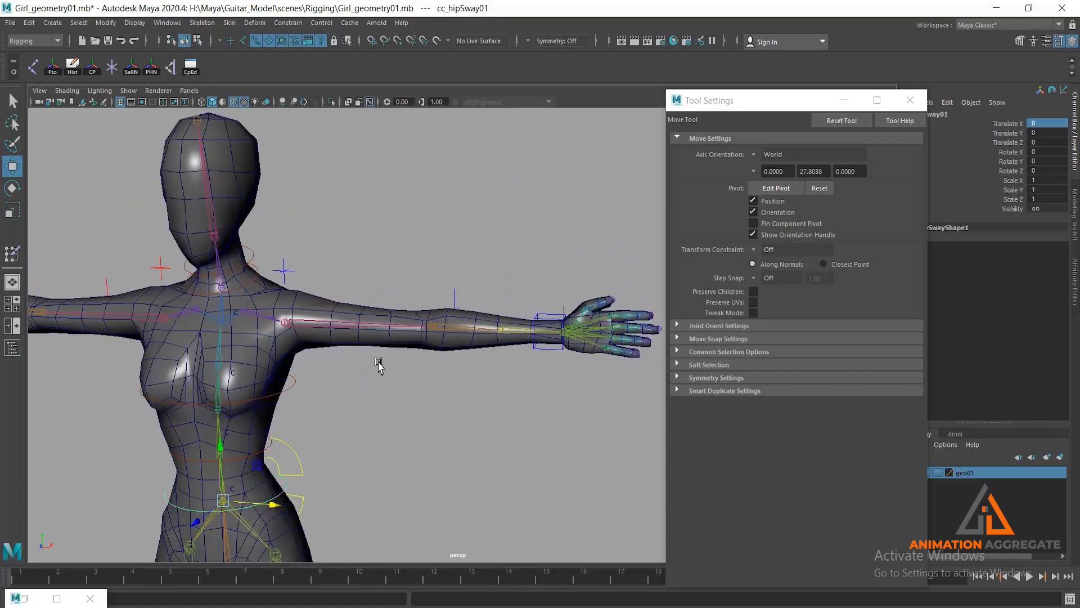
pyautogui.click(532, 345)
pyautogui.keyDown('alt'); pyautogui.moveTo(532, 416); pyautogui.dragTo(509, 414, button='right'); pyautogui.keyUp('alt')
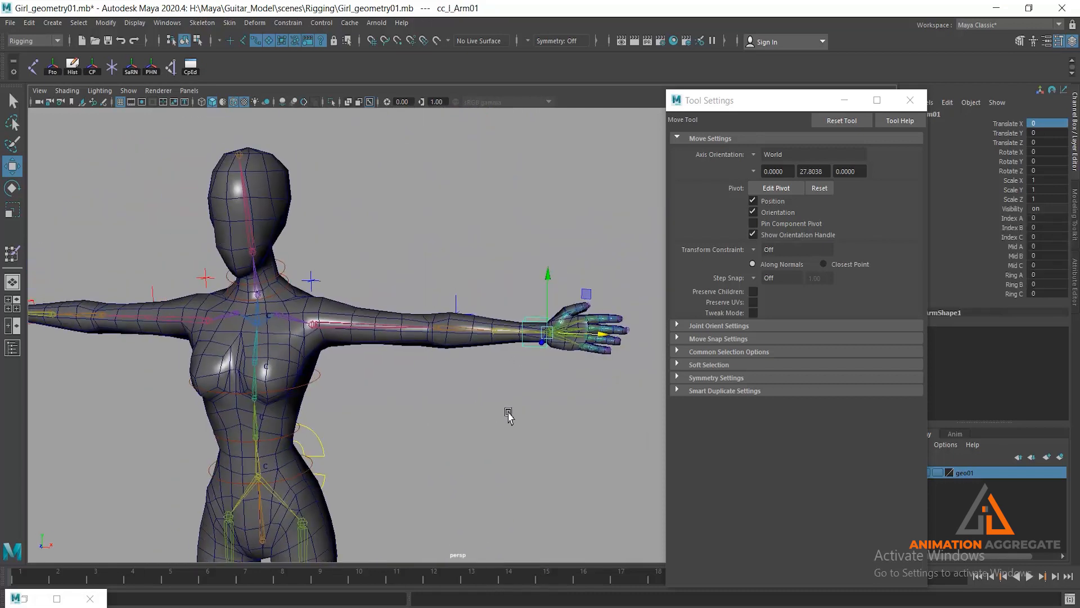
pyautogui.keyDown('alt'); pyautogui.moveTo(509, 413); pyautogui.dragTo(569, 326, button='middle'); pyautogui.keyUp('alt')
pyautogui.keyDown('alt'); pyautogui.moveTo(601, 288); pyautogui.dragTo(594, 317); pyautogui.keyUp('alt')
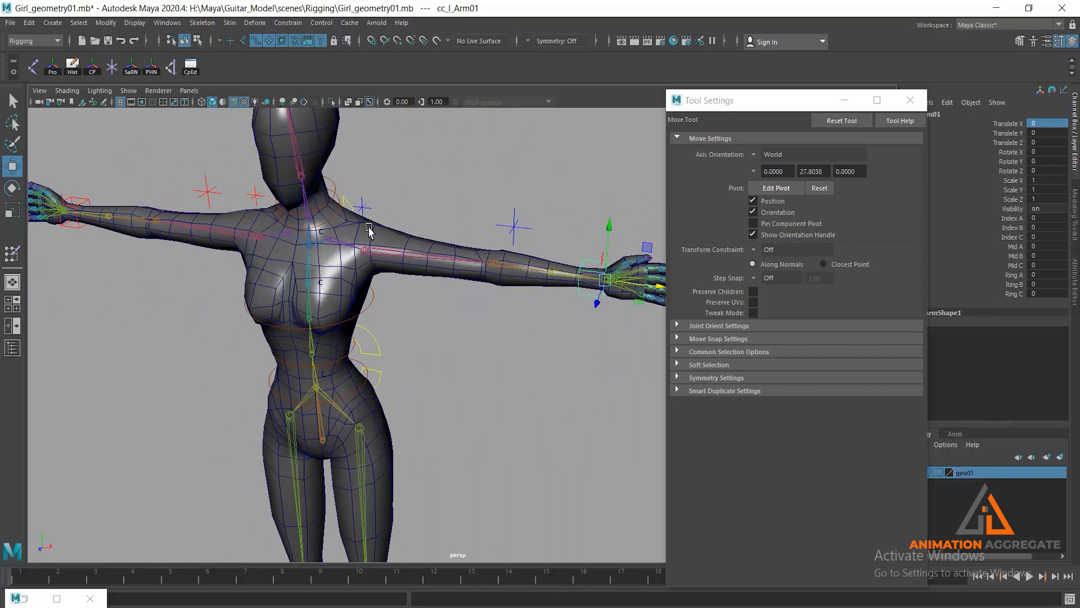
pyautogui.scroll(-2, 601, 346)
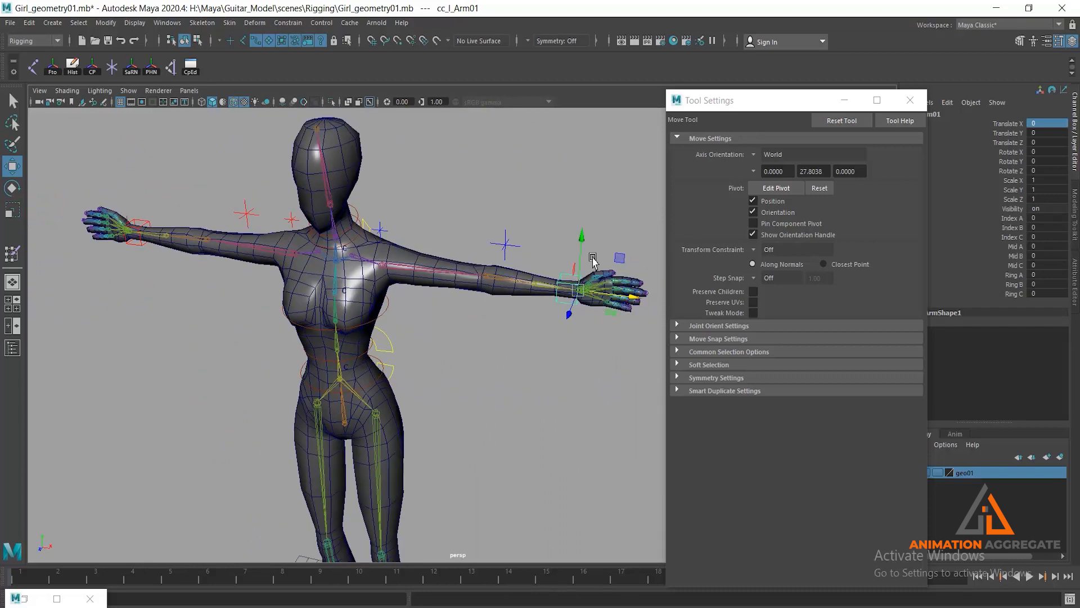
pyautogui.moveTo(584, 238); pyautogui.dragTo(436, 450)
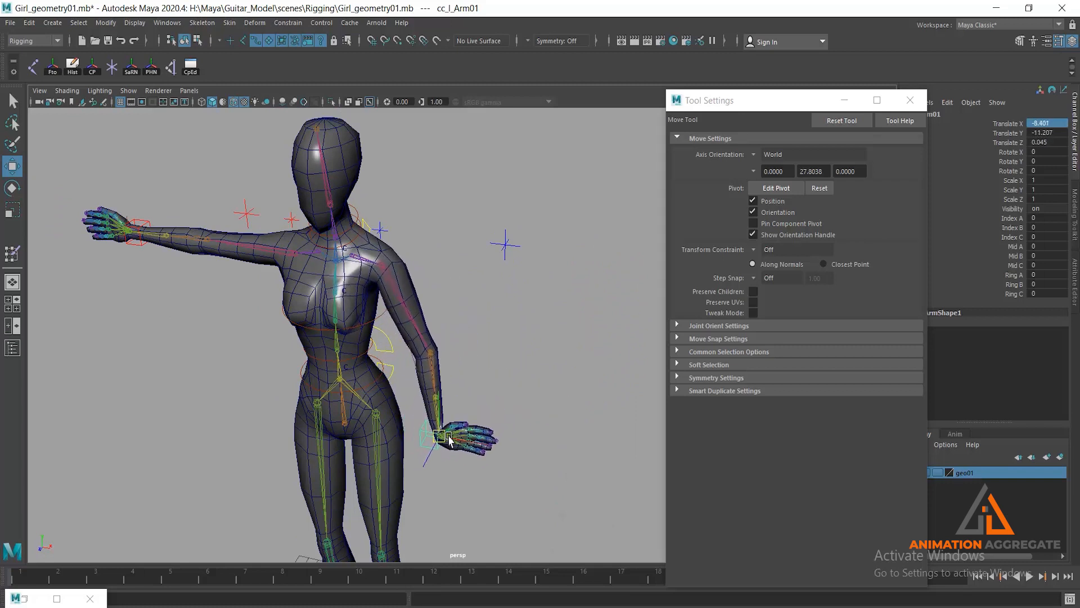
pyautogui.keyDown('alt'); pyautogui.moveTo(441, 342); pyautogui.dragTo(402, 191); pyautogui.keyUp('alt')
pyautogui.keyDown('alt'); pyautogui.moveTo(403, 191); pyautogui.dragTo(366, 248, button='right'); pyautogui.keyUp('alt')
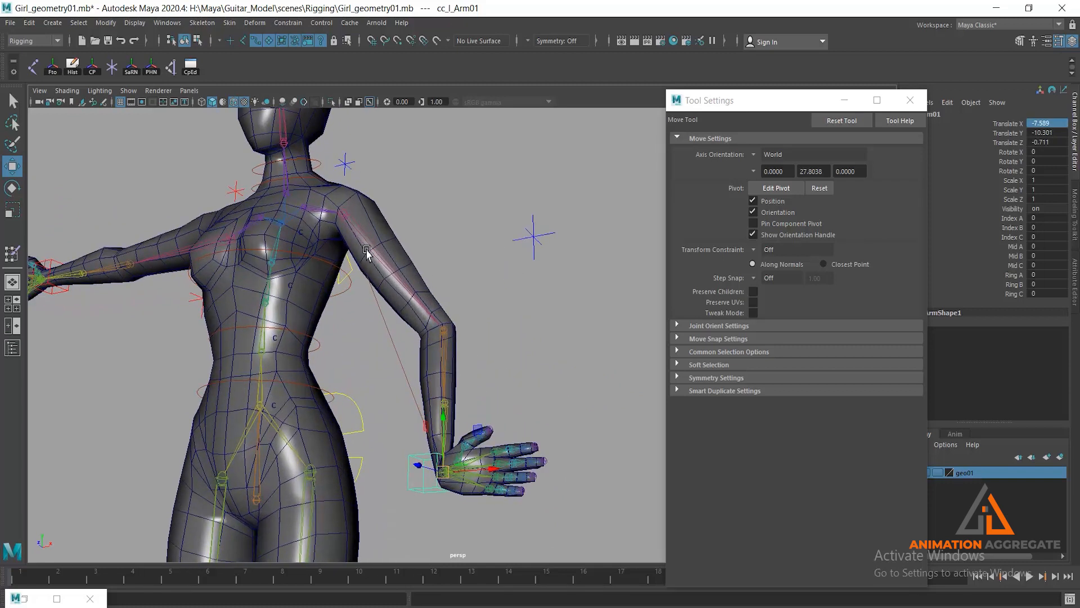
# - Select the female body mesh and activate Paint Skin Weights with the l_shld01 influence
pyautogui.keyDown('alt'); pyautogui.moveTo(366, 248); pyautogui.dragTo(453, 200); pyautogui.keyUp('alt')
pyautogui.keyDown('alt'); pyautogui.moveTo(453, 201); pyautogui.dragTo(438, 311, button='right'); pyautogui.keyUp('alt')
pyautogui.click(431, 310)
pyautogui.keyDown('alt'); pyautogui.moveTo(433, 311); pyautogui.dragTo(522, 405, button='middle'); pyautogui.keyUp('alt')
pyautogui.keyDown('alt'); pyautogui.moveTo(522, 405); pyautogui.dragTo(485, 341); pyautogui.keyUp('alt')
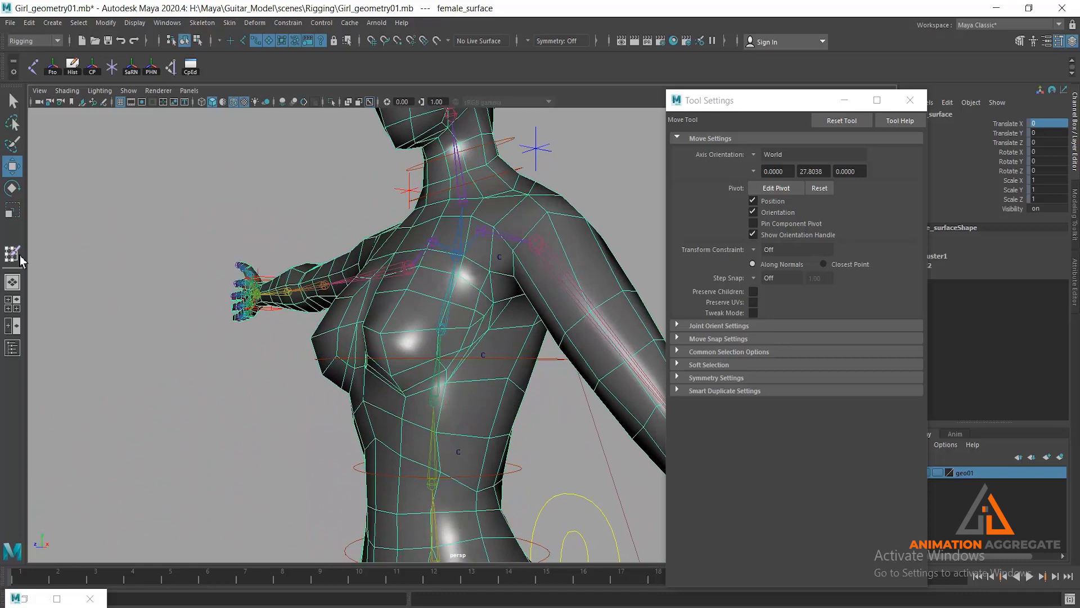
pyautogui.press('y')
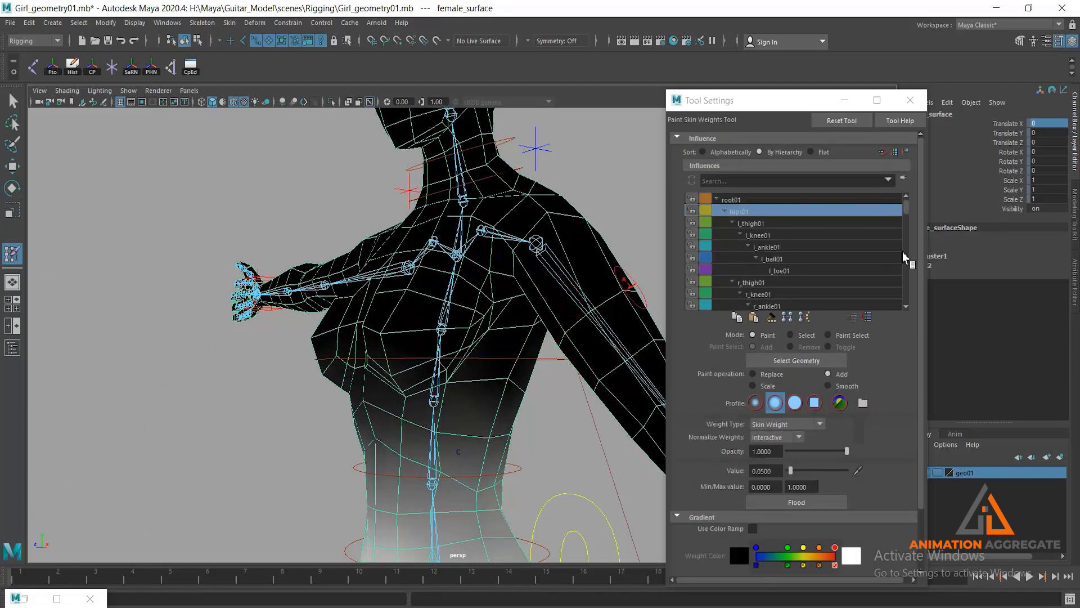
pyautogui.scroll(-5, 910, 309)
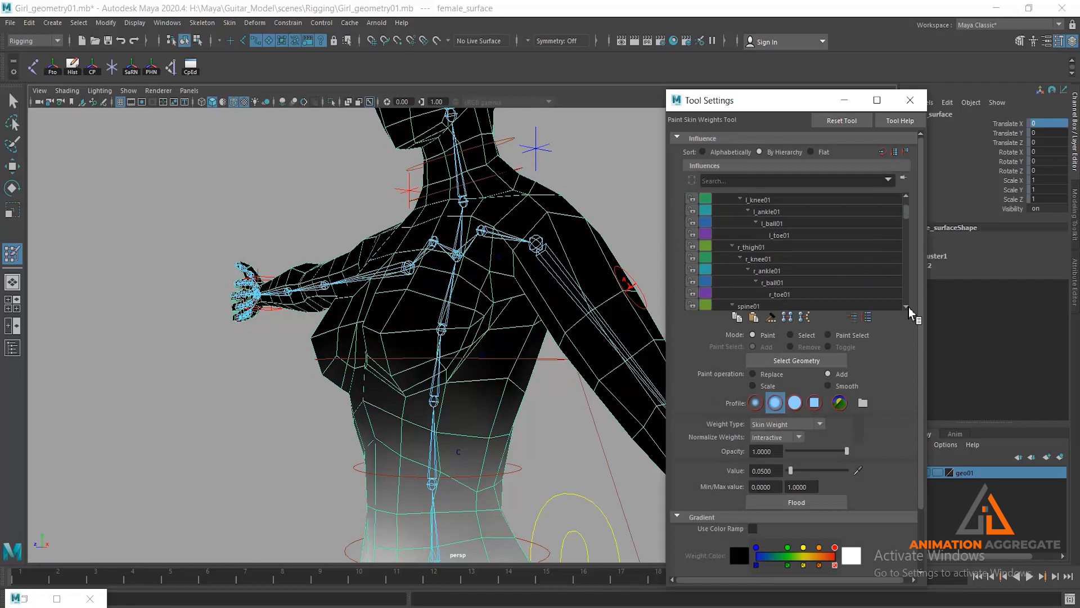
pyautogui.scroll(-2, 909, 309)
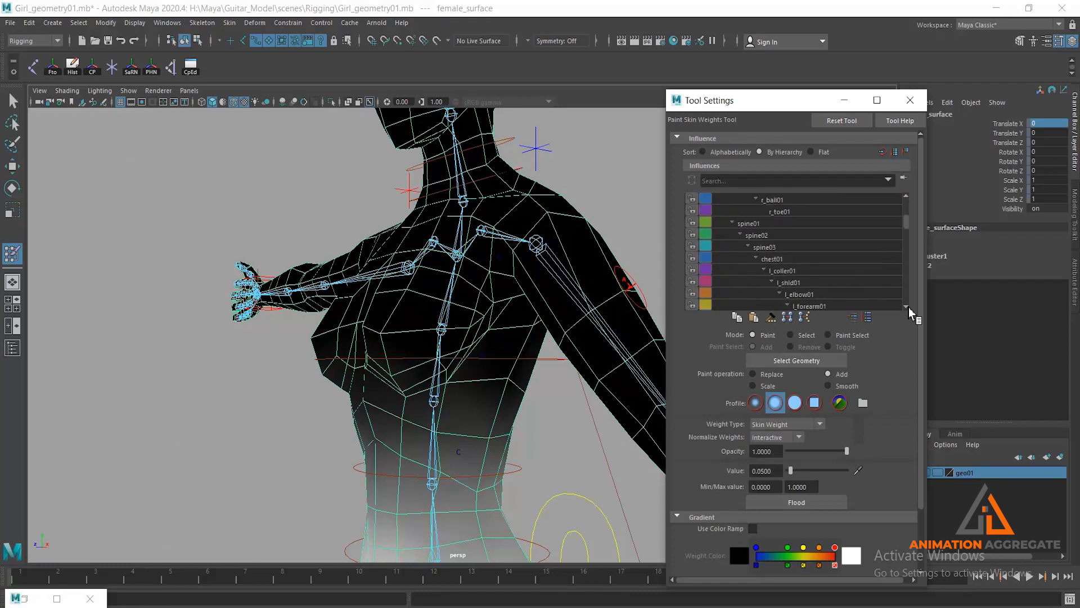
pyautogui.scroll(-1, 910, 309)
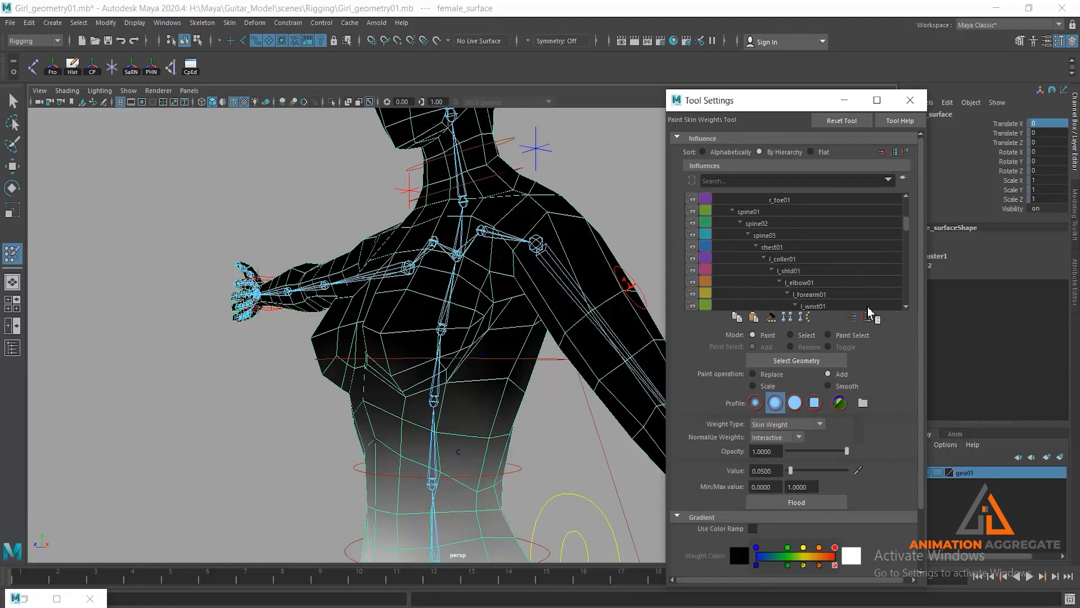
pyautogui.click(790, 270)
# - Set the paint operation to Replace with value 0 and erase l_shld01 weight from the left chest
pyautogui.keyDown('alt'); pyautogui.moveTo(548, 313); pyautogui.dragTo(412, 317); pyautogui.keyUp('alt')
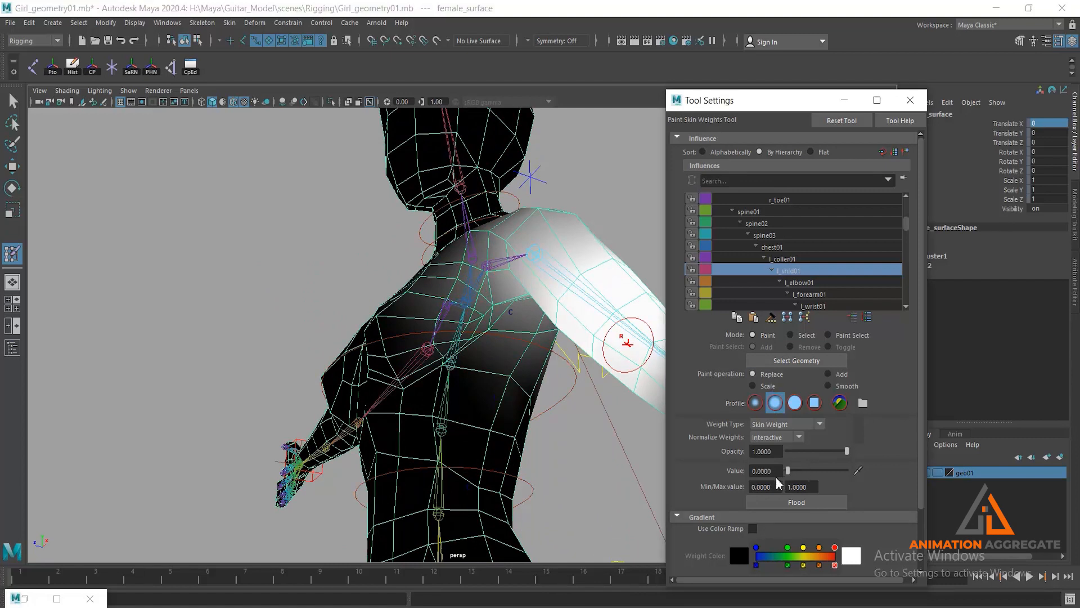
pyautogui.keyDown('alt'); pyautogui.moveTo(535, 342); pyautogui.dragTo(429, 319); pyautogui.keyUp('alt')
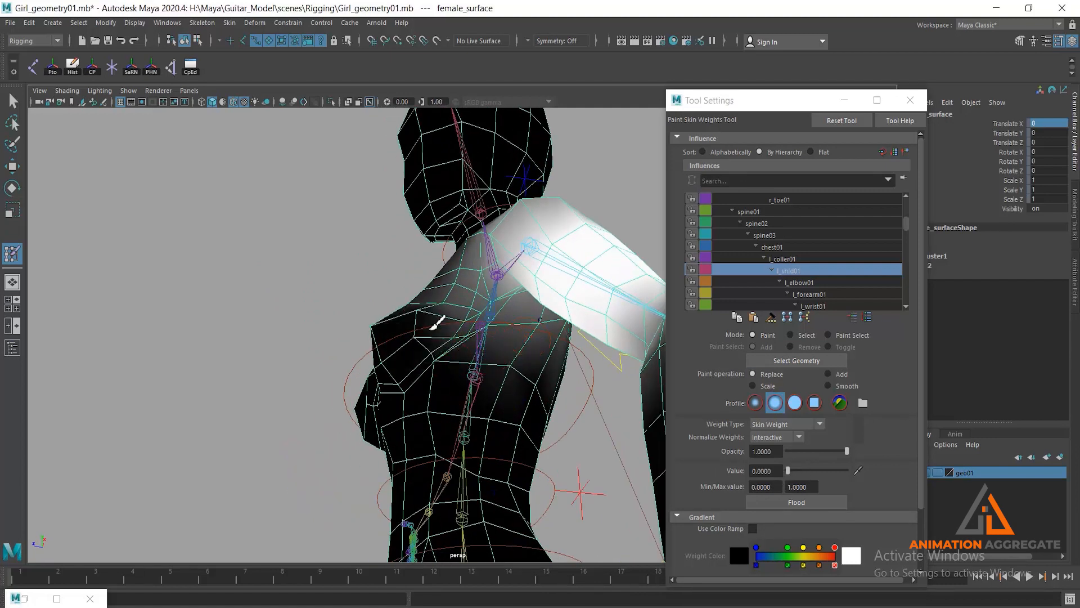
pyautogui.moveTo(451, 357)
pyautogui.keyDown('alt'); pyautogui.mouseDown()
pyautogui.moveTo(451, 391)
pyautogui.moveTo(439, 326)
pyautogui.moveTo(453, 232)
pyautogui.mouseUp(); pyautogui.keyUp('alt')
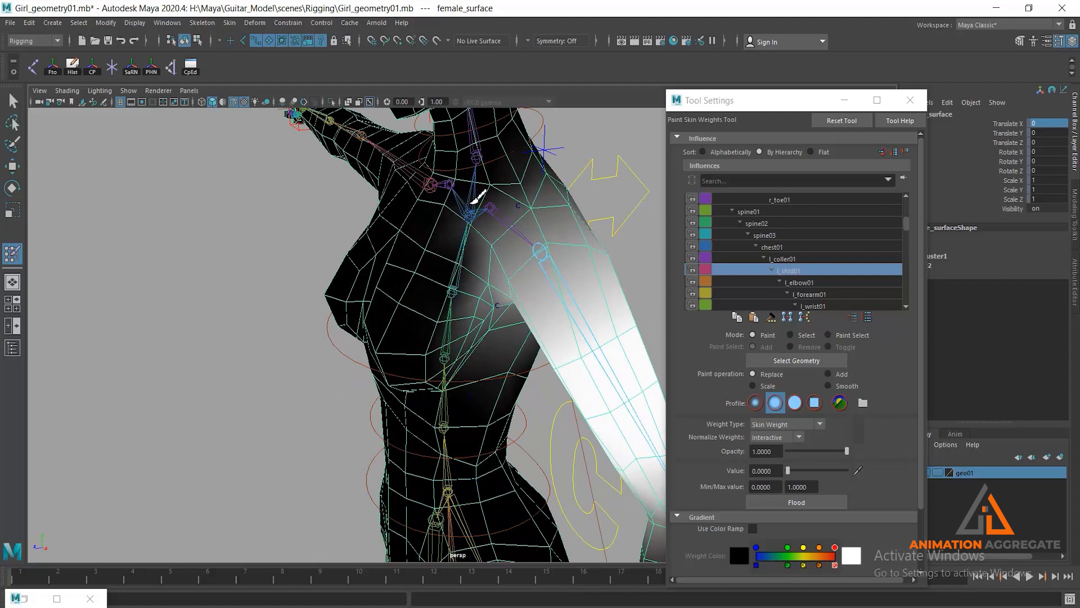
pyautogui.moveTo(479, 198); pyautogui.dragTo(474, 208)
pyautogui.moveTo(448, 333)
pyautogui.mouseDown()
pyautogui.moveTo(467, 327)
pyautogui.moveTo(441, 284)
pyautogui.moveTo(446, 366)
pyautogui.moveTo(433, 301)
pyautogui.moveTo(466, 361)
pyautogui.moveTo(460, 354)
pyautogui.mouseUp()
# - Resize the brush and erase more l_shld01 weight around the left breast and in front of the armpit
pyautogui.press('b')
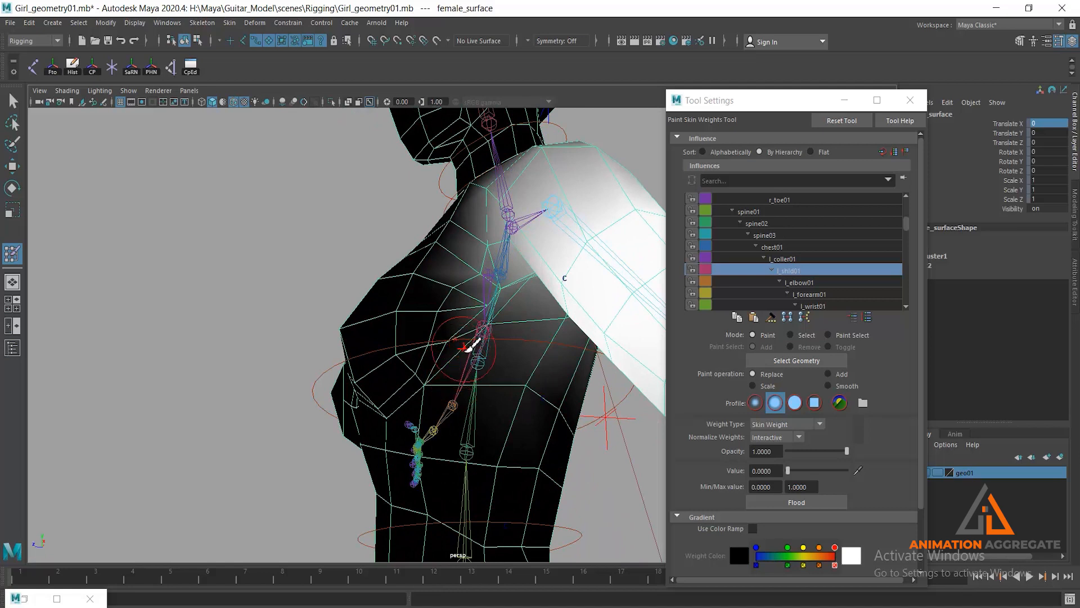
pyautogui.press('b')
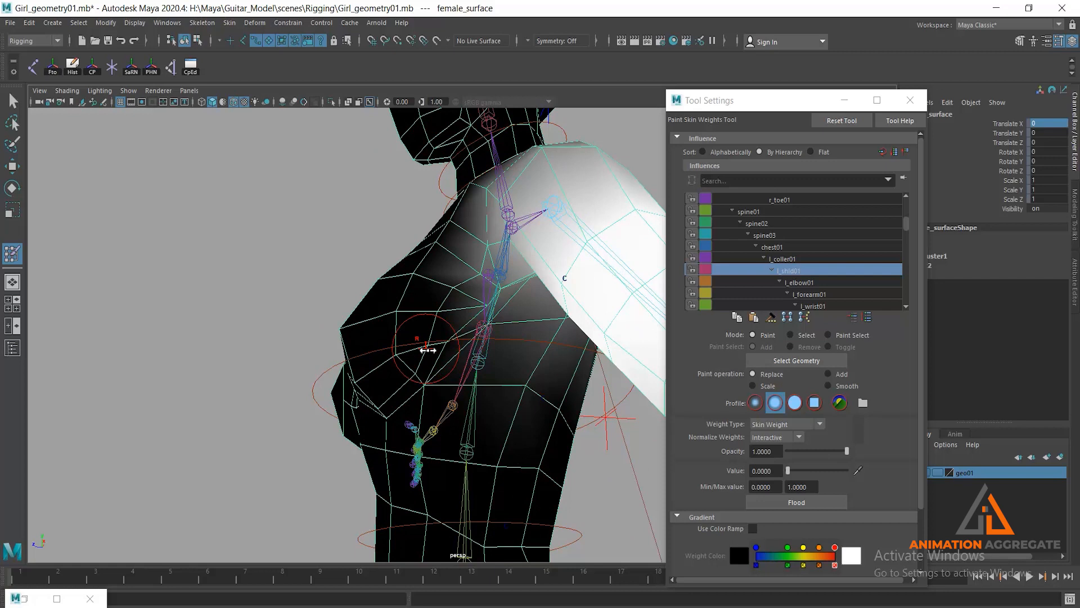
pyautogui.moveTo(428, 348); pyautogui.dragTo(438, 346)
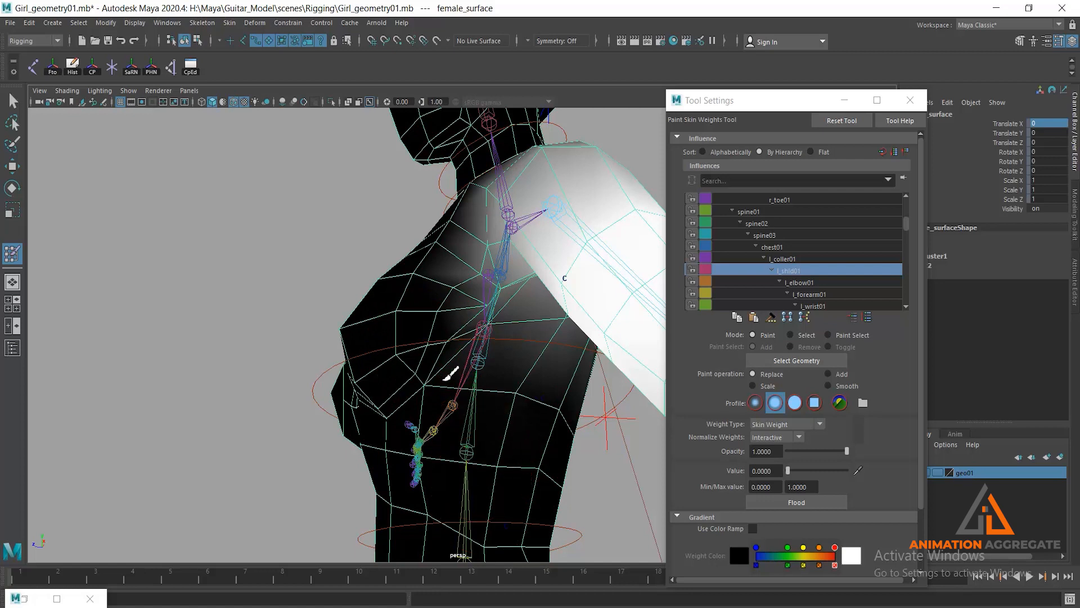
pyautogui.moveTo(441, 253)
pyautogui.mouseDown()
pyautogui.moveTo(472, 247)
pyautogui.moveTo(481, 284)
pyautogui.moveTo(440, 316)
pyautogui.moveTo(433, 289)
pyautogui.mouseUp()
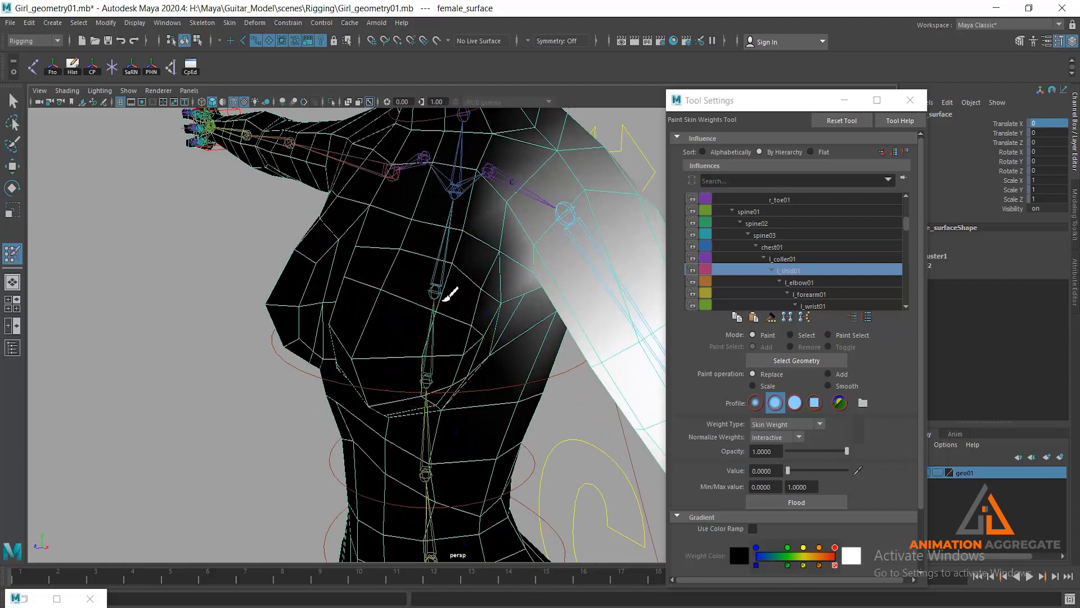
pyautogui.moveTo(487, 325)
pyautogui.keyDown('alt'); pyautogui.mouseDown()
pyautogui.moveTo(476, 320)
pyautogui.moveTo(488, 320)
pyautogui.mouseUp(); pyautogui.keyUp('alt')
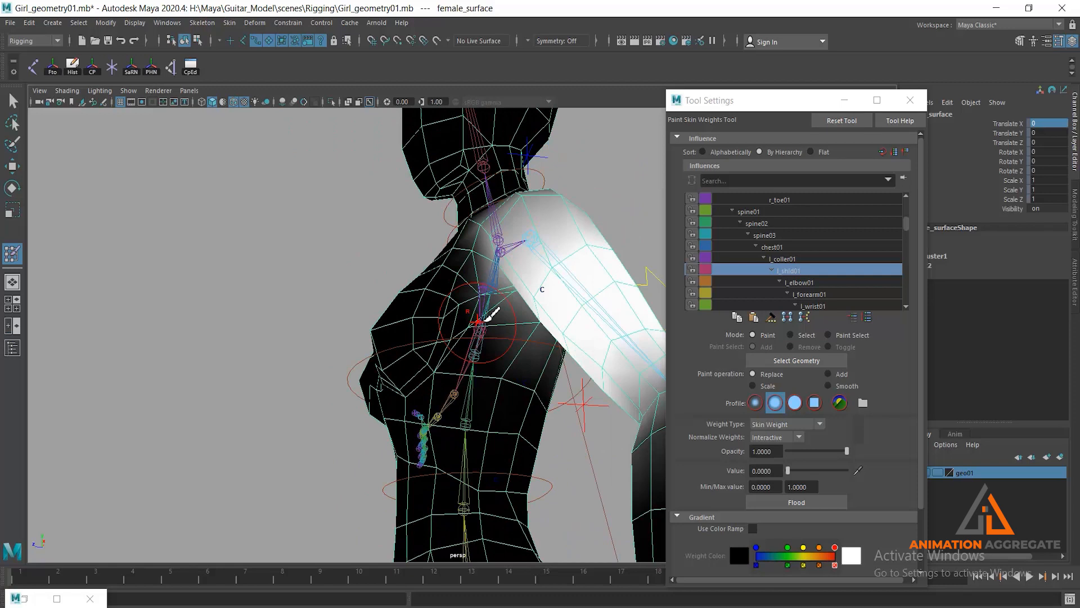
pyautogui.press('b')
pyautogui.moveTo(502, 341); pyautogui.dragTo(488, 313)
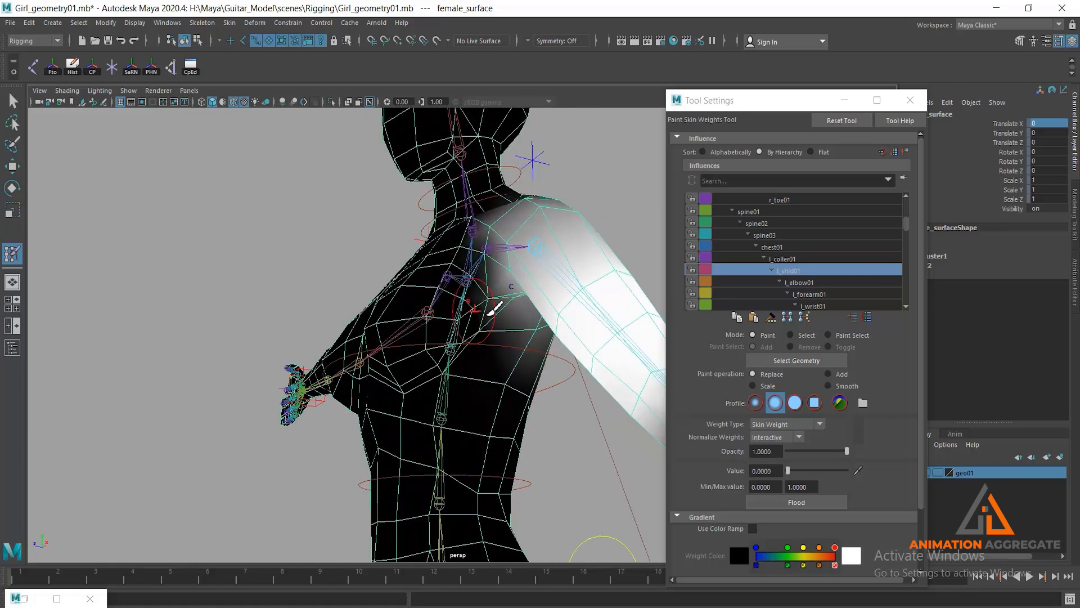
pyautogui.keyDown('alt'); pyautogui.moveTo(489, 315); pyautogui.dragTo(501, 287); pyautogui.keyUp('alt')
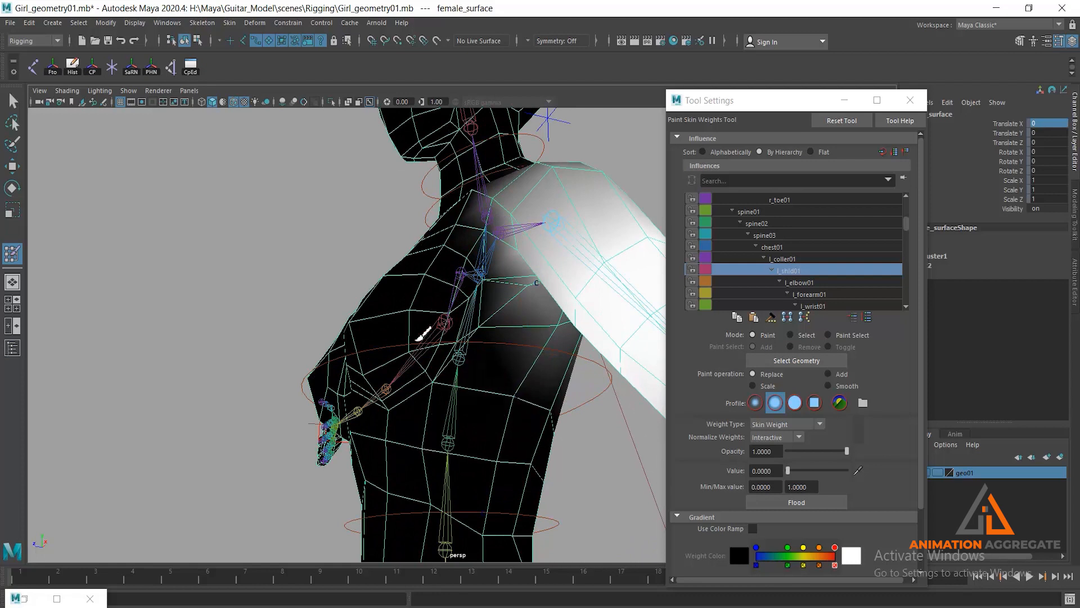
# - Check the l_shld01 weights on the back and shoulder and touch up the area near the left collarbone and armpit
pyautogui.keyDown('alt'); pyautogui.moveTo(525, 378); pyautogui.dragTo(381, 369); pyautogui.keyUp('alt')
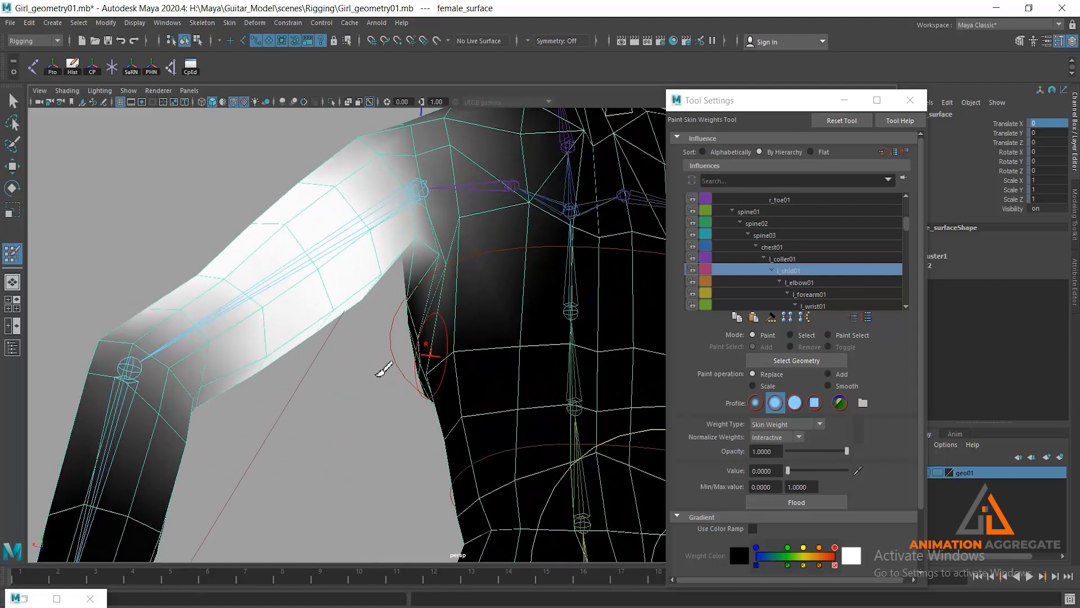
pyautogui.moveTo(529, 140)
pyautogui.keyDown('alt'); pyautogui.mouseDown(button='middle')
pyautogui.moveTo(553, 324)
pyautogui.moveTo(541, 408)
pyautogui.mouseUp(button='middle'); pyautogui.keyUp('alt')
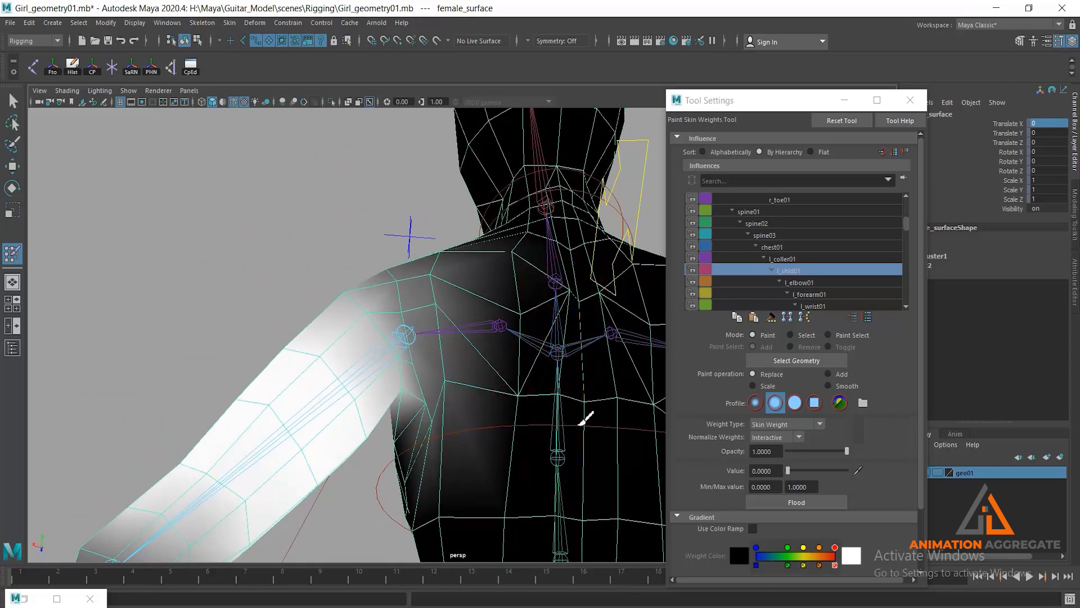
pyautogui.keyDown('alt'); pyautogui.moveTo(552, 366); pyautogui.dragTo(550, 390); pyautogui.keyUp('alt')
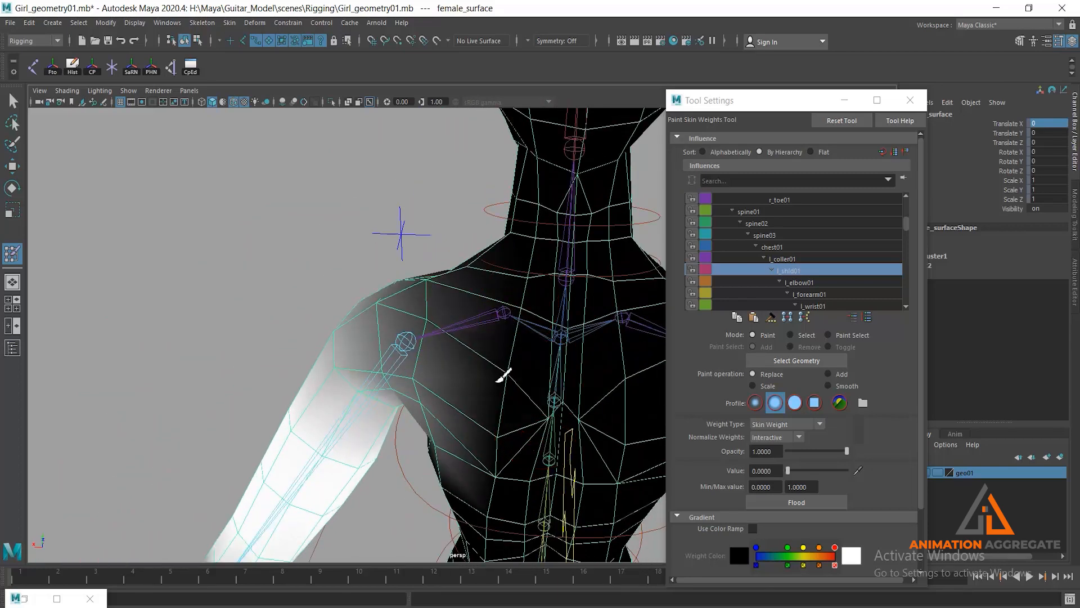
pyautogui.moveTo(494, 465)
pyautogui.keyDown('alt'); pyautogui.mouseDown()
pyautogui.moveTo(533, 419)
pyautogui.moveTo(549, 441)
pyautogui.moveTo(588, 430)
pyautogui.mouseUp(); pyautogui.keyUp('alt')
pyautogui.click(438, 453)
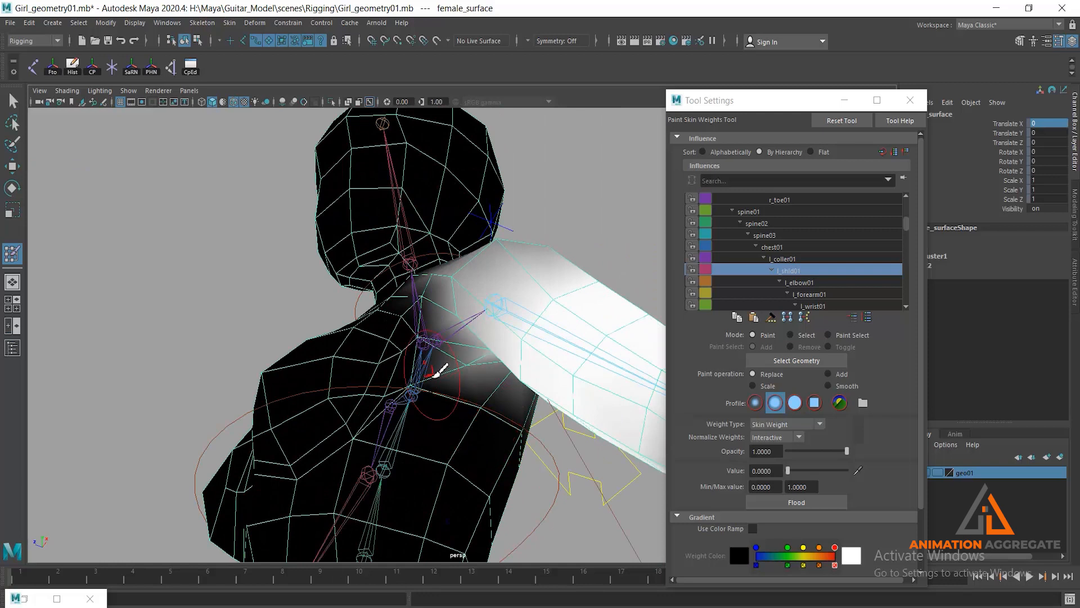
pyautogui.moveTo(434, 398)
pyautogui.keyDown('alt'); pyautogui.mouseDown()
pyautogui.moveTo(405, 374)
pyautogui.moveTo(417, 309)
pyautogui.moveTo(494, 248)
pyautogui.moveTo(495, 282)
pyautogui.moveTo(513, 270)
pyautogui.moveTo(539, 319)
pyautogui.moveTo(516, 309)
pyautogui.moveTo(535, 337)
pyautogui.moveTo(516, 381)
pyautogui.moveTo(502, 333)
pyautogui.moveTo(514, 374)
pyautogui.moveTo(467, 338)
pyautogui.moveTo(426, 325)
pyautogui.mouseUp(); pyautogui.keyUp('alt')
pyautogui.click(459, 480)
# - Select the vertex in front of the left armpit in component mode and show its smooth skin weights in the Component Editor
pyautogui.click(11, 99)
pyautogui.moveTo(272, 282)
pyautogui.keyDown('alt'); pyautogui.mouseDown()
pyautogui.moveTo(369, 243)
pyautogui.moveTo(337, 260)
pyautogui.moveTo(394, 260)
pyautogui.moveTo(411, 235)
pyautogui.moveTo(386, 241)
pyautogui.moveTo(482, 292)
pyautogui.moveTo(470, 278)
pyautogui.moveTo(479, 362)
pyautogui.moveTo(489, 338)
pyautogui.moveTo(497, 345)
pyautogui.mouseUp(); pyautogui.keyUp('alt')
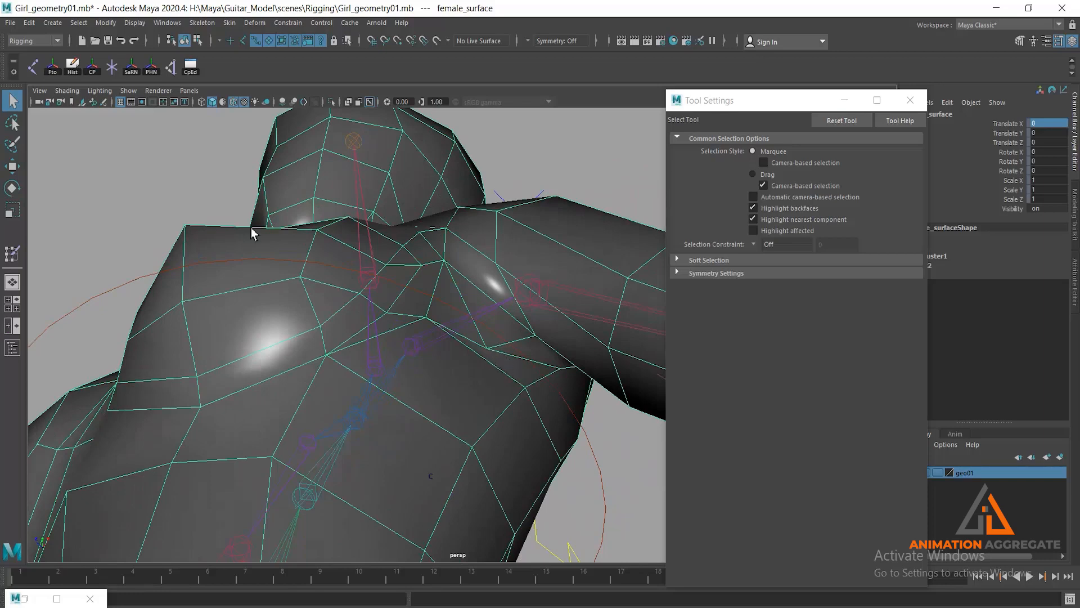
pyautogui.click(197, 40)
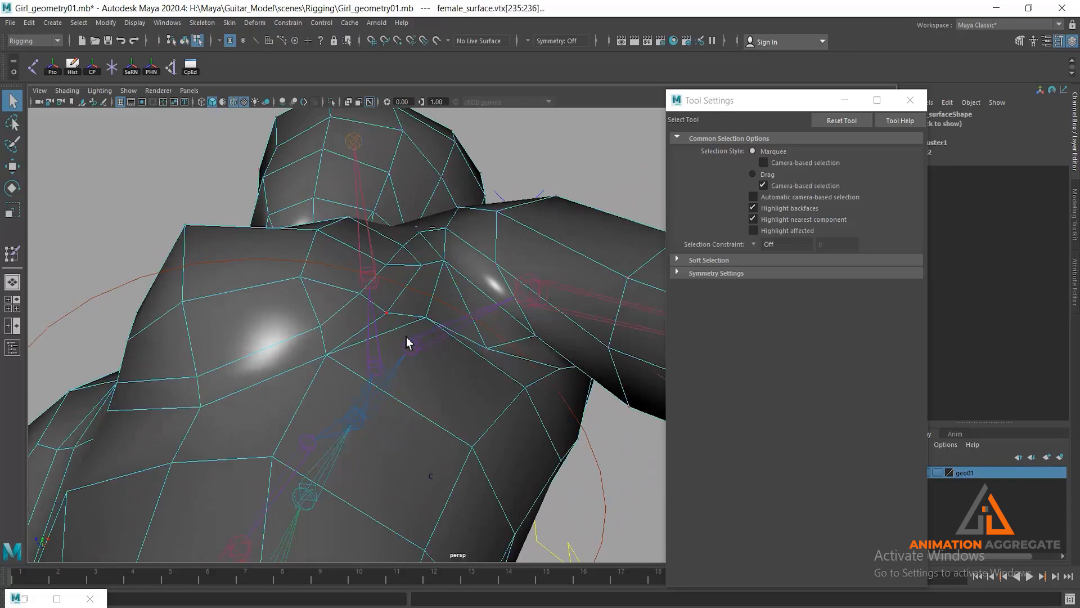
pyautogui.keyDown('alt'); pyautogui.moveTo(489, 400); pyautogui.dragTo(497, 432); pyautogui.keyUp('alt')
pyautogui.click(28, 599)
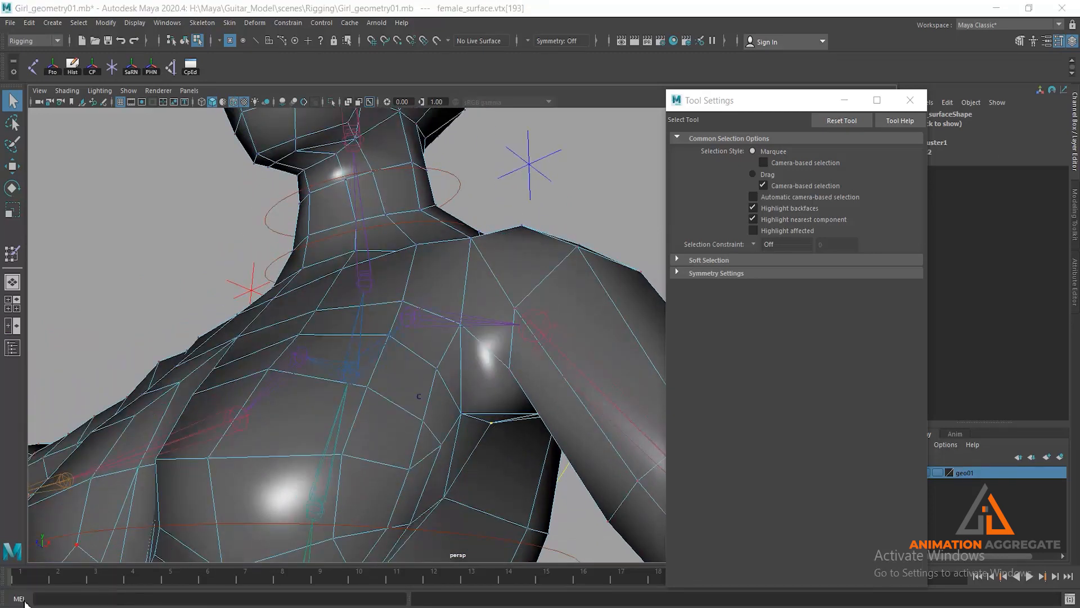
pyautogui.moveTo(532, 110); pyautogui.dragTo(767, 104)
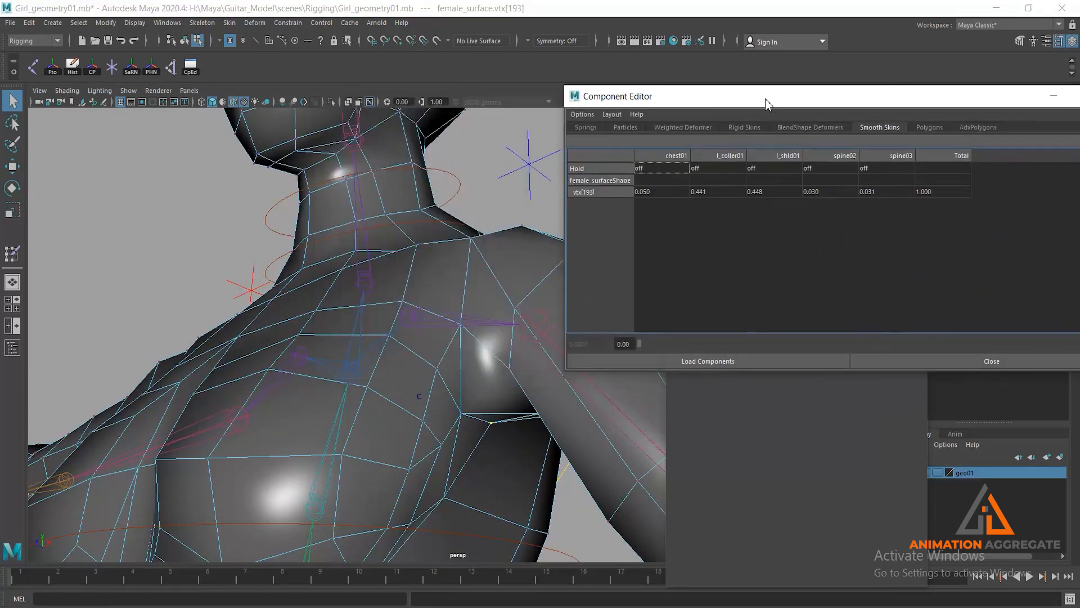
# - Adjust the armpit vertex's l_shld01 weight to about 0.2
pyautogui.click(785, 192)
pyautogui.moveTo(849, 344); pyautogui.dragTo(645, 344)
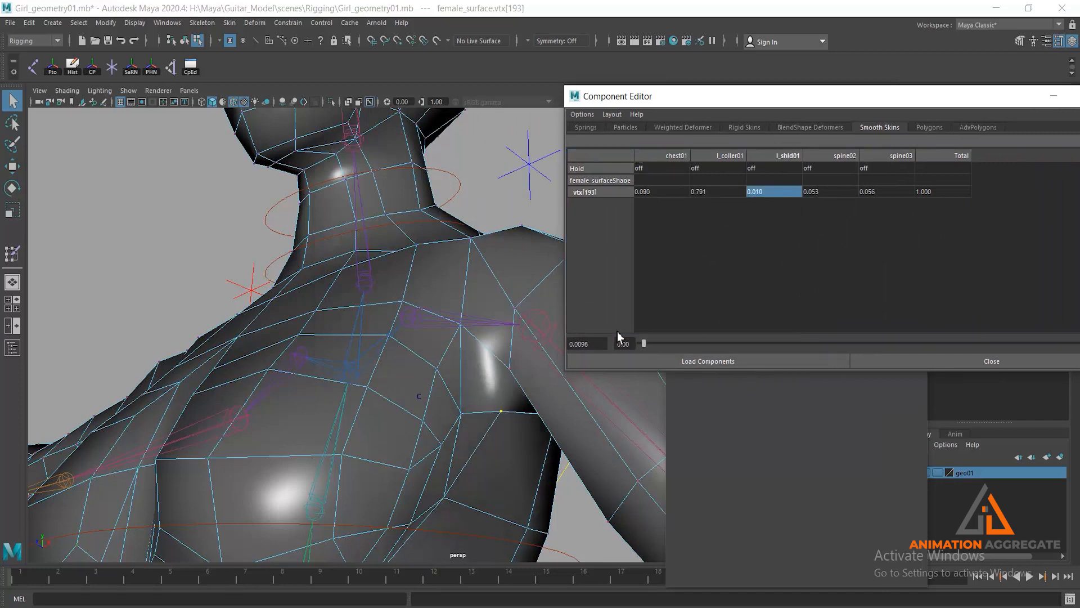
pyautogui.moveTo(733, 339); pyautogui.dragTo(661, 315)
pyautogui.keyDown('alt'); pyautogui.moveTo(394, 354); pyautogui.dragTo(287, 310); pyautogui.keyUp('alt')
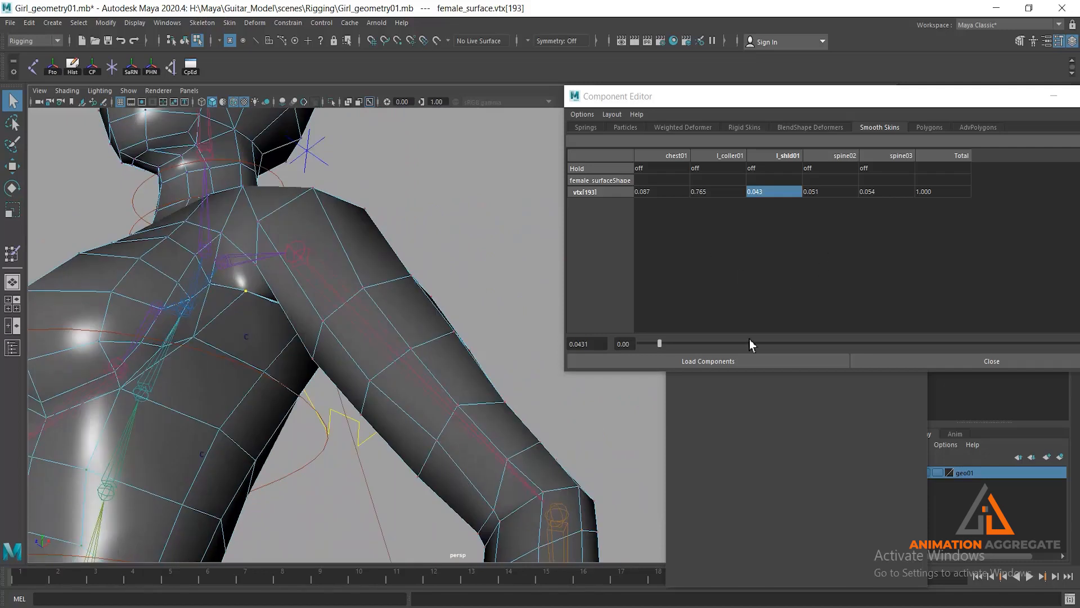
pyautogui.moveTo(669, 342); pyautogui.dragTo(736, 338)
# - Return to object selection and reposition the left arm control cc_l_Arm01 to test the shoulder and elbow deformation
pyautogui.keyDown('alt'); pyautogui.moveTo(459, 390); pyautogui.dragTo(263, 198, button='right'); pyautogui.keyUp('alt')
pyautogui.keyDown('alt'); pyautogui.moveTo(262, 197); pyautogui.dragTo(343, 355); pyautogui.keyUp('alt')
pyautogui.keyDown('alt'); pyautogui.moveTo(343, 354); pyautogui.dragTo(362, 225, button='middle'); pyautogui.keyUp('alt')
pyautogui.click(414, 395)
pyautogui.press('w')
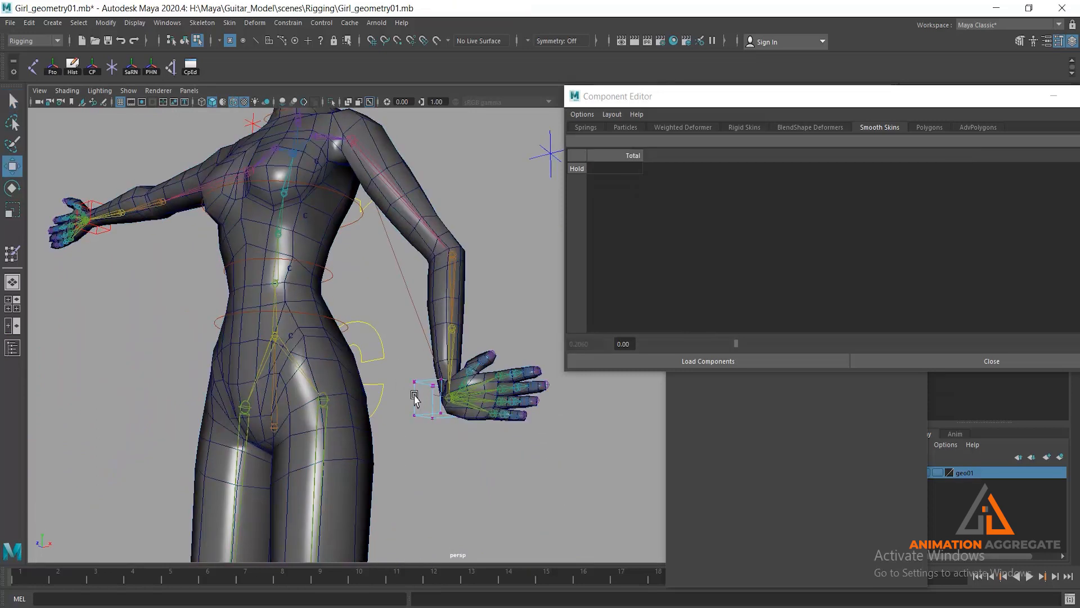
pyautogui.click(184, 40)
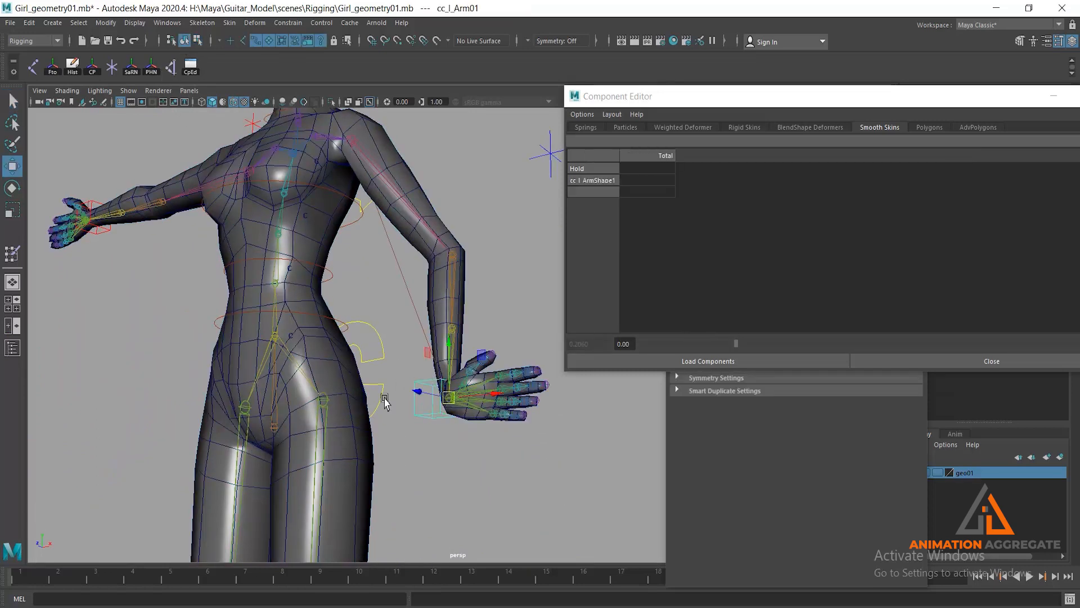
pyautogui.moveTo(460, 382); pyautogui.dragTo(482, 314)
pyautogui.keyDown('alt'); pyautogui.moveTo(427, 257); pyautogui.dragTo(374, 264); pyautogui.keyUp('alt')
pyautogui.keyDown('alt'); pyautogui.moveTo(374, 265); pyautogui.dragTo(449, 236, button='right'); pyautogui.keyUp('alt')
pyautogui.keyDown('alt'); pyautogui.moveTo(449, 236); pyautogui.dragTo(470, 357, button='middle'); pyautogui.keyUp('alt')
pyautogui.keyDown('alt'); pyautogui.moveTo(465, 271); pyautogui.dragTo(374, 292, button='middle'); pyautogui.keyUp('alt')
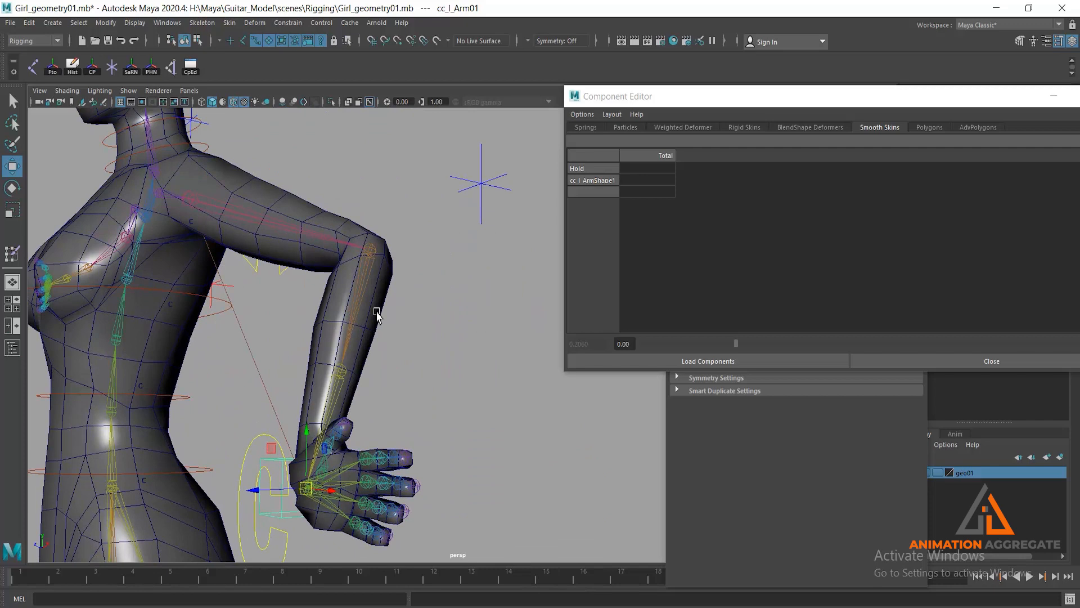
pyautogui.keyDown('alt'); pyautogui.moveTo(374, 308); pyautogui.dragTo(401, 222, button='right'); pyautogui.keyUp('alt')
# - Move the left elbow pole vector control cc_l_armPV01 to change the direction of the arm bend
pyautogui.moveTo(445, 195); pyautogui.dragTo(487, 239)
pyautogui.moveTo(478, 166); pyautogui.dragTo(494, 459)
pyautogui.moveTo(440, 531); pyautogui.dragTo(637, 487)
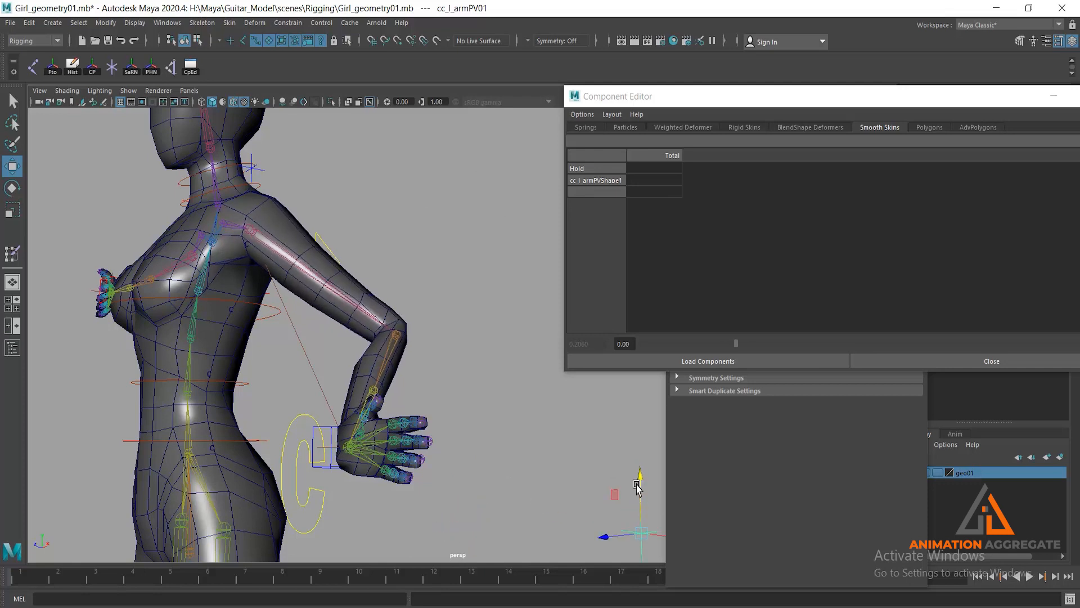
pyautogui.moveTo(666, 535)
pyautogui.mouseDown()
pyautogui.moveTo(609, 524)
pyautogui.moveTo(657, 531)
pyautogui.mouseUp()
pyautogui.keyDown('alt'); pyautogui.moveTo(644, 537); pyautogui.dragTo(426, 361, button='middle'); pyautogui.keyUp('alt')
pyautogui.moveTo(561, 459); pyautogui.dragTo(478, 433)
# - Select vertex vtx[505] in the left armpit on the body mesh and raise its l_shld01 weight to about 0.38
pyautogui.keyDown('alt'); pyautogui.moveTo(341, 318); pyautogui.dragTo(385, 210); pyautogui.keyUp('alt')
pyautogui.click(385, 209)
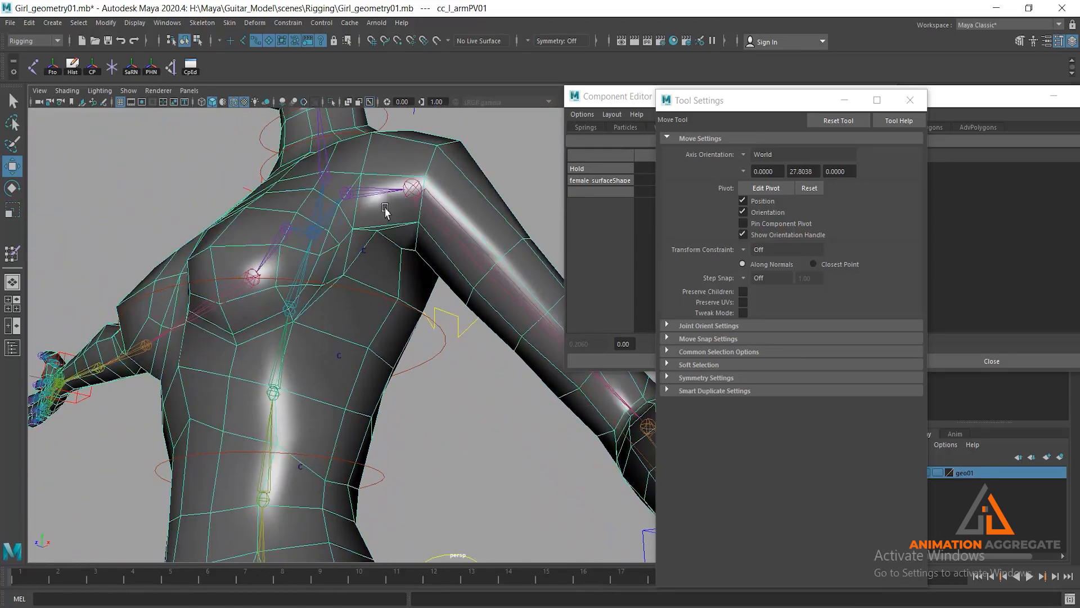
pyautogui.keyDown('alt'); pyautogui.moveTo(385, 209); pyautogui.dragTo(407, 292, button='right'); pyautogui.keyUp('alt')
pyautogui.keyDown('alt'); pyautogui.moveTo(408, 291); pyautogui.dragTo(404, 273); pyautogui.keyUp('alt')
pyautogui.keyDown('alt'); pyautogui.moveTo(389, 174); pyautogui.dragTo(383, 239); pyautogui.keyUp('alt')
pyautogui.keyDown('alt'); pyautogui.moveTo(383, 238); pyautogui.dragTo(396, 287, button='right'); pyautogui.keyUp('alt')
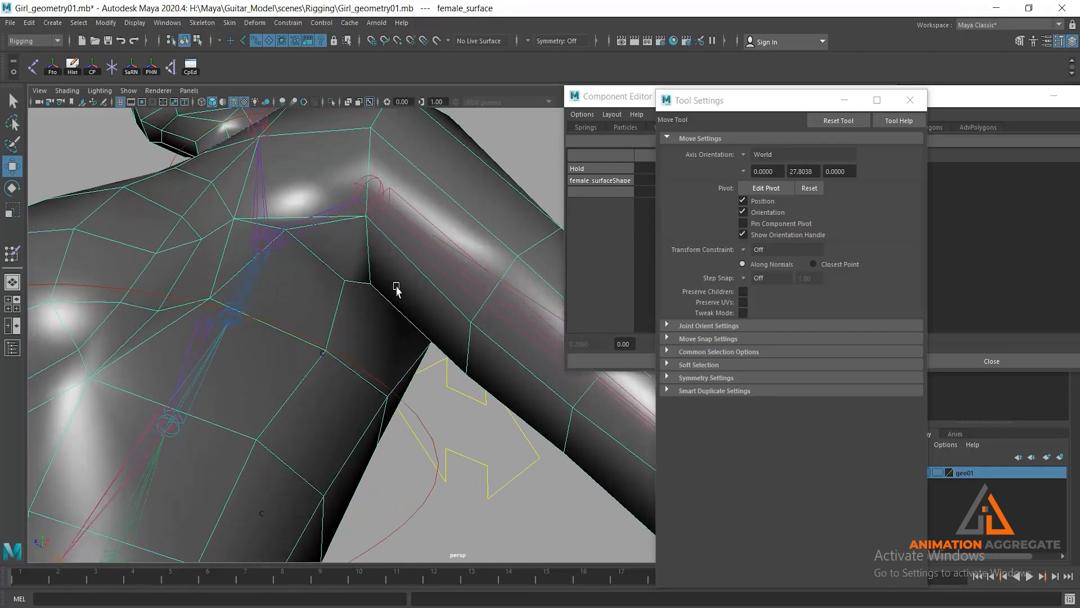
pyautogui.keyDown('alt'); pyautogui.moveTo(397, 288); pyautogui.dragTo(380, 250); pyautogui.keyUp('alt')
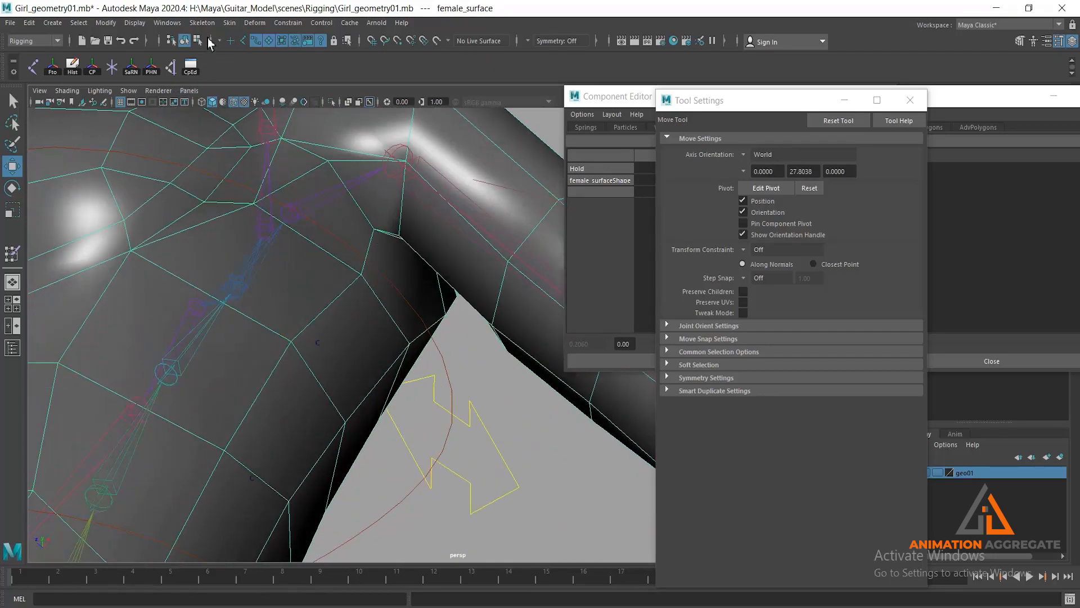
pyautogui.click(198, 40)
pyautogui.click(373, 229)
pyautogui.keyDown('alt'); pyautogui.moveTo(378, 278); pyautogui.dragTo(396, 268); pyautogui.keyUp('alt')
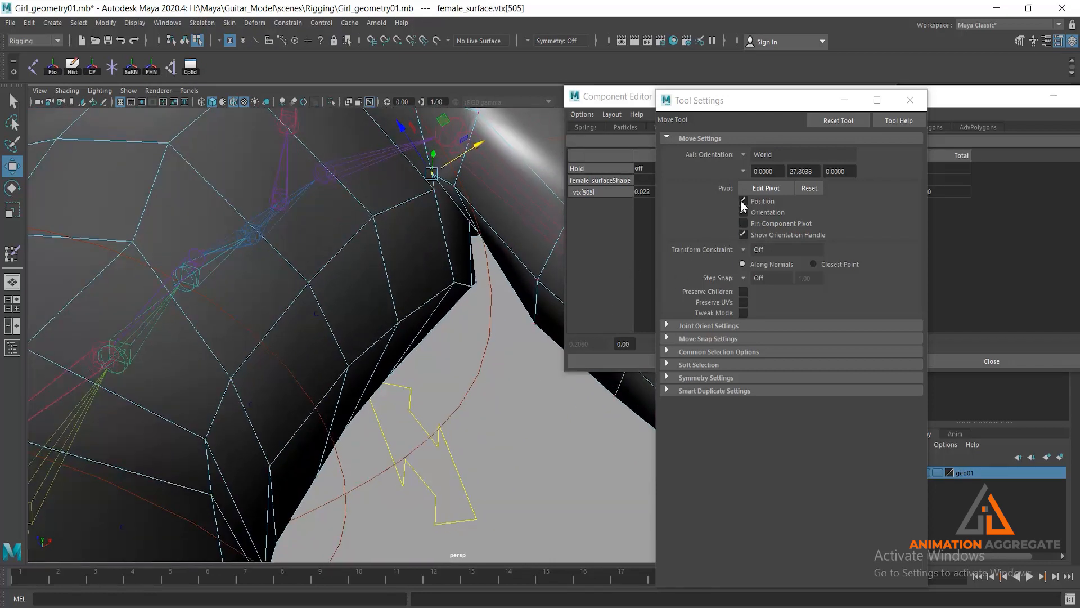
pyautogui.click(629, 100)
pyautogui.click(775, 191)
pyautogui.moveTo(884, 347); pyautogui.dragTo(818, 366)
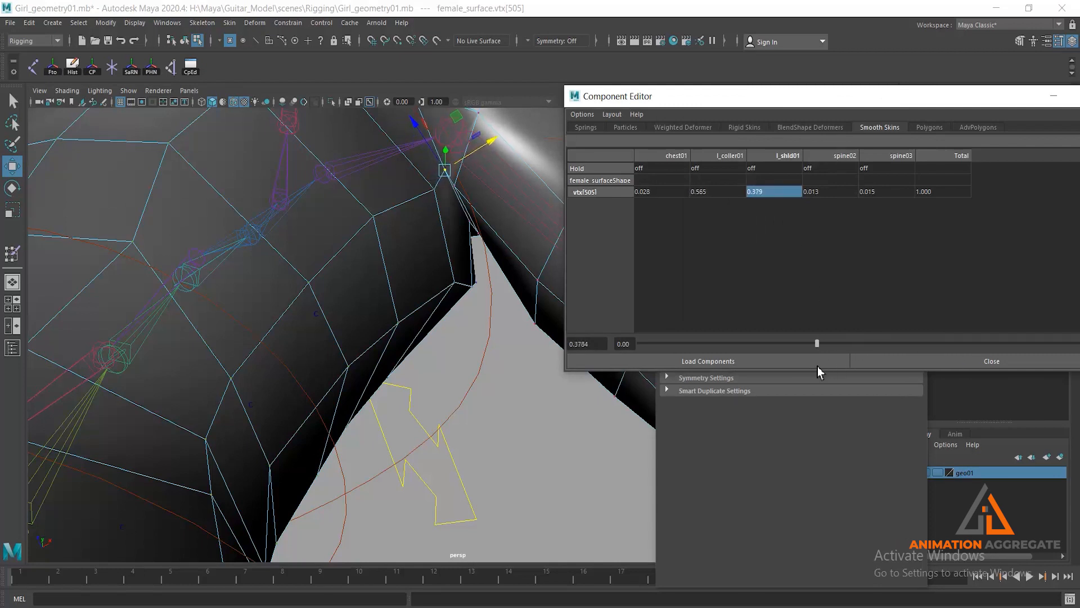
# - Raise the l_shld01 weight to about 0.06 on the neighbouring armpit vertices vtx[223] and vtx[502]
pyautogui.click(434, 190)
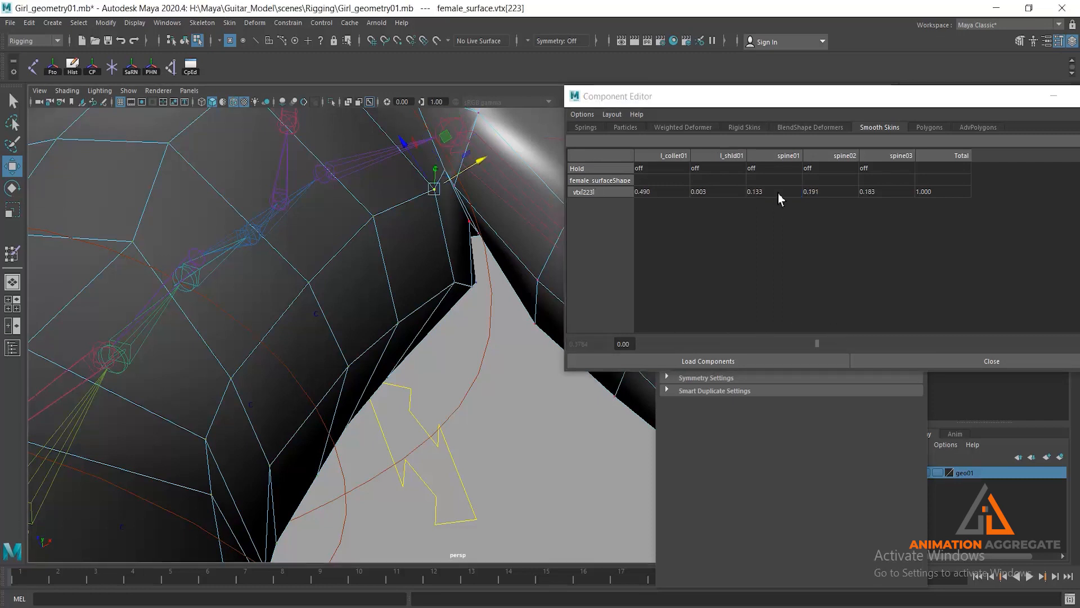
pyautogui.click(715, 192)
pyautogui.moveTo(649, 346); pyautogui.dragTo(665, 344)
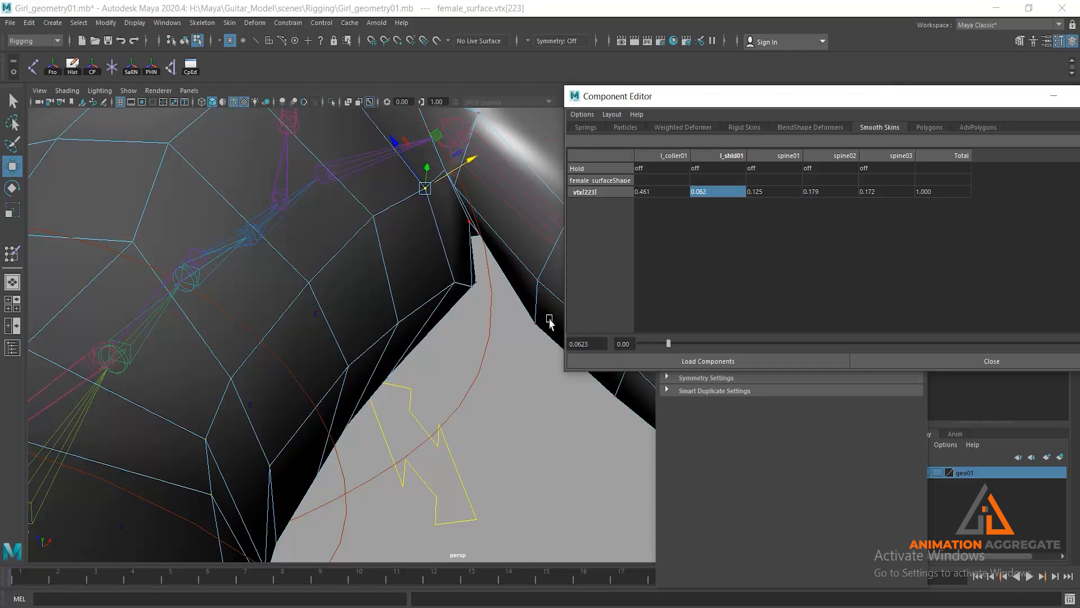
pyautogui.click(442, 286)
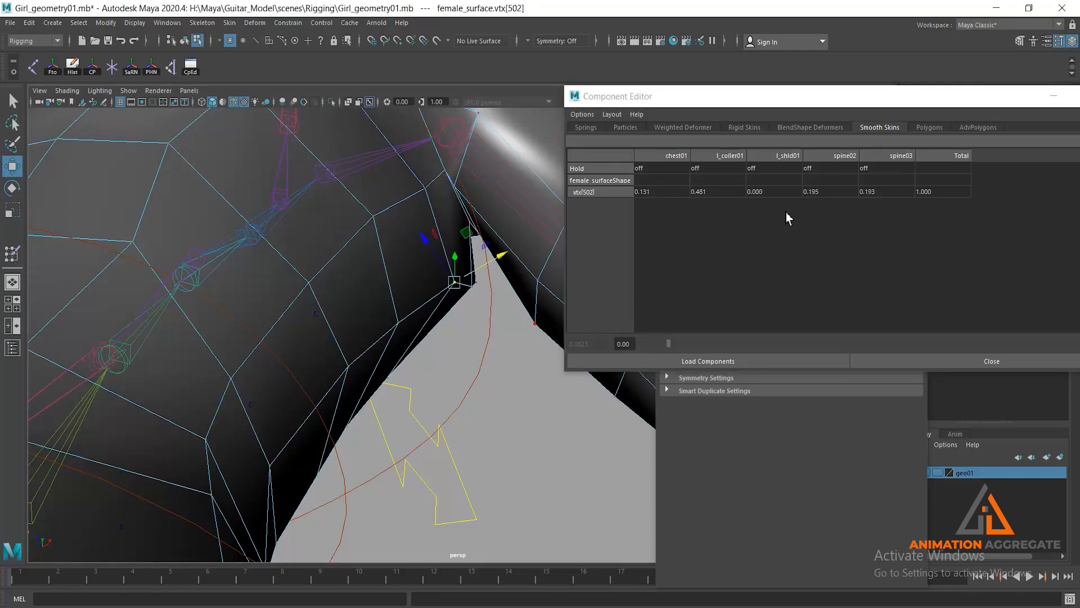
pyautogui.doubleClick(767, 191)
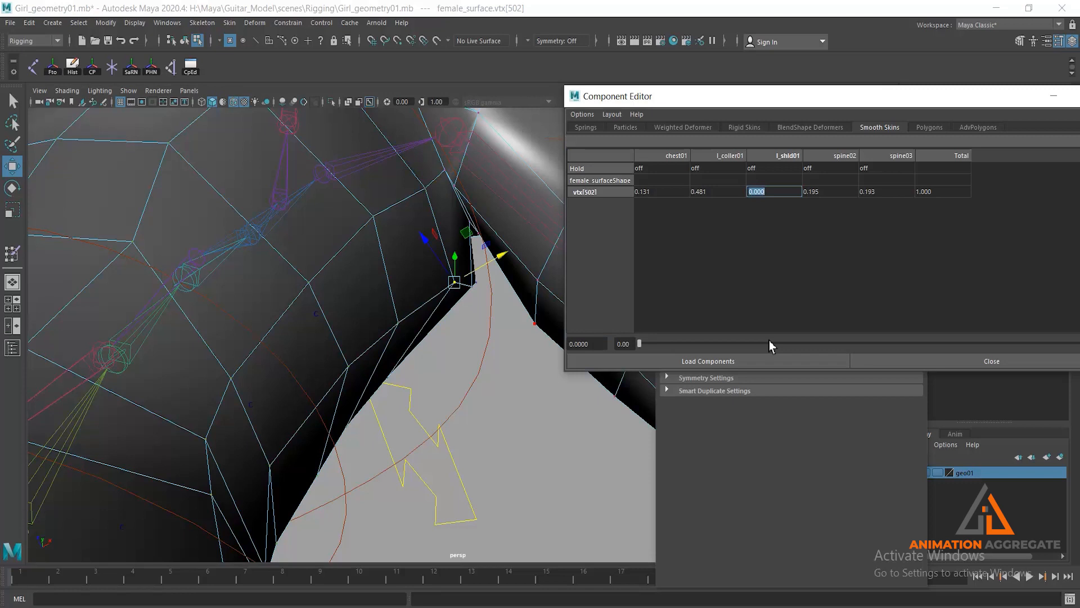
pyautogui.keyDown('alt'); pyautogui.moveTo(513, 329); pyautogui.dragTo(480, 326); pyautogui.keyUp('alt')
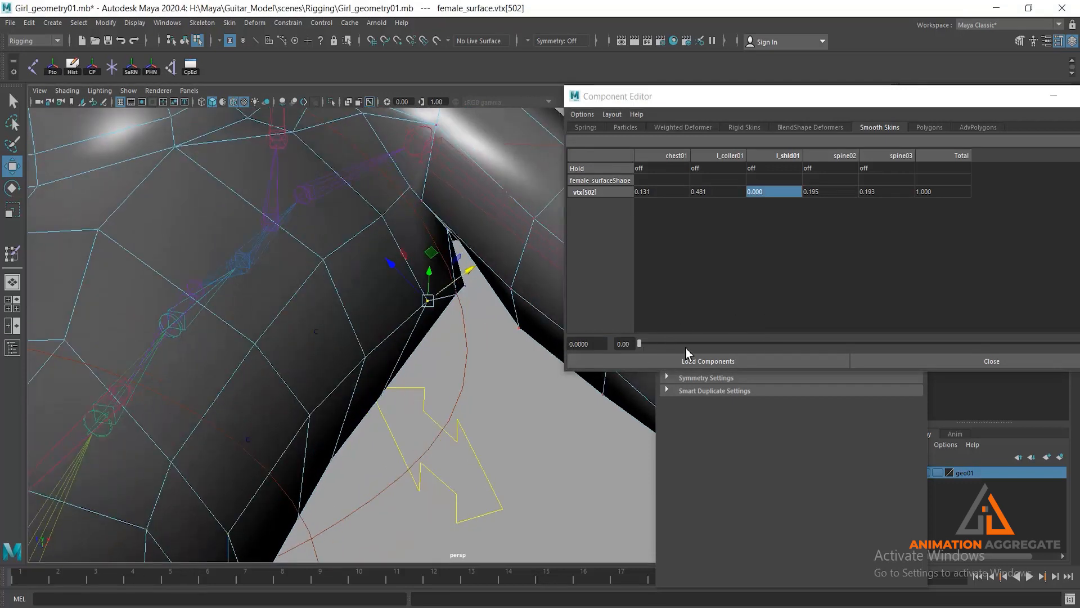
pyautogui.moveTo(639, 344); pyautogui.dragTo(668, 337)
# - Select vertex vtx[405] at the front of the left armpit and set its l_shld01 weight to about 0.69
pyautogui.keyDown('alt'); pyautogui.moveTo(495, 282); pyautogui.dragTo(345, 324); pyautogui.keyUp('alt')
pyautogui.click(324, 288)
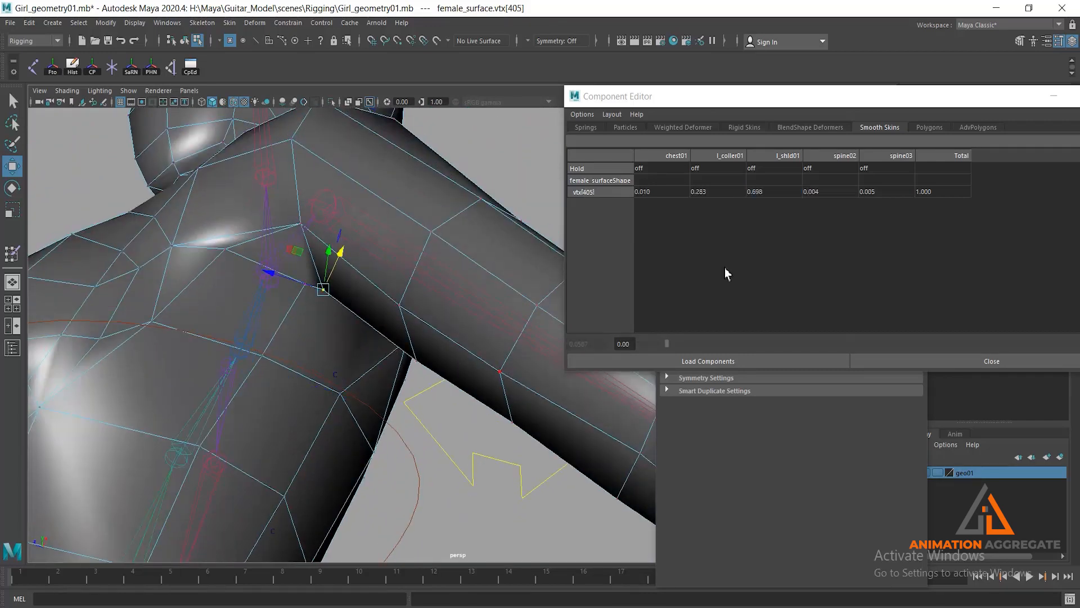
pyautogui.doubleClick(752, 192)
pyautogui.click(967, 340)
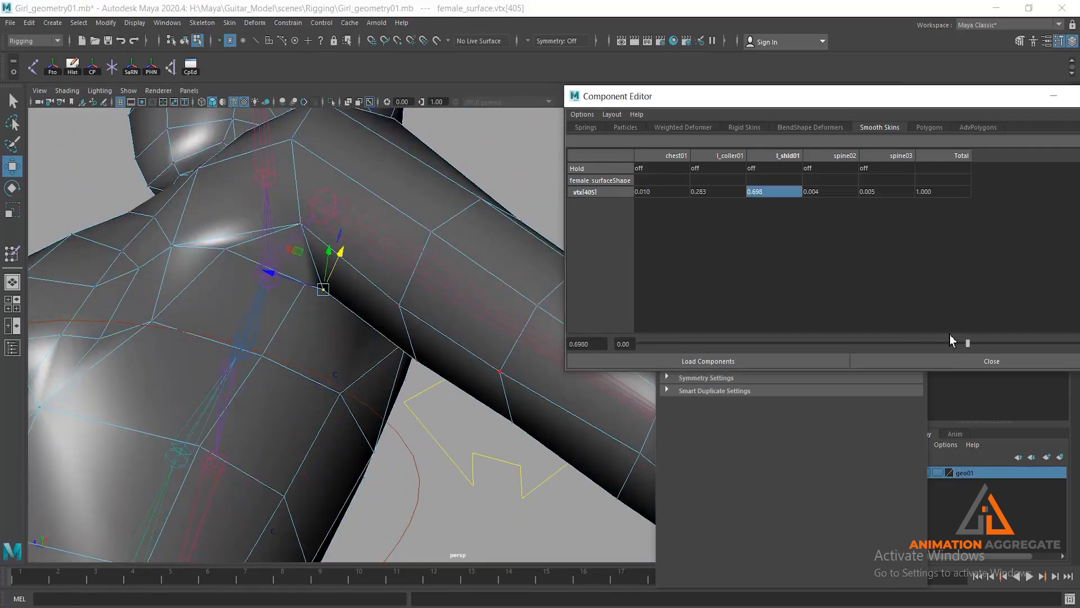
pyautogui.moveTo(967, 341)
pyautogui.mouseDown()
pyautogui.moveTo(835, 342)
pyautogui.moveTo(996, 349)
pyautogui.moveTo(964, 346)
pyautogui.mouseUp()
# - Select vertex vtx[504] on the underside of the left armpit and adjust its l_shld01 weight to about 0.49
pyautogui.keyDown('alt'); pyautogui.moveTo(525, 281); pyautogui.dragTo(460, 230); pyautogui.keyUp('alt')
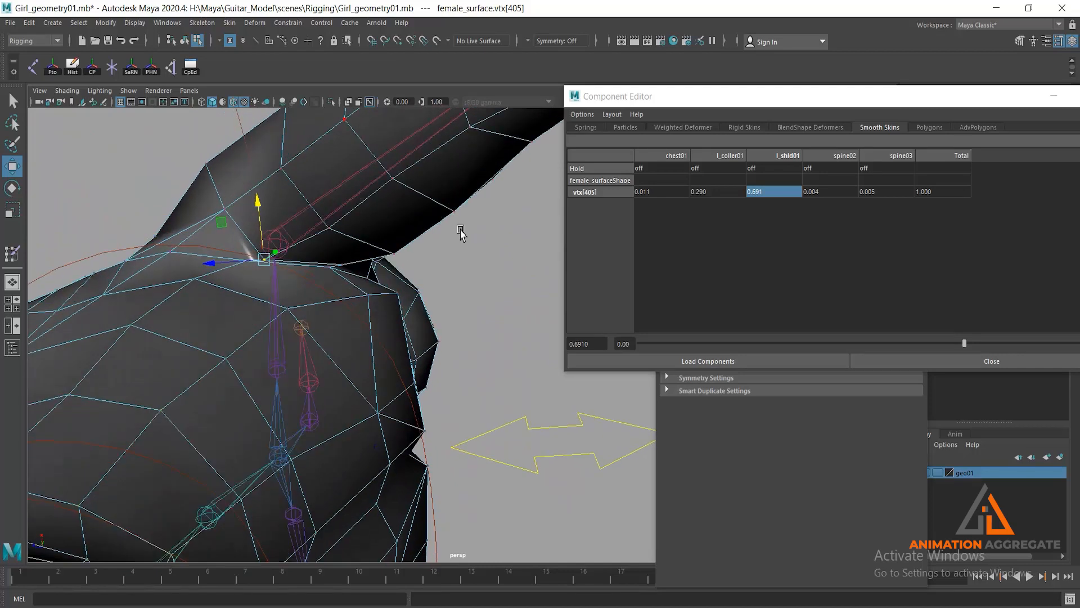
pyautogui.click(332, 272)
pyautogui.keyDown('alt'); pyautogui.moveTo(332, 272); pyautogui.dragTo(332, 341); pyautogui.keyUp('alt')
pyautogui.click(767, 192)
pyautogui.keyDown('alt'); pyautogui.moveTo(413, 312); pyautogui.dragTo(419, 338); pyautogui.keyUp('alt')
pyautogui.moveTo(790, 341); pyautogui.dragTo(873, 351)
# - Raise the l_shld01 weight to about 0.81 on rear armpit vertex vtx[406] and about 0.78 on shoulder vertex vtx[463]
pyautogui.click(378, 388)
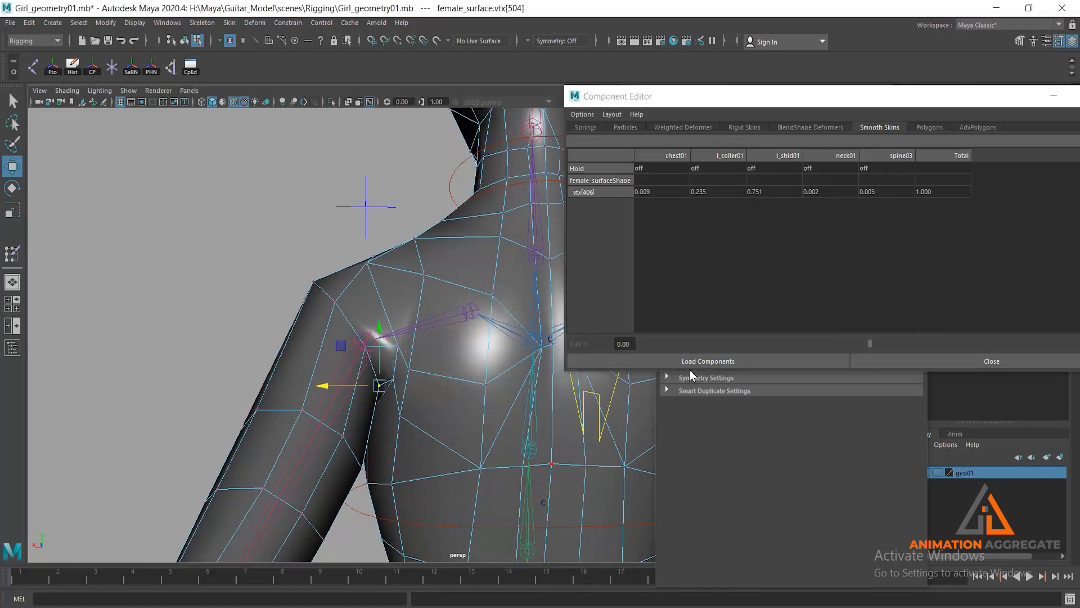
pyautogui.click(769, 194)
pyautogui.moveTo(996, 343); pyautogui.dragTo(1021, 346)
pyautogui.keyDown('alt'); pyautogui.moveTo(403, 330); pyautogui.dragTo(397, 362); pyautogui.keyUp('alt')
pyautogui.click(416, 403)
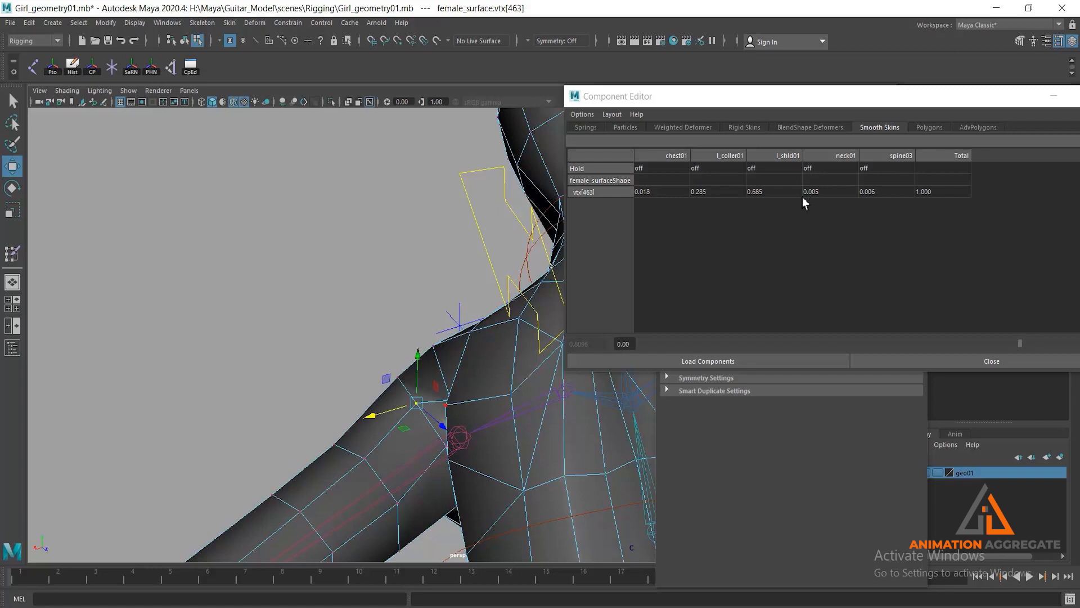
pyautogui.click(774, 195)
pyautogui.moveTo(963, 344); pyautogui.dragTo(1007, 316)
# - Select vertex vtx[279] on the back of the left shoulder and adjust its l_shld01 weight to about 0.27
pyautogui.keyDown('alt'); pyautogui.moveTo(434, 324); pyautogui.dragTo(452, 365); pyautogui.keyUp('alt')
pyautogui.click(358, 233)
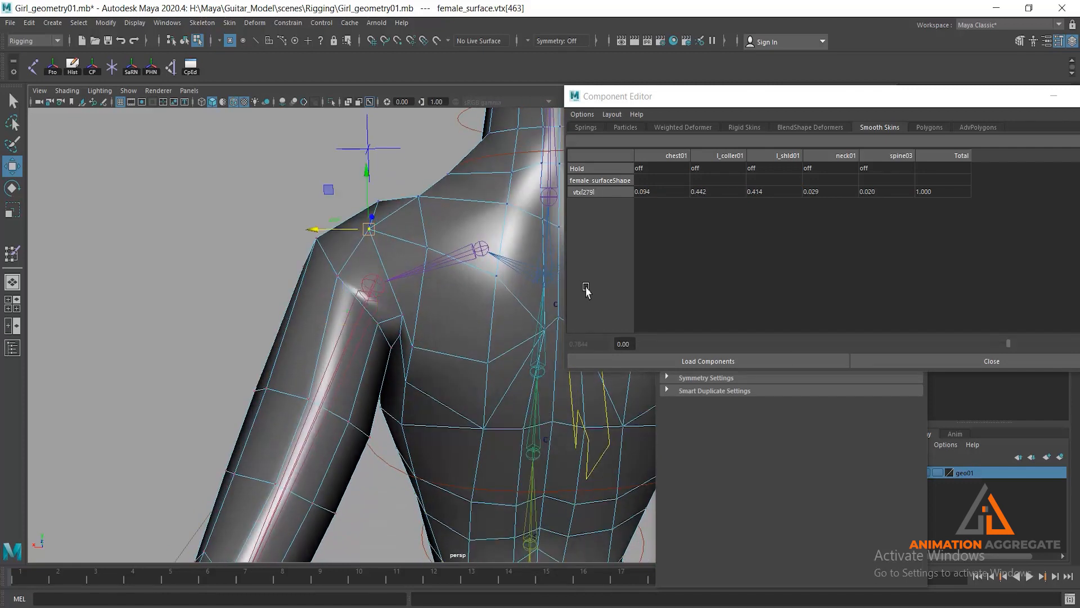
pyautogui.click(759, 192)
pyautogui.moveTo(830, 345); pyautogui.dragTo(691, 340)
pyautogui.keyDown('alt'); pyautogui.moveTo(374, 225); pyautogui.dragTo(516, 262); pyautogui.keyUp('alt')
pyautogui.moveTo(692, 345); pyautogui.dragTo(769, 340)
# - Select vertex vtx[520] on top of the left shoulder and raise its l_shld01 weight to about 0.2
pyautogui.keyDown('alt'); pyautogui.moveTo(407, 281); pyautogui.dragTo(457, 290); pyautogui.keyUp('alt')
pyautogui.click(304, 310)
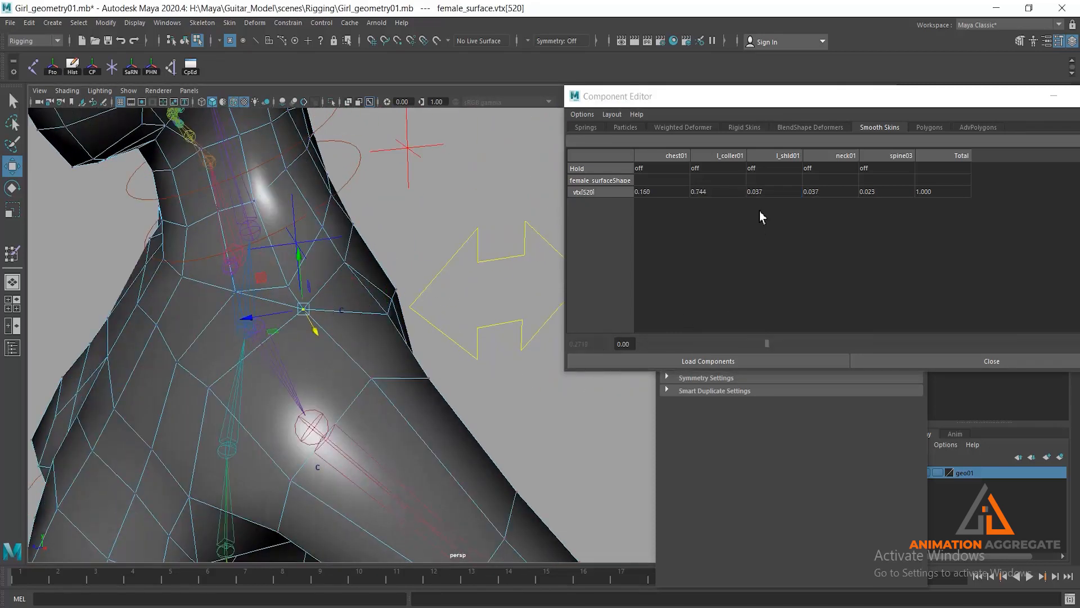
pyautogui.click(762, 193)
pyautogui.moveTo(661, 340); pyautogui.dragTo(736, 337)
# - Select vertex vtx[647] on the front of the upper left shoulder and raise its l_shld01 weight to about 0.29
pyautogui.keyDown('alt'); pyautogui.moveTo(317, 325); pyautogui.dragTo(364, 298); pyautogui.keyUp('alt')
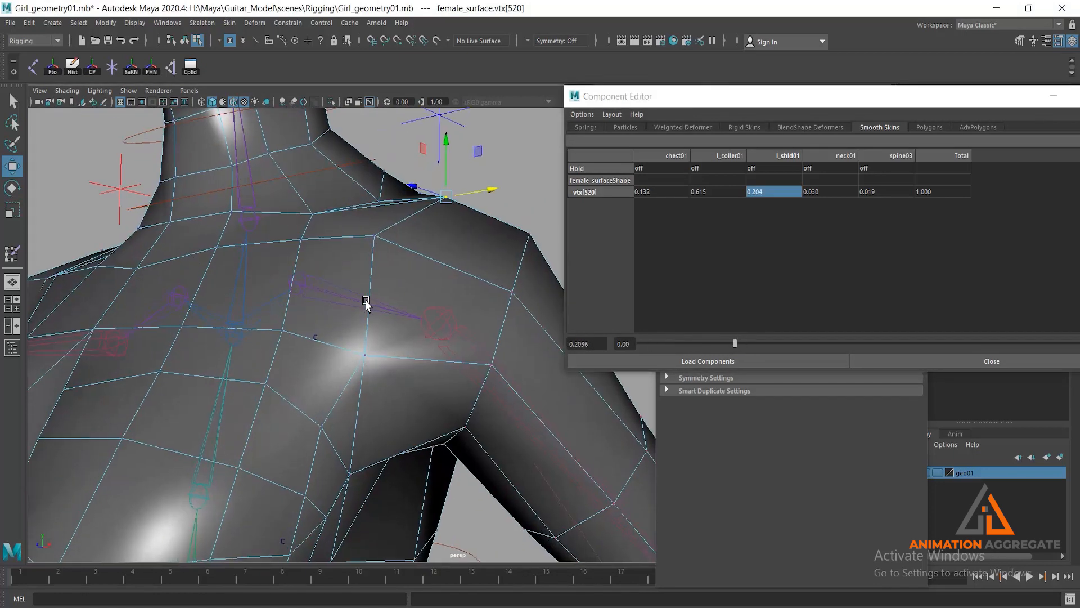
pyautogui.click(378, 247)
pyautogui.click(788, 192)
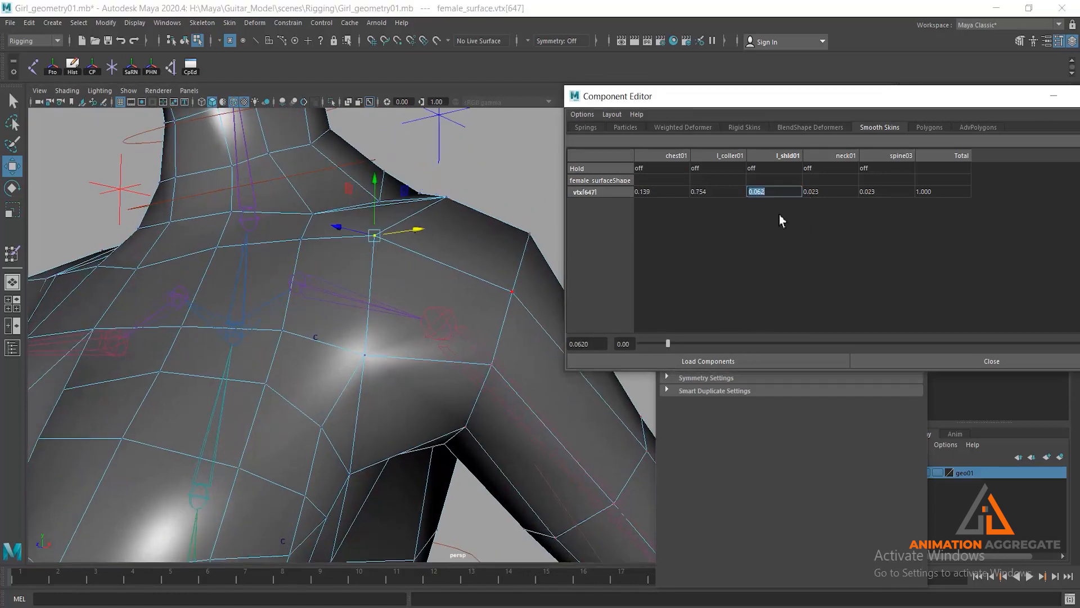
pyautogui.moveTo(675, 344); pyautogui.dragTo(776, 340)
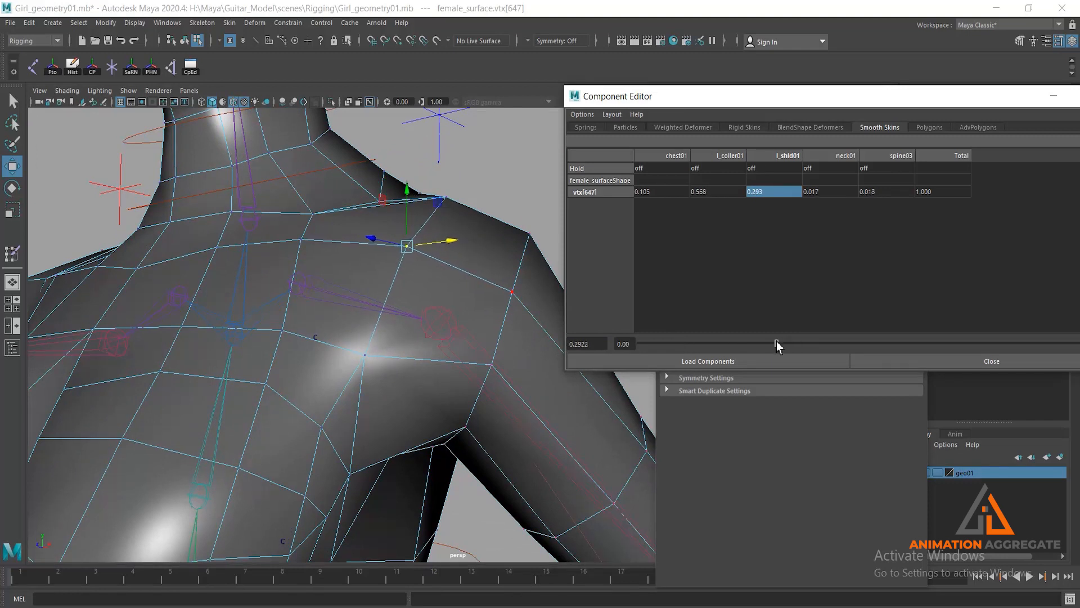
# - Select vertex vtx[229] on the chest in front of the left shoulder and raise its l_shld01 weight to about 0.24
pyautogui.keyDown('alt'); pyautogui.moveTo(452, 305); pyautogui.dragTo(306, 362); pyautogui.keyUp('alt')
pyautogui.click(301, 368)
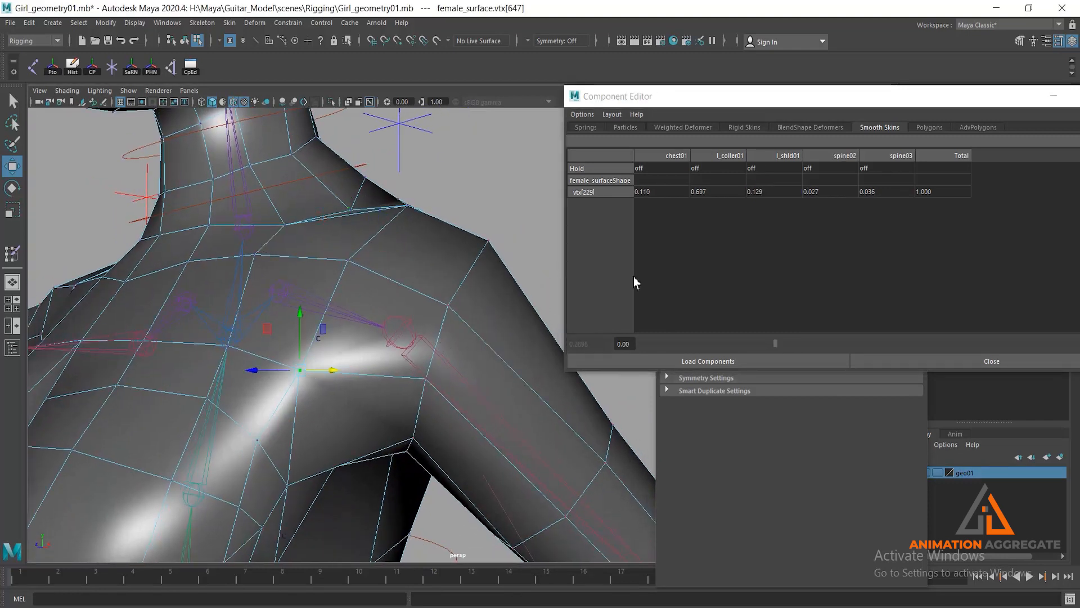
pyautogui.click(775, 194)
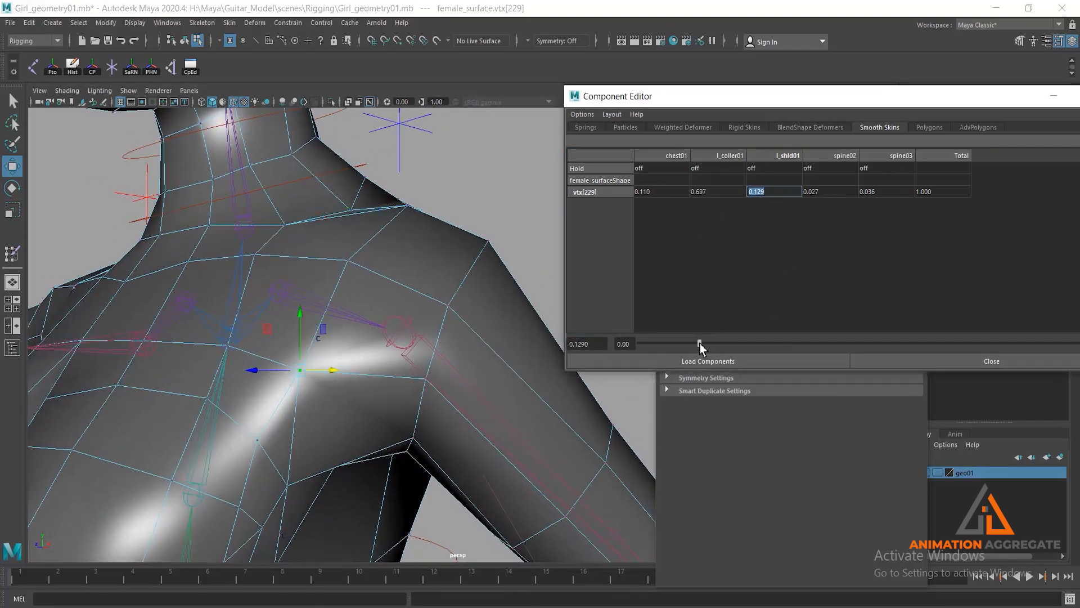
pyautogui.moveTo(700, 345); pyautogui.dragTo(755, 341)
# - Return to object selection and lower cc_l_Arm01 beside the left hip to test the shoulder deformation
pyautogui.keyDown('alt'); pyautogui.moveTo(517, 325); pyautogui.dragTo(413, 281); pyautogui.keyUp('alt')
pyautogui.keyDown('alt'); pyautogui.moveTo(412, 281); pyautogui.dragTo(377, 177, button='middle'); pyautogui.keyUp('alt')
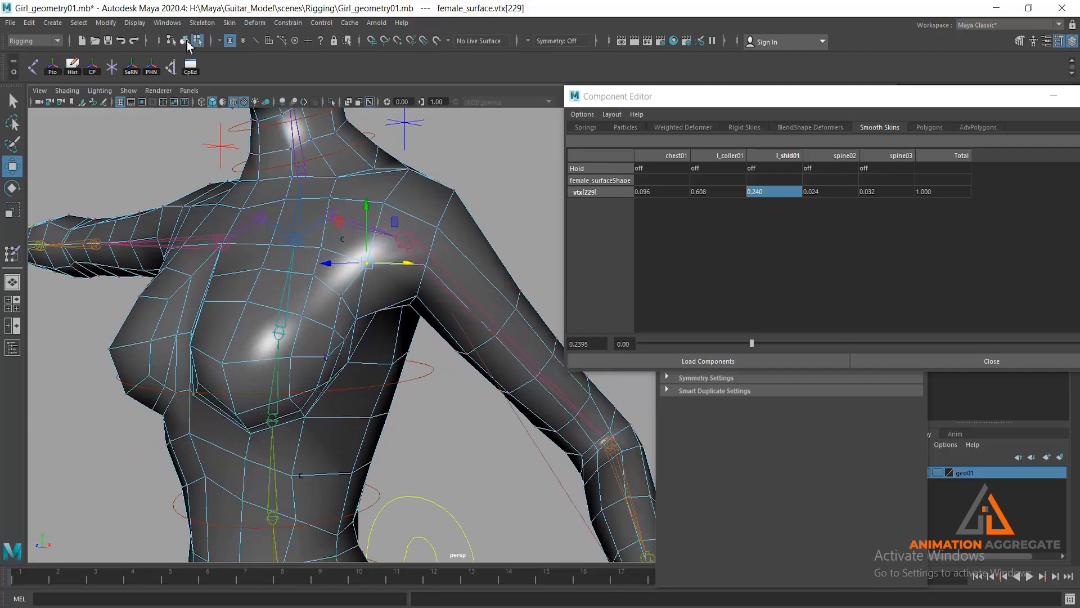
pyautogui.click(184, 41)
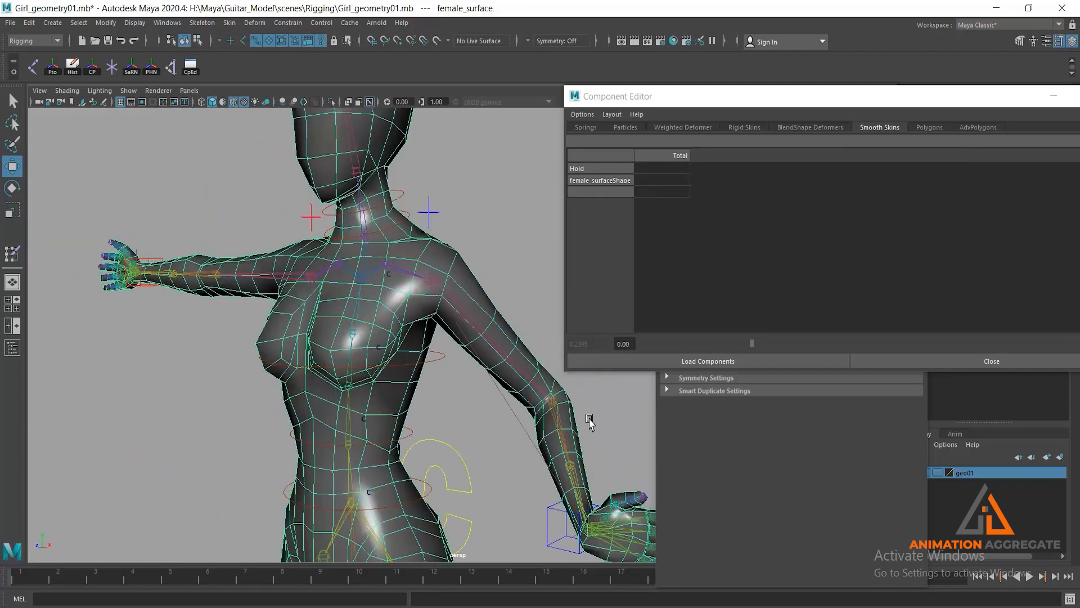
pyautogui.keyDown('alt'); pyautogui.moveTo(589, 423); pyautogui.dragTo(537, 366); pyautogui.keyUp('alt')
pyautogui.click(504, 219)
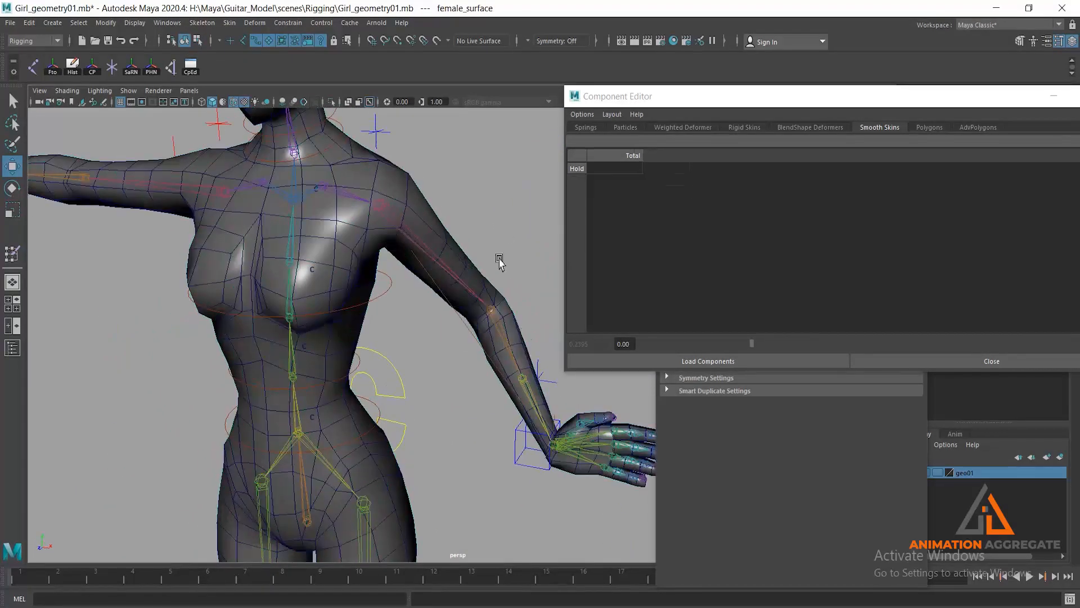
pyautogui.click(520, 443)
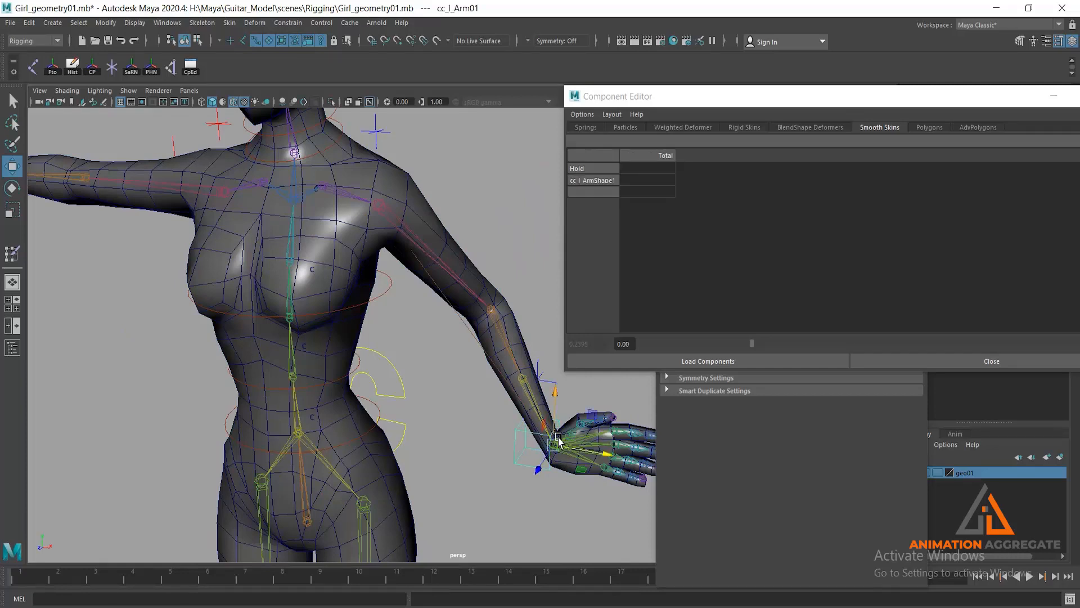
pyautogui.moveTo(555, 445); pyautogui.dragTo(426, 525)
pyautogui.keyDown('alt'); pyautogui.moveTo(388, 349); pyautogui.dragTo(369, 310); pyautogui.keyUp('alt')
pyautogui.scroll(2, 365, 292)
pyautogui.keyDown('alt'); pyautogui.moveTo(375, 218); pyautogui.dragTo(408, 259, button='middle'); pyautogui.keyUp('alt')
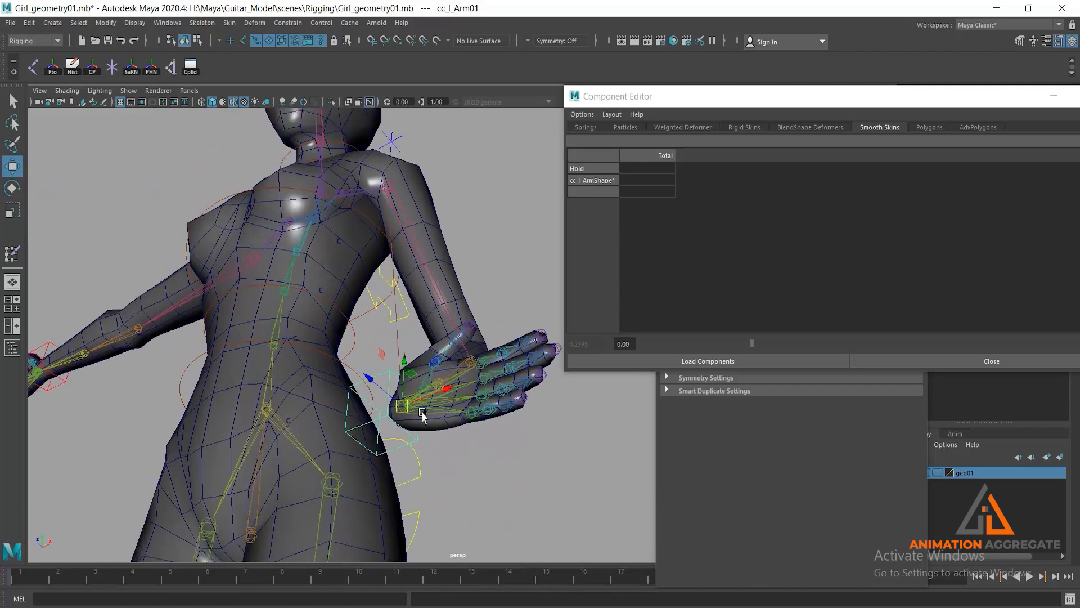
pyautogui.moveTo(406, 357); pyautogui.dragTo(435, 433)
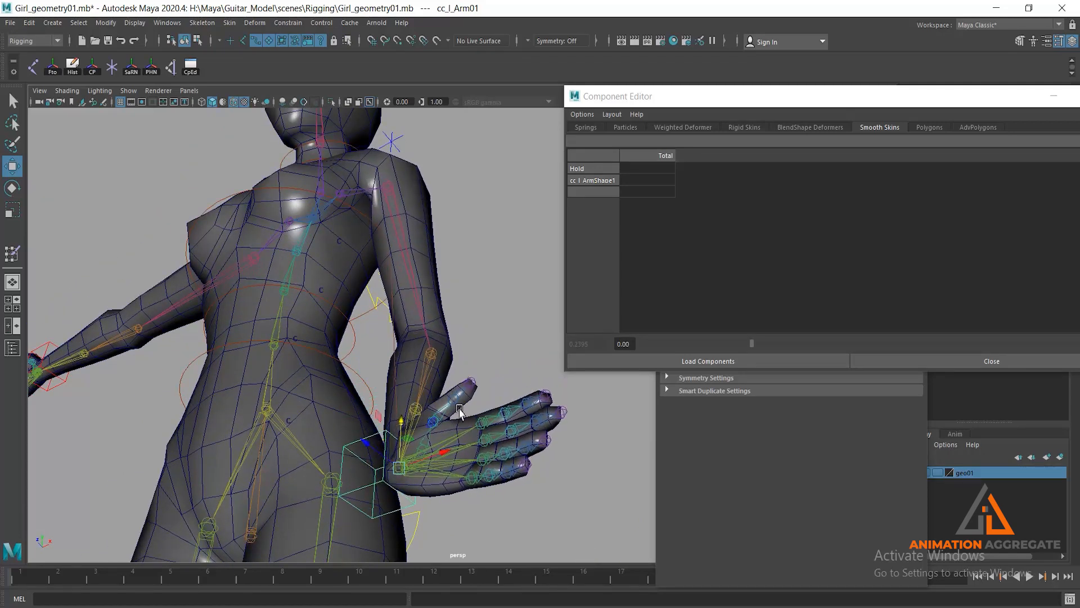
# - Rotate cc_l_Arm01 so the left hand points downward beside the hip
pyautogui.press('r')
pyautogui.press('e')
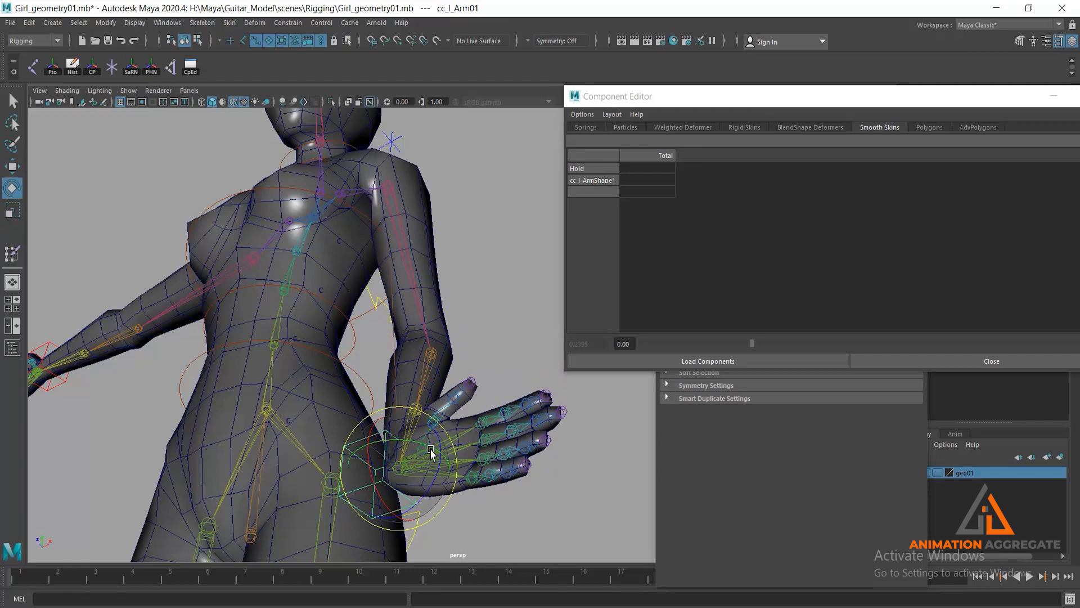
pyautogui.moveTo(440, 444); pyautogui.dragTo(412, 522)
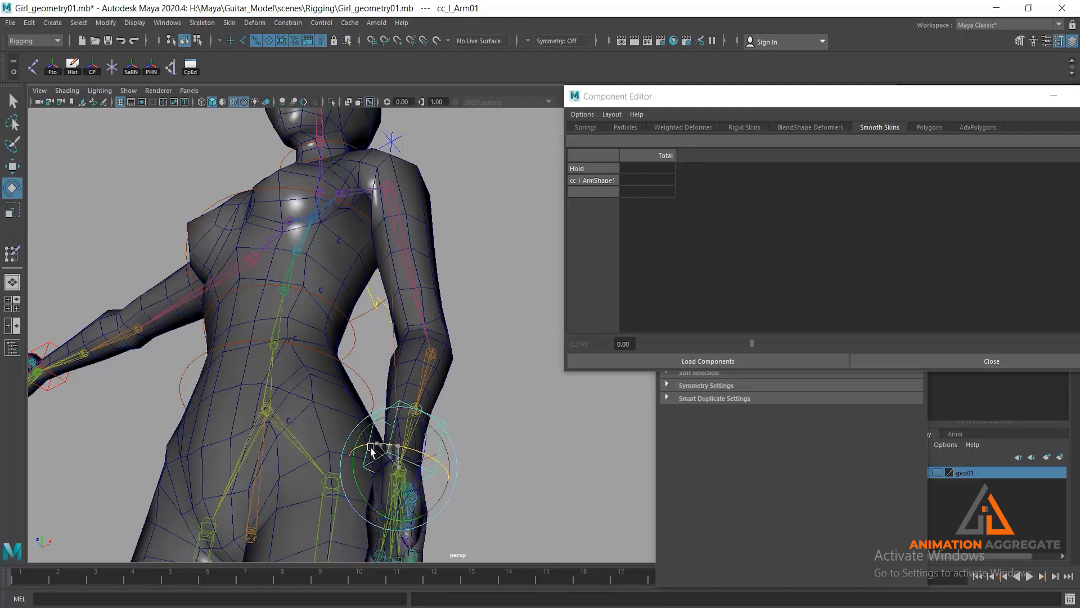
# - Move the left elbow pole vector cc_l_armPV01 behind the character to adjust the lowered arm's elbow direction
pyautogui.keyDown('alt'); pyautogui.moveTo(411, 281); pyautogui.dragTo(346, 302); pyautogui.keyUp('alt')
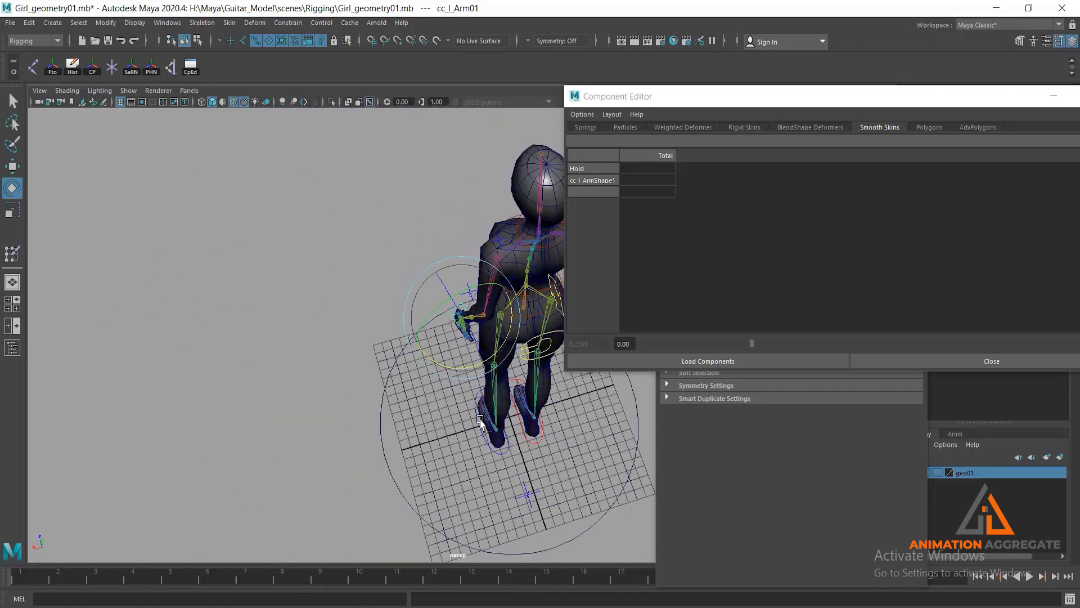
pyautogui.keyDown('alt'); pyautogui.moveTo(480, 419); pyautogui.dragTo(452, 373, button='middle'); pyautogui.keyUp('alt')
pyautogui.click(499, 437)
pyautogui.press('w')
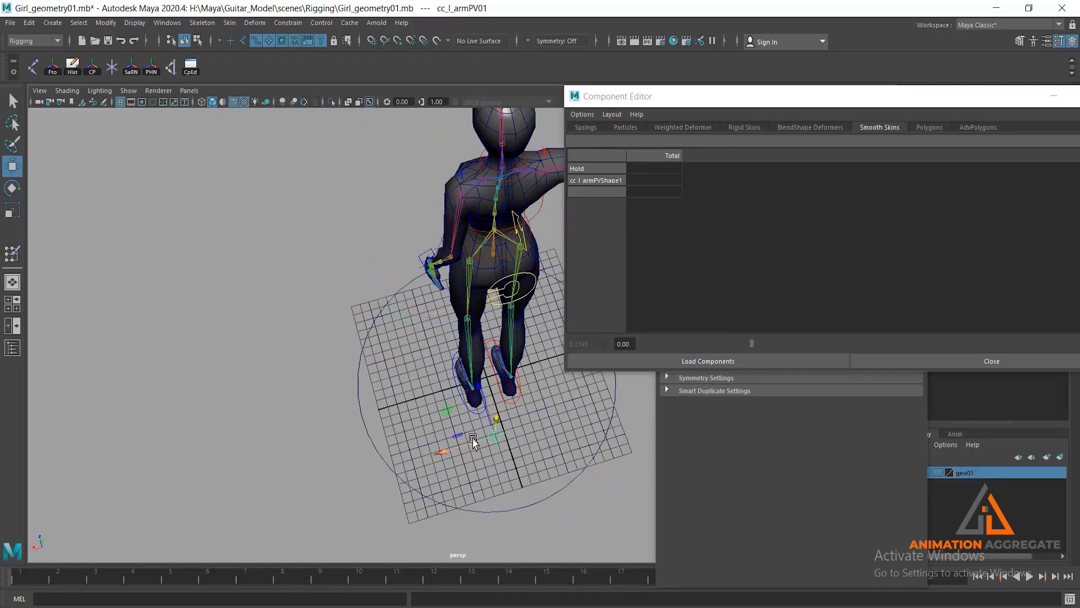
pyautogui.moveTo(428, 453); pyautogui.dragTo(446, 345)
# - Smooth the female_surface body mesh exponentially with a division level of 1
pyautogui.keyDown('alt'); pyautogui.moveTo(446, 345); pyautogui.dragTo(451, 403, button='right'); pyautogui.keyUp('alt')
pyautogui.keyDown('alt'); pyautogui.moveTo(451, 403); pyautogui.dragTo(386, 168); pyautogui.keyUp('alt')
pyautogui.click(423, 329)
pyautogui.press('space')
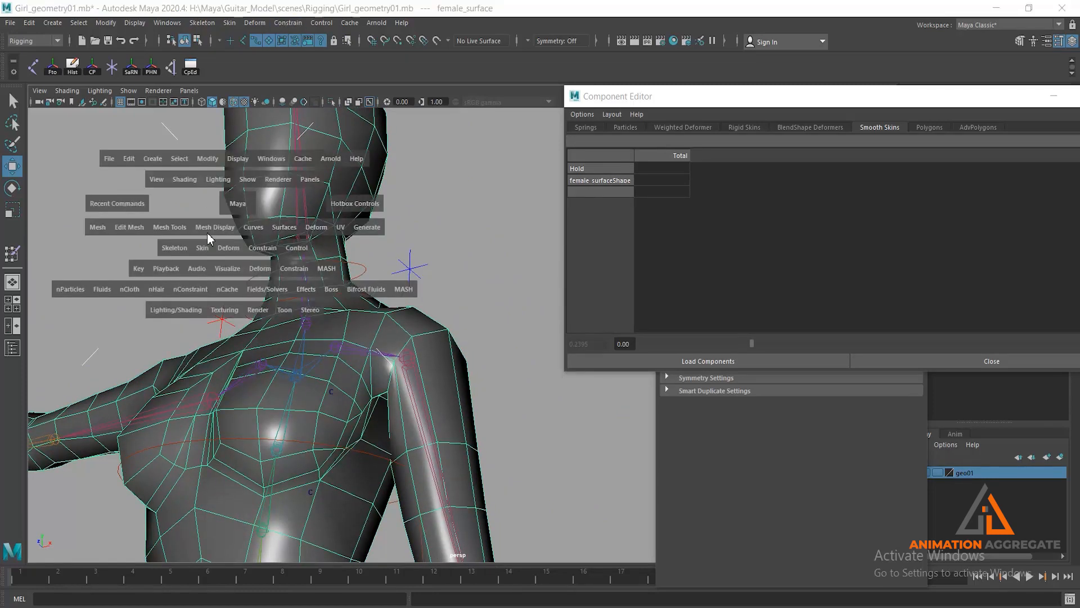
pyautogui.click(98, 226)
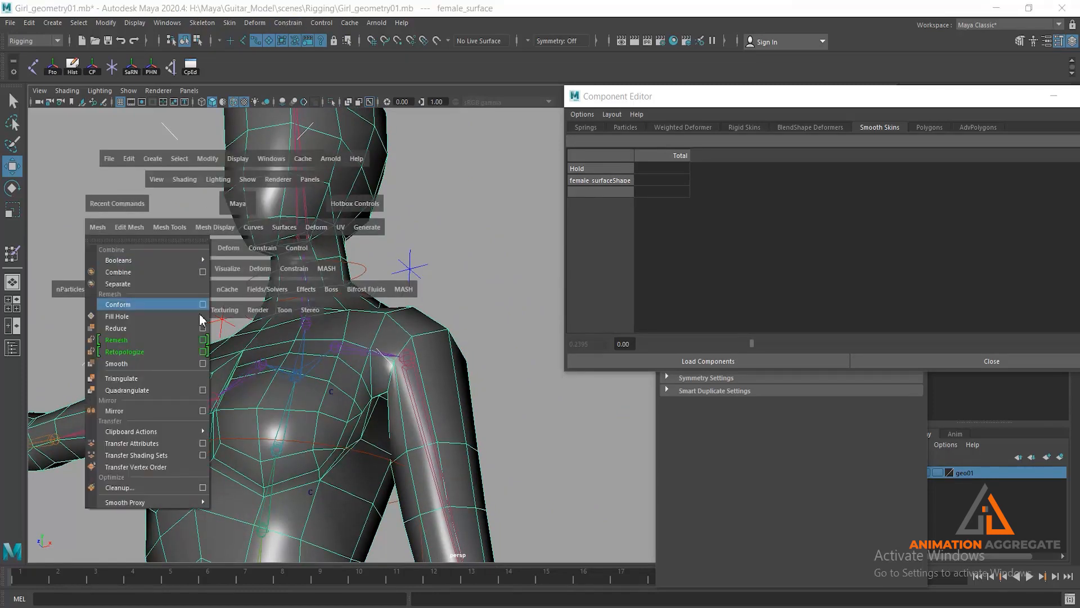
pyautogui.click(203, 364)
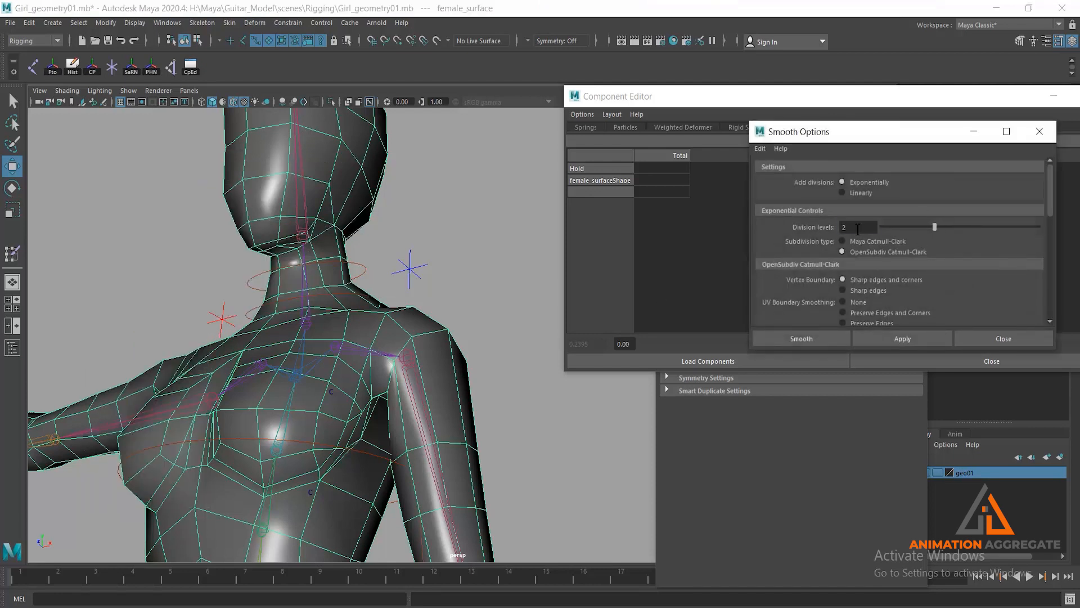
pyautogui.write('1')
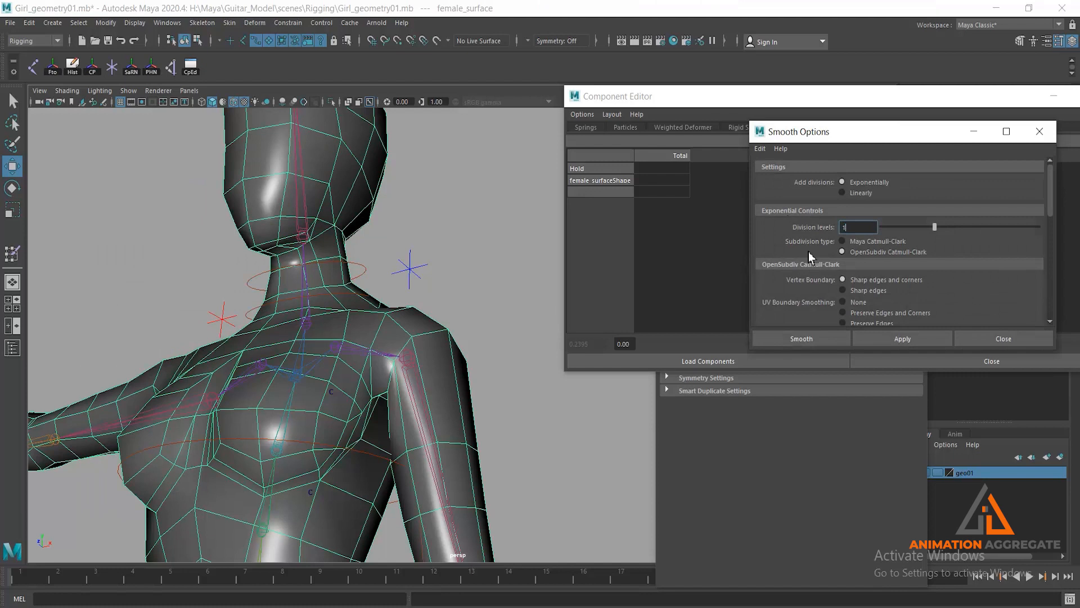
pyautogui.click(801, 338)
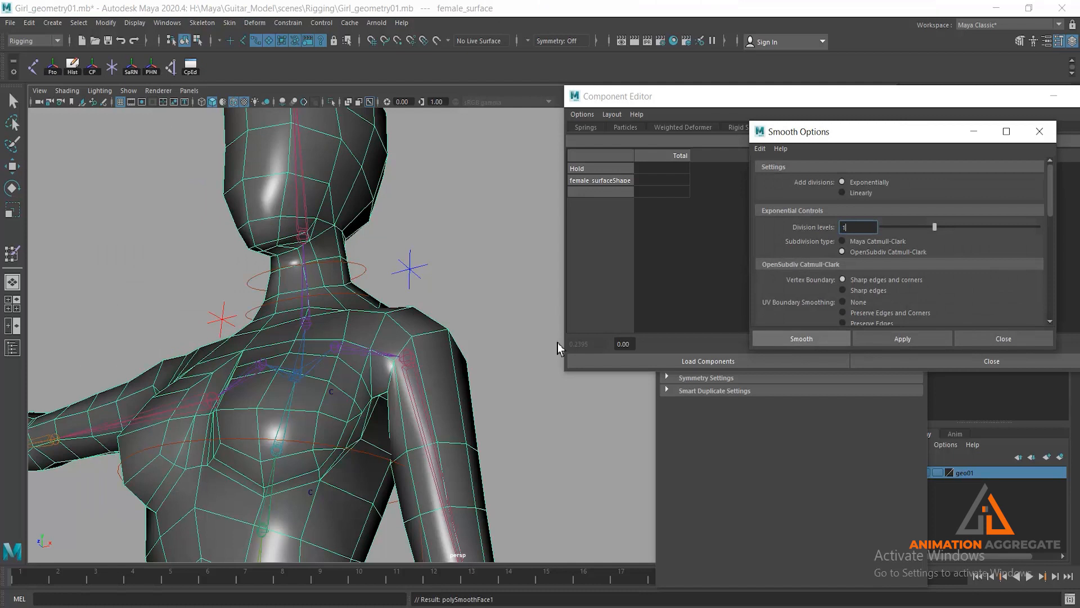
# - Inspect the smoothed left shoulder and undo the mesh smoothing
pyautogui.click(542, 447)
pyautogui.keyDown('alt'); pyautogui.moveTo(458, 401); pyautogui.dragTo(483, 407); pyautogui.keyUp('alt')
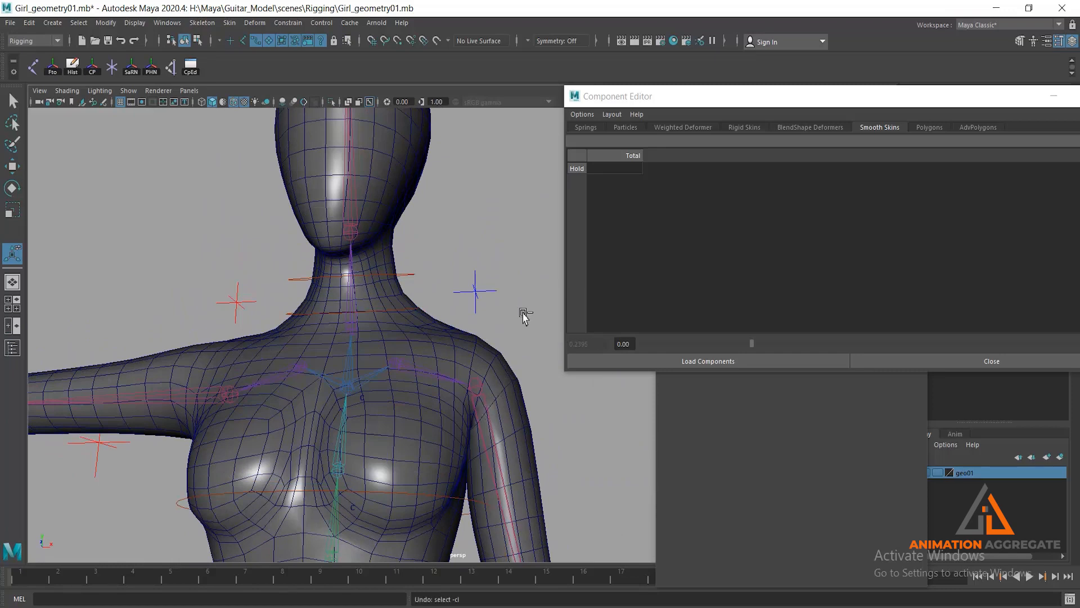
pyautogui.hotkey('ctrl', 'z')
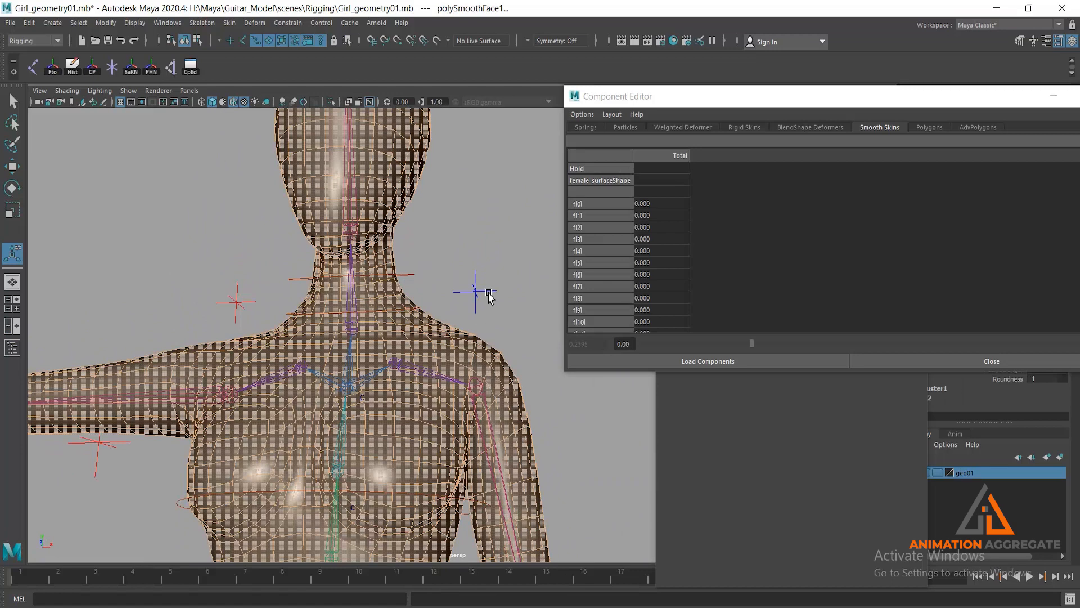
pyautogui.keyDown('alt'); pyautogui.moveTo(518, 405); pyautogui.dragTo(498, 369); pyautogui.keyUp('alt')
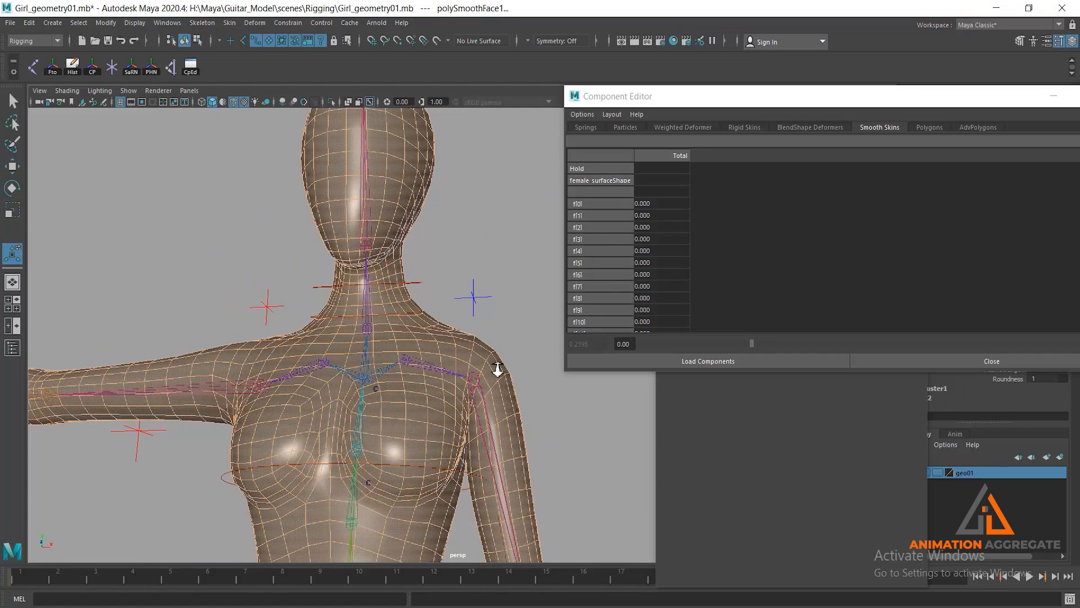
pyautogui.hotkey('ctrl', 'z')
pyautogui.hotkey('ctrl', 'z')
# - Minimize the Component Editor and set all translate and rotate values of the left hand control cc_l_Arm01 to 0
pyautogui.keyDown('alt'); pyautogui.moveTo(539, 434); pyautogui.dragTo(388, 340, button='right'); pyautogui.keyUp('alt')
pyautogui.keyDown('alt'); pyautogui.moveTo(388, 340); pyautogui.dragTo(362, 226, button='middle'); pyautogui.keyUp('alt')
pyautogui.keyDown('alt'); pyautogui.moveTo(452, 383); pyautogui.dragTo(454, 493); pyautogui.keyUp('alt')
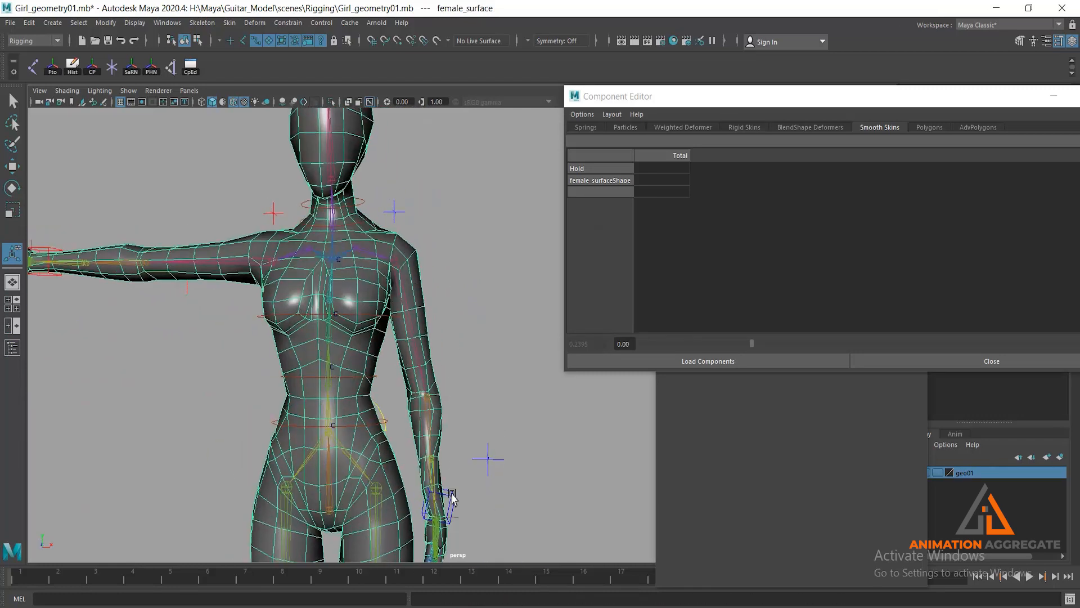
pyautogui.click(445, 498)
pyautogui.moveTo(993, 109); pyautogui.dragTo(808, 97)
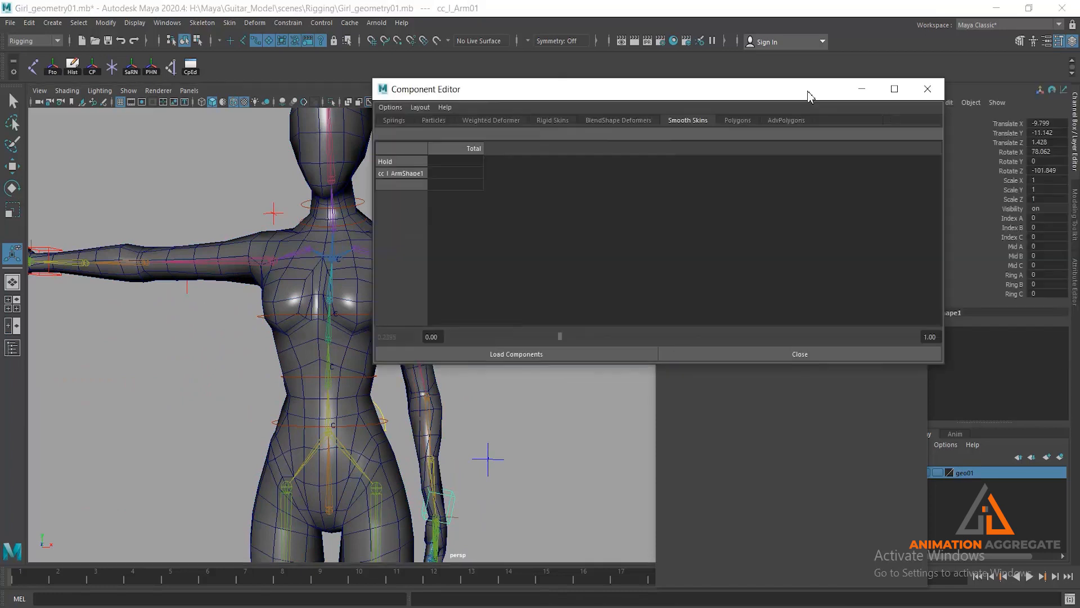
pyautogui.click(859, 91)
pyautogui.moveTo(1041, 123); pyautogui.dragTo(1042, 170)
pyautogui.write('0')
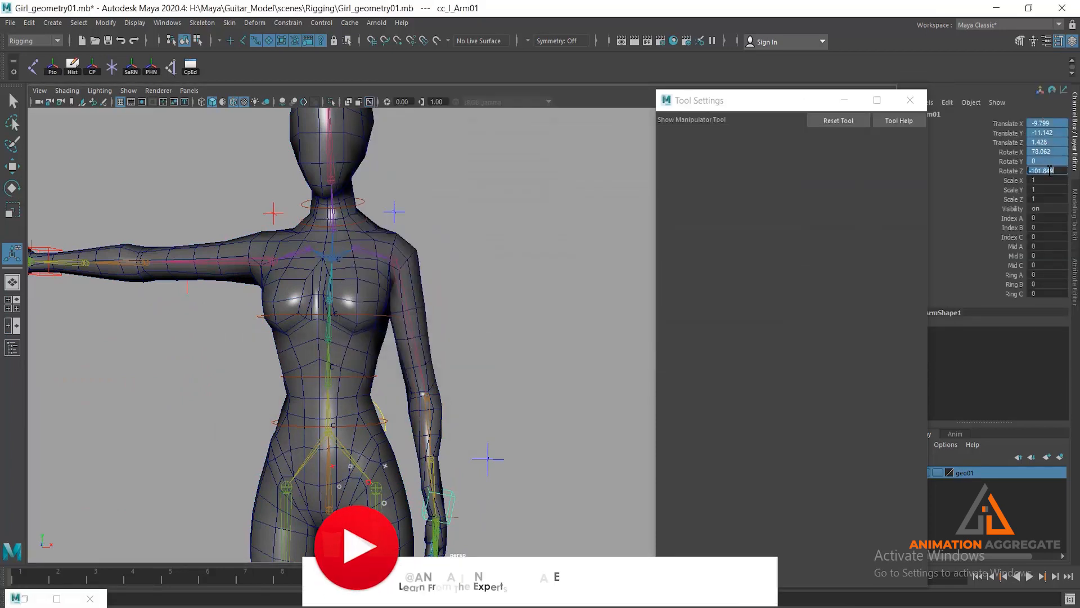
pyautogui.press('Return')
# - Set the translate values and Rotate X of the left elbow pole vector cc_l_armPV01 to 0
pyautogui.scroll(-2, 476, 389)
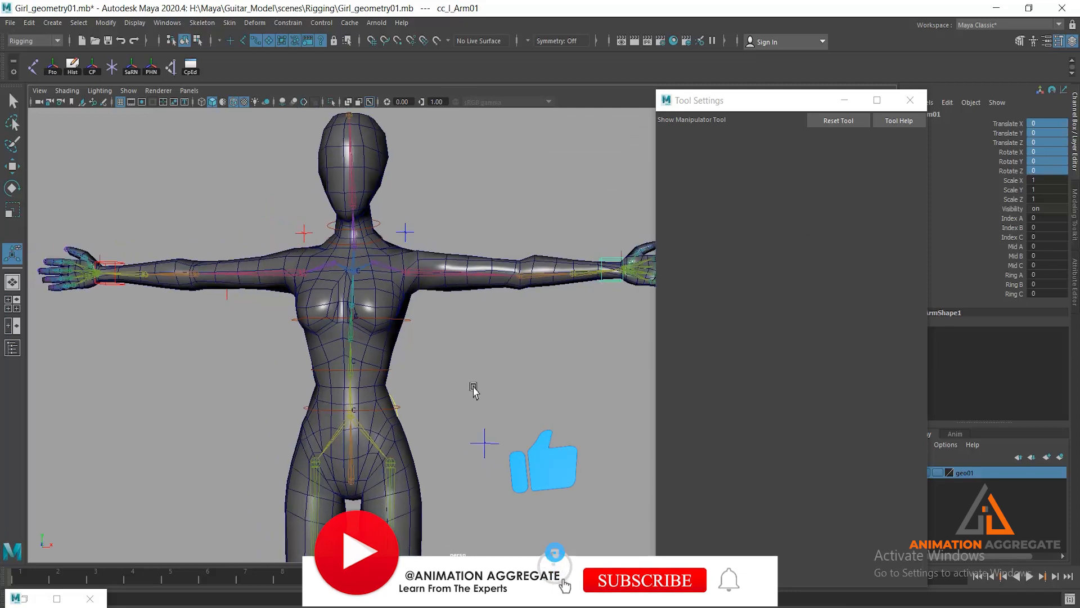
pyautogui.click(491, 447)
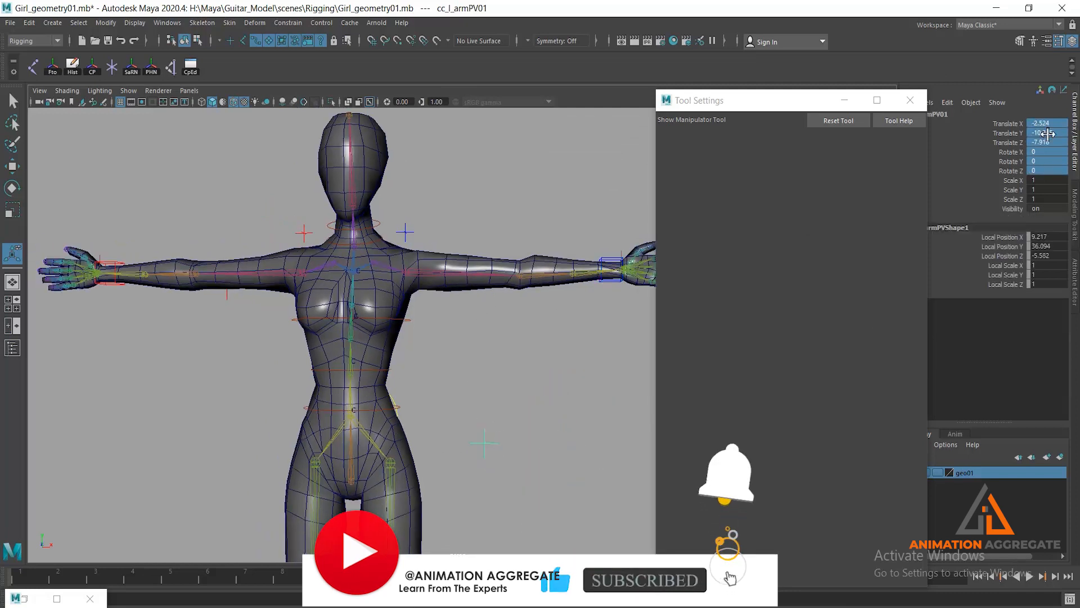
pyautogui.click(1054, 152)
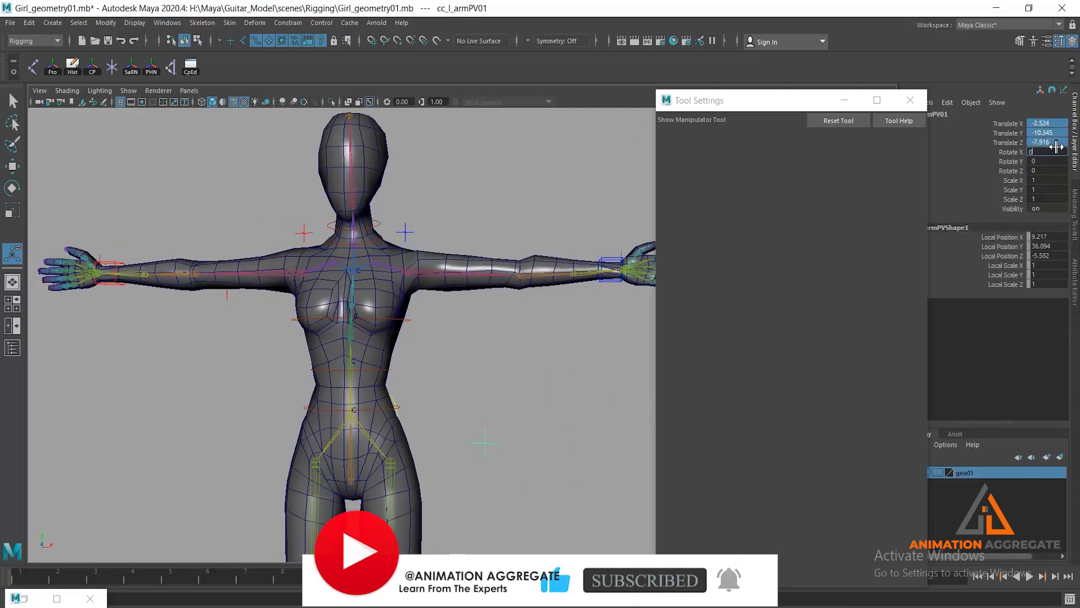
pyautogui.press('Return')
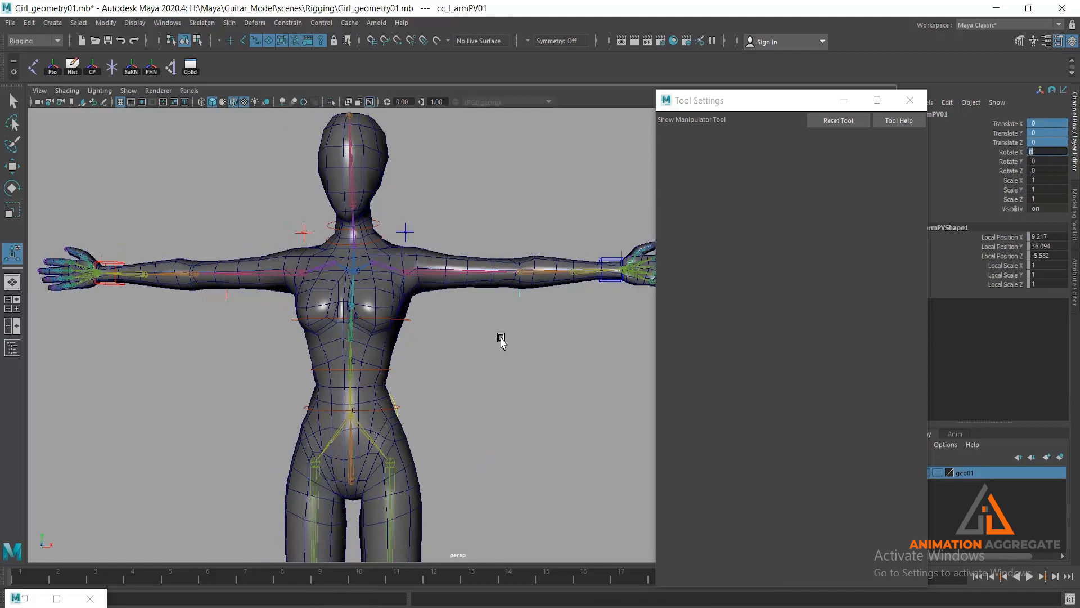
# - Examine the body, shoulders and outstretched arms in the rest pose from several angles
pyautogui.scroll(-3, 498, 323)
pyautogui.keyDown('alt'); pyautogui.moveTo(497, 316); pyautogui.dragTo(428, 312); pyautogui.keyUp('alt')
pyautogui.keyDown('alt'); pyautogui.moveTo(458, 308); pyautogui.dragTo(453, 303); pyautogui.keyUp('alt')
pyautogui.keyDown('alt'); pyautogui.moveTo(373, 293); pyautogui.dragTo(454, 330); pyautogui.keyUp('alt')
pyautogui.keyDown('alt'); pyautogui.moveTo(477, 352); pyautogui.dragTo(485, 319, button='middle'); pyautogui.keyUp('alt')
pyautogui.keyDown('alt'); pyautogui.moveTo(486, 321); pyautogui.dragTo(408, 329); pyautogui.keyUp('alt')
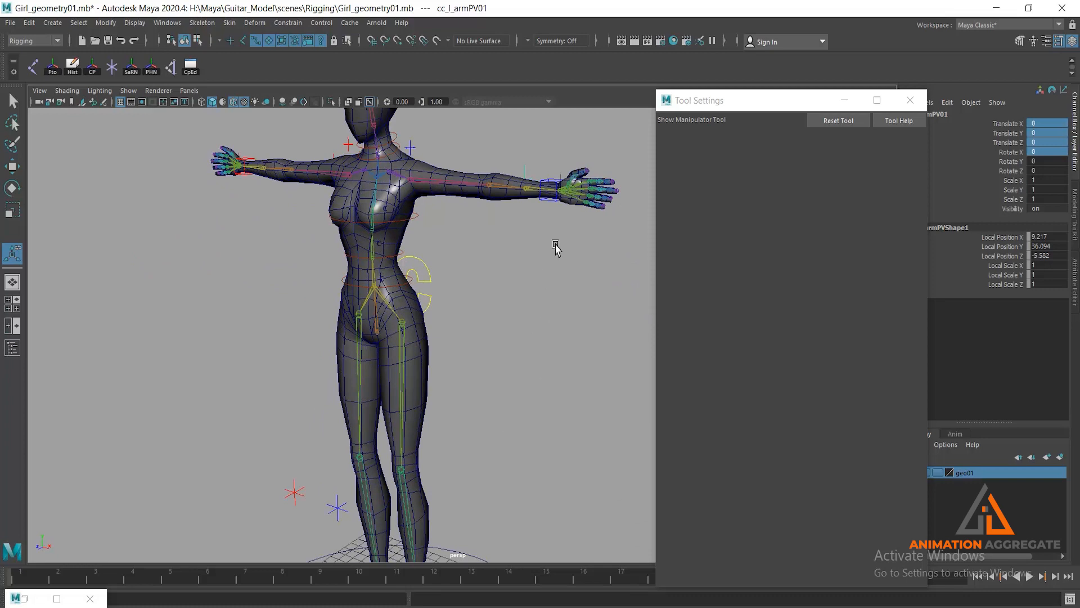
pyautogui.keyDown('alt'); pyautogui.moveTo(485, 190); pyautogui.dragTo(514, 233, button='middle'); pyautogui.keyUp('alt')
pyautogui.scroll(3, 465, 260)
pyautogui.scroll(3, 464, 260)
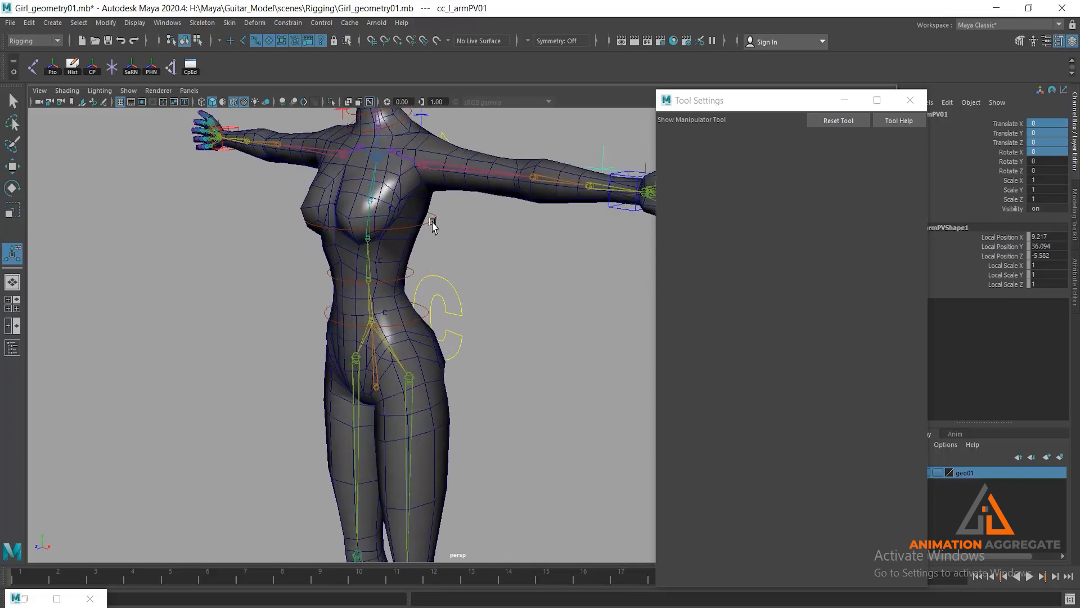
# - Try moving the chest control cc_spine02 to test the torso deformation, and undo the move
pyautogui.click(423, 233)
pyautogui.press('w')
pyautogui.moveTo(326, 209); pyautogui.dragTo(370, 214)
pyautogui.keyDown('alt'); pyautogui.moveTo(468, 268); pyautogui.dragTo(348, 191); pyautogui.keyUp('alt')
pyautogui.hotkey('ctrl', 'z')
pyautogui.hotkey('ctrl', 'z')
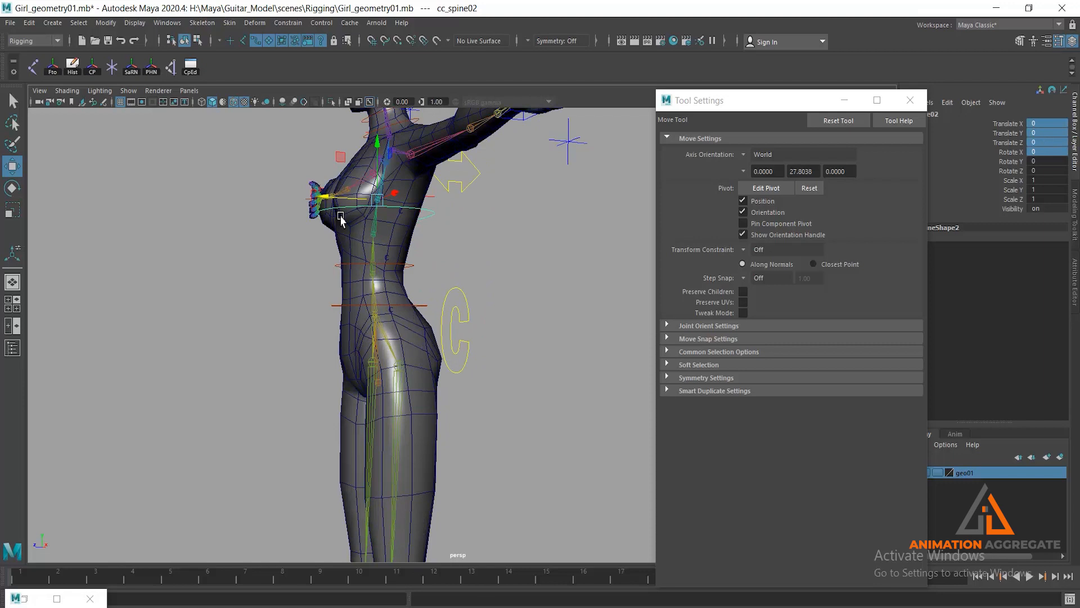
# - Show the torso in a full-size side view and put the body mesh into vertex component selection
pyautogui.keyDown('alt'); pyautogui.moveTo(342, 217); pyautogui.dragTo(364, 238); pyautogui.keyUp('alt')
pyautogui.press('space')
pyautogui.press('space')
pyautogui.keyDown('alt'); pyautogui.moveTo(523, 346); pyautogui.dragTo(528, 302, button='middle'); pyautogui.keyUp('alt')
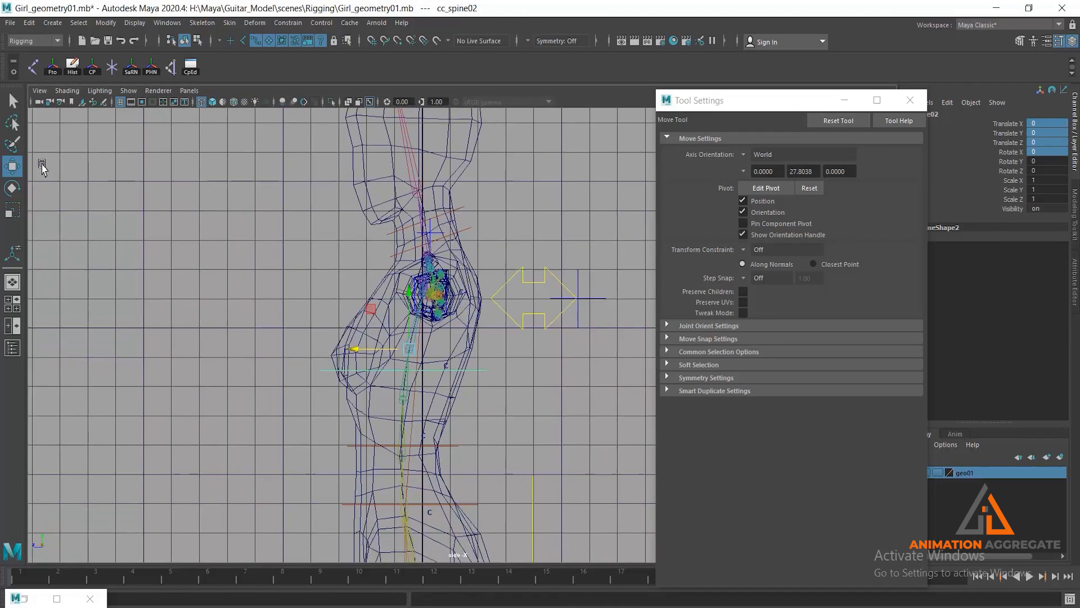
pyautogui.click(197, 40)
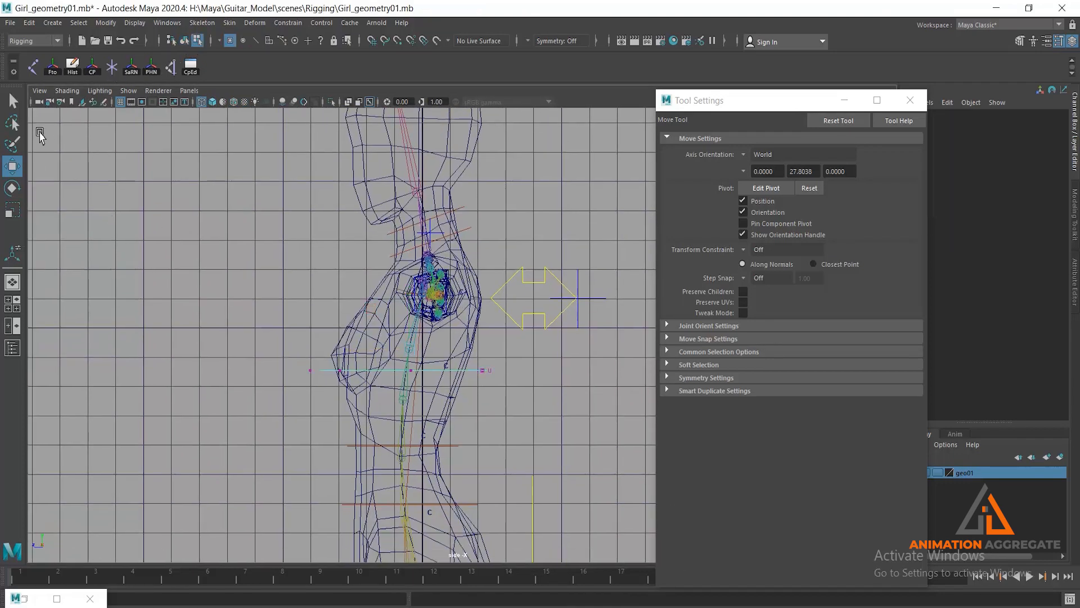
pyautogui.click(13, 124)
pyautogui.keyDown('alt'); pyautogui.moveTo(334, 259); pyautogui.dragTo(355, 249, button='middle'); pyautogui.keyUp('alt')
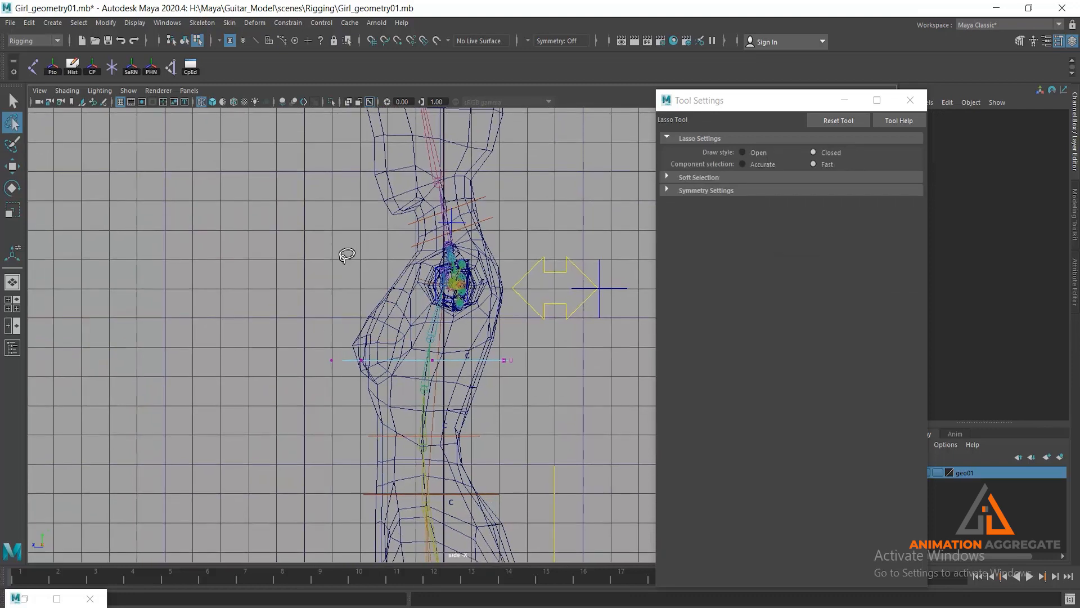
pyautogui.click(13, 101)
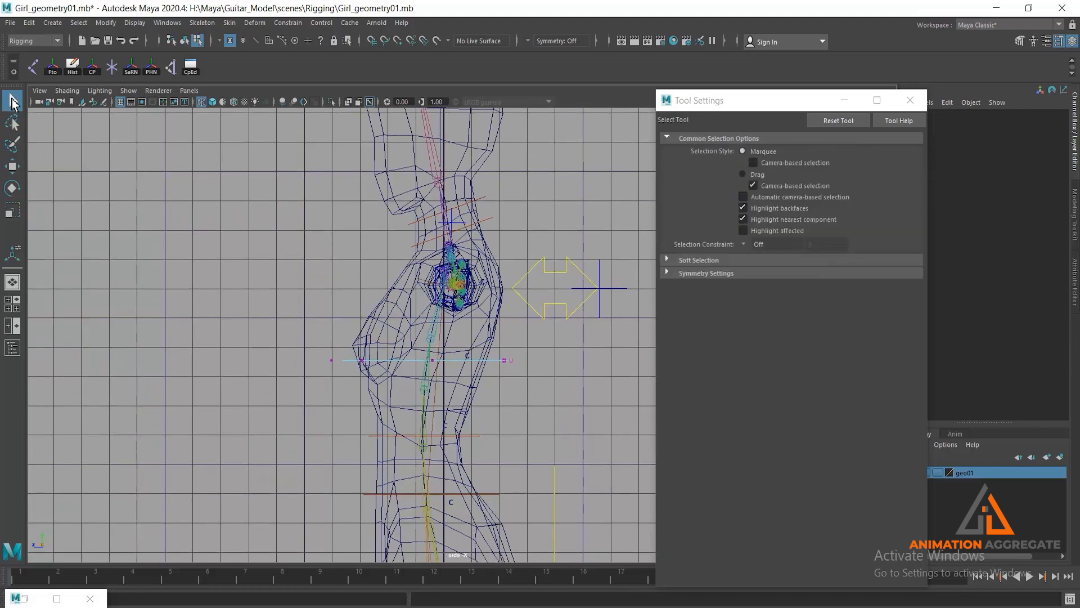
pyautogui.moveTo(394, 270); pyautogui.dragTo(402, 302)
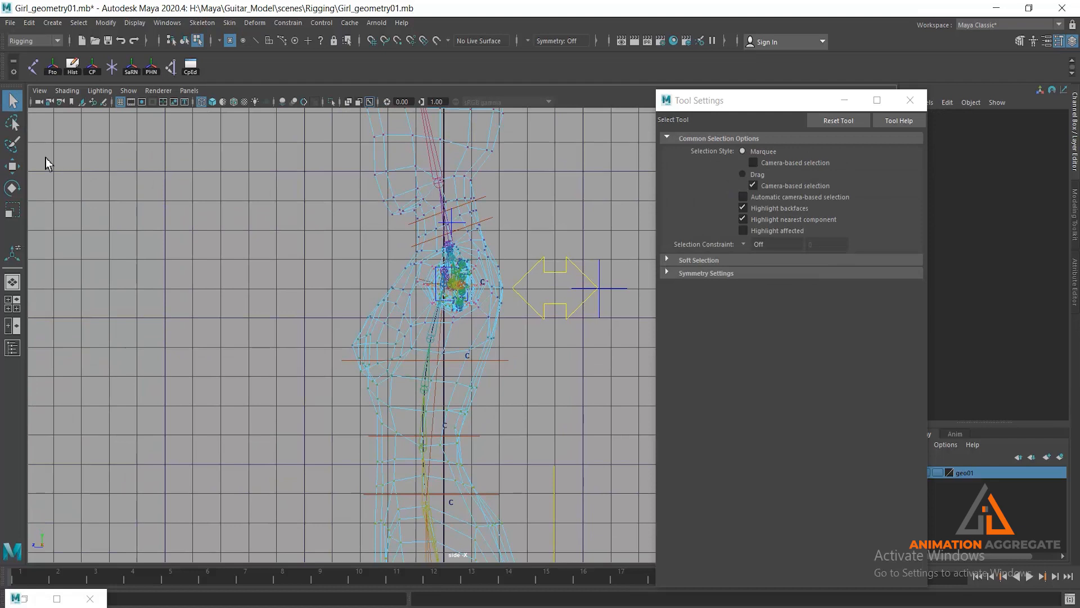
# - Lasso-select the breast vertices on the front of the chest in the side view
pyautogui.click(12, 122)
pyautogui.keyDown('alt'); pyautogui.moveTo(321, 256); pyautogui.dragTo(423, 439, button='right'); pyautogui.keyUp('alt')
pyautogui.moveTo(341, 248)
pyautogui.mouseDown()
pyautogui.moveTo(387, 268)
pyautogui.moveTo(396, 294)
pyautogui.moveTo(386, 357)
pyautogui.moveTo(392, 329)
pyautogui.mouseUp()
pyautogui.moveTo(340, 245)
pyautogui.mouseDown()
pyautogui.moveTo(387, 258)
pyautogui.moveTo(398, 296)
pyautogui.moveTo(396, 375)
pyautogui.moveTo(375, 411)
pyautogui.moveTo(353, 416)
pyautogui.moveTo(314, 397)
pyautogui.moveTo(283, 350)
pyautogui.mouseUp()
# - Minimize the Tool Settings window and return to a full-size perspective view of the selected chest vertices
pyautogui.press('space')
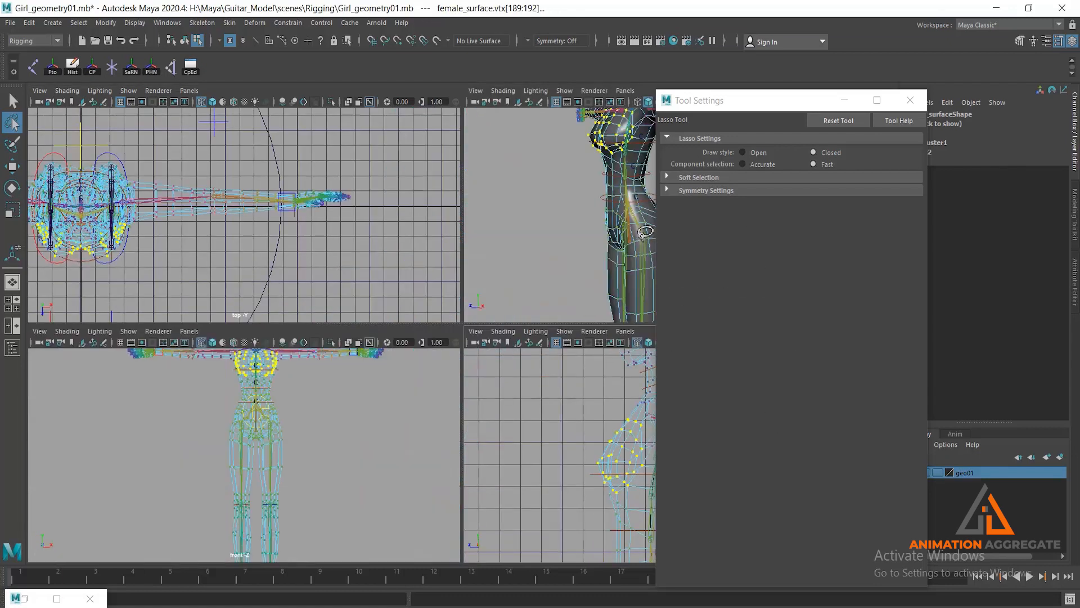
pyautogui.click(844, 100)
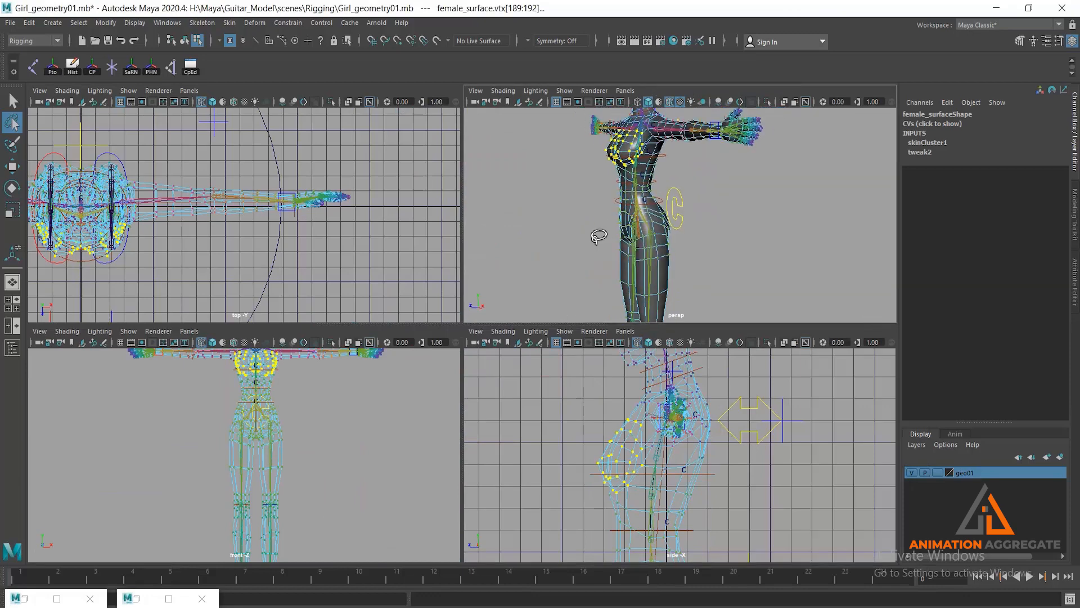
pyautogui.press('space')
pyautogui.keyDown('alt'); pyautogui.moveTo(537, 281); pyautogui.dragTo(608, 298); pyautogui.keyUp('alt')
pyautogui.keyDown('alt'); pyautogui.moveTo(547, 254); pyautogui.dragTo(569, 330, button='middle'); pyautogui.keyUp('alt')
pyautogui.keyDown('alt'); pyautogui.moveTo(568, 328); pyautogui.dragTo(476, 301); pyautogui.keyUp('alt')
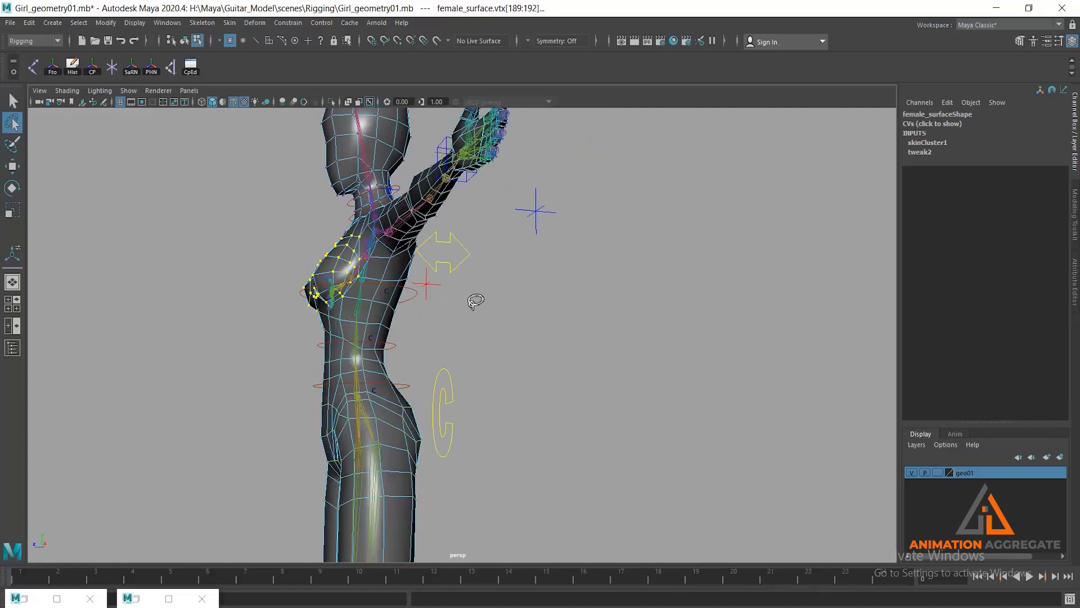
# - Turn the X-ray joint display off and back on, and undo back to the chest vertex selection
pyautogui.click(370, 101)
pyautogui.keyDown('alt'); pyautogui.moveTo(294, 208); pyautogui.dragTo(349, 295, button='right'); pyautogui.keyUp('alt')
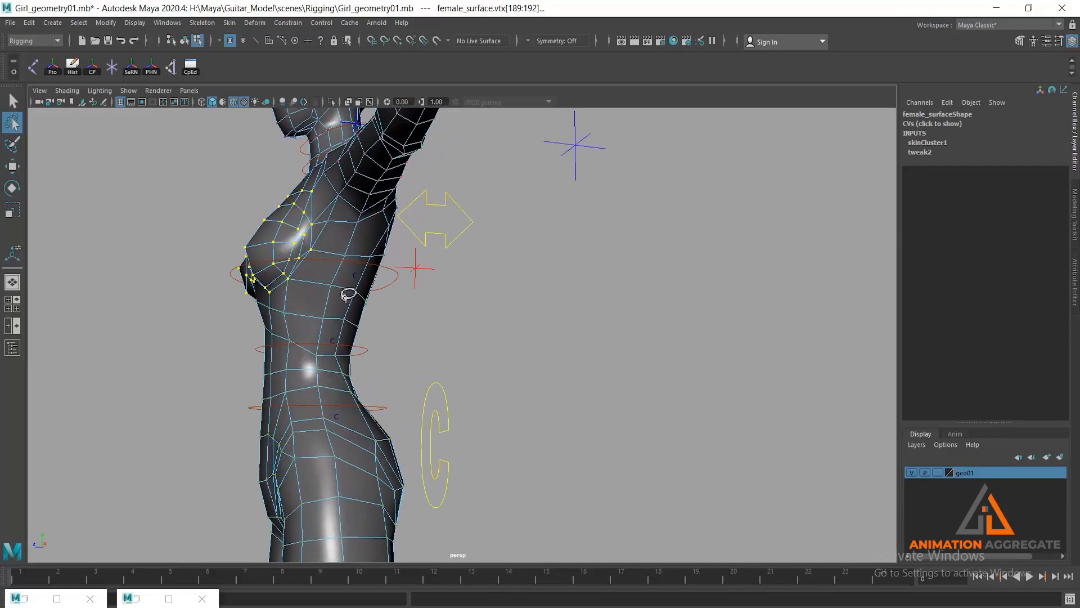
pyautogui.click(371, 102)
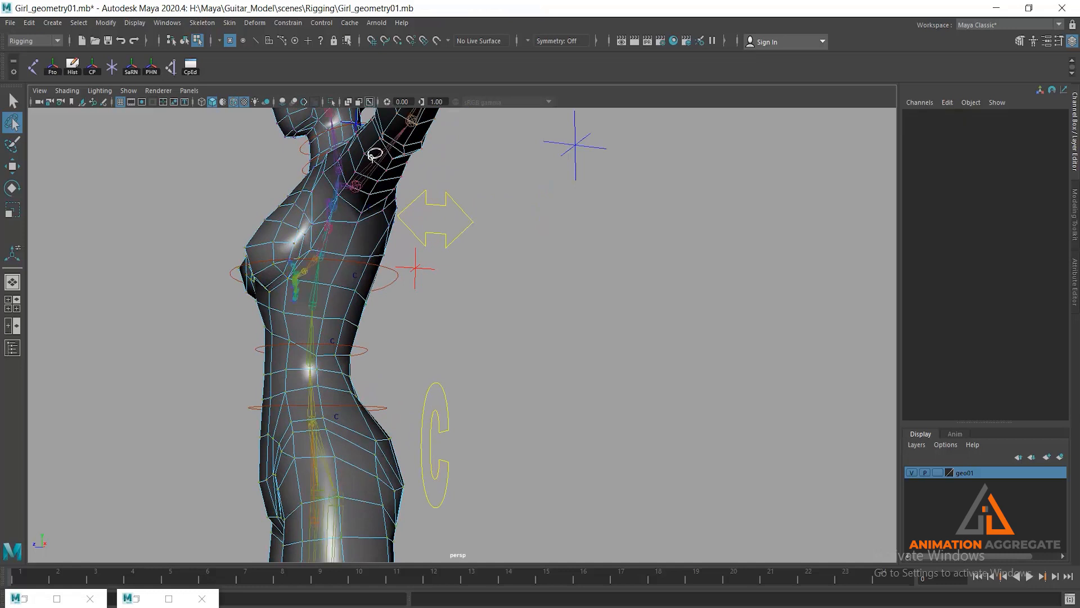
pyautogui.keyDown('alt'); pyautogui.moveTo(374, 154); pyautogui.dragTo(414, 226); pyautogui.keyUp('alt')
pyautogui.hotkey('ctrl', 'z')
pyautogui.hotkey('ctrl', 'z')
pyautogui.hotkey('ctrl', 'z')
# - Raise the spine03 skin weights of all selected breast vertices together in the Component Editor, bringing the last vertex to about 0.77
pyautogui.keyDown('alt'); pyautogui.moveTo(396, 227); pyautogui.dragTo(366, 183); pyautogui.keyUp('alt')
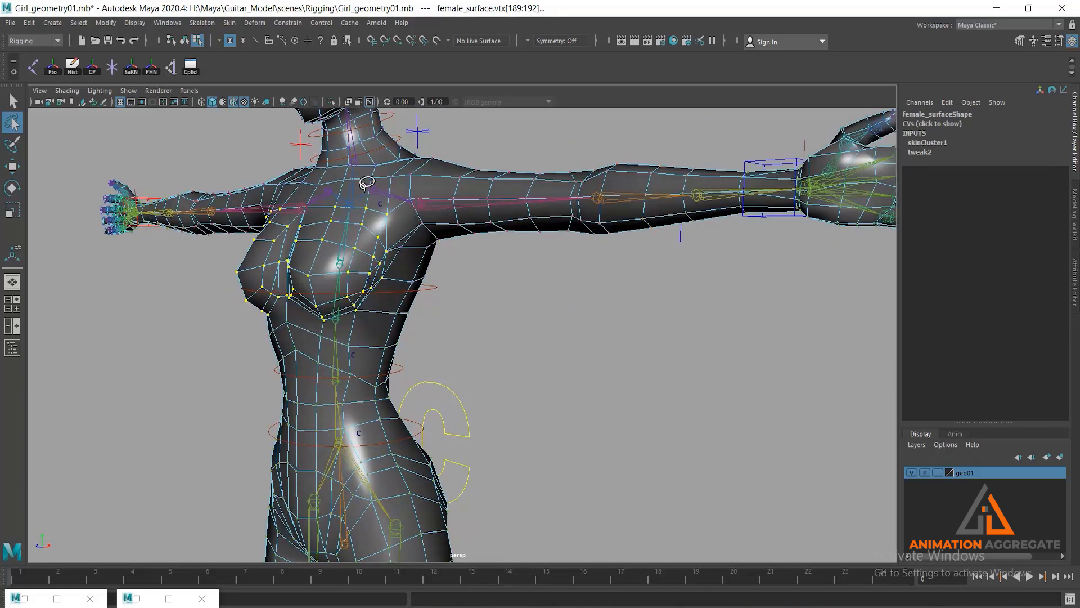
pyautogui.scroll(3, 316, 248)
pyautogui.moveTo(347, 242)
pyautogui.keyDown('alt'); pyautogui.mouseDown()
pyautogui.moveTo(320, 248)
pyautogui.moveTo(338, 247)
pyautogui.mouseUp(); pyautogui.keyUp('alt')
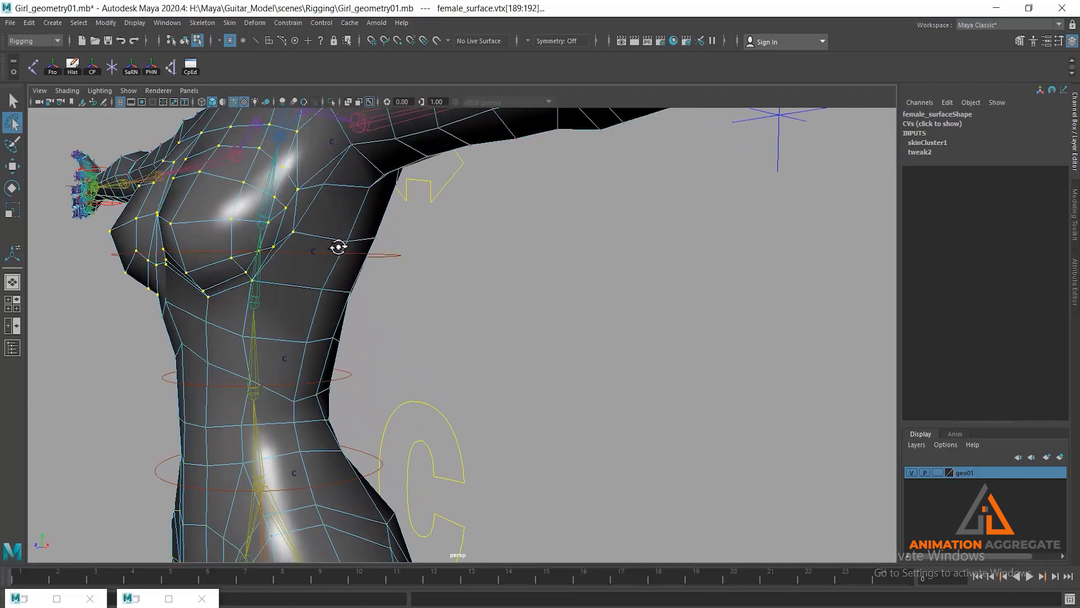
pyautogui.keyDown('alt'); pyautogui.moveTo(499, 295); pyautogui.dragTo(424, 290); pyautogui.keyUp('alt')
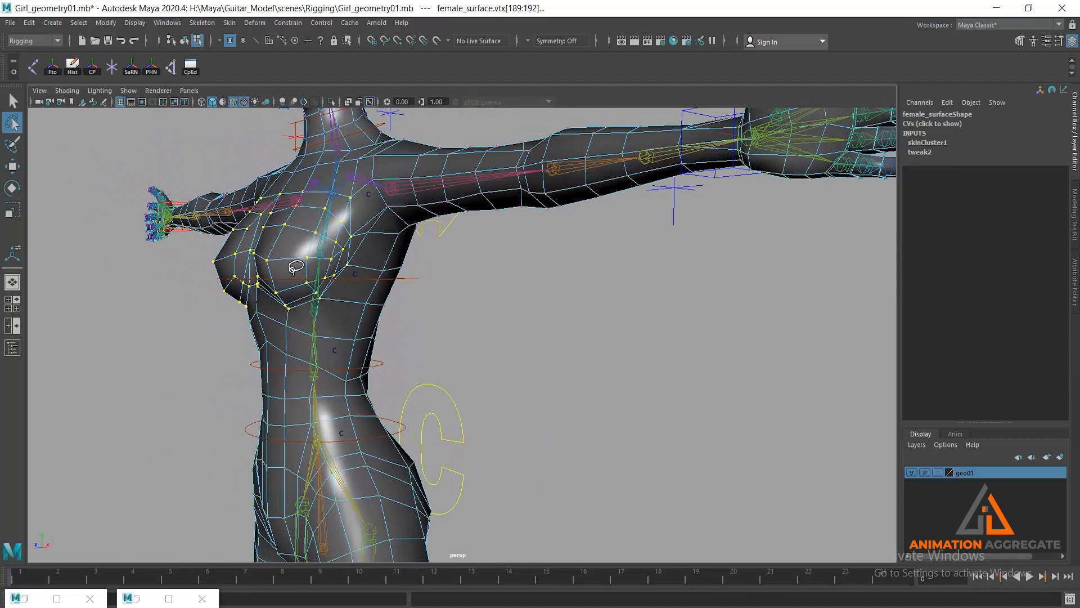
pyautogui.keyDown('alt'); pyautogui.moveTo(353, 264); pyautogui.dragTo(353, 272); pyautogui.keyUp('alt')
pyautogui.click(25, 599)
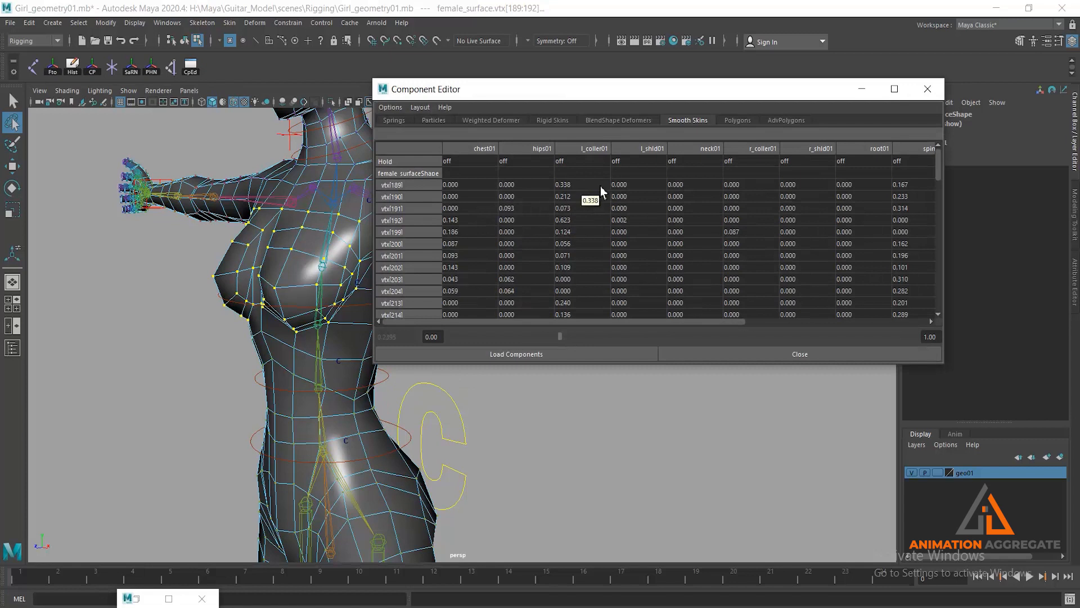
pyautogui.moveTo(644, 323); pyautogui.dragTo(845, 323)
pyautogui.click(851, 185)
pyautogui.moveTo(940, 159); pyautogui.dragTo(941, 310)
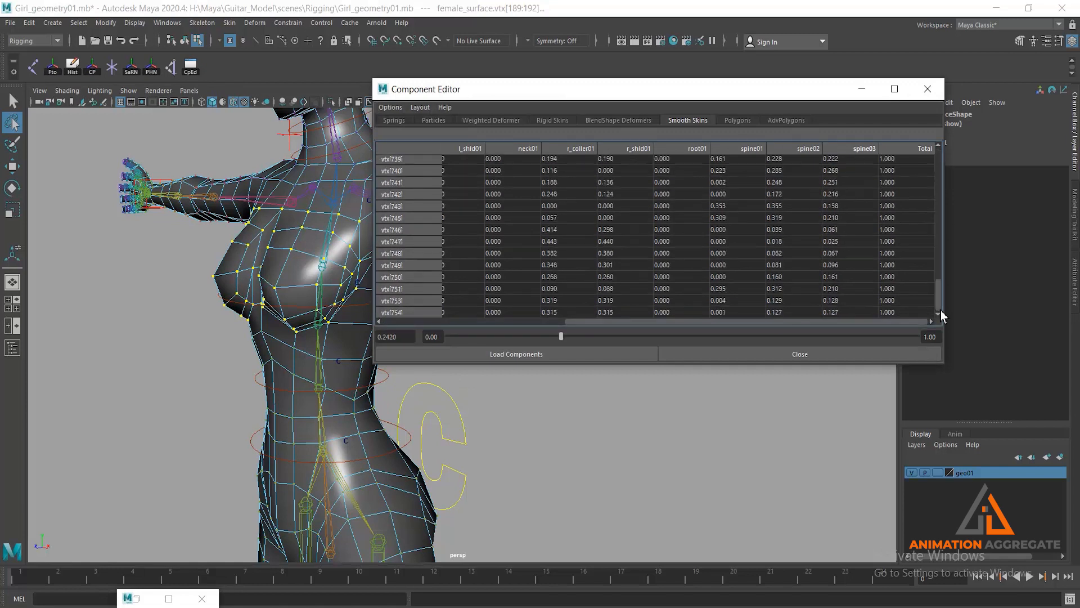
pyautogui.keyDown('shift'); pyautogui.click(848, 312); pyautogui.keyUp('shift')
pyautogui.moveTo(511, 337); pyautogui.dragTo(806, 347)
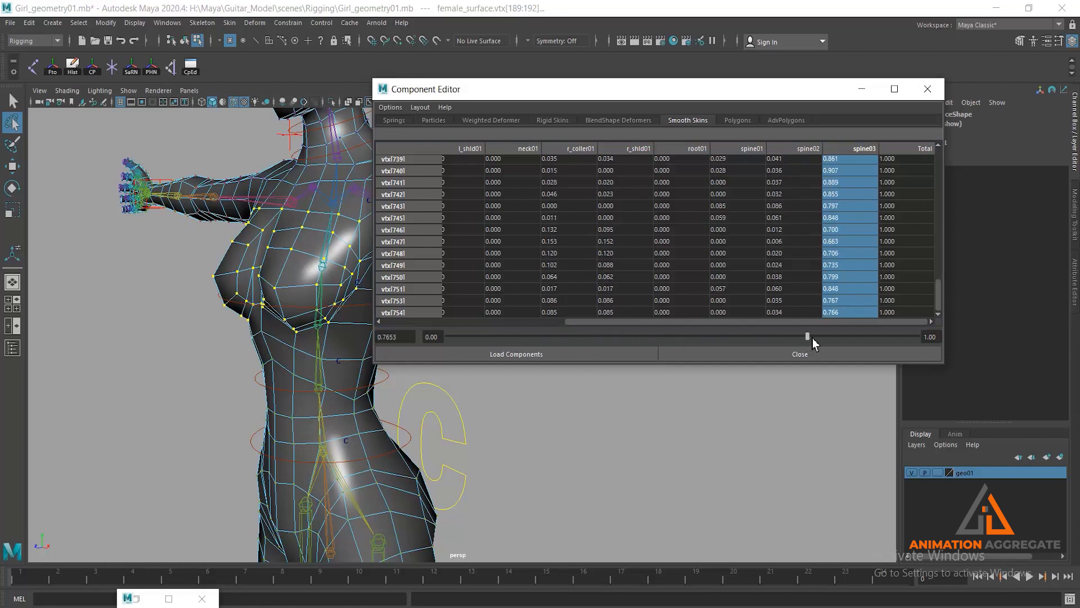
pyautogui.click(861, 89)
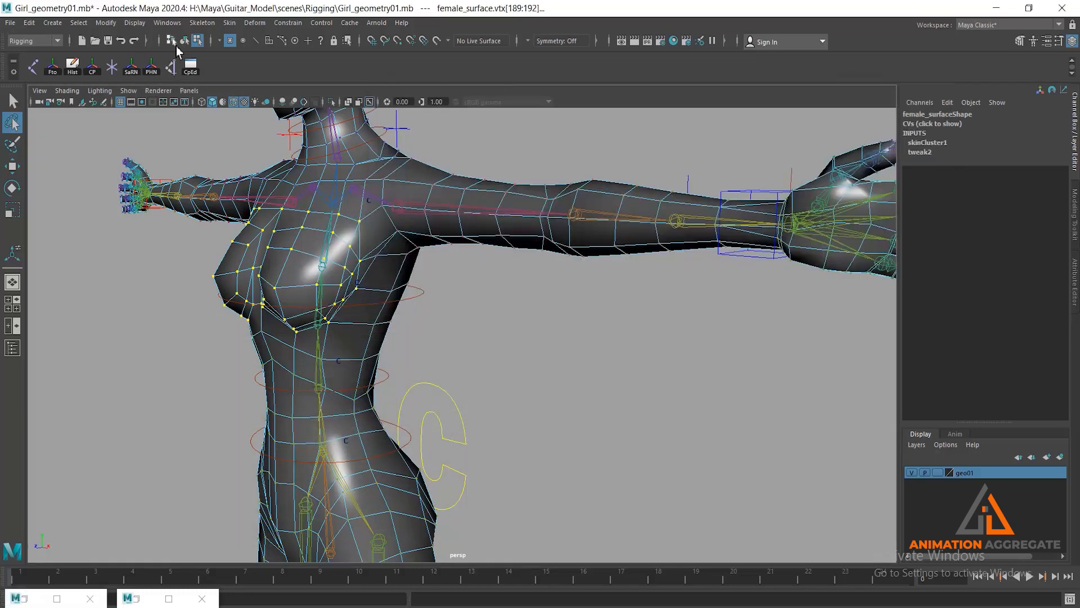
# - Leave vertex mode and move the cc_spine02 control to Translate Z of about -1.245 to test the breast deformation
pyautogui.click(184, 41)
pyautogui.click(670, 485)
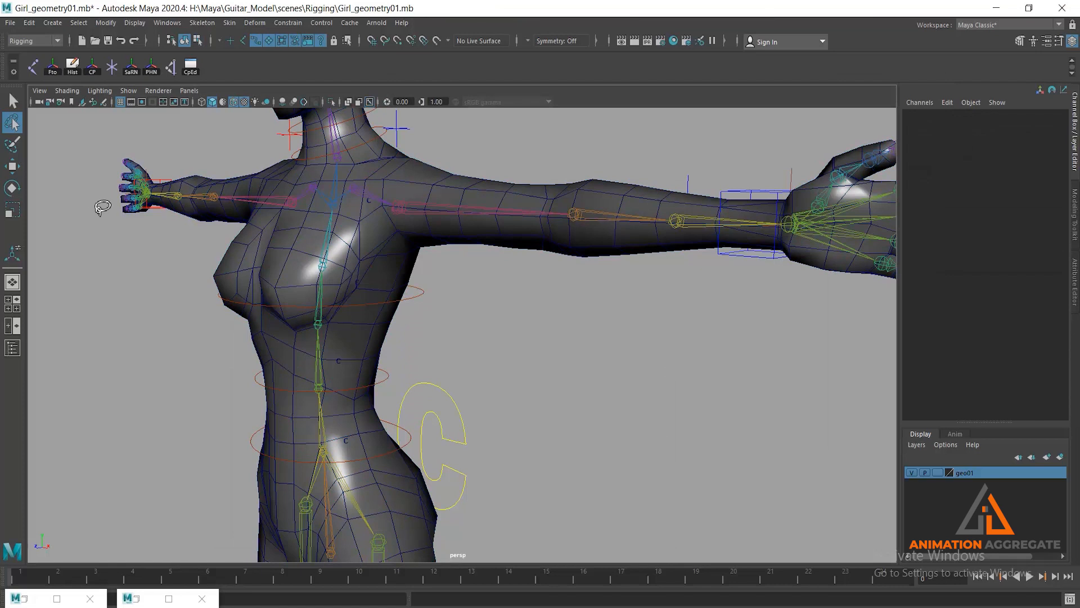
pyautogui.press('w')
pyautogui.moveTo(415, 292); pyautogui.dragTo(433, 329)
pyautogui.moveTo(274, 271); pyautogui.dragTo(301, 261)
pyautogui.keyDown('alt'); pyautogui.moveTo(389, 315); pyautogui.dragTo(313, 272); pyautogui.keyUp('alt')
pyautogui.keyDown('alt'); pyautogui.moveTo(313, 276); pyautogui.dragTo(357, 363, button='right'); pyautogui.keyUp('alt')
pyautogui.moveTo(244, 205); pyautogui.dragTo(252, 206)
pyautogui.keyDown('alt'); pyautogui.moveTo(188, 214); pyautogui.dragTo(227, 217); pyautogui.keyUp('alt')
pyautogui.keyDown('alt'); pyautogui.moveTo(227, 217); pyautogui.dragTo(265, 295, button='right'); pyautogui.keyUp('alt')
pyautogui.keyDown('alt'); pyautogui.moveTo(265, 295); pyautogui.dragTo(420, 292); pyautogui.keyUp('alt')
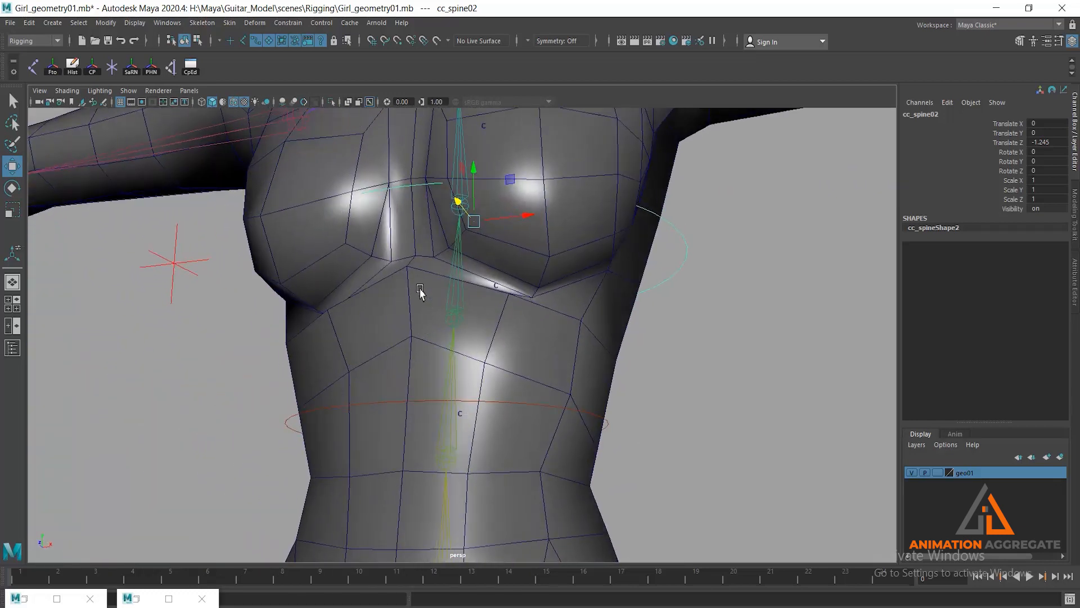
pyautogui.keyDown('alt'); pyautogui.moveTo(495, 308); pyautogui.dragTo(380, 360); pyautogui.keyUp('alt')
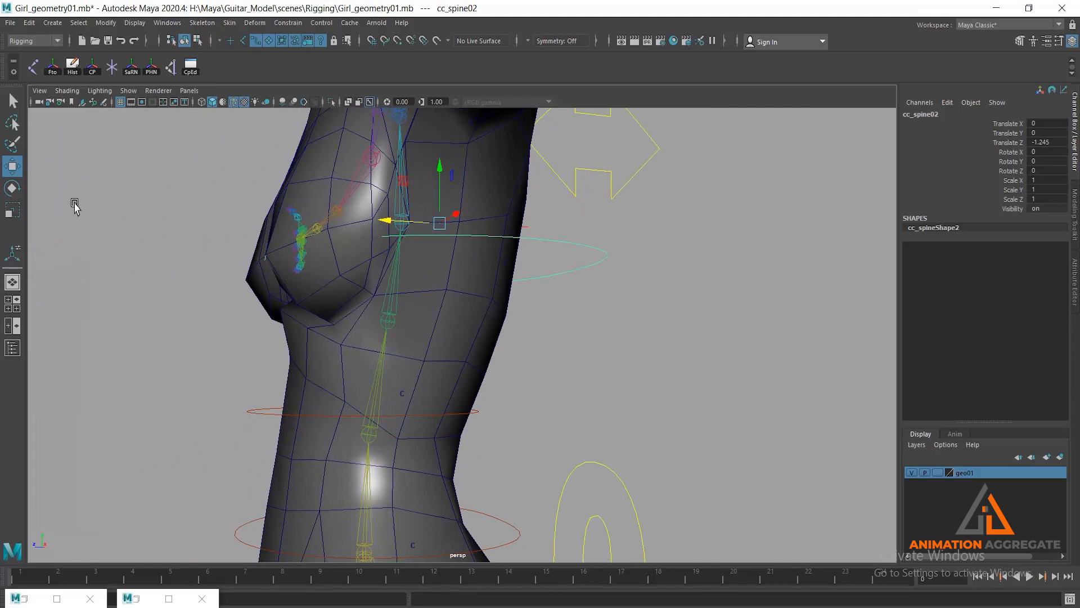
pyautogui.keyDown('alt'); pyautogui.moveTo(315, 285); pyautogui.dragTo(404, 332); pyautogui.keyUp('alt')
# - Reopen the Component Editor on the body mesh in vertex mode and select the three vertices just beneath the breasts
pyautogui.click(406, 364)
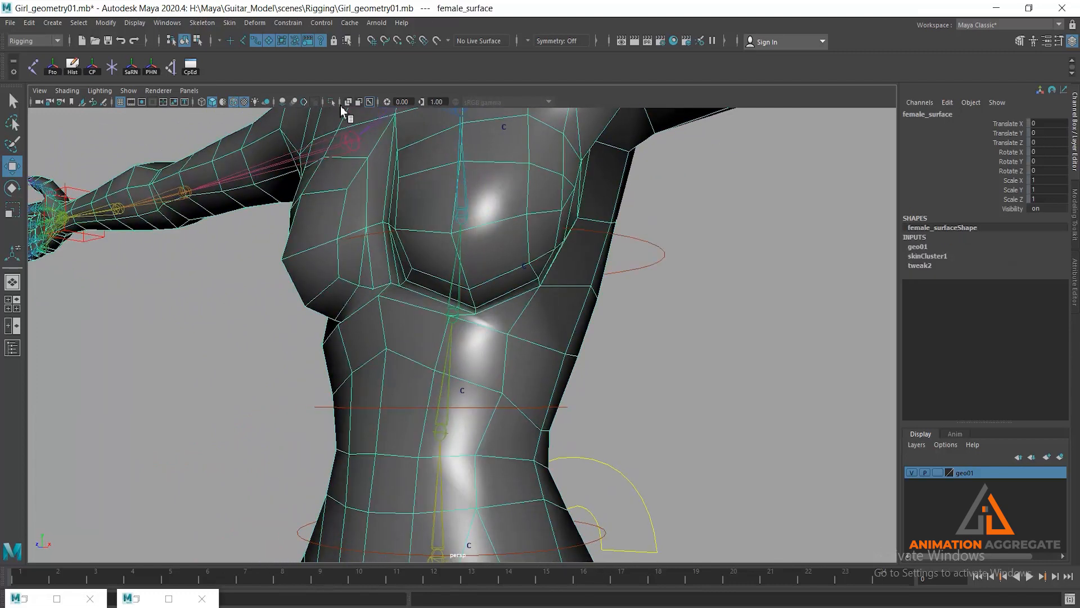
pyautogui.click(190, 67)
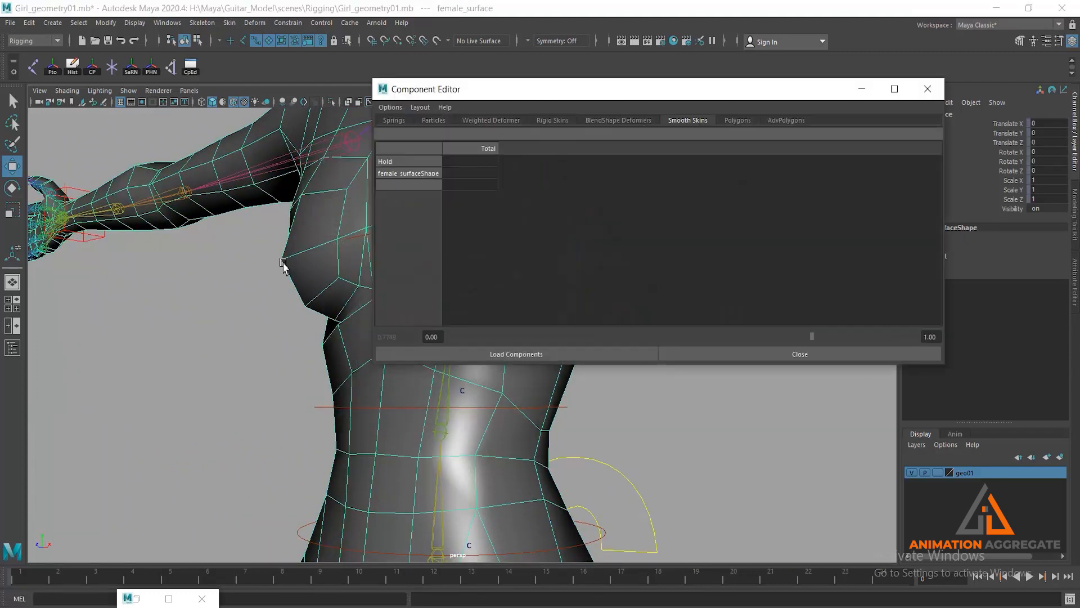
pyautogui.click(197, 41)
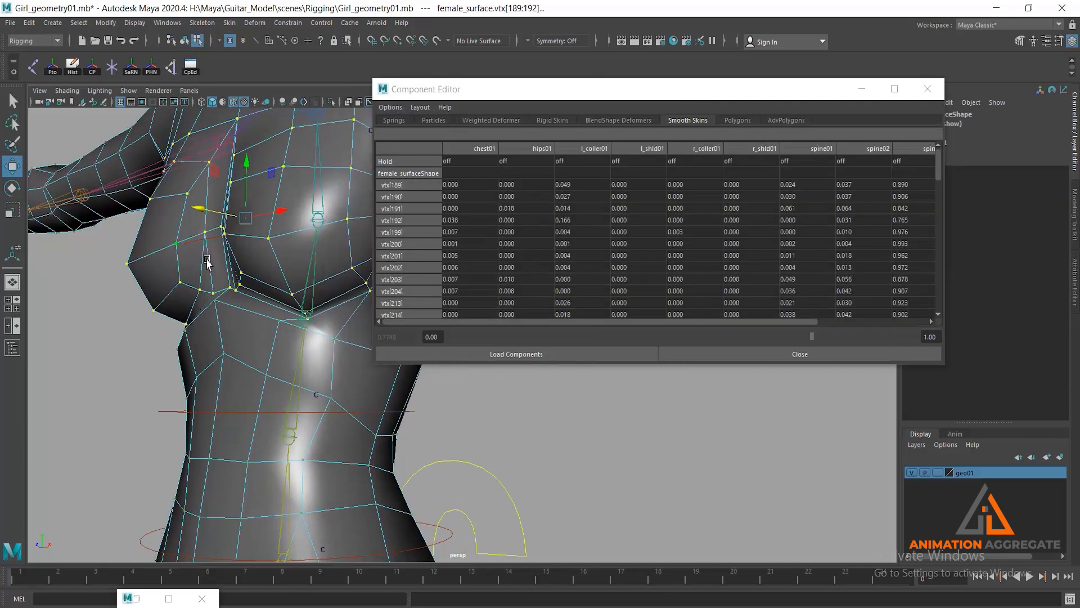
pyautogui.keyDown('alt'); pyautogui.moveTo(207, 260); pyautogui.dragTo(242, 302); pyautogui.keyUp('alt')
pyautogui.keyDown('shift'); pyautogui.click(319, 321); pyautogui.keyUp('shift')
pyautogui.keyDown('alt'); pyautogui.moveTo(328, 391); pyautogui.dragTo(302, 366); pyautogui.keyUp('alt')
pyautogui.keyDown('shift'); pyautogui.click(296, 397); pyautogui.keyUp('shift')
# - Raise the spine03 weights of the three vertices beneath the breasts to about 0.37 to 0.40 and close the Component Editor
pyautogui.click(750, 185)
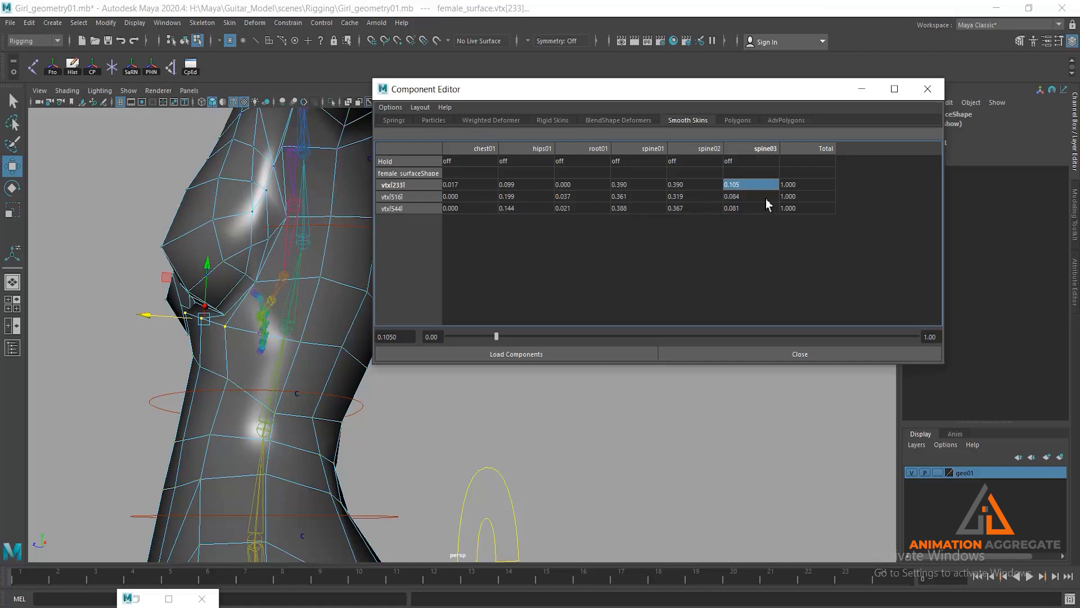
pyautogui.moveTo(753, 193); pyautogui.dragTo(754, 209)
pyautogui.moveTo(498, 338); pyautogui.dragTo(633, 336)
pyautogui.keyDown('alt'); pyautogui.moveTo(329, 323); pyautogui.dragTo(283, 313); pyautogui.keyUp('alt')
pyautogui.keyDown('alt'); pyautogui.moveTo(323, 284); pyautogui.dragTo(282, 289); pyautogui.keyUp('alt')
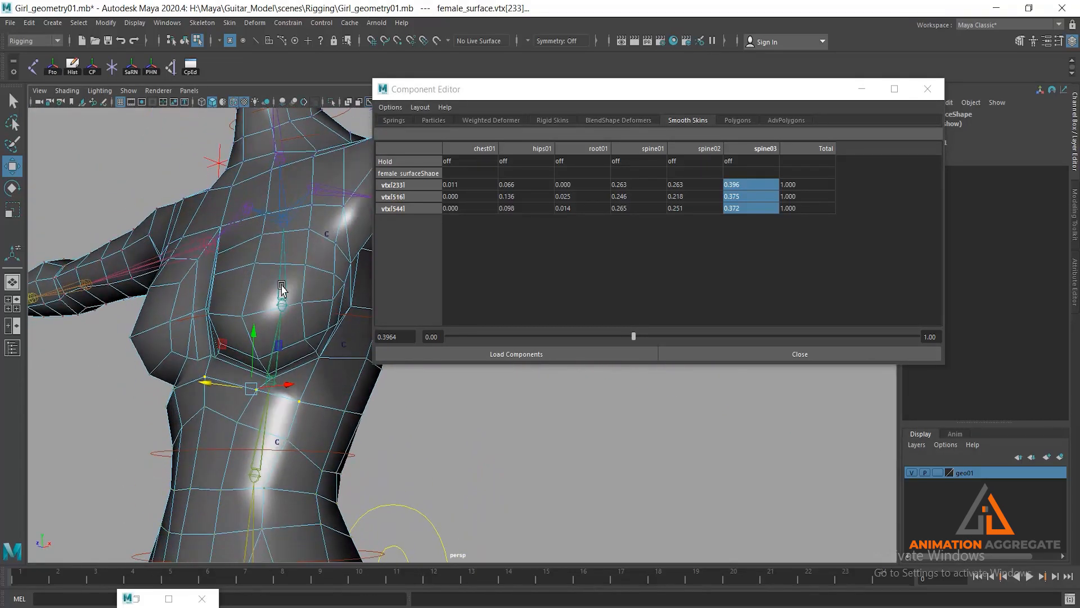
pyautogui.keyDown('alt'); pyautogui.moveTo(187, 415); pyautogui.dragTo(170, 396); pyautogui.keyUp('alt')
pyautogui.keyDown('alt'); pyautogui.moveTo(256, 272); pyautogui.dragTo(294, 287); pyautogui.keyUp('alt')
pyautogui.click(927, 89)
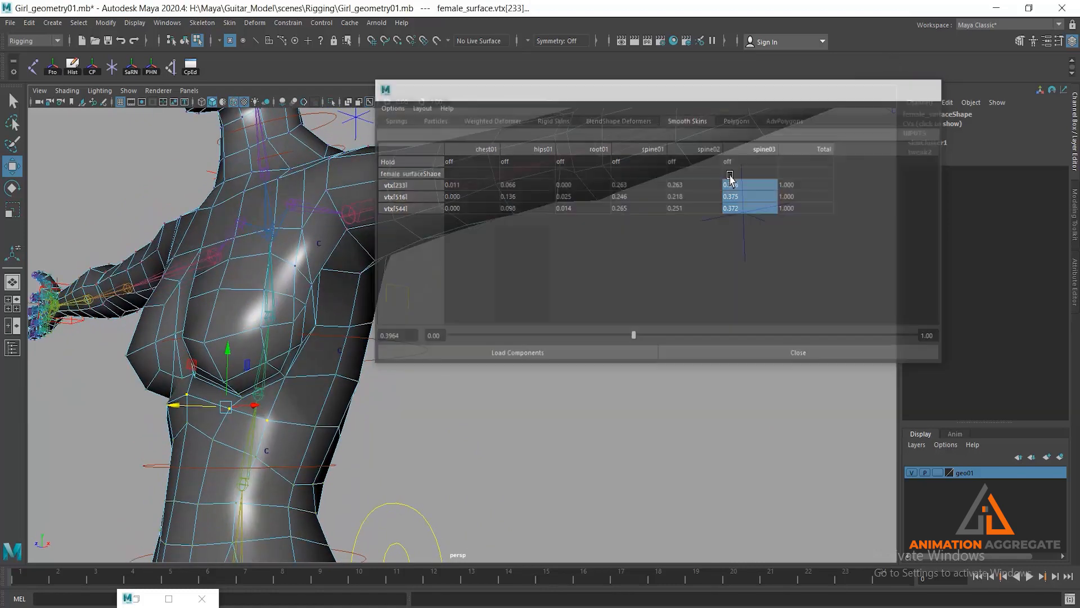
# - Return to object selection and reset the cc_spine02 control's Translate Z to 0
pyautogui.click(16, 105)
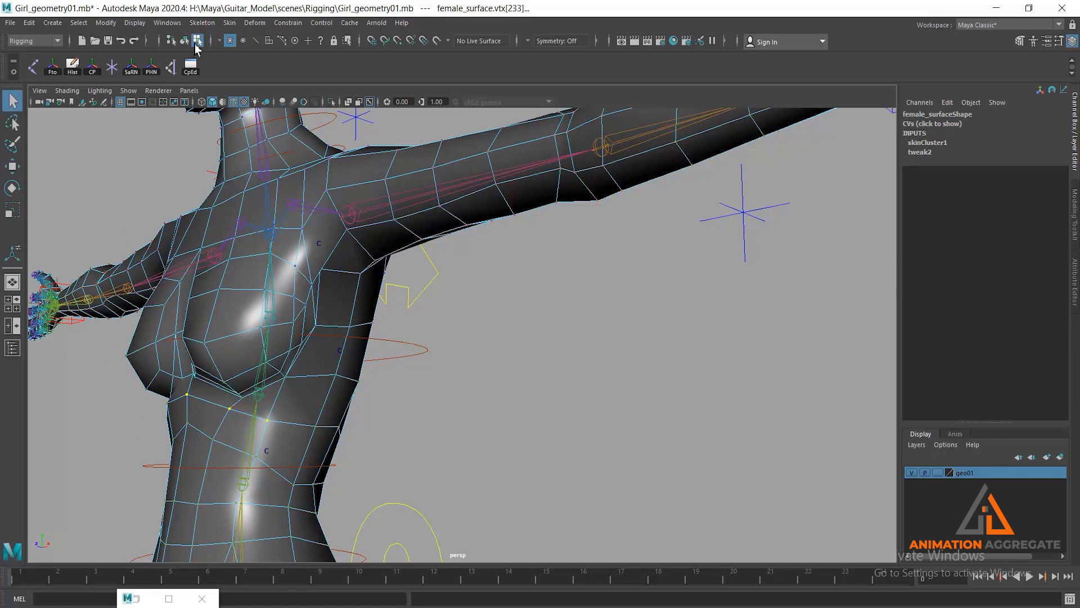
pyautogui.click(184, 40)
pyautogui.scroll(-3, 428, 363)
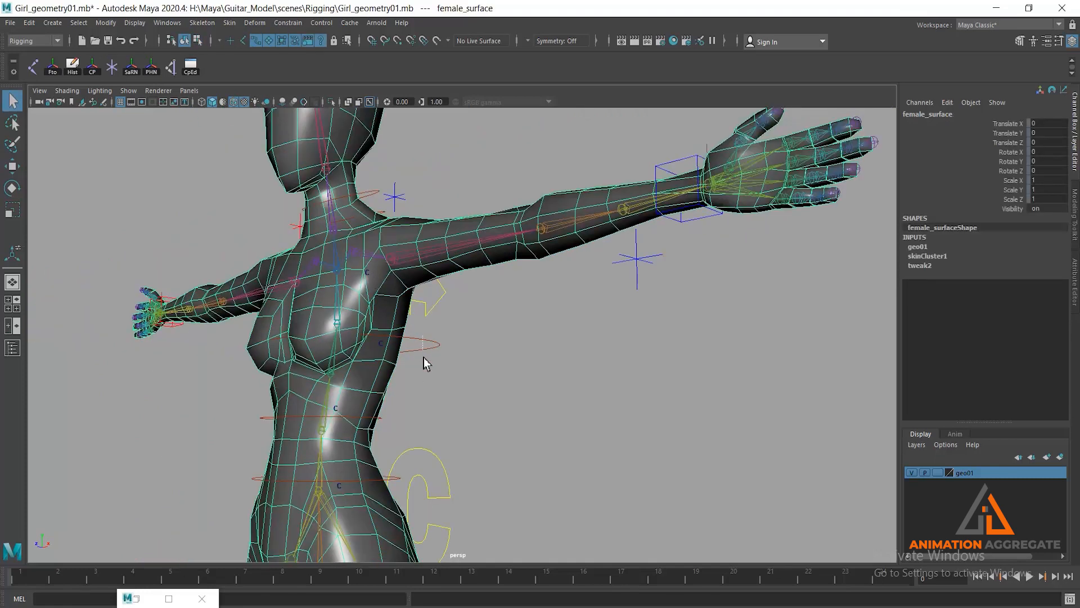
pyautogui.click(424, 353)
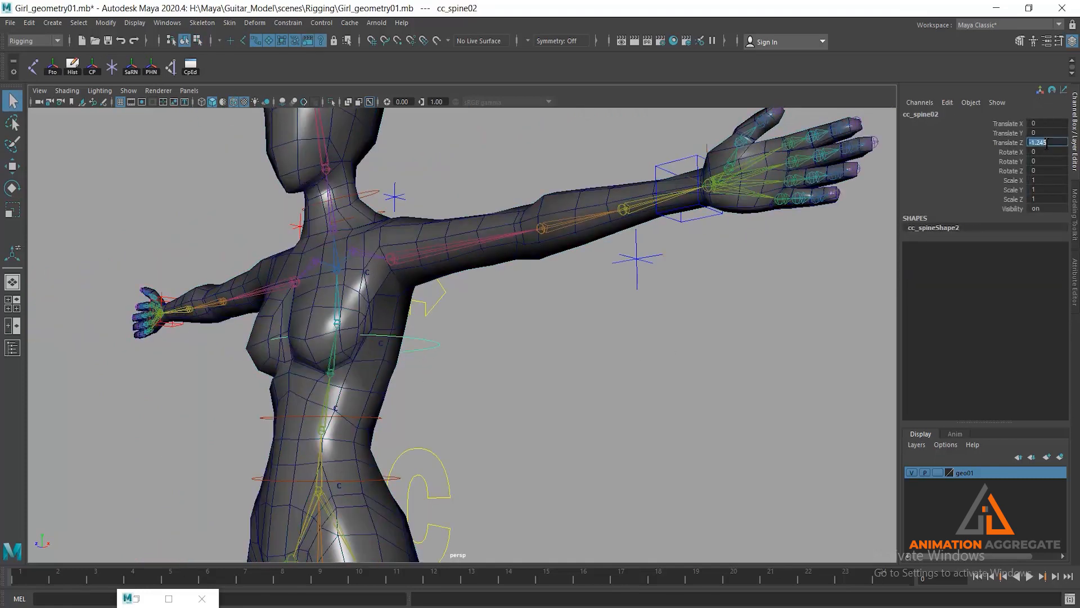
pyautogui.press('Return')
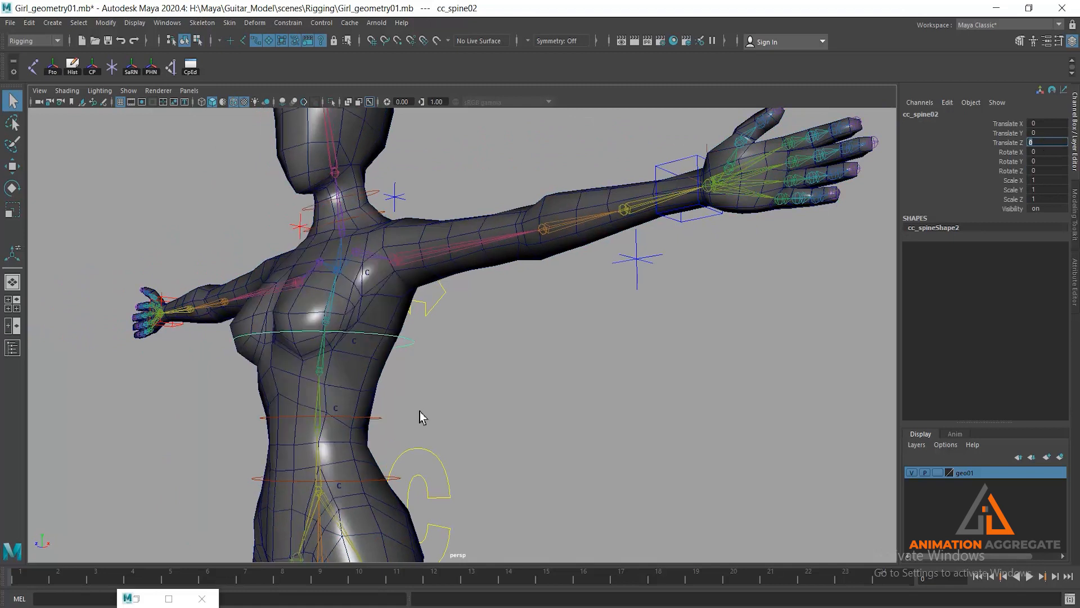
# - Test the waist deformation by moving the cc_spine01 control to Translate Z of about -0.392, and undo the test moves
pyautogui.keyDown('alt'); pyautogui.moveTo(419, 411); pyautogui.dragTo(379, 409); pyautogui.keyUp('alt')
pyautogui.click(383, 411)
pyautogui.press('w')
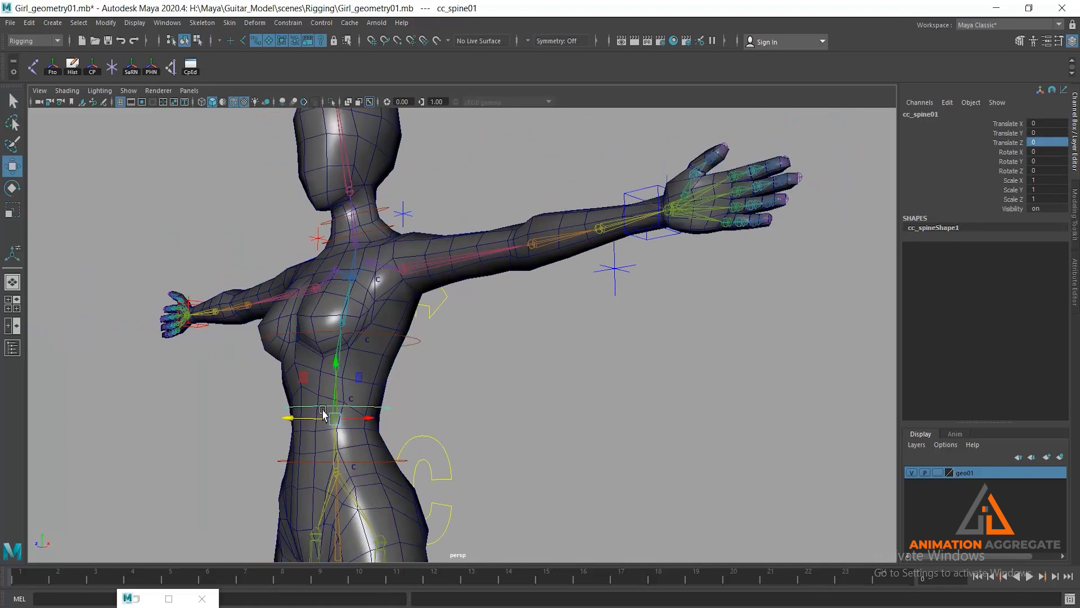
pyautogui.moveTo(289, 419); pyautogui.dragTo(255, 427)
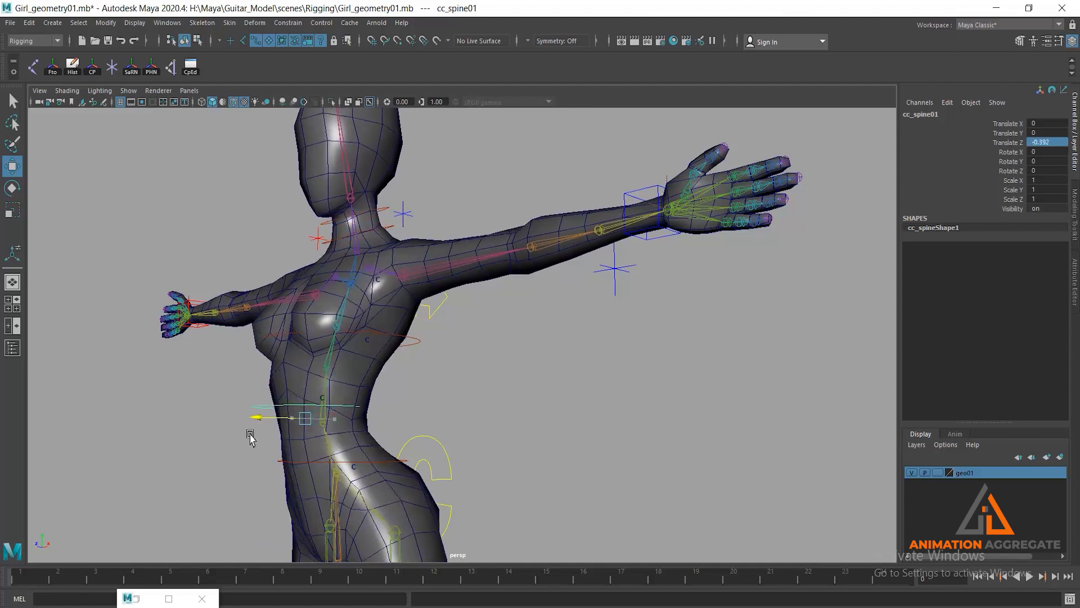
pyautogui.hotkey('ctrl', 'z')
pyautogui.keyDown('alt'); pyautogui.moveTo(483, 435); pyautogui.dragTo(387, 439); pyautogui.keyUp('alt')
pyautogui.moveTo(392, 401); pyautogui.dragTo(450, 393)
pyautogui.hotkey('ctrl', 'z')
pyautogui.keyDown('alt'); pyautogui.moveTo(529, 398); pyautogui.dragTo(466, 349); pyautogui.keyUp('alt')
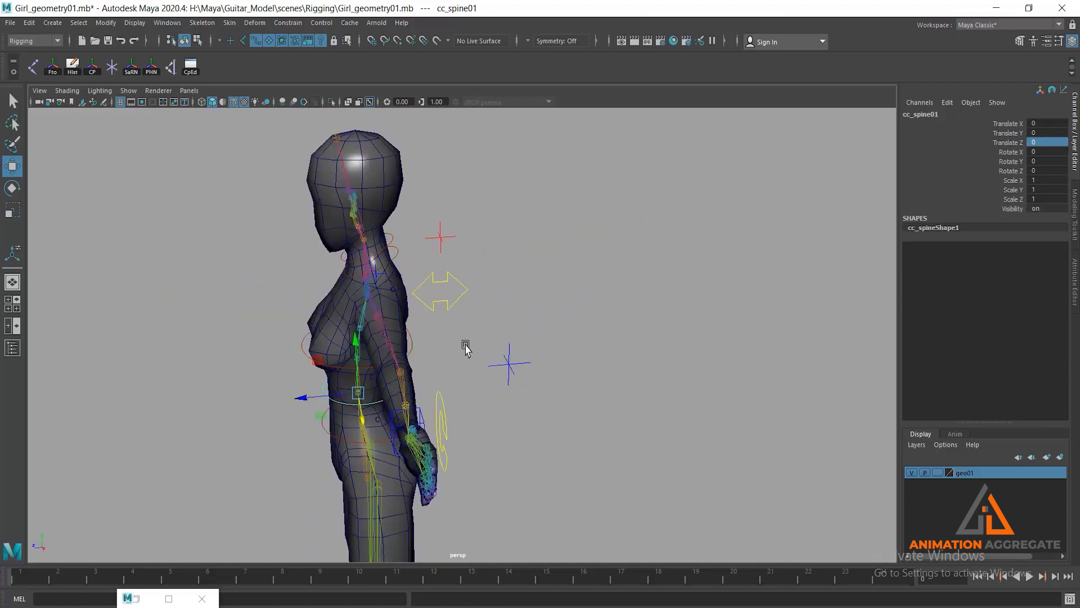
# - Move the upper torso control forward to bend the chest, and select the body mesh to inspect the side and underarm
pyautogui.click(383, 317)
pyautogui.keyDown('alt'); pyautogui.moveTo(328, 319); pyautogui.dragTo(259, 316); pyautogui.keyUp('alt')
pyautogui.keyDown('alt'); pyautogui.moveTo(358, 360); pyautogui.dragTo(346, 341); pyautogui.keyUp('alt')
pyautogui.keyDown('alt'); pyautogui.moveTo(448, 298); pyautogui.dragTo(465, 249); pyautogui.keyUp('alt')
pyautogui.scroll(5, 357, 261)
pyautogui.click(254, 302)
pyautogui.keyDown('alt'); pyautogui.moveTo(254, 302); pyautogui.dragTo(313, 235); pyautogui.keyUp('alt')
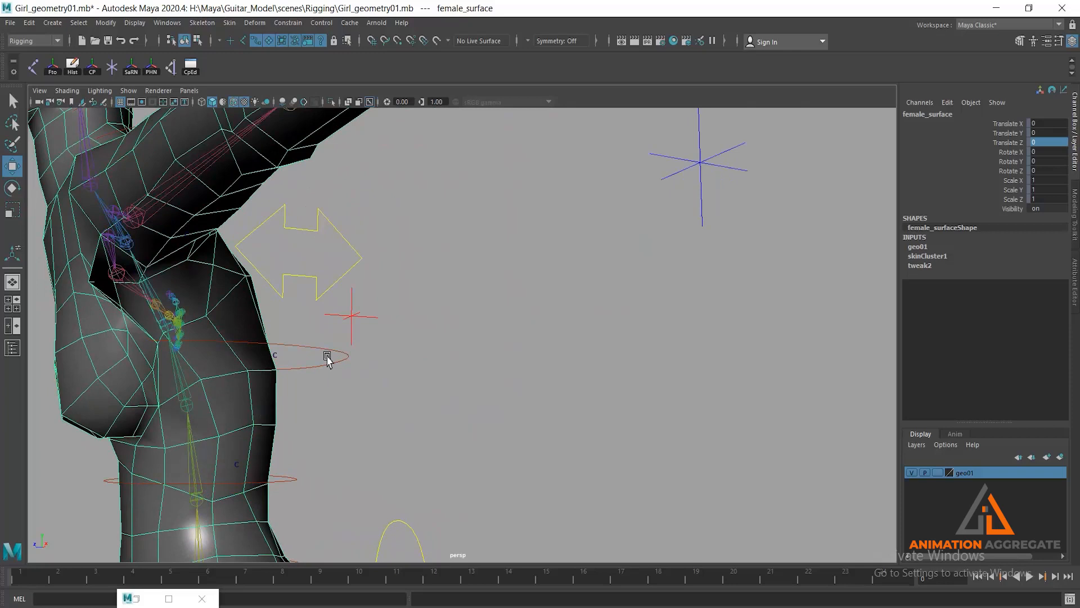
pyautogui.keyDown('alt'); pyautogui.moveTo(327, 359); pyautogui.dragTo(83, 257); pyautogui.keyUp('alt')
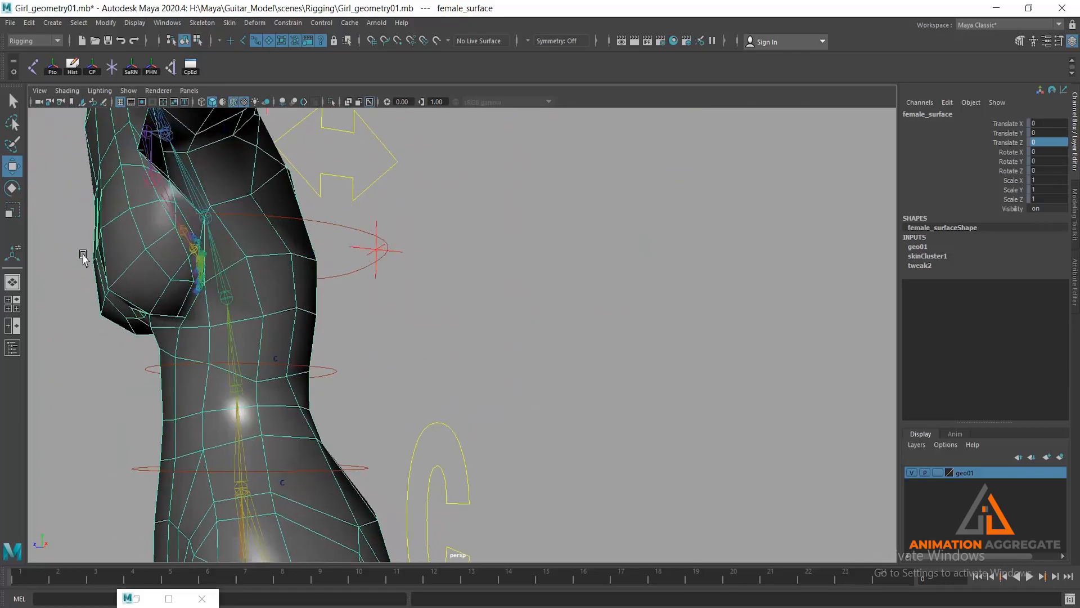
# - Restore the Tool Settings window, start Paint Skin Weights on the body mesh and choose the chest01 influence
pyautogui.click(141, 598)
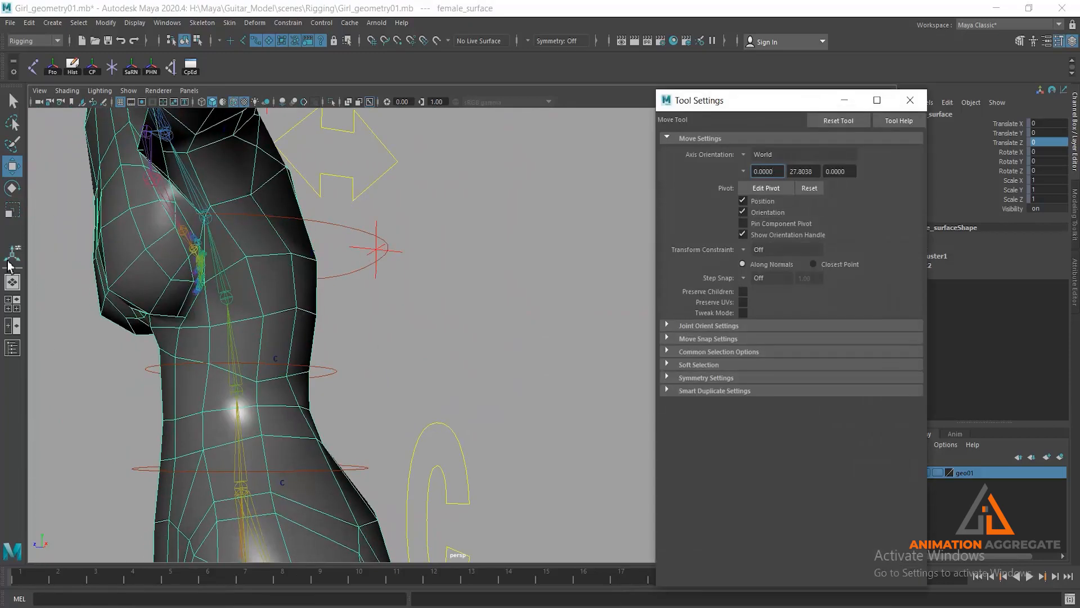
pyautogui.click(229, 24)
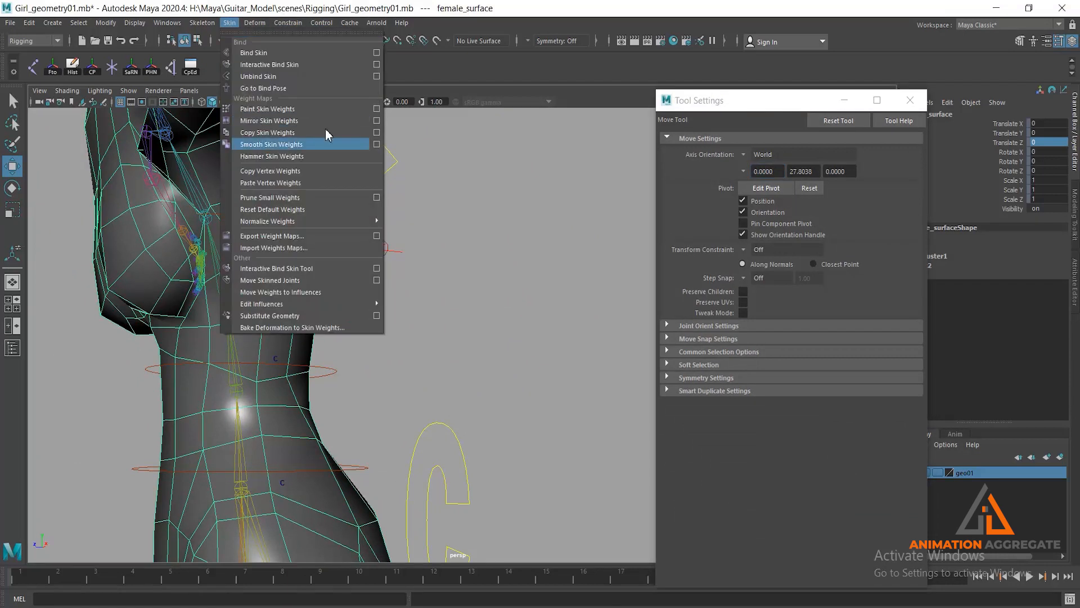
pyautogui.click(376, 110)
pyautogui.moveTo(454, 296)
pyautogui.keyDown('alt'); pyautogui.mouseDown()
pyautogui.moveTo(421, 231)
pyautogui.moveTo(394, 254)
pyautogui.moveTo(340, 240)
pyautogui.mouseUp(); pyautogui.keyUp('alt')
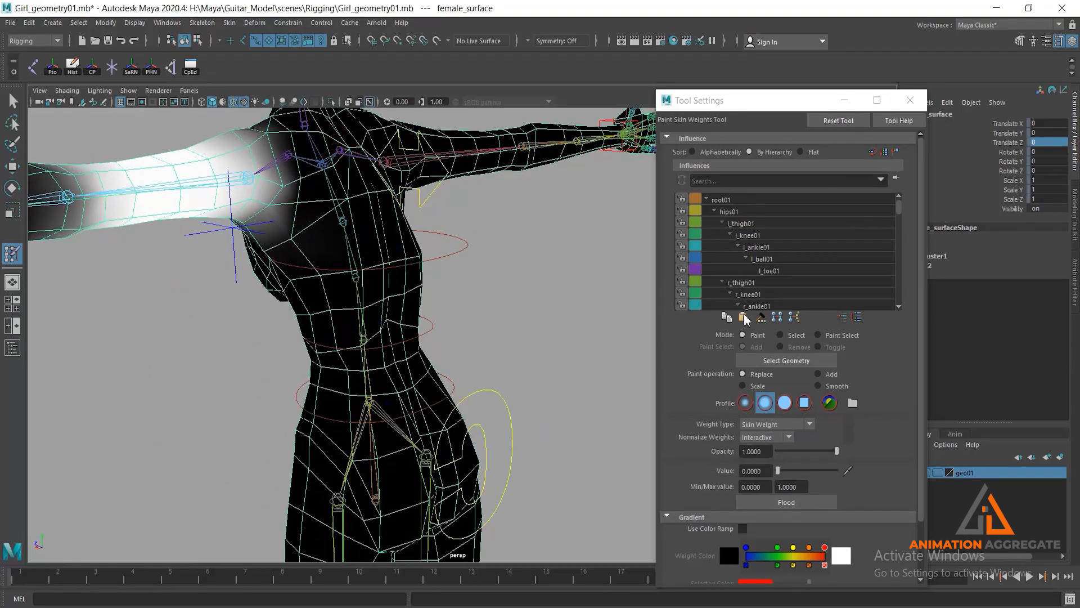
pyautogui.scroll(-3, 766, 272)
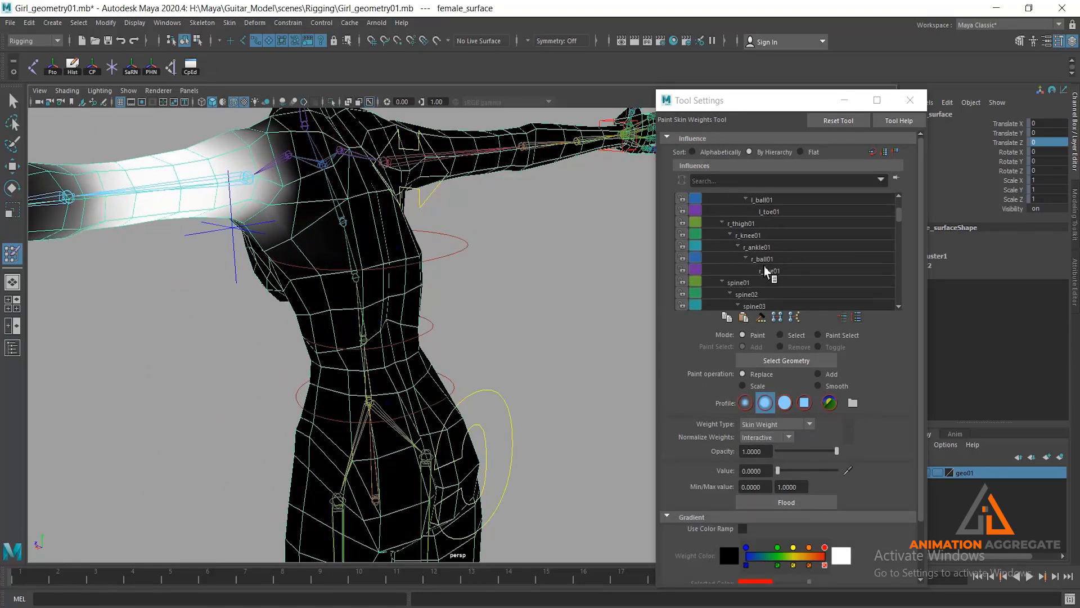
pyautogui.scroll(-2, 750, 290)
pyautogui.scroll(-1, 786, 301)
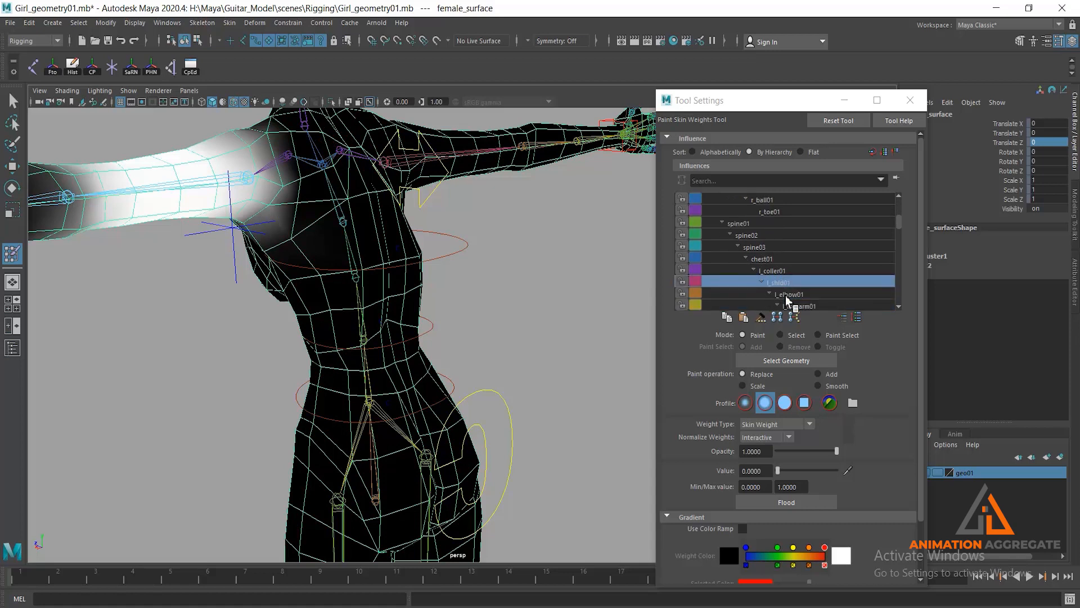
pyautogui.click(774, 260)
# - Switch the chest01 influence's painting to the Add operation with a value of 0.1
pyautogui.scroll(-2, 422, 187)
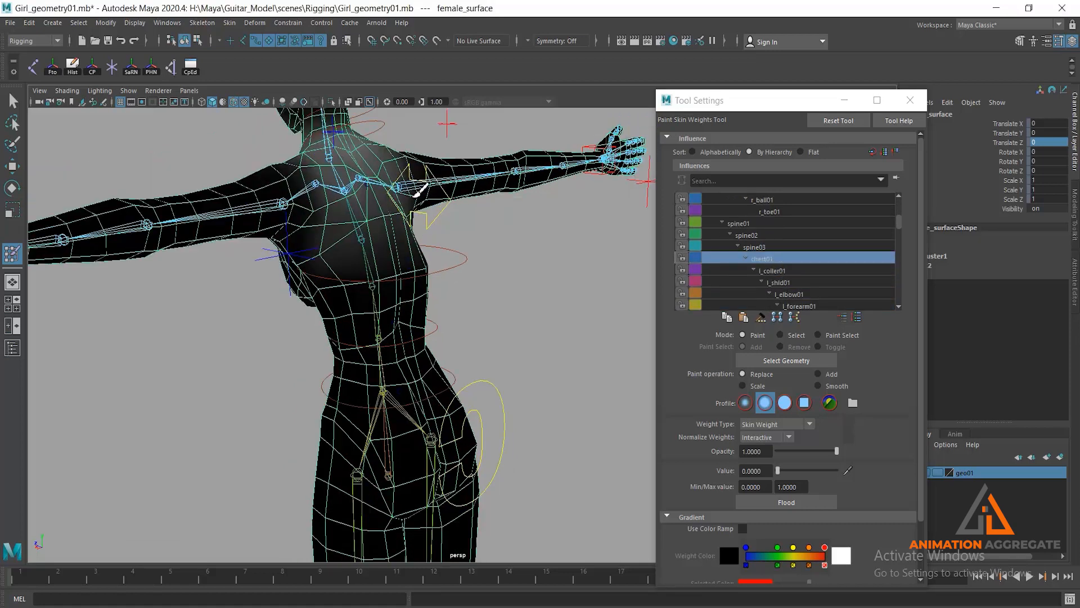
pyautogui.keyDown('alt'); pyautogui.moveTo(422, 187); pyautogui.dragTo(438, 281, button='middle'); pyautogui.keyUp('alt')
pyautogui.moveTo(437, 280)
pyautogui.keyDown('alt'); pyautogui.mouseDown()
pyautogui.moveTo(355, 270)
pyautogui.moveTo(386, 272)
pyautogui.moveTo(523, 222)
pyautogui.moveTo(512, 247)
pyautogui.moveTo(530, 279)
pyautogui.moveTo(490, 254)
pyautogui.moveTo(404, 294)
pyautogui.mouseUp(); pyautogui.keyUp('alt')
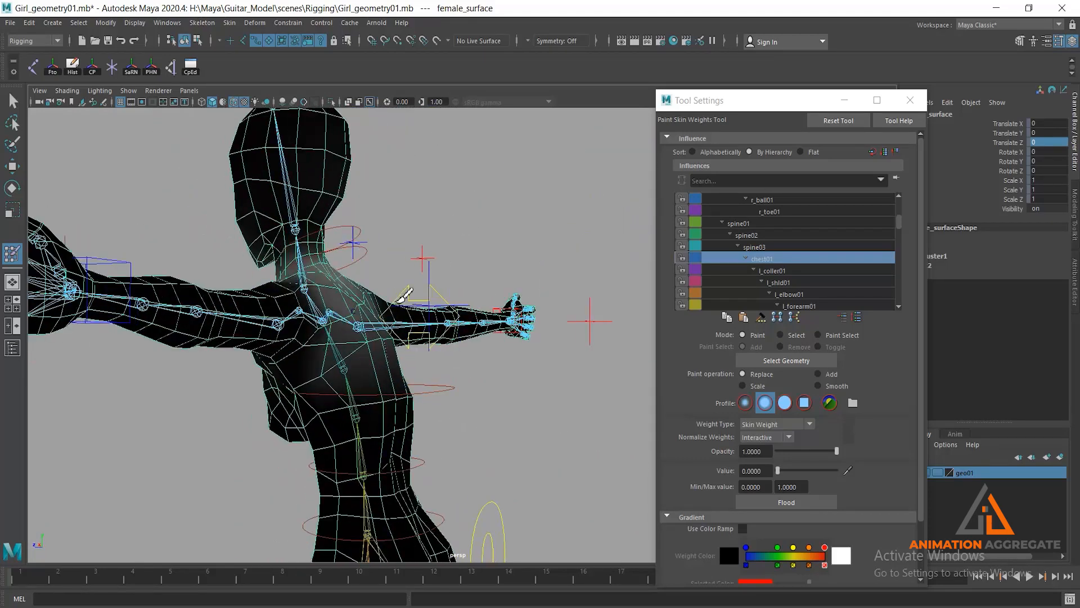
pyautogui.keyDown('alt'); pyautogui.moveTo(476, 321); pyautogui.dragTo(392, 298); pyautogui.keyUp('alt')
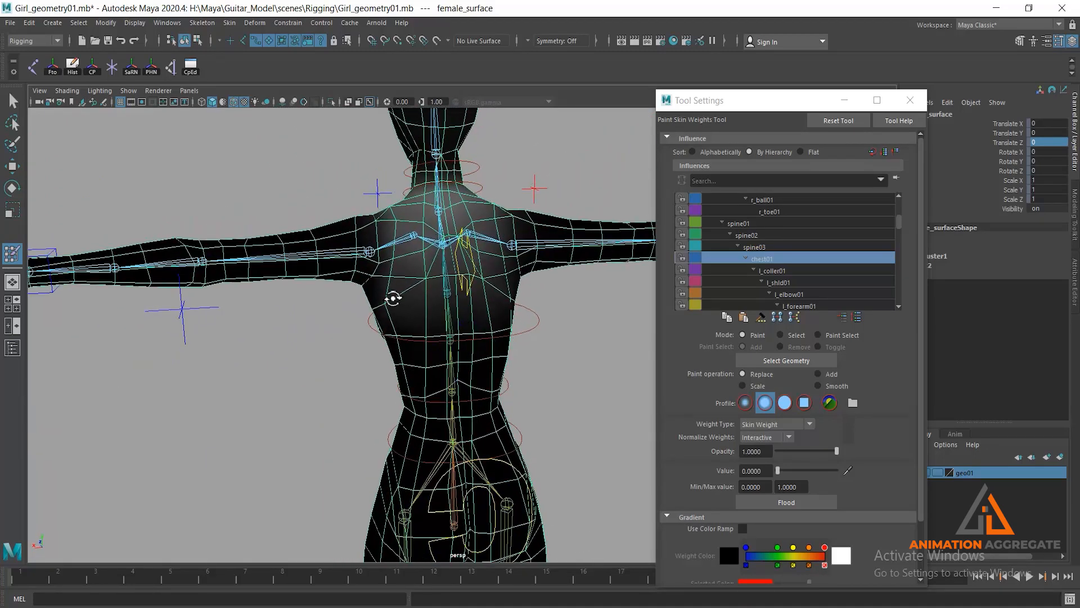
pyautogui.click(819, 375)
pyautogui.click(766, 472)
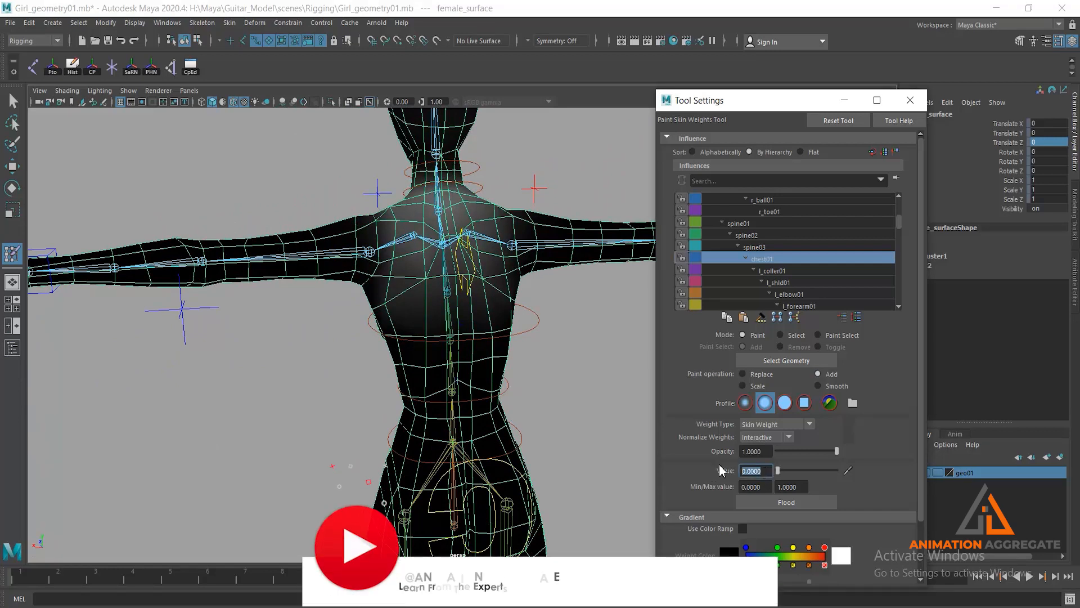
pyautogui.write('.1')
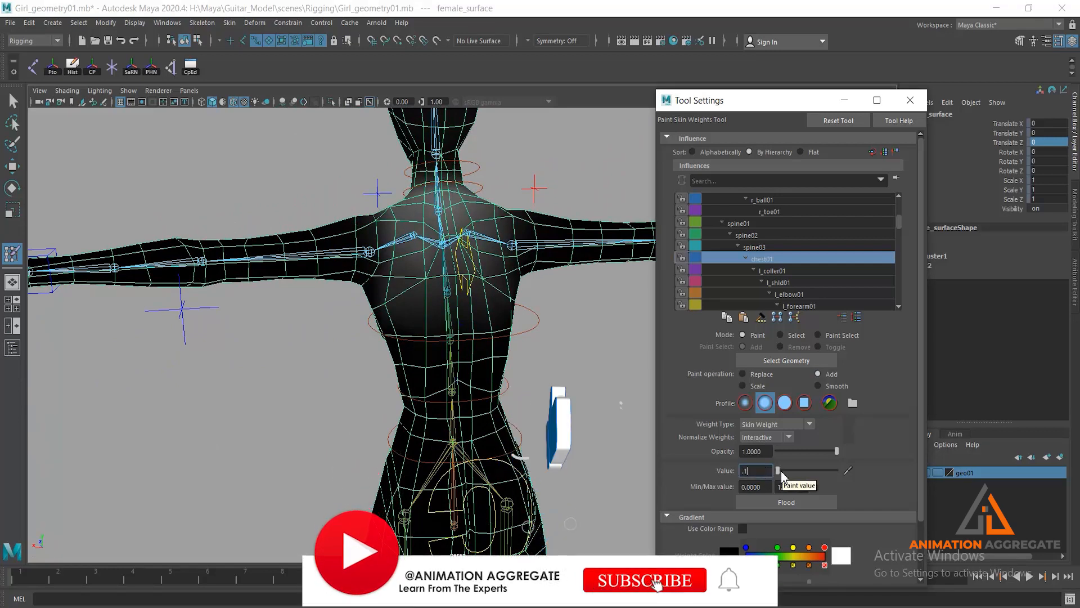
pyautogui.press('Return')
# - Add chest01 weight in strokes across the upper back, between the shoulder blades and below the neck
pyautogui.moveTo(414, 281)
pyautogui.keyDown('alt'); pyautogui.mouseDown()
pyautogui.moveTo(441, 330)
pyautogui.moveTo(448, 315)
pyautogui.moveTo(470, 321)
pyautogui.moveTo(313, 277)
pyautogui.moveTo(303, 353)
pyautogui.moveTo(272, 324)
pyautogui.mouseUp(); pyautogui.keyUp('alt')
pyautogui.moveTo(374, 267)
pyautogui.mouseDown()
pyautogui.moveTo(389, 285)
pyautogui.moveTo(398, 259)
pyautogui.moveTo(391, 303)
pyautogui.moveTo(377, 306)
pyautogui.moveTo(389, 278)
pyautogui.moveTo(341, 267)
pyautogui.moveTo(357, 340)
pyautogui.moveTo(312, 264)
pyautogui.moveTo(294, 258)
pyautogui.moveTo(296, 234)
pyautogui.moveTo(289, 280)
pyautogui.moveTo(357, 226)
pyautogui.moveTo(326, 218)
pyautogui.mouseUp()
pyautogui.keyDown('alt'); pyautogui.moveTo(344, 349); pyautogui.dragTo(242, 448, button='middle'); pyautogui.keyUp('alt')
pyautogui.keyDown('alt'); pyautogui.moveTo(242, 447); pyautogui.dragTo(388, 367, button='right'); pyautogui.keyUp('alt')
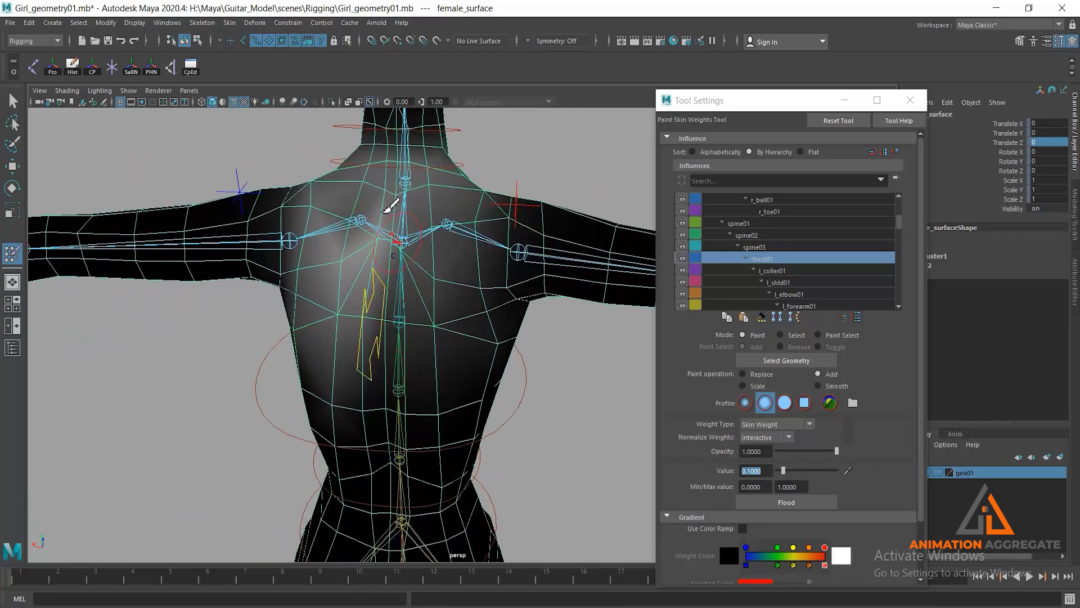
pyautogui.moveTo(352, 219); pyautogui.dragTo(350, 242)
pyautogui.click(357, 191)
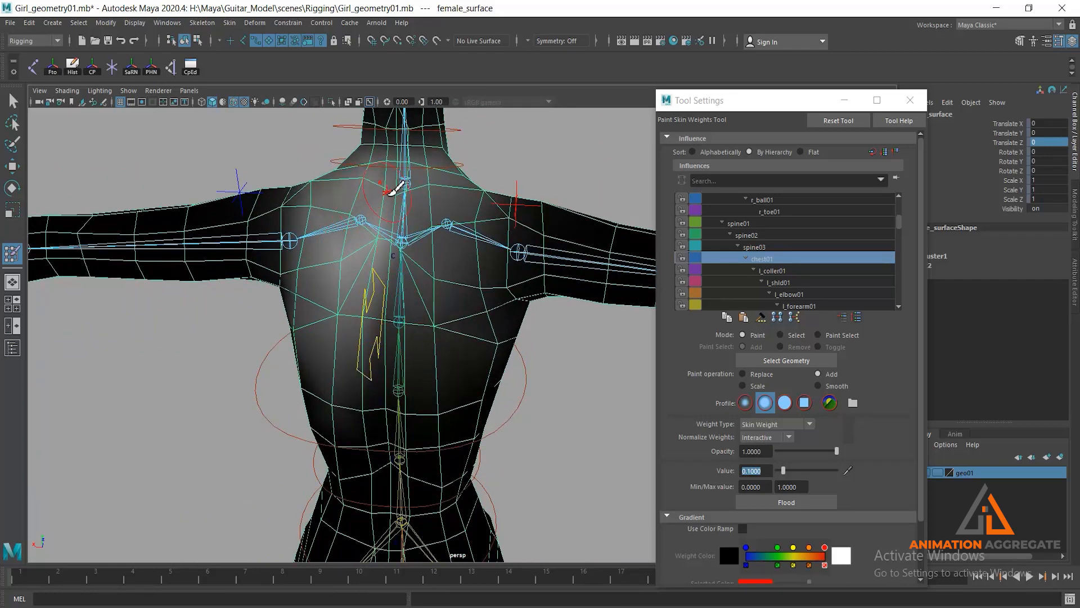
pyautogui.click(388, 193)
# - Continue adding chest01 weight at 0.1 along the side and back of the rib cage
pyautogui.moveTo(338, 316)
pyautogui.mouseDown()
pyautogui.moveTo(385, 311)
pyautogui.moveTo(392, 337)
pyautogui.moveTo(236, 365)
pyautogui.moveTo(257, 332)
pyautogui.moveTo(268, 355)
pyautogui.mouseUp()
pyautogui.moveTo(261, 286)
pyautogui.mouseDown()
pyautogui.moveTo(277, 301)
pyautogui.moveTo(393, 285)
pyautogui.moveTo(366, 297)
pyautogui.mouseUp()
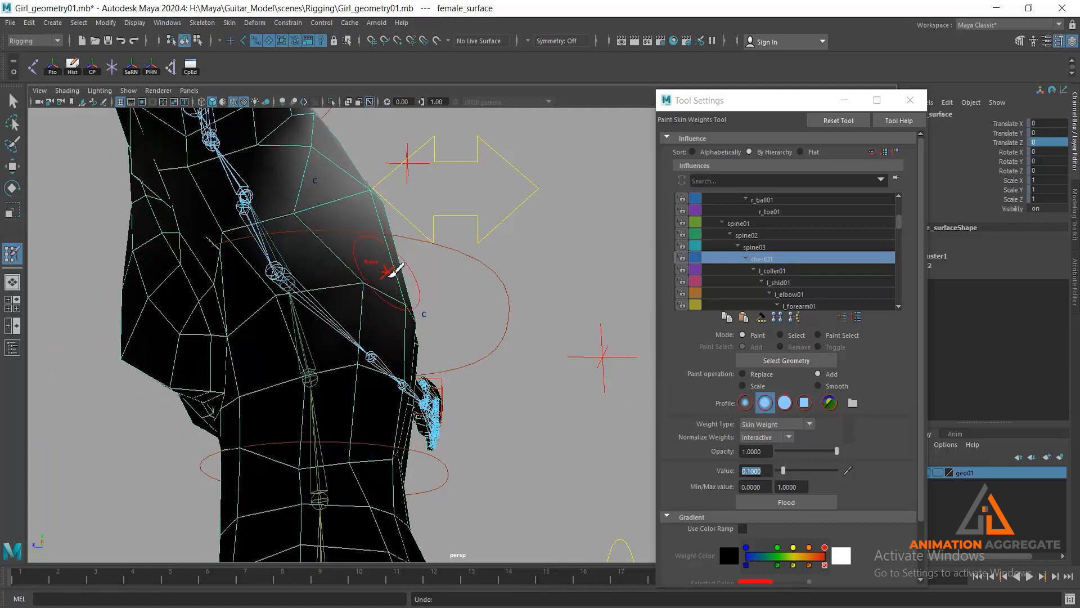
pyautogui.click(313, 228)
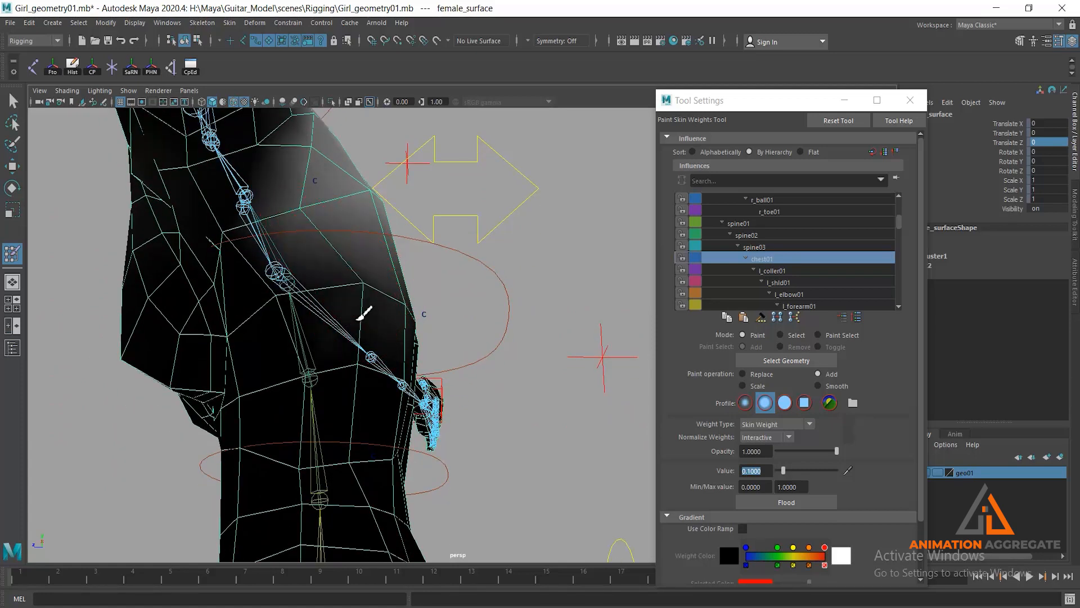
pyautogui.moveTo(361, 414)
pyautogui.keyDown('alt'); pyautogui.mouseDown()
pyautogui.moveTo(380, 393)
pyautogui.moveTo(332, 416)
pyautogui.mouseUp(); pyautogui.keyUp('alt')
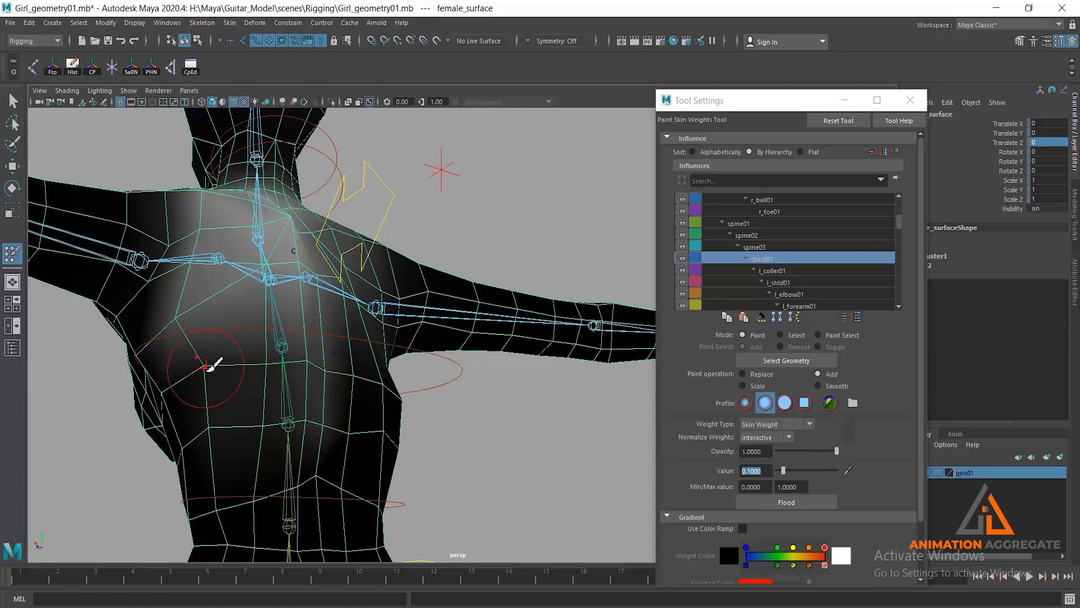
pyautogui.keyDown('alt'); pyautogui.moveTo(193, 333); pyautogui.dragTo(240, 305); pyautogui.keyUp('alt')
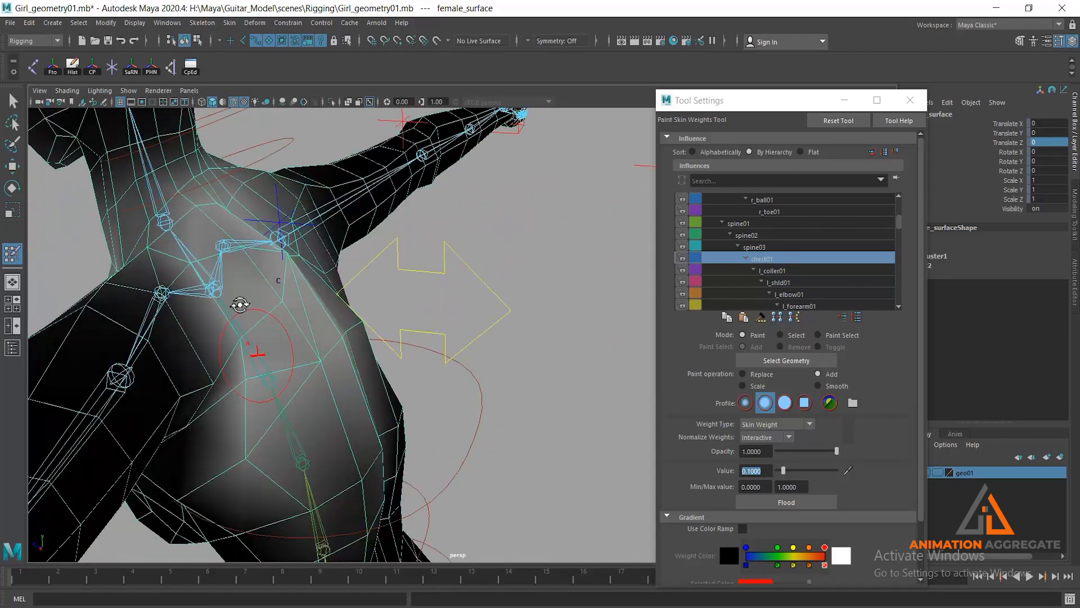
# - Leave weight painting, select the cc_chest01 control and reset its Translate Z to 0
pyautogui.click(12, 101)
pyautogui.keyDown('alt'); pyautogui.moveTo(388, 378); pyautogui.dragTo(400, 283); pyautogui.keyUp('alt')
pyautogui.click(407, 229)
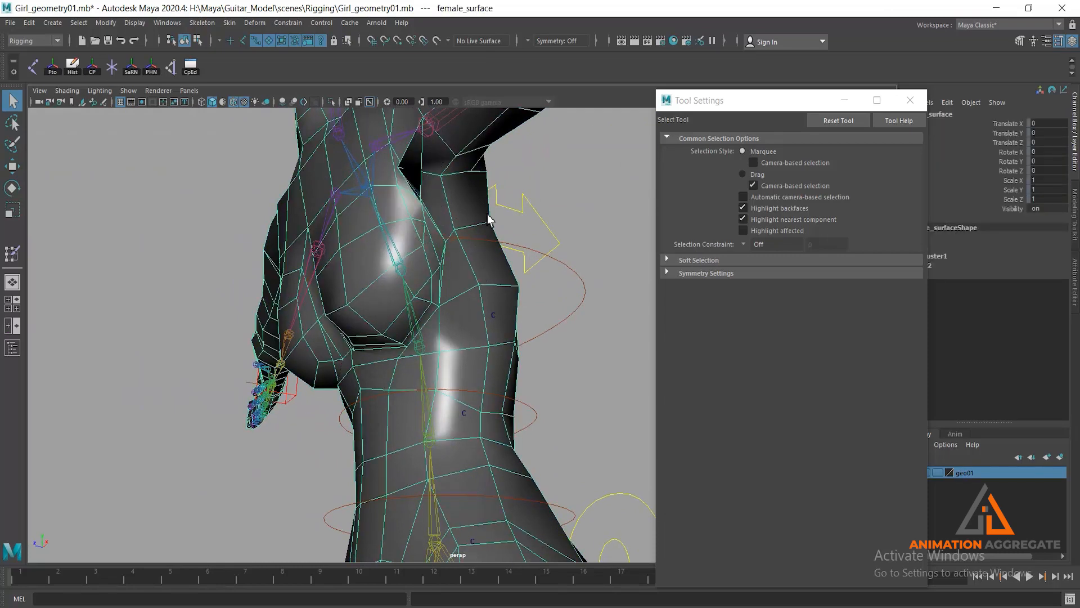
pyautogui.click(531, 202)
pyautogui.click(1049, 143)
pyautogui.write('0')
pyautogui.press('Return')
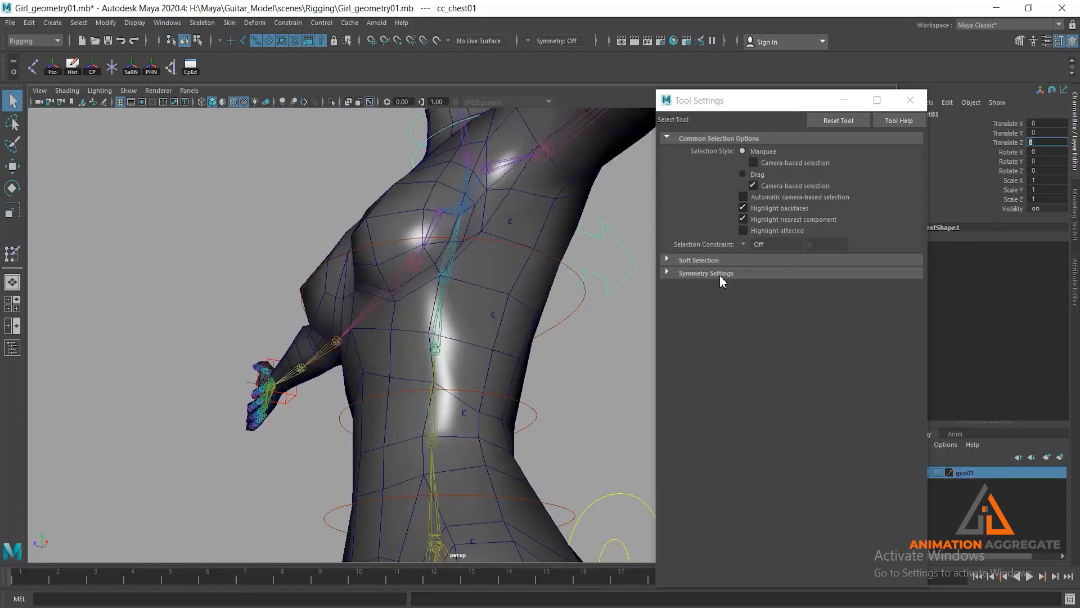
# - Select the body mesh and restart Paint Skin Weights on it
pyautogui.click(13, 253)
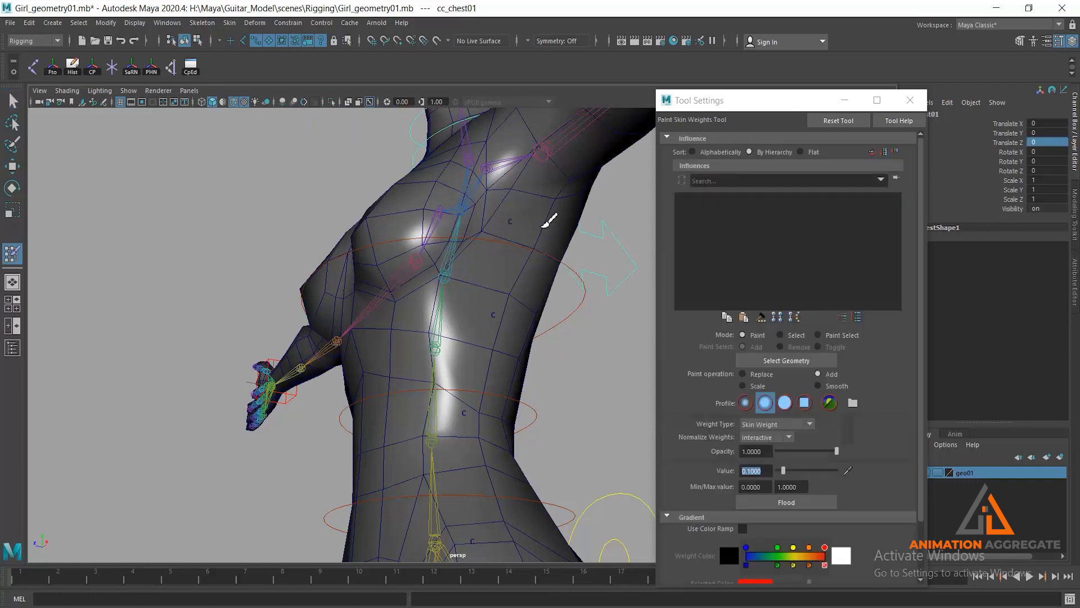
pyautogui.press('w')
pyautogui.click(506, 248)
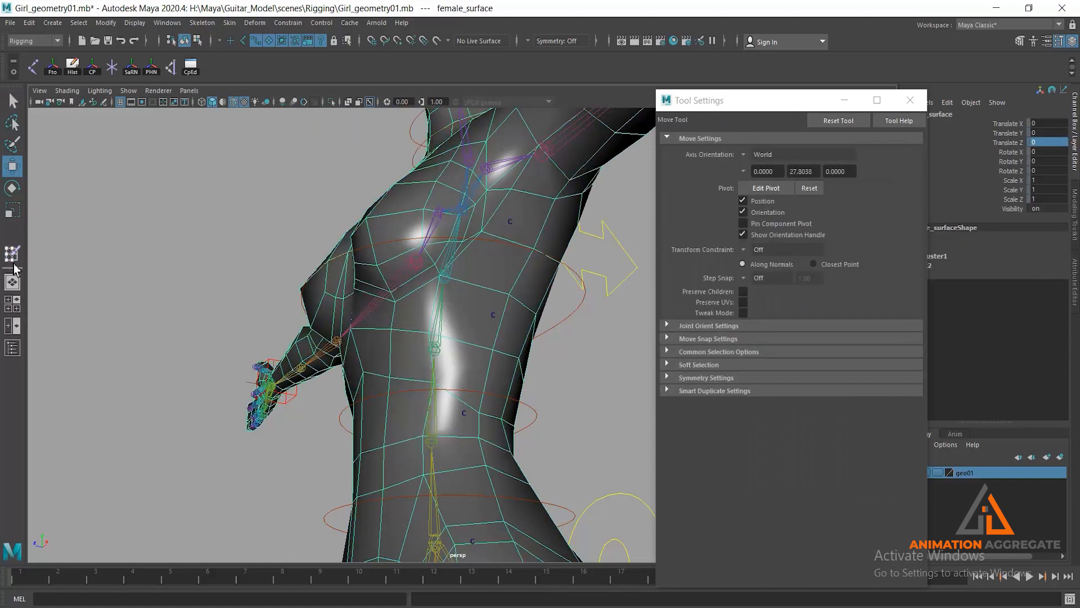
pyautogui.keyDown('alt'); pyautogui.moveTo(389, 338); pyautogui.dragTo(458, 299); pyautogui.keyUp('alt')
pyautogui.keyDown('alt'); pyautogui.moveTo(458, 299); pyautogui.dragTo(390, 315, button='middle'); pyautogui.keyUp('alt')
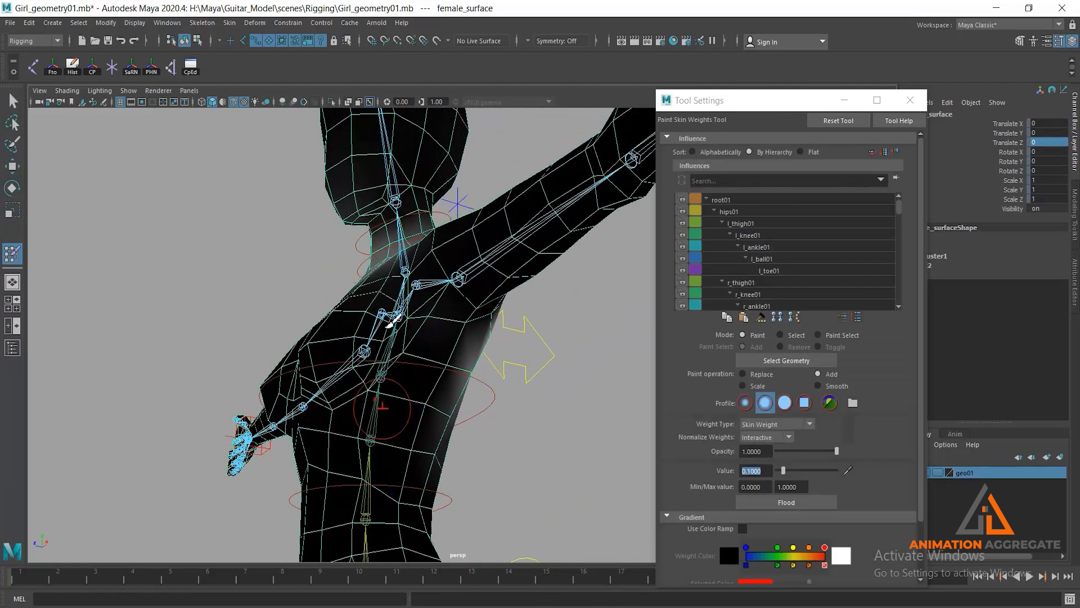
# - Add weight at 0.1 around the side of the chest, underarm and collar area, and return to the Move tool
pyautogui.scroll(2, 389, 422)
pyautogui.keyDown('alt'); pyautogui.moveTo(392, 372); pyautogui.dragTo(410, 415); pyautogui.keyUp('alt')
pyautogui.click(397, 402)
pyautogui.click(394, 395)
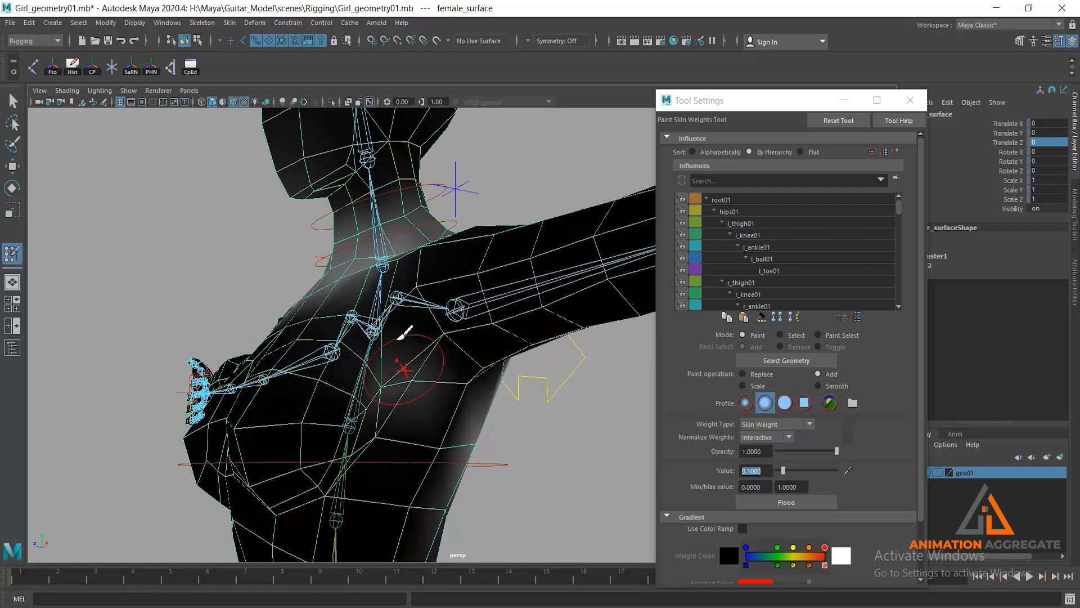
pyautogui.click(387, 311)
pyautogui.click(369, 308)
pyautogui.click(393, 282)
pyautogui.click(433, 456)
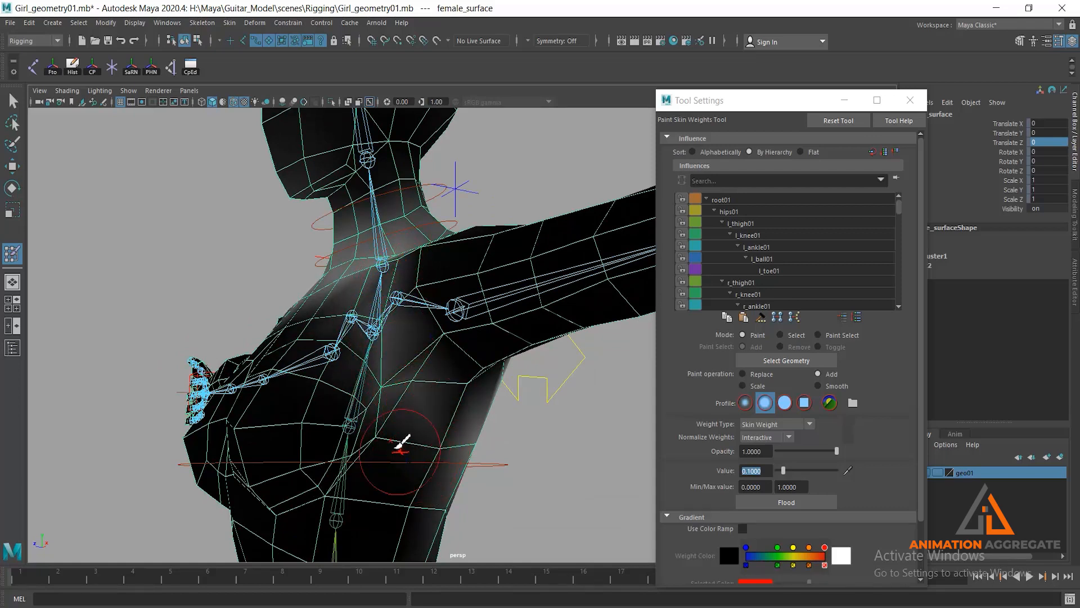
pyautogui.click(392, 452)
pyautogui.press('s')
pyautogui.press('w')
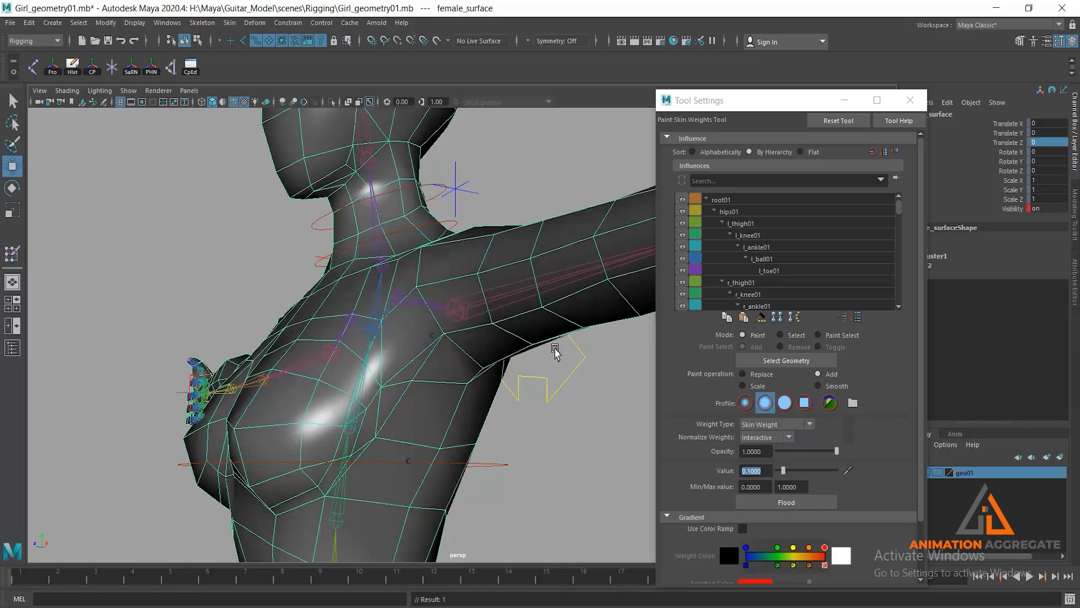
# - Test the chest deformation by moving the cc_chest01 control to a Translate Z of about 1.54
pyautogui.moveTo(474, 390)
pyautogui.keyDown('alt'); pyautogui.mouseDown()
pyautogui.moveTo(467, 359)
pyautogui.moveTo(468, 386)
pyautogui.mouseUp(); pyautogui.keyUp('alt')
pyautogui.click(537, 348)
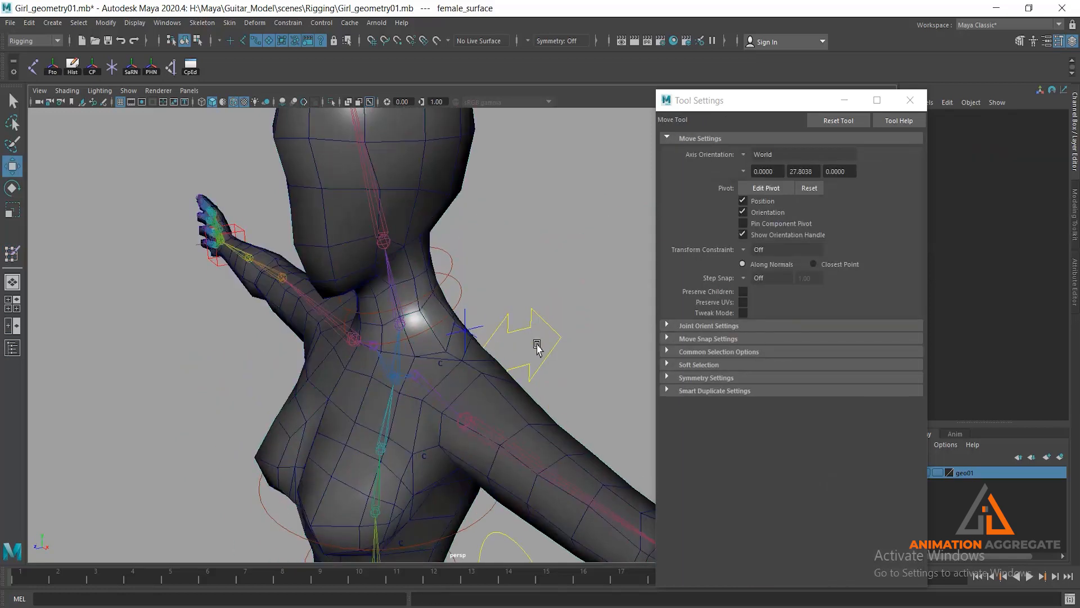
pyautogui.click(540, 336)
pyautogui.moveTo(343, 393); pyautogui.dragTo(334, 350)
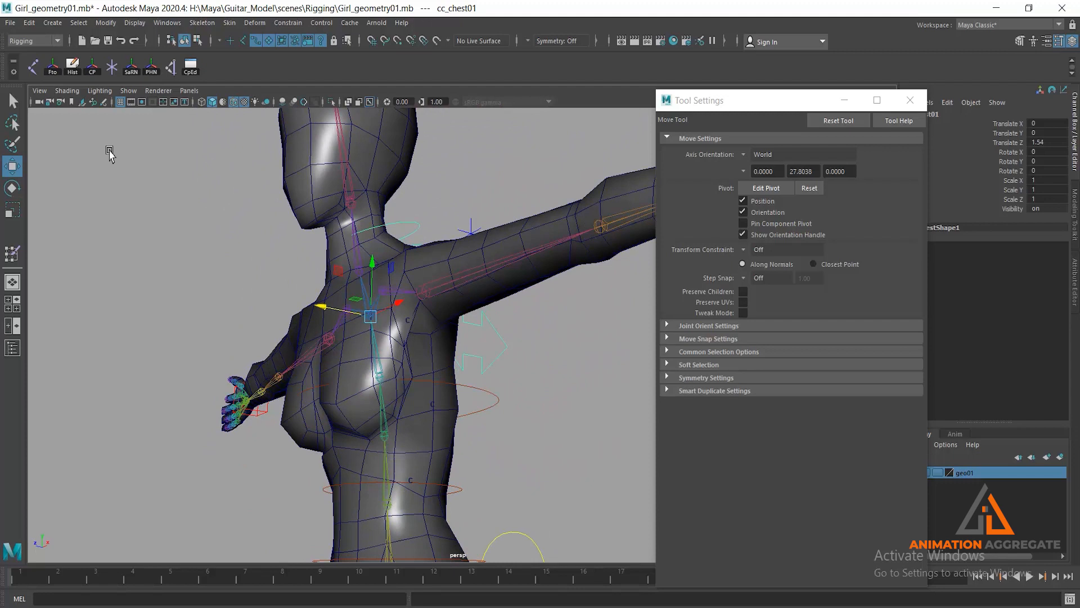
# - Minimize the Tool Settings window and reset the cc_chest01 control's Translate Z to 0
pyautogui.click(844, 99)
pyautogui.keyDown('alt'); pyautogui.moveTo(656, 284); pyautogui.dragTo(496, 315); pyautogui.keyUp('alt')
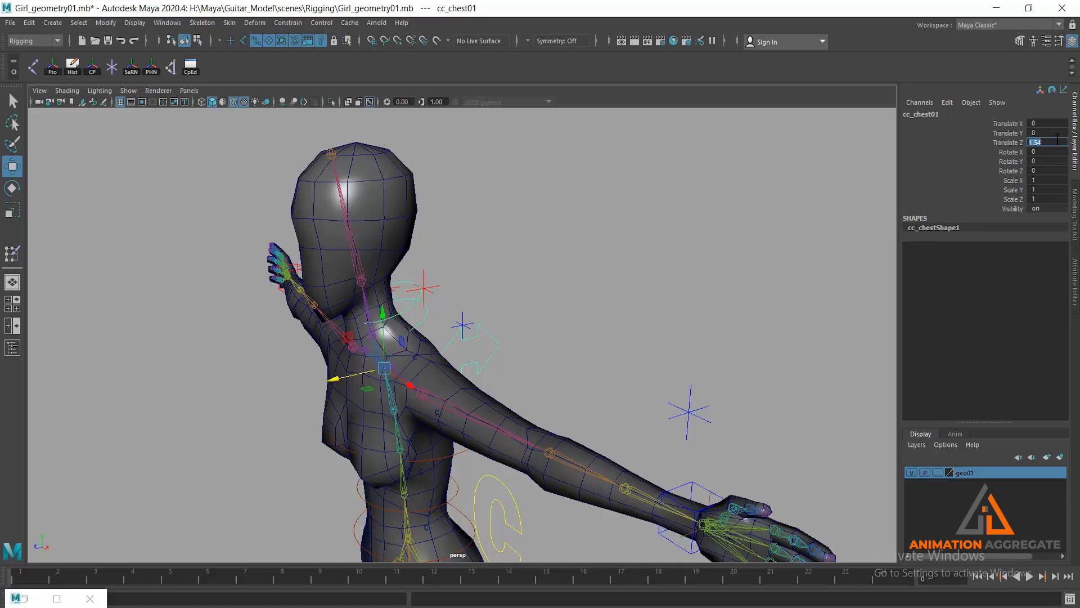
pyautogui.write('0')
pyautogui.press('Return')
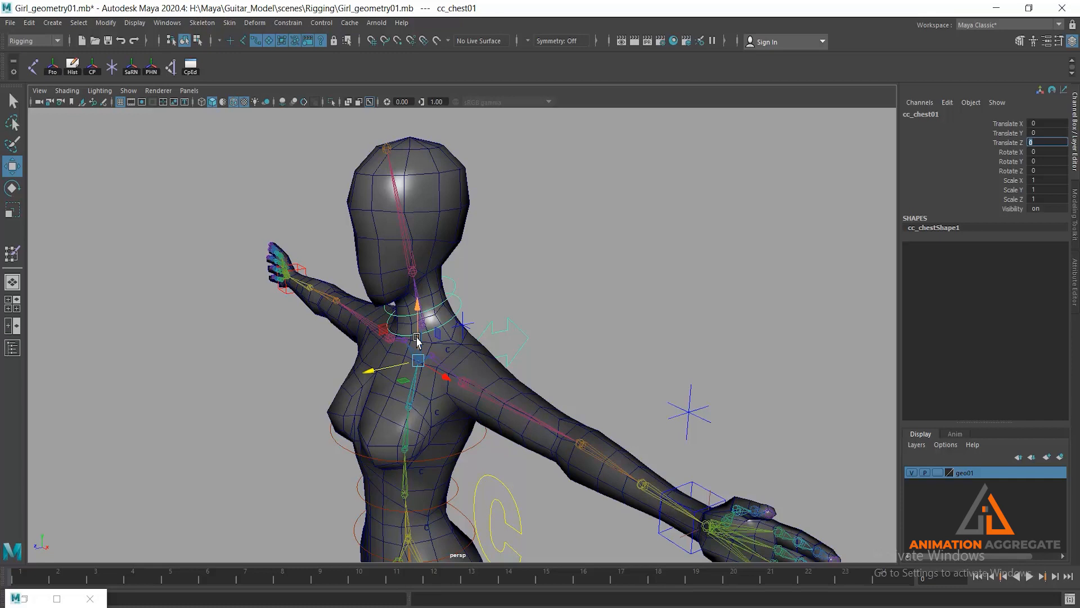
# - Select the body mesh and mirror its skin weights through the Mirror Skin Weights options
pyautogui.keyDown('alt'); pyautogui.moveTo(600, 376); pyautogui.dragTo(537, 340, button='right'); pyautogui.keyUp('alt')
pyautogui.keyDown('alt'); pyautogui.moveTo(537, 340); pyautogui.dragTo(613, 250, button='middle'); pyautogui.keyUp('alt')
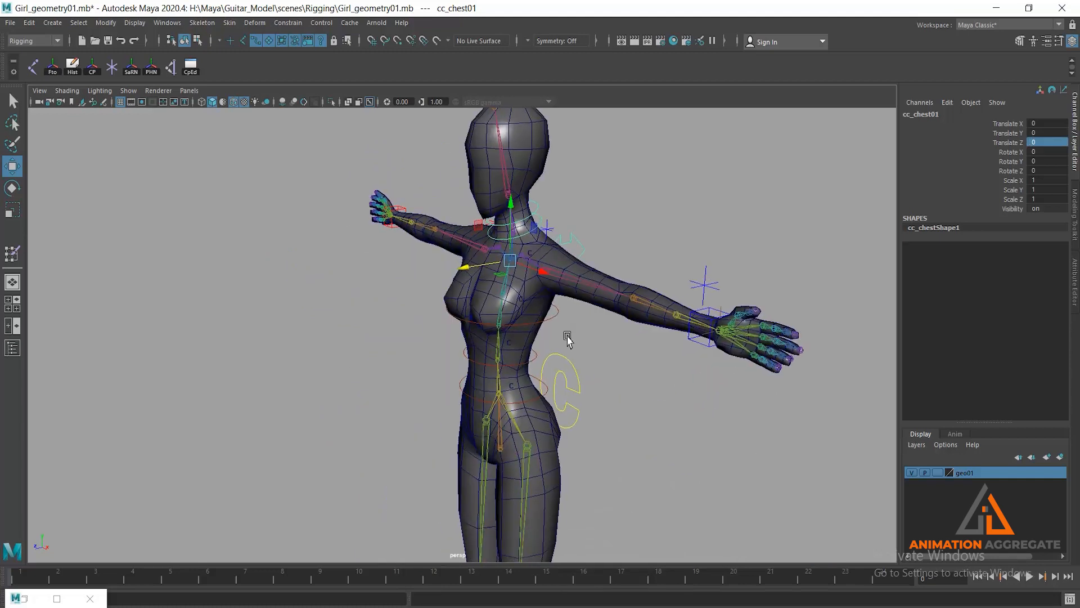
pyautogui.click(539, 311)
pyautogui.keyDown('alt'); pyautogui.moveTo(490, 316); pyautogui.dragTo(555, 297); pyautogui.keyUp('alt')
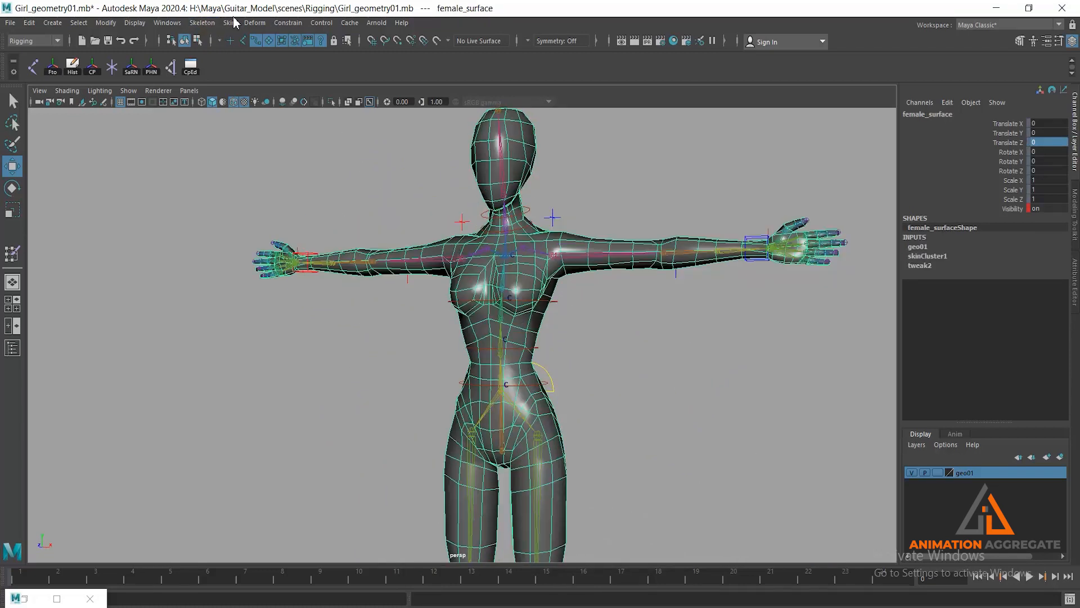
pyautogui.keyDown('alt'); pyautogui.moveTo(665, 459); pyautogui.dragTo(652, 405, button='right'); pyautogui.keyUp('alt')
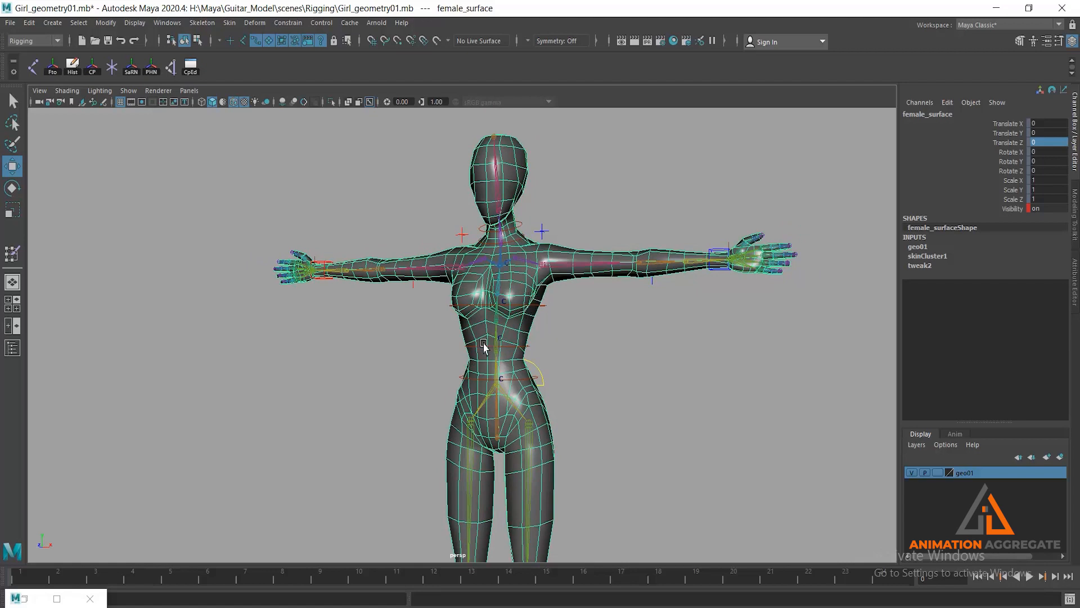
pyautogui.click(229, 22)
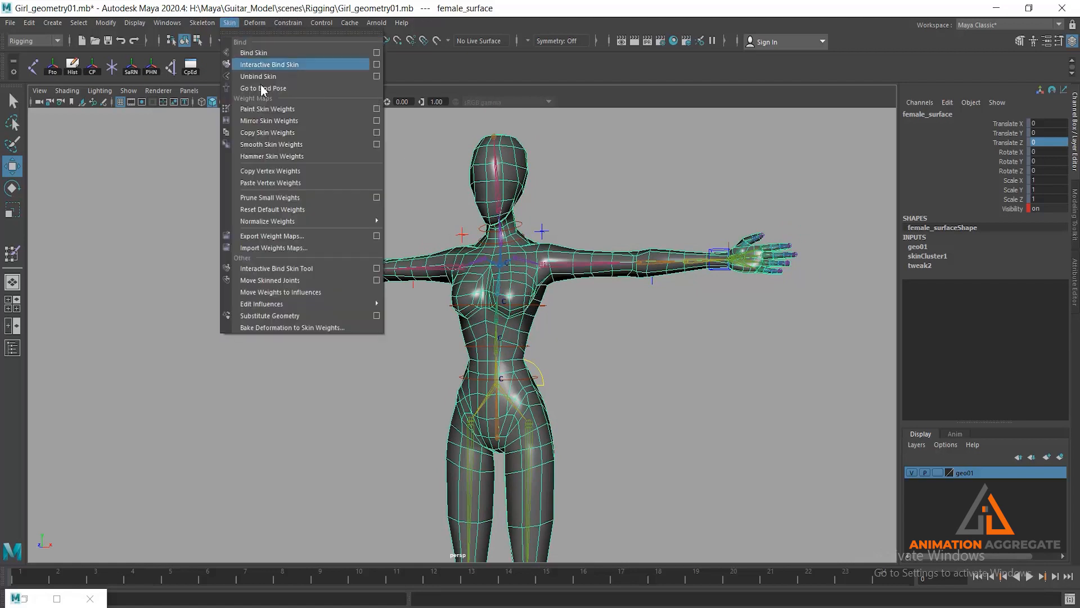
pyautogui.click(377, 120)
pyautogui.click(811, 343)
pyautogui.click(626, 354)
# - Test the arm deformation by moving the cc_r_Arm01 control down toward the body, and undo the move
pyautogui.keyDown('alt'); pyautogui.moveTo(408, 263); pyautogui.dragTo(453, 273); pyautogui.keyUp('alt')
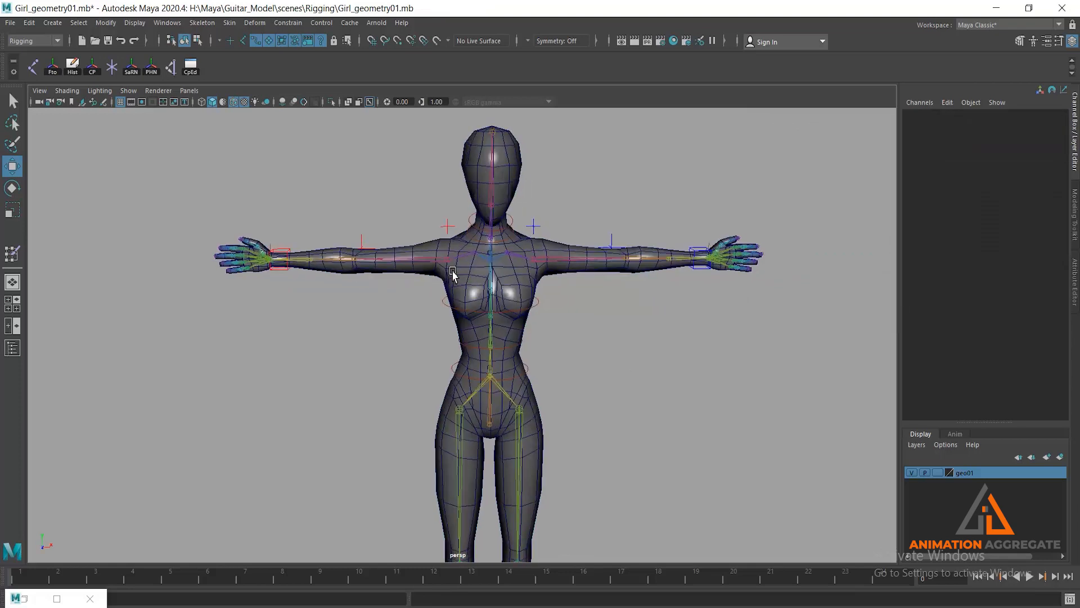
pyautogui.click(281, 267)
pyautogui.moveTo(271, 260); pyautogui.dragTo(374, 404)
pyautogui.hotkey('ctrl', 'z')
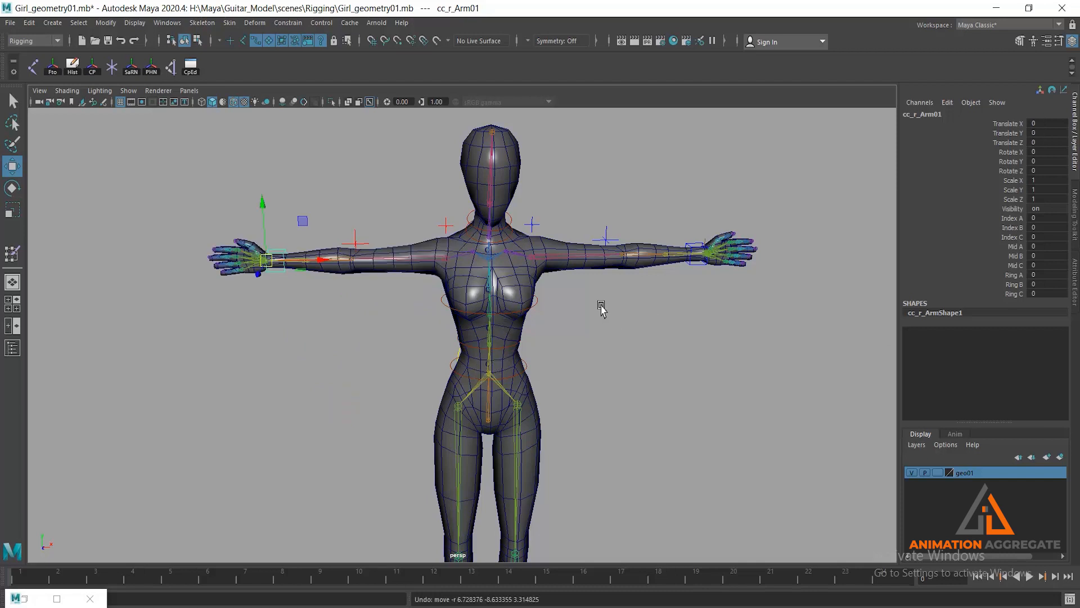
# - Test the torso and hip deformation by moving body controls including cc_hipSway01, and undo the test moves
pyautogui.keyDown('alt'); pyautogui.moveTo(601, 305); pyautogui.dragTo(563, 332); pyautogui.keyUp('alt')
pyautogui.scroll(3, 563, 332)
pyautogui.keyDown('alt'); pyautogui.moveTo(414, 287); pyautogui.dragTo(441, 282); pyautogui.keyUp('alt')
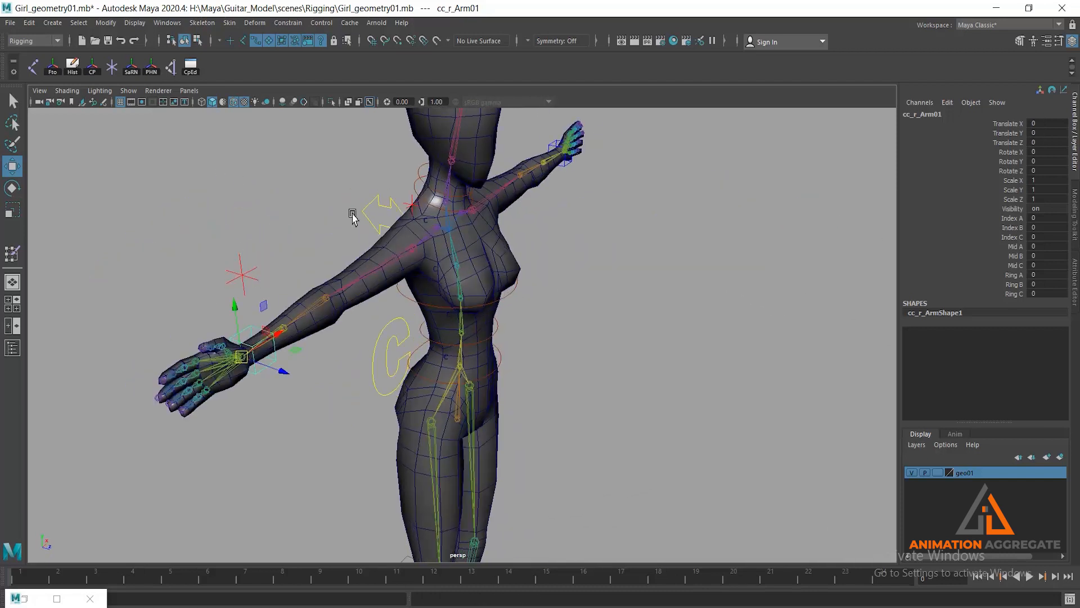
pyautogui.keyDown('alt'); pyautogui.moveTo(506, 271); pyautogui.dragTo(571, 323); pyautogui.keyUp('alt')
pyautogui.click(508, 292)
pyautogui.hotkey('ctrl', 'z')
pyautogui.keyDown('alt'); pyautogui.moveTo(606, 374); pyautogui.dragTo(478, 360); pyautogui.keyUp('alt')
pyautogui.keyDown('alt'); pyautogui.moveTo(472, 161); pyautogui.dragTo(465, 77, button='middle'); pyautogui.keyUp('alt')
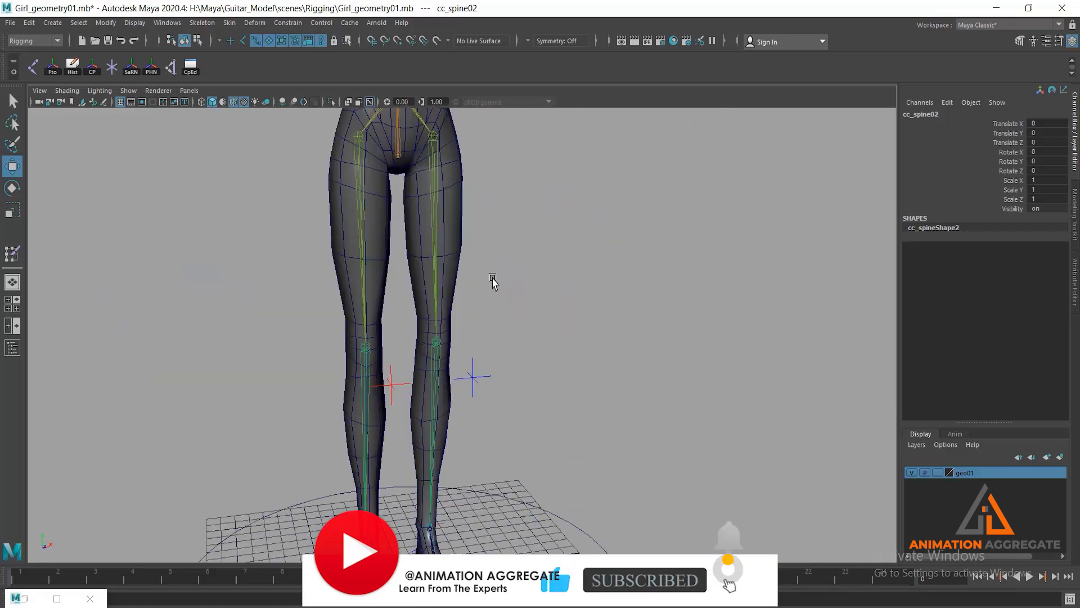
pyautogui.keyDown('alt'); pyautogui.moveTo(492, 282); pyautogui.dragTo(487, 388, button='middle'); pyautogui.keyUp('alt')
pyautogui.click(479, 219)
pyautogui.moveTo(489, 225); pyautogui.dragTo(458, 222)
pyautogui.hotkey('ctrl', 'z')
# - Examine the full figure from several angles to check the mirrored skinning in the rest pose
pyautogui.scroll(-3, 538, 265)
pyautogui.keyDown('alt'); pyautogui.moveTo(538, 264); pyautogui.dragTo(527, 262); pyautogui.keyUp('alt')
pyautogui.keyDown('alt'); pyautogui.moveTo(528, 262); pyautogui.dragTo(553, 307, button='middle'); pyautogui.keyUp('alt')
pyautogui.keyDown('alt'); pyautogui.moveTo(630, 348); pyautogui.dragTo(573, 274, button='right'); pyautogui.keyUp('alt')
pyautogui.keyDown('alt'); pyautogui.moveTo(616, 312); pyautogui.dragTo(609, 330); pyautogui.keyUp('alt')
pyautogui.keyDown('alt'); pyautogui.moveTo(609, 329); pyautogui.dragTo(601, 288, button='middle'); pyautogui.keyUp('alt')
pyautogui.keyDown('alt'); pyautogui.moveTo(609, 329); pyautogui.dragTo(601, 324); pyautogui.keyUp('alt')
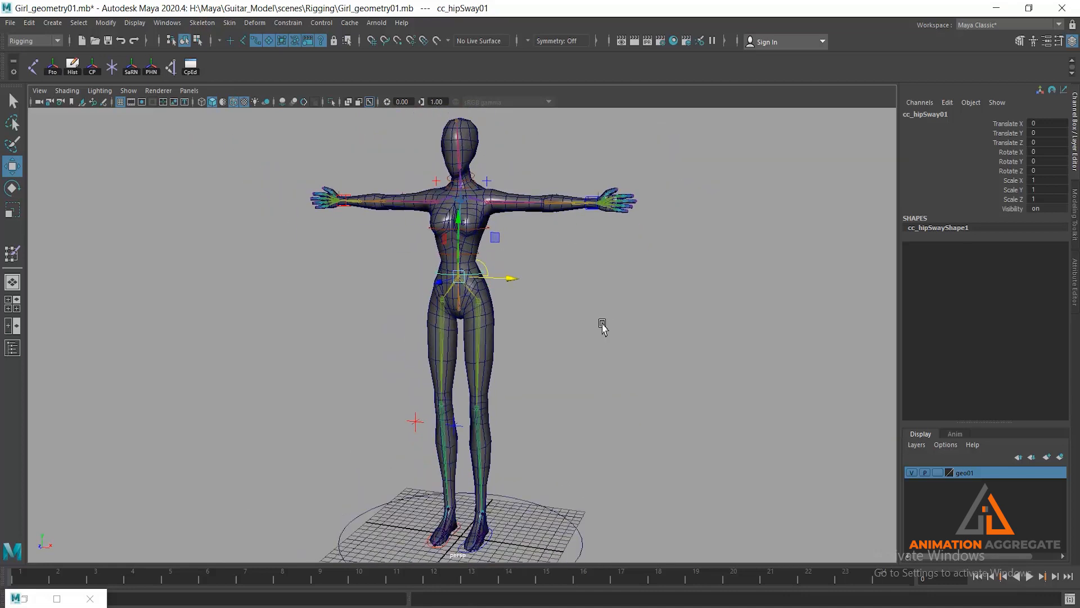